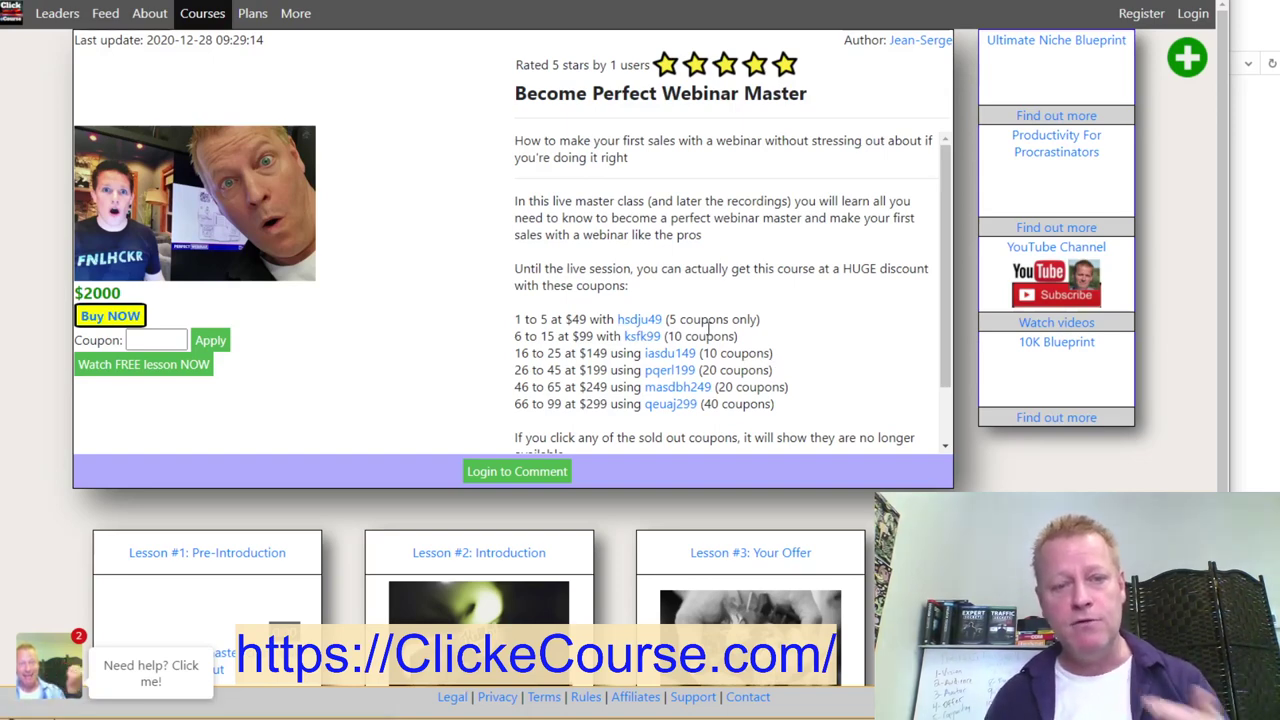
- Apply the $49 coupon hsdju49 to the Become Perfect Webinar Master course
left_click(150, 338)
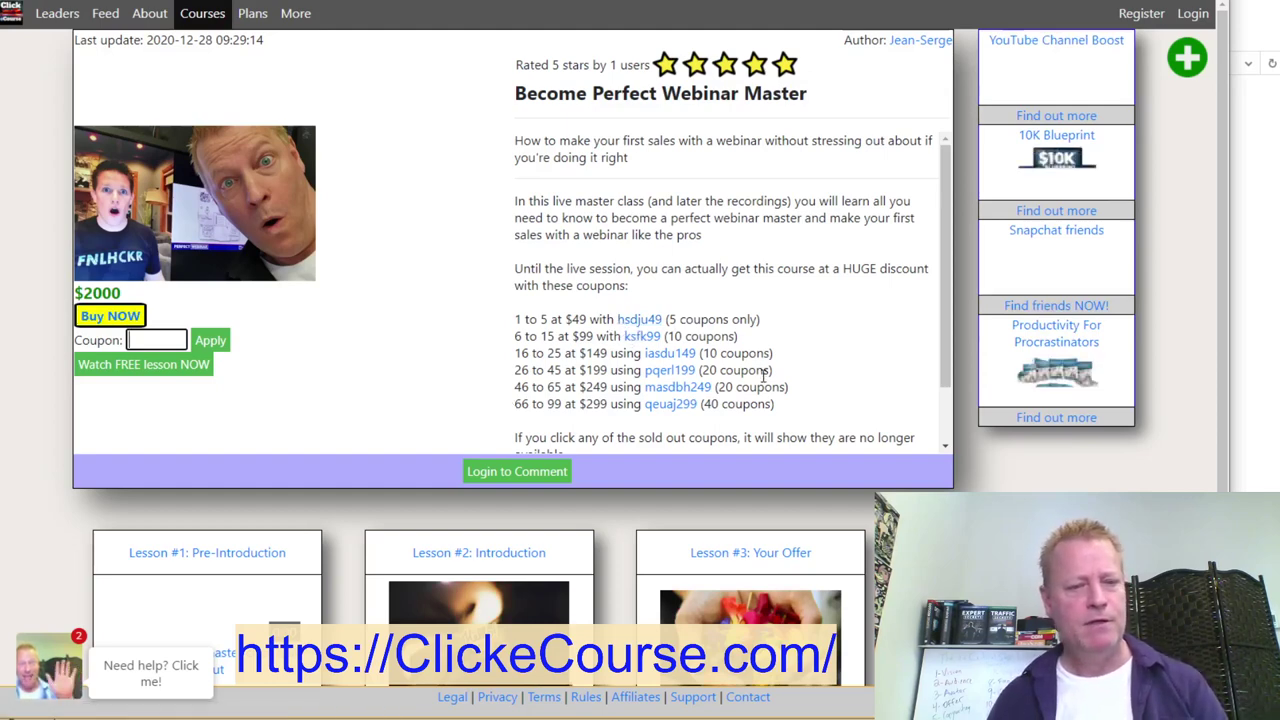
scroll(774, 277, "down", 1)
scroll(778, 277, "up", 1)
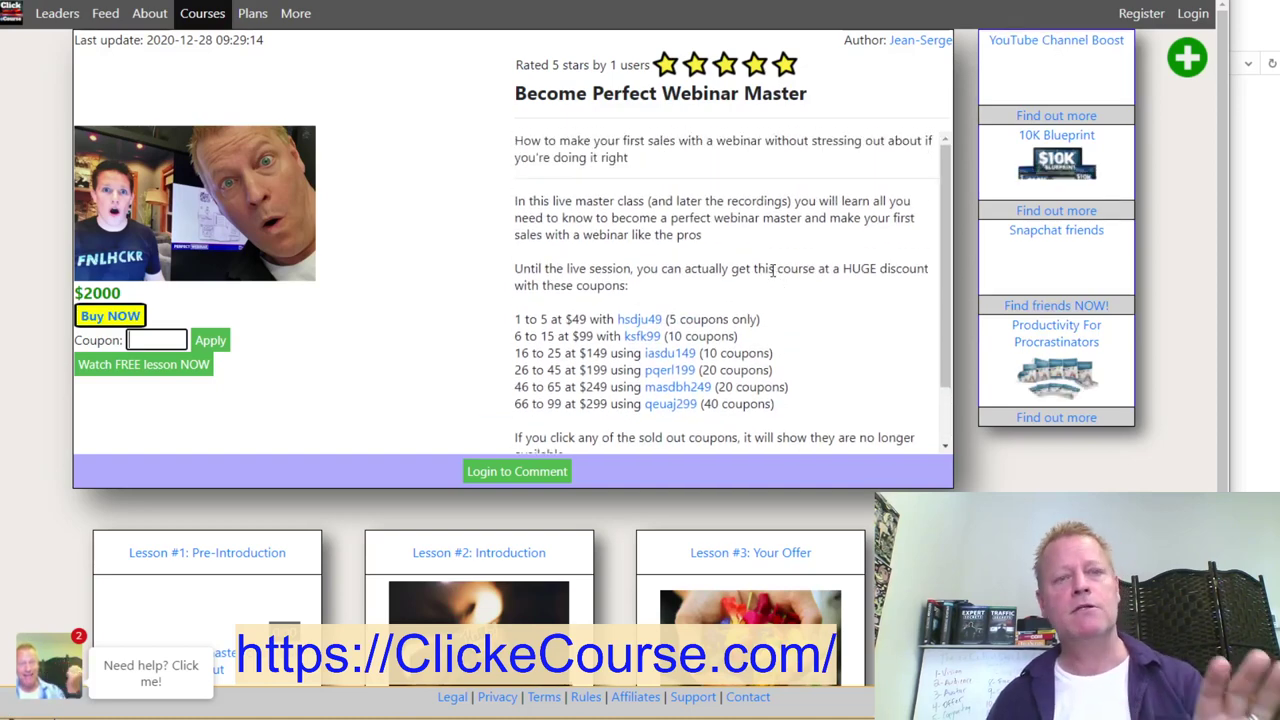
left_click(1056, 165)
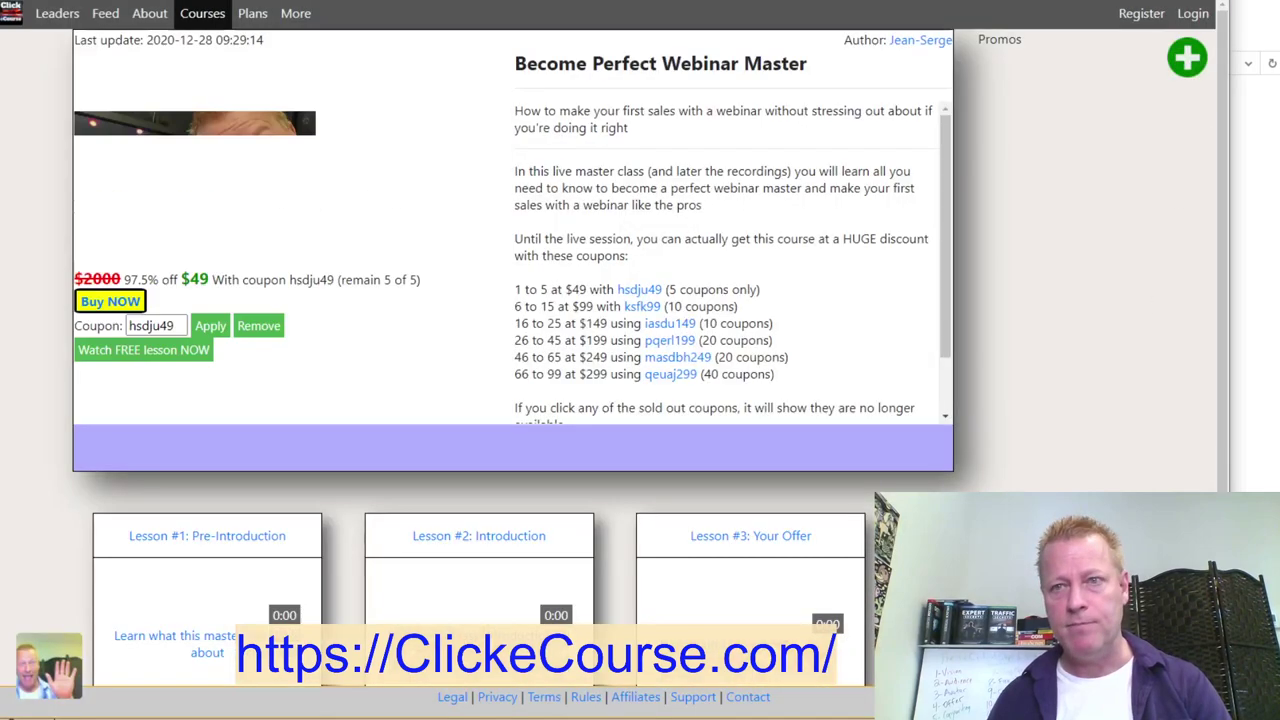
- Open a new browser window and load the Click eCourse welcome page in it
left_click(1093, 5)
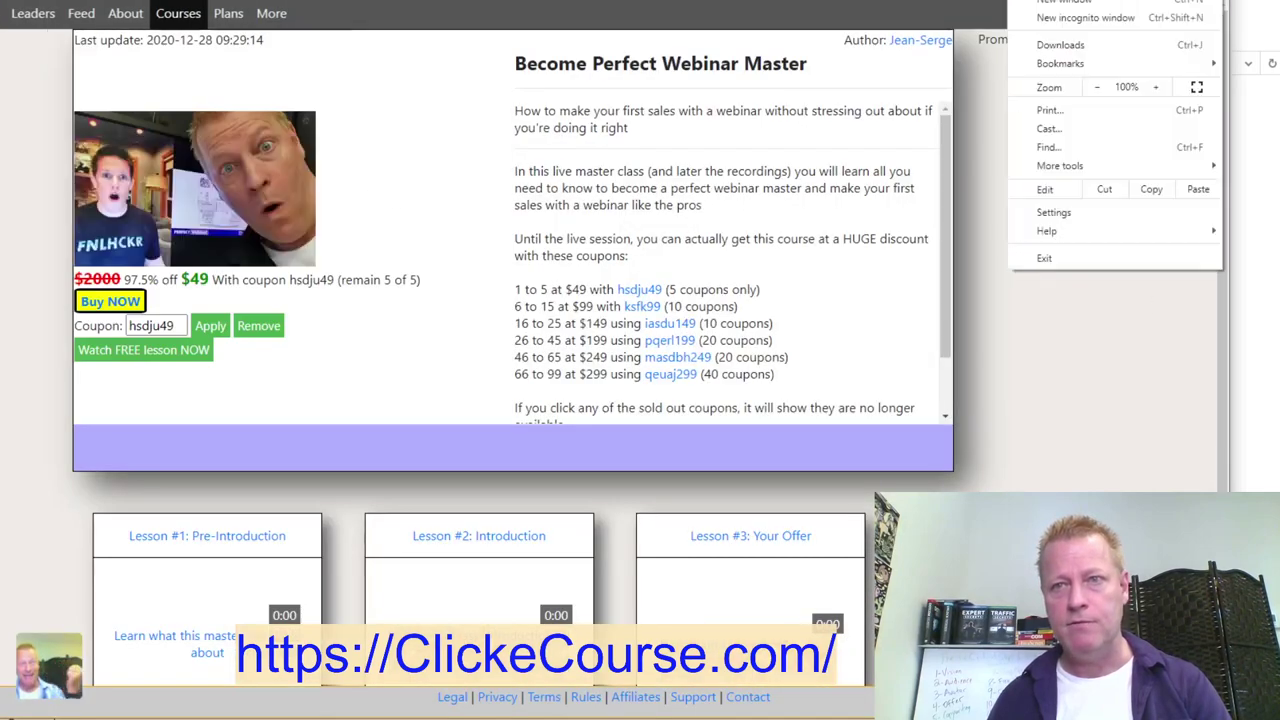
left_click(1093, 5)
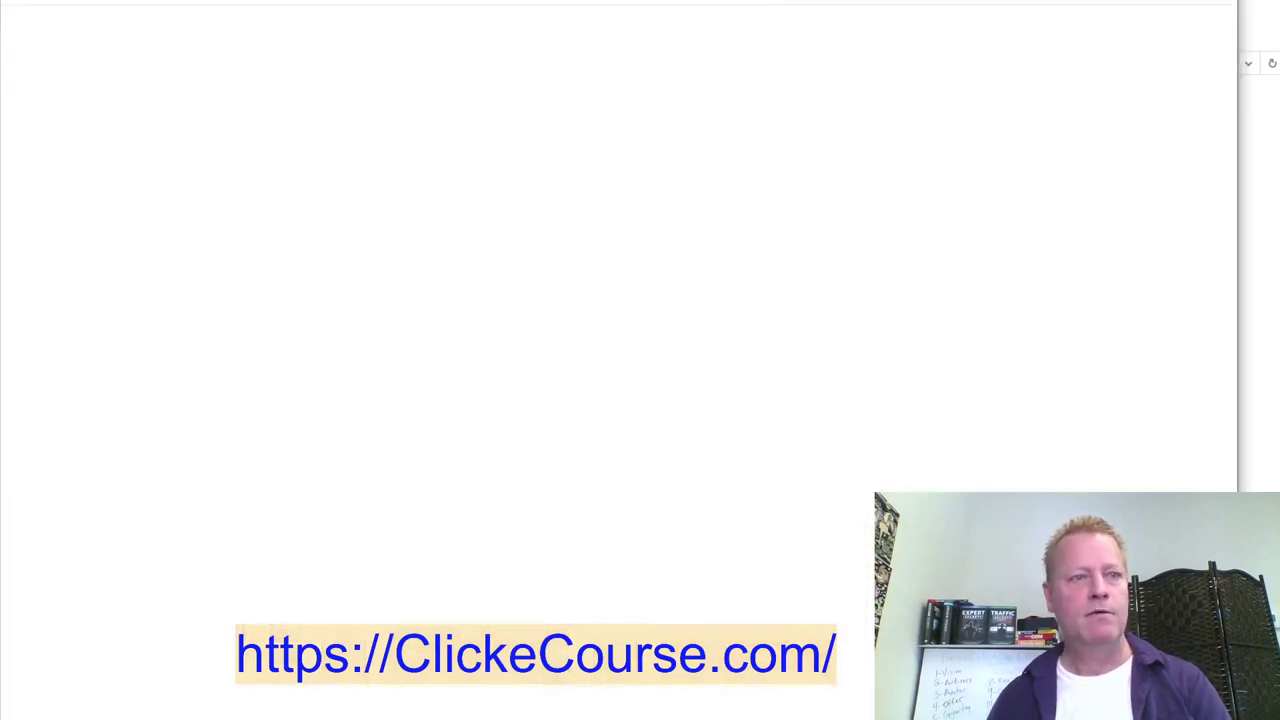
type("click")
key("Escape")
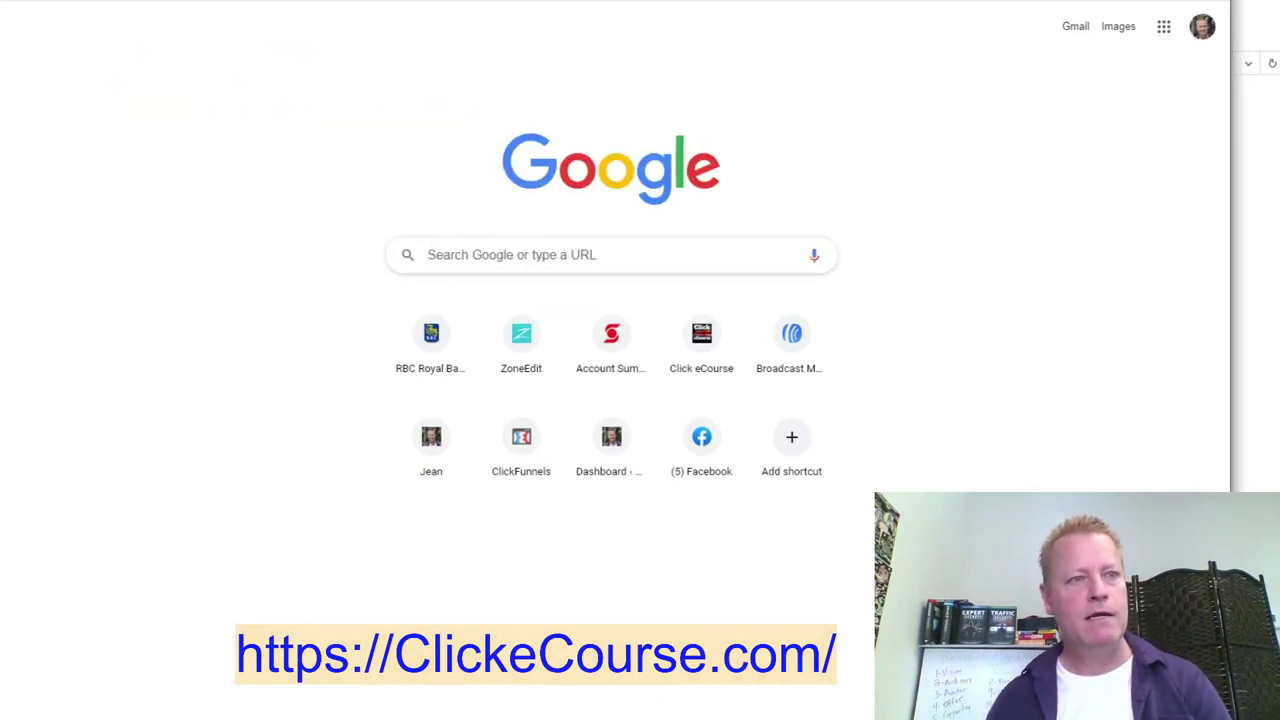
key("Return")
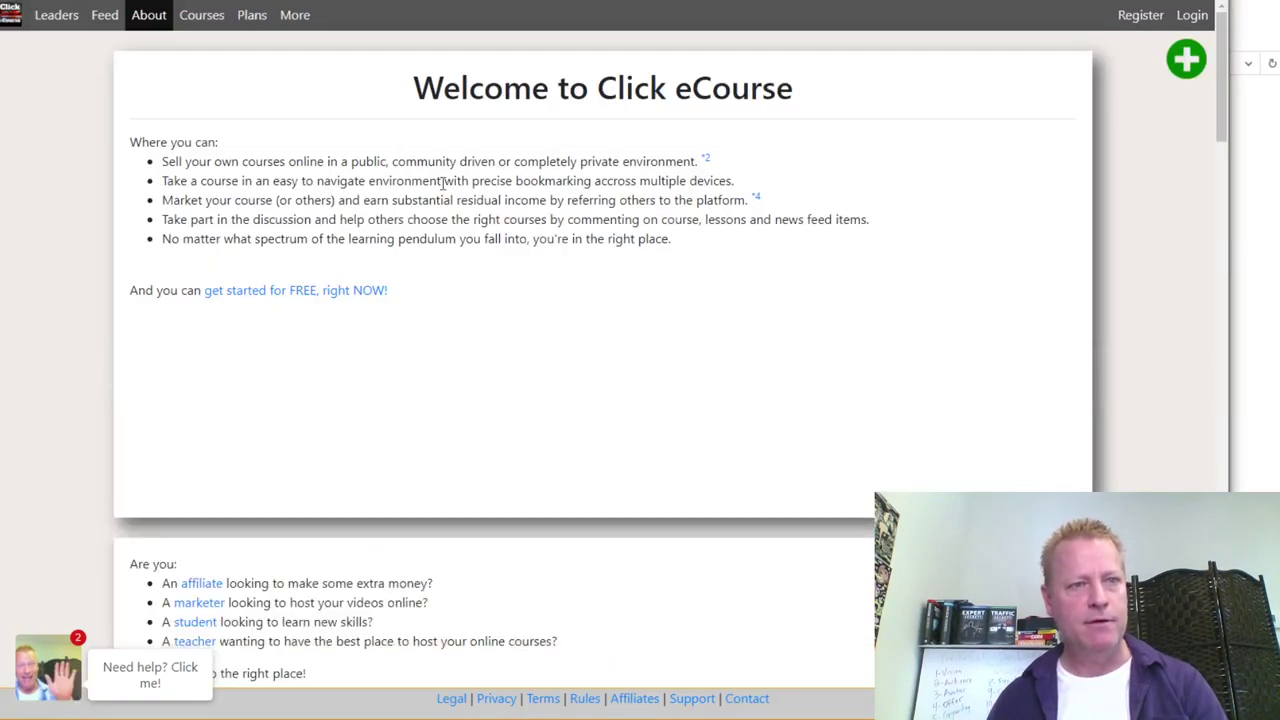
- Register a Click eCourse account by continuing with the Facebook profile, and reload the site
left_click(1190, 15)
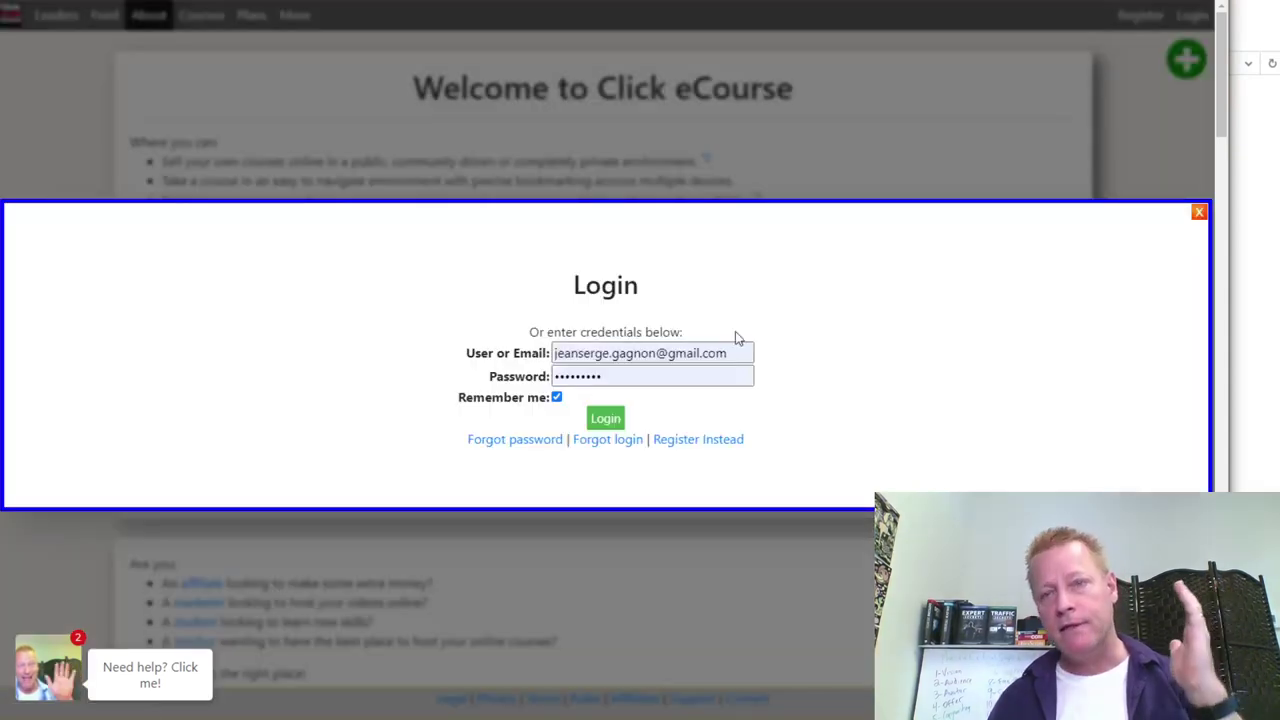
left_click(1198, 212)
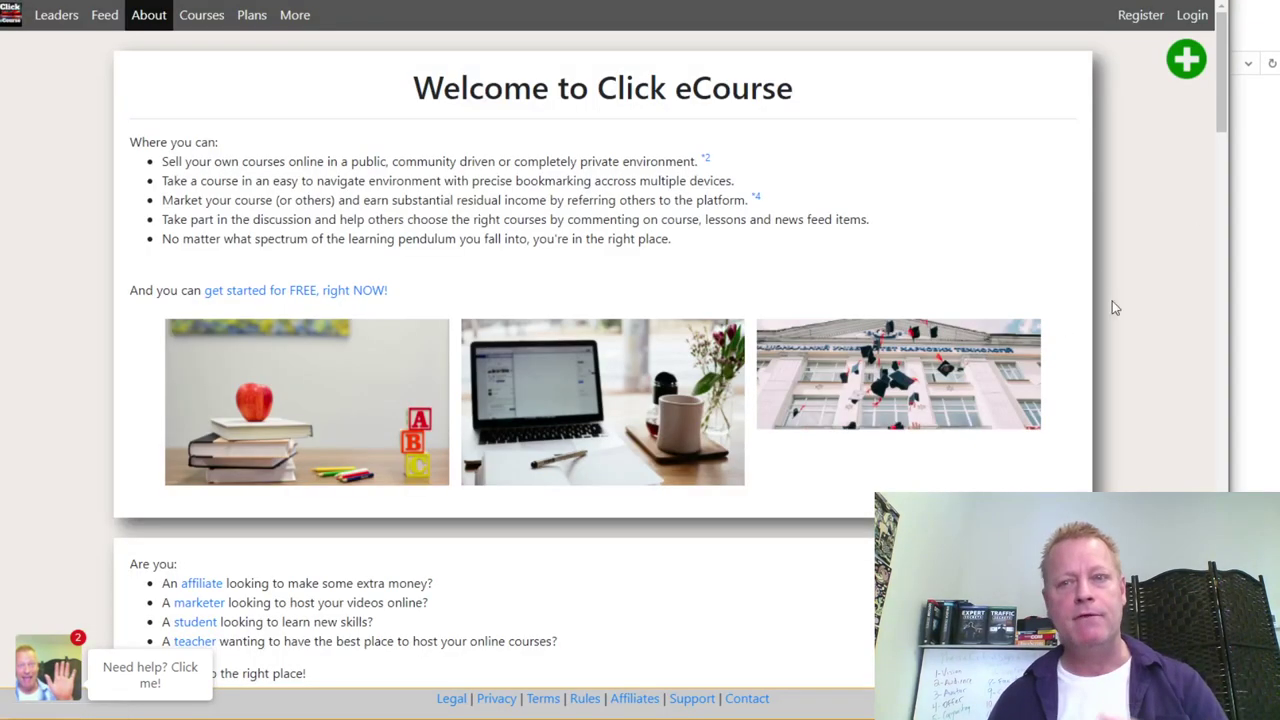
left_click(1138, 16)
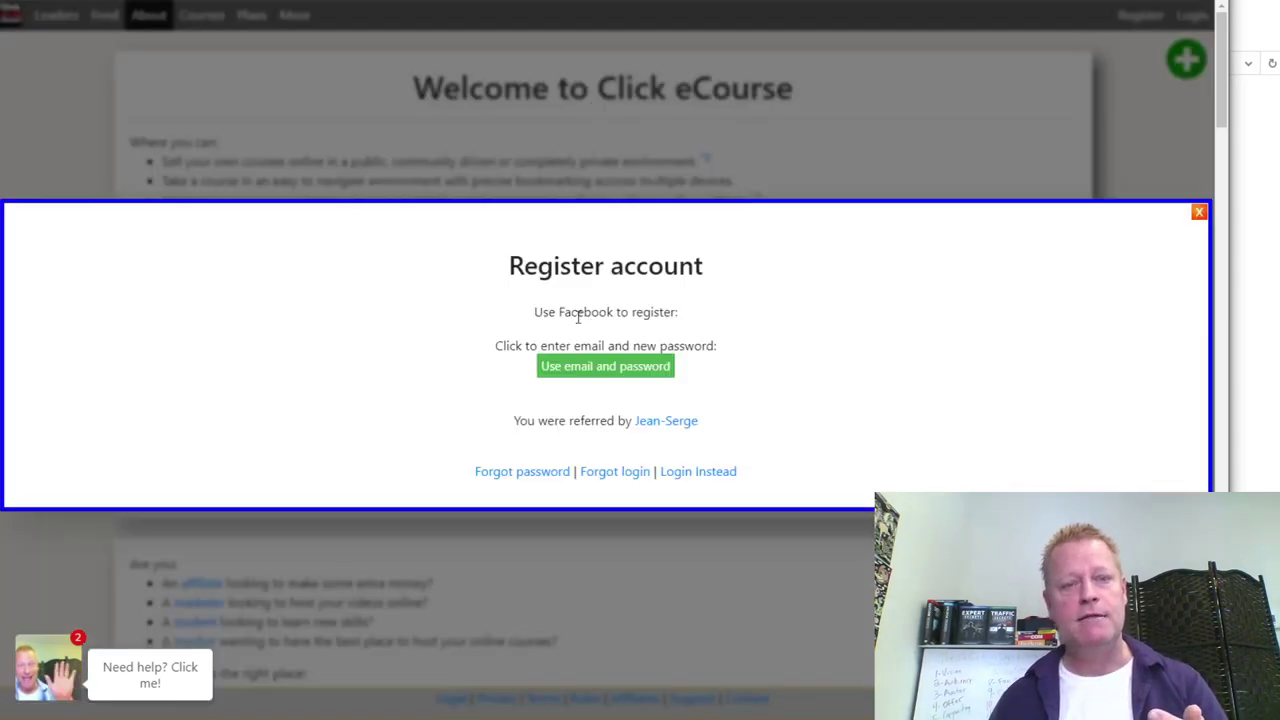
left_click(628, 371)
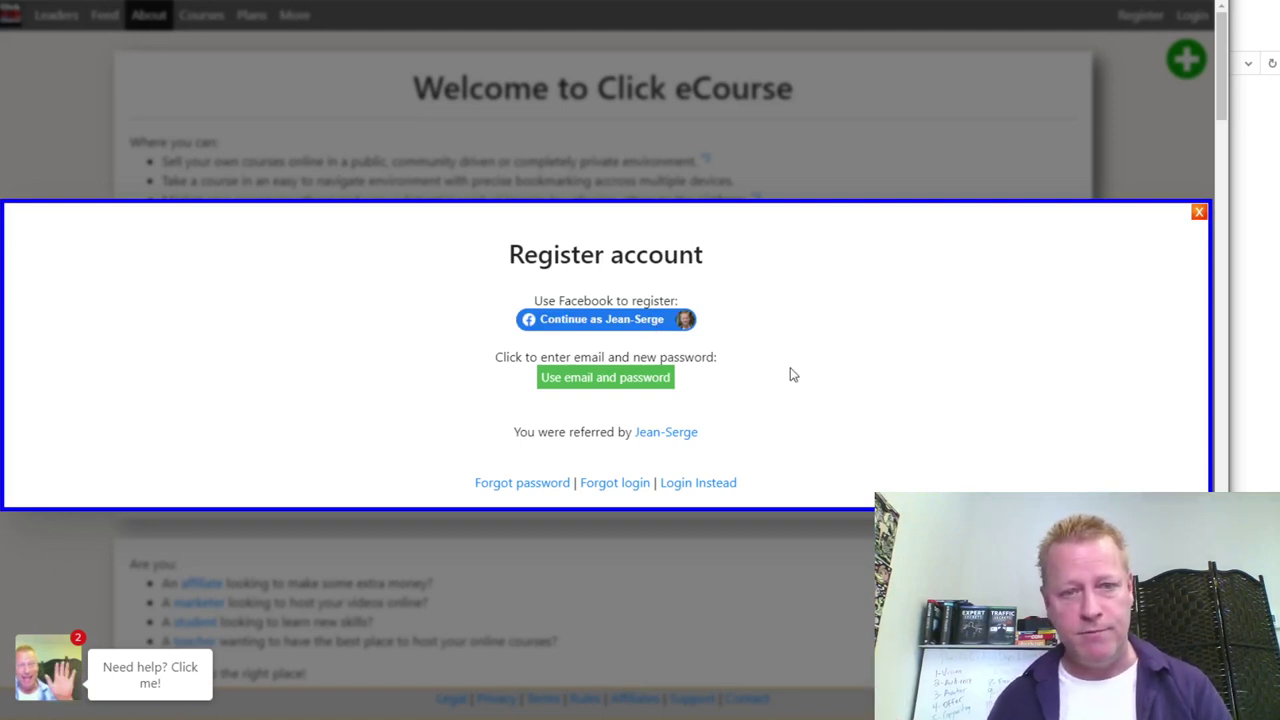
left_click(630, 328)
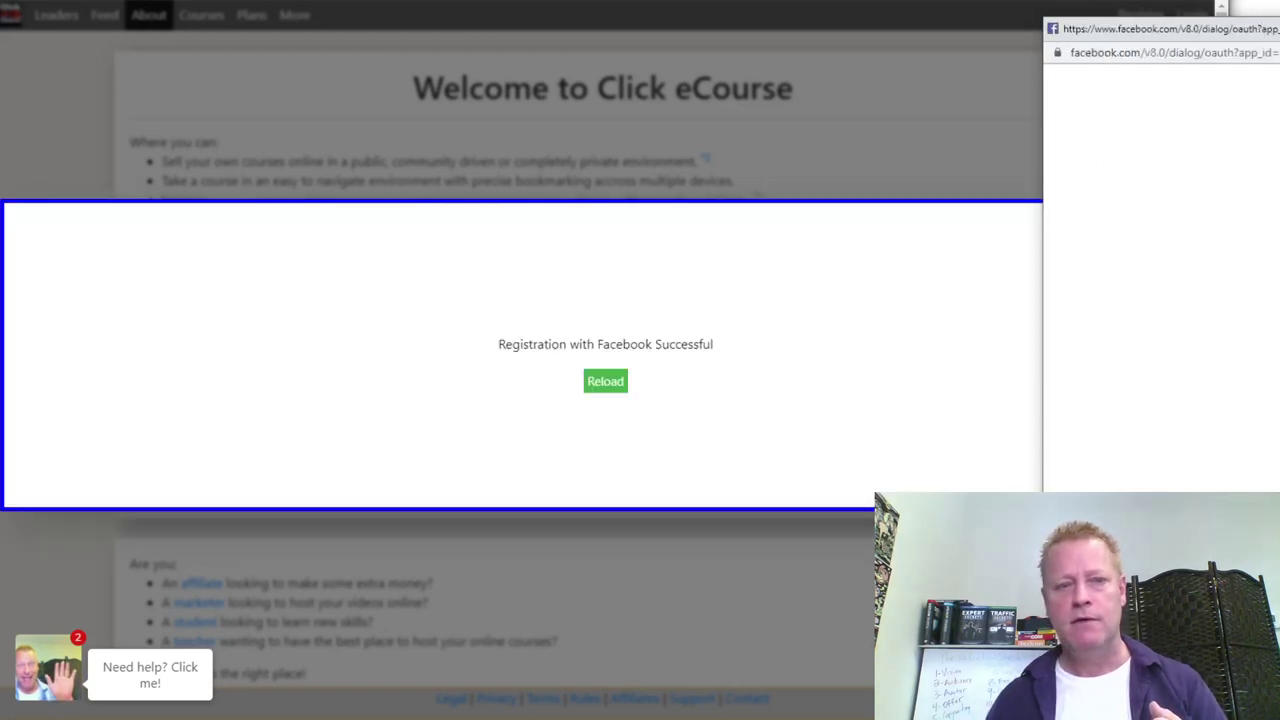
left_click(605, 384)
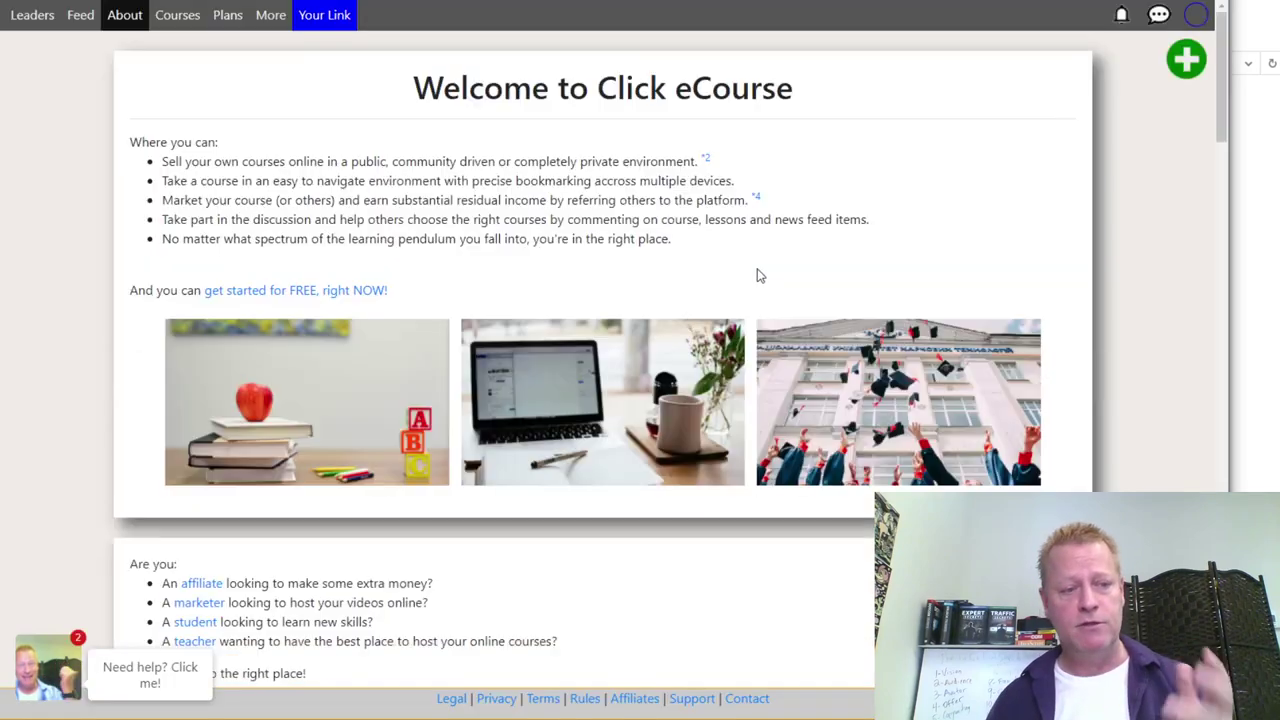
- Open the account's own course list and locate the Become Perfect Webinar Master course
left_click(1195, 16)
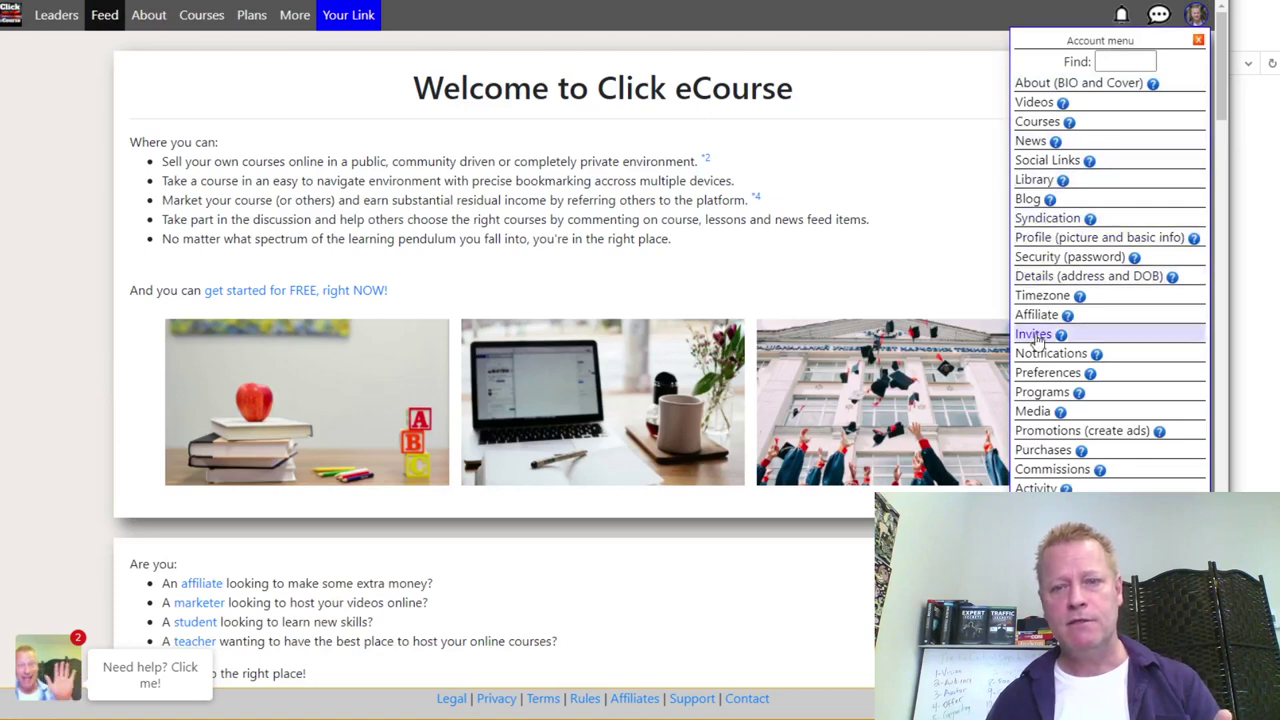
left_click(1037, 122)
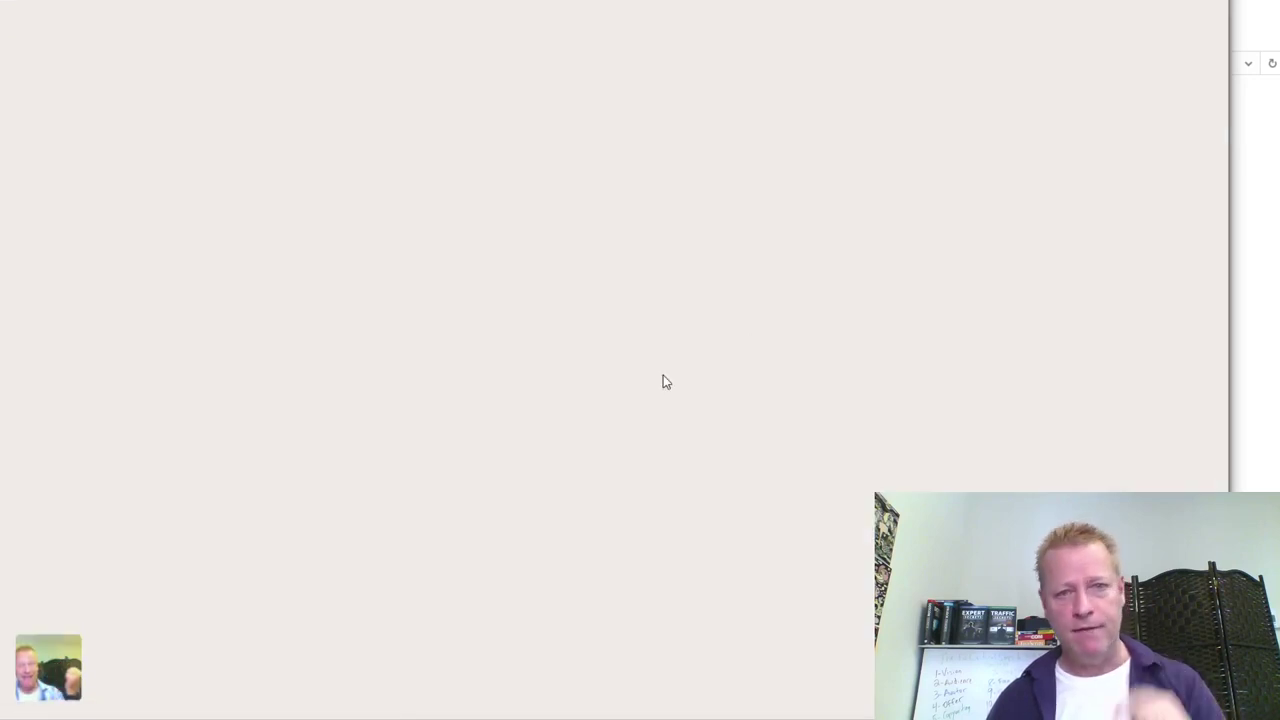
scroll(663, 378, "down", 6)
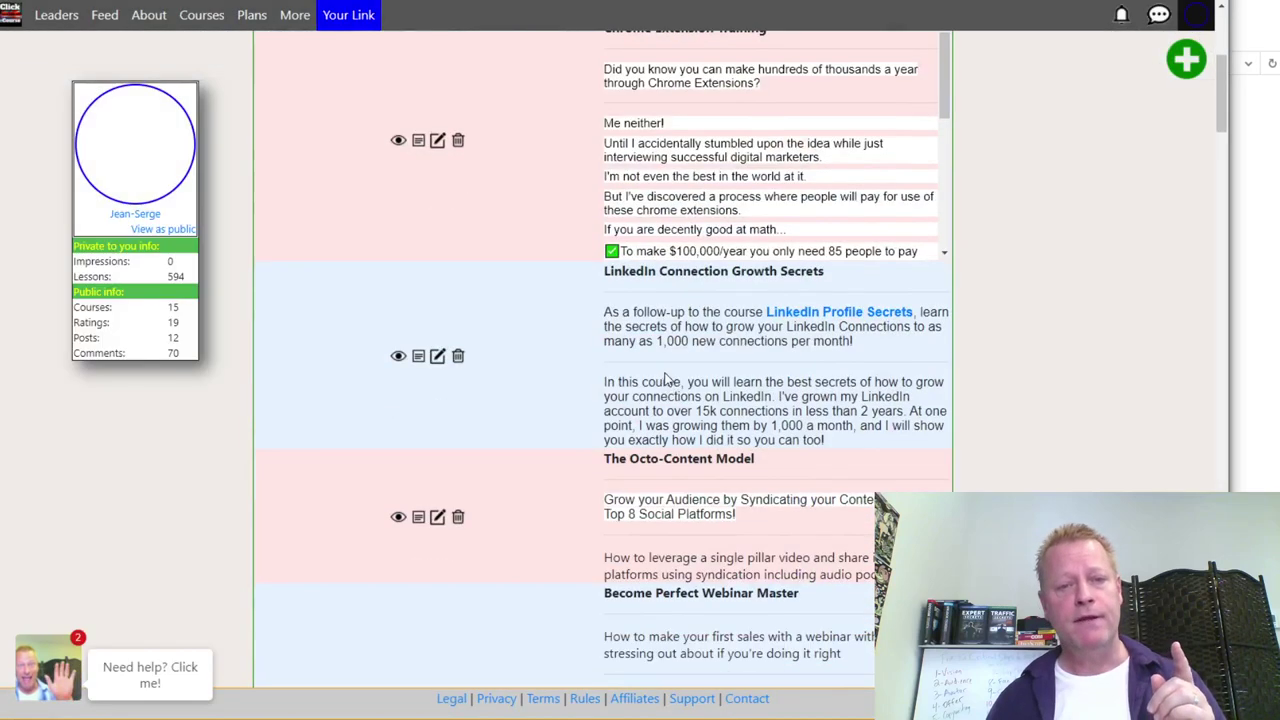
scroll(663, 370, "down", 3)
scroll(663, 370, "up", 4)
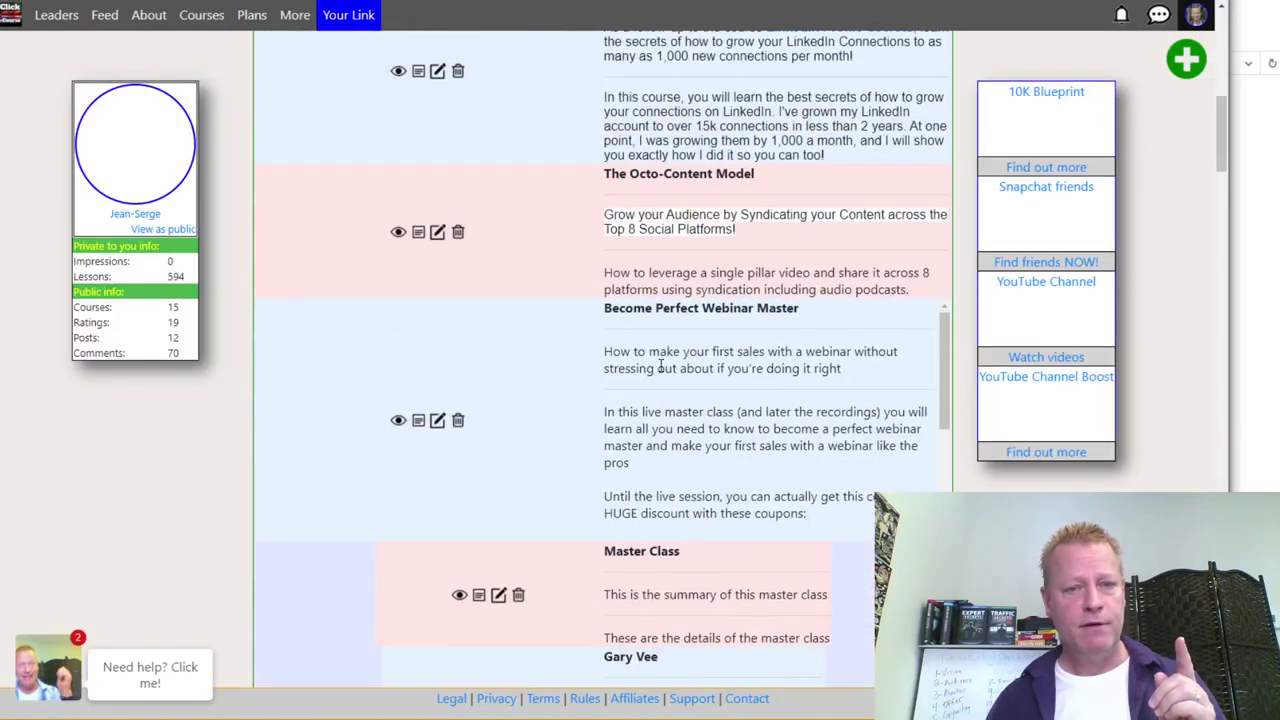
scroll(660, 370, "down", 3)
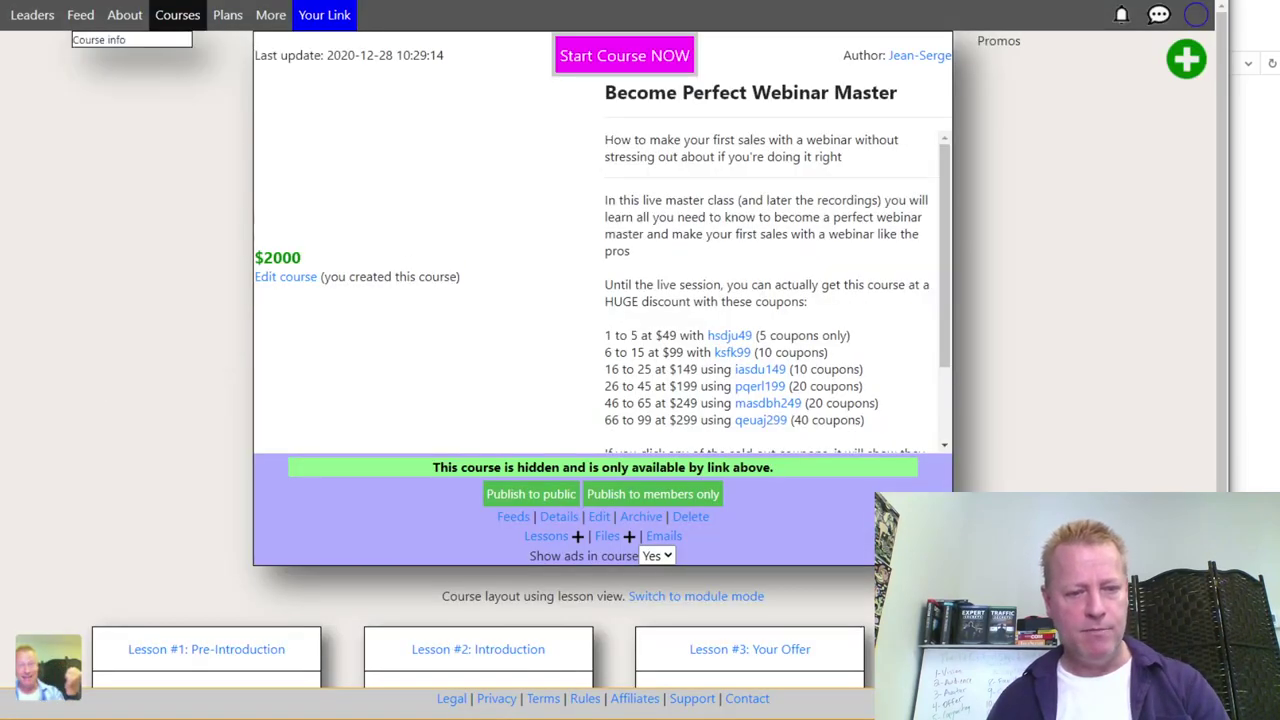
mouse_move(330, 718)
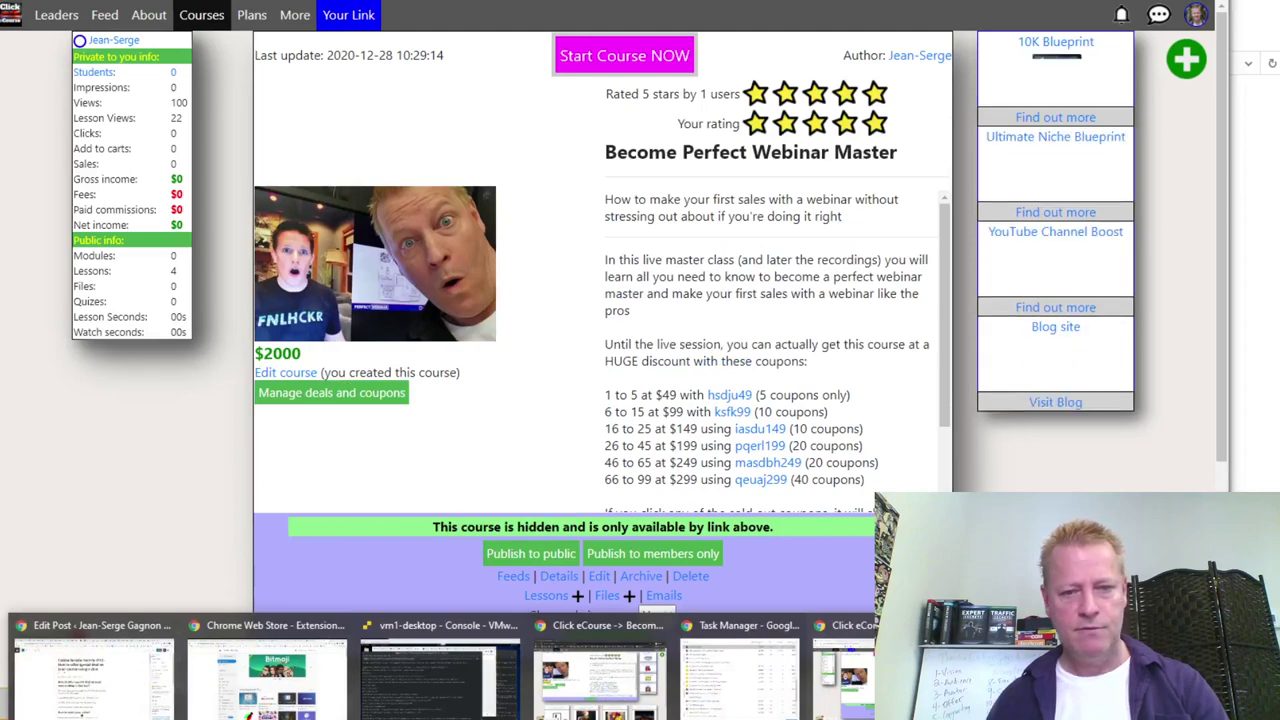
left_click(862, 705)
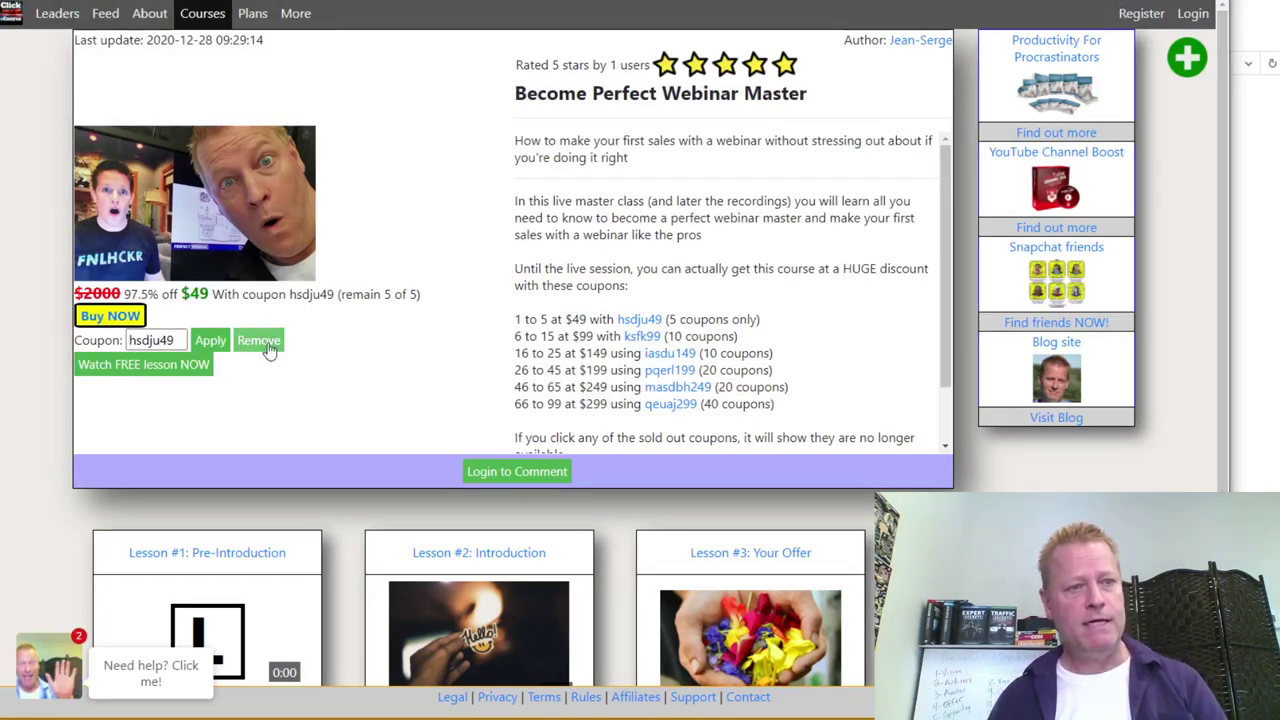
left_click_drag(172, 294, 411, 306)
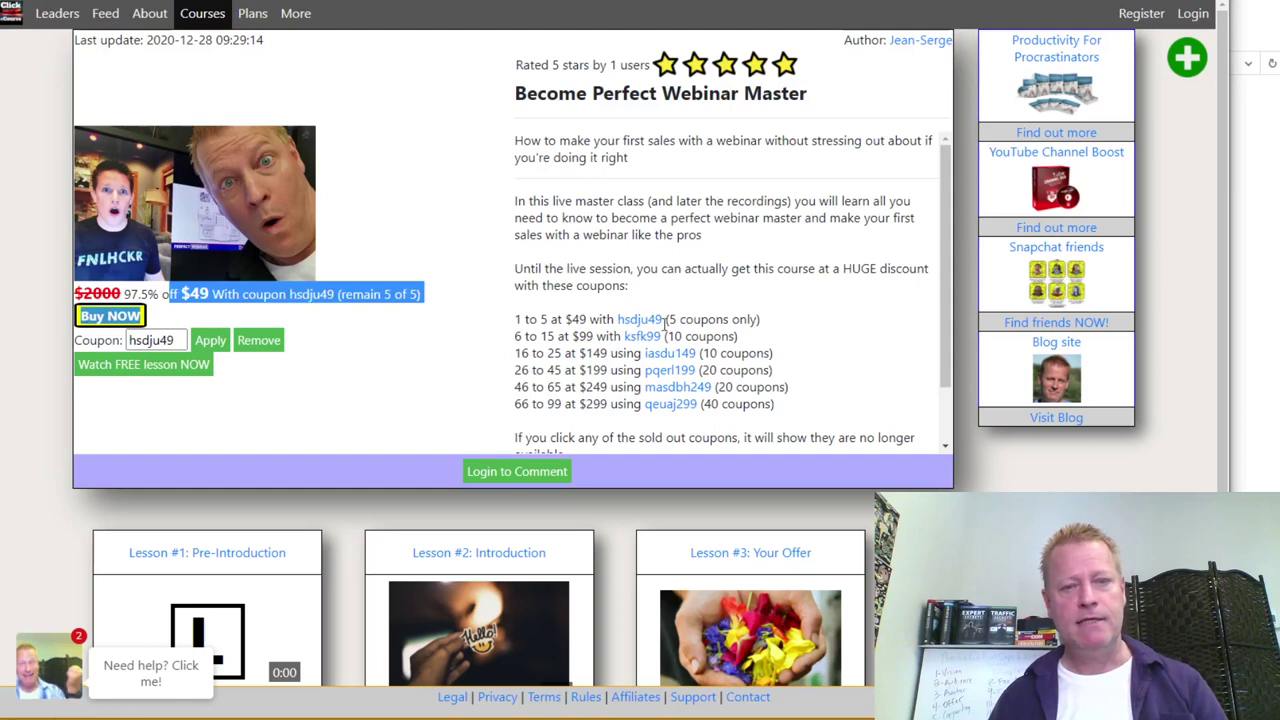
left_click(334, 346)
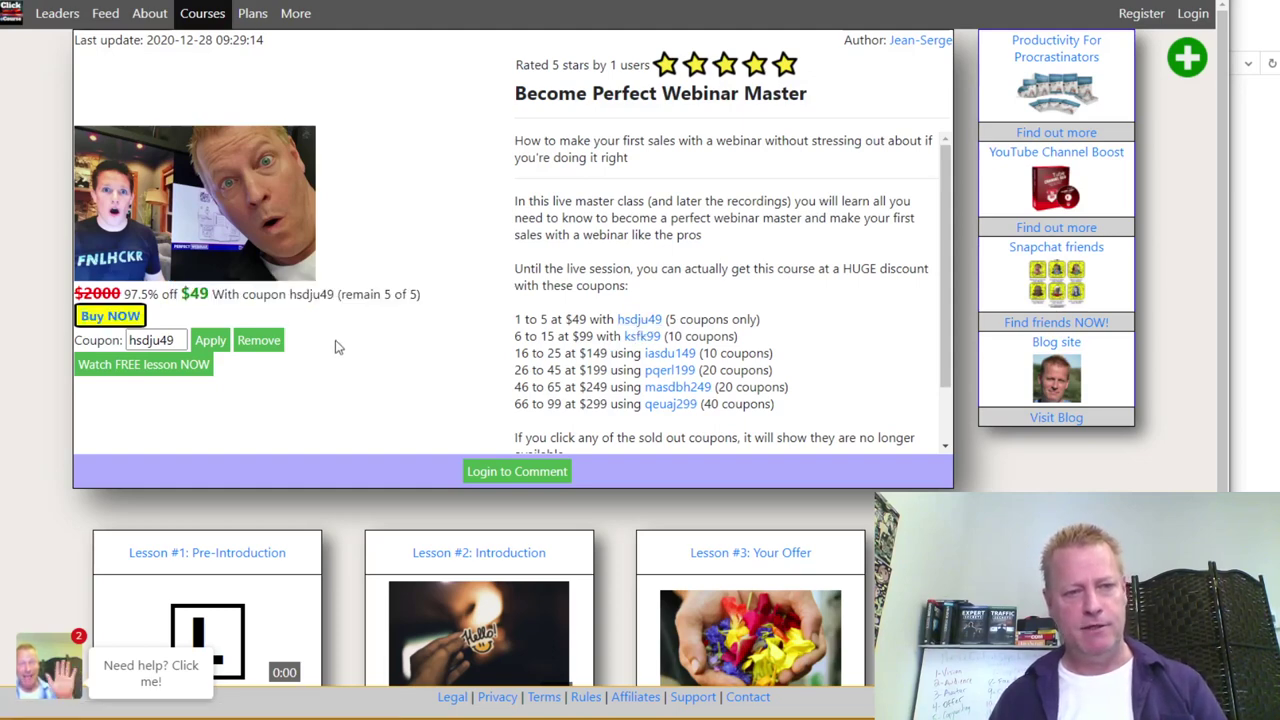
left_click_drag(123, 292, 349, 317)
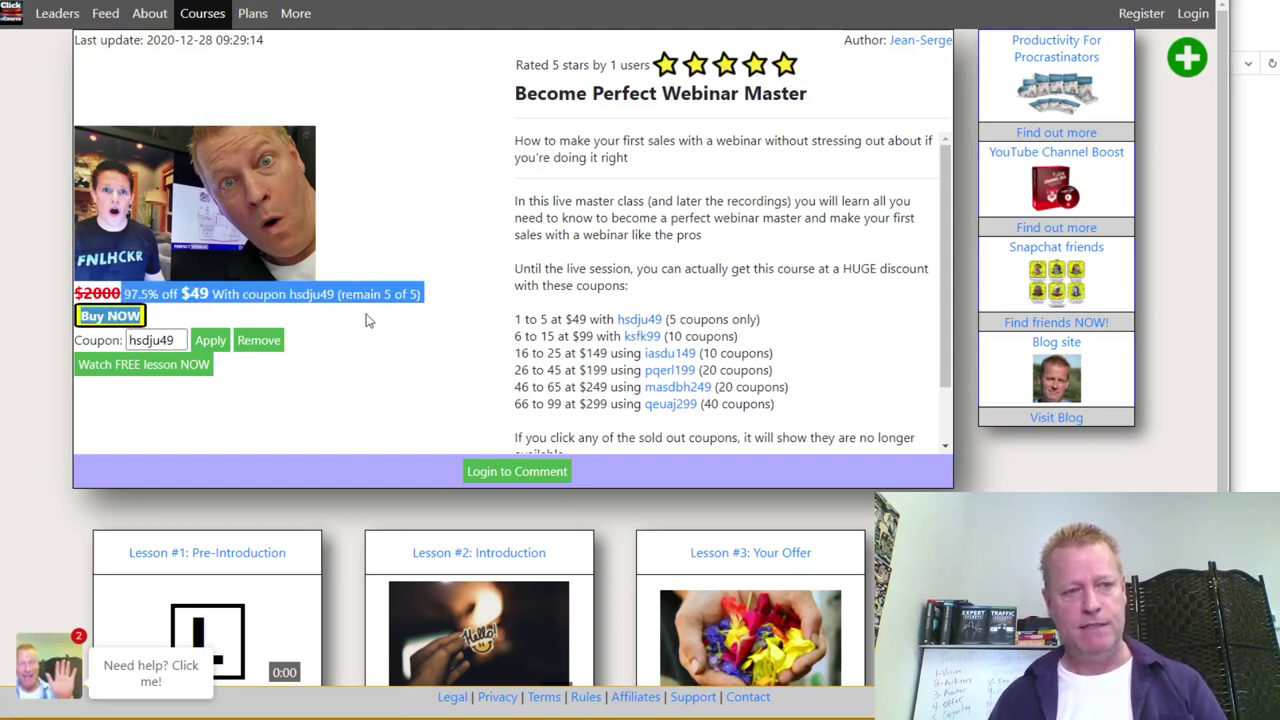
left_click(413, 320)
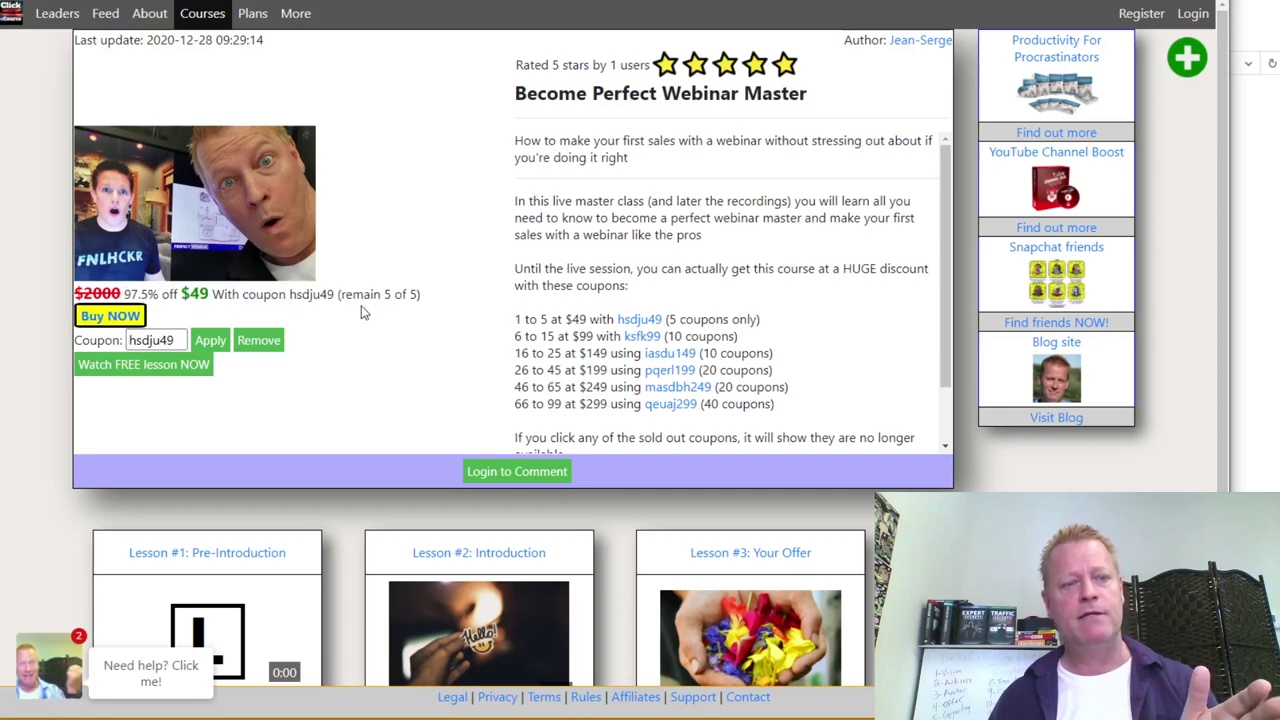
left_click_drag(345, 295, 431, 297)
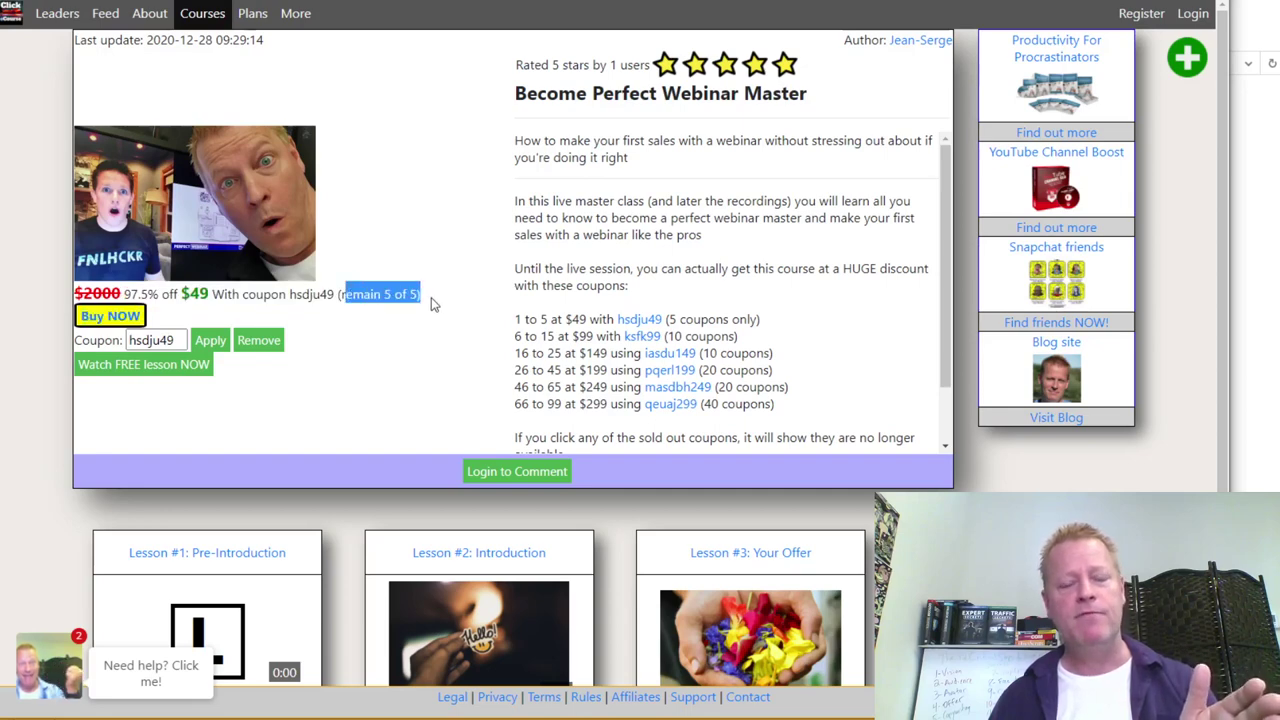
left_click(556, 346)
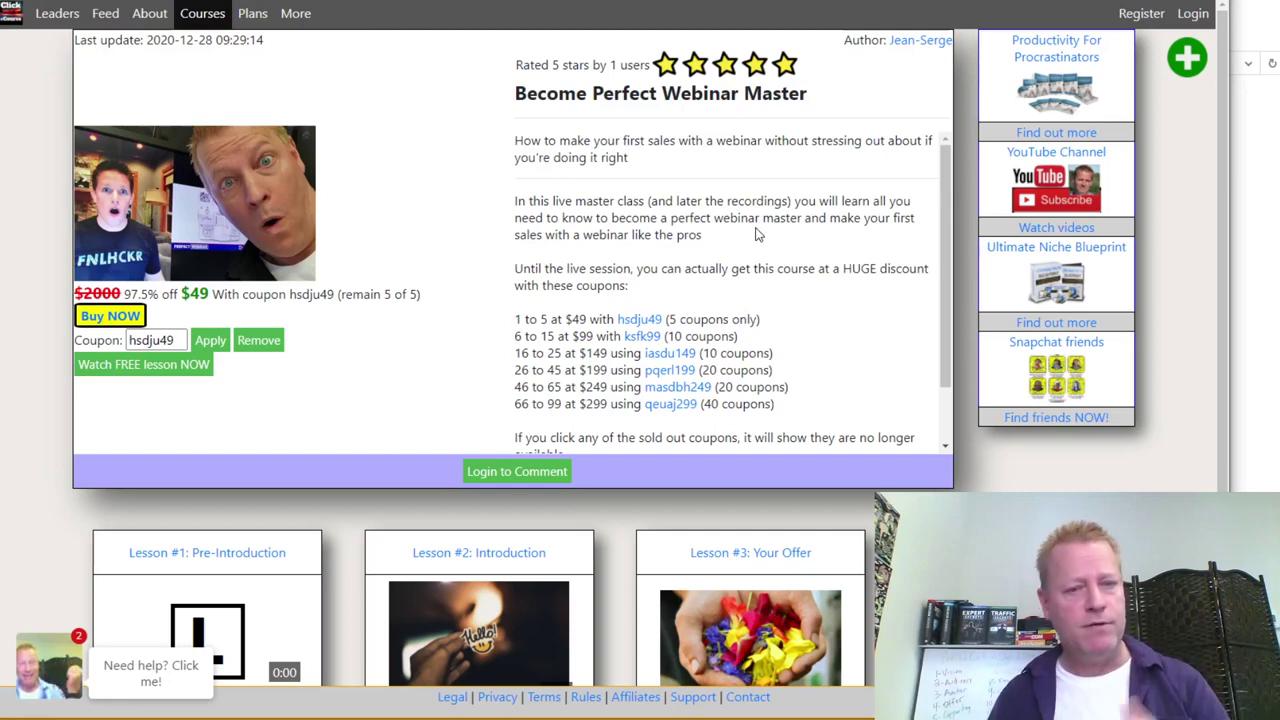
- Review the course's lesson cards and compare the coupon tiers by price and available quantity
scroll(834, 280, "down", 5)
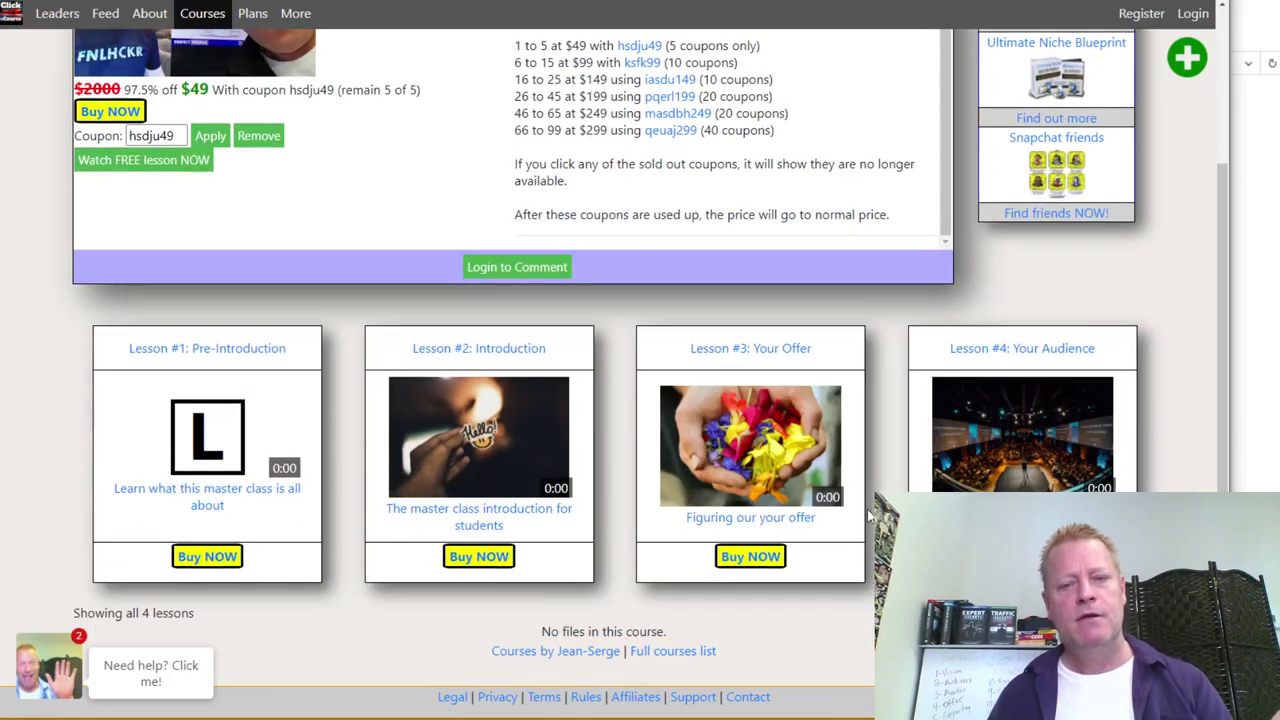
scroll(898, 484, "up", 1)
scroll(950, 440, "down", 1)
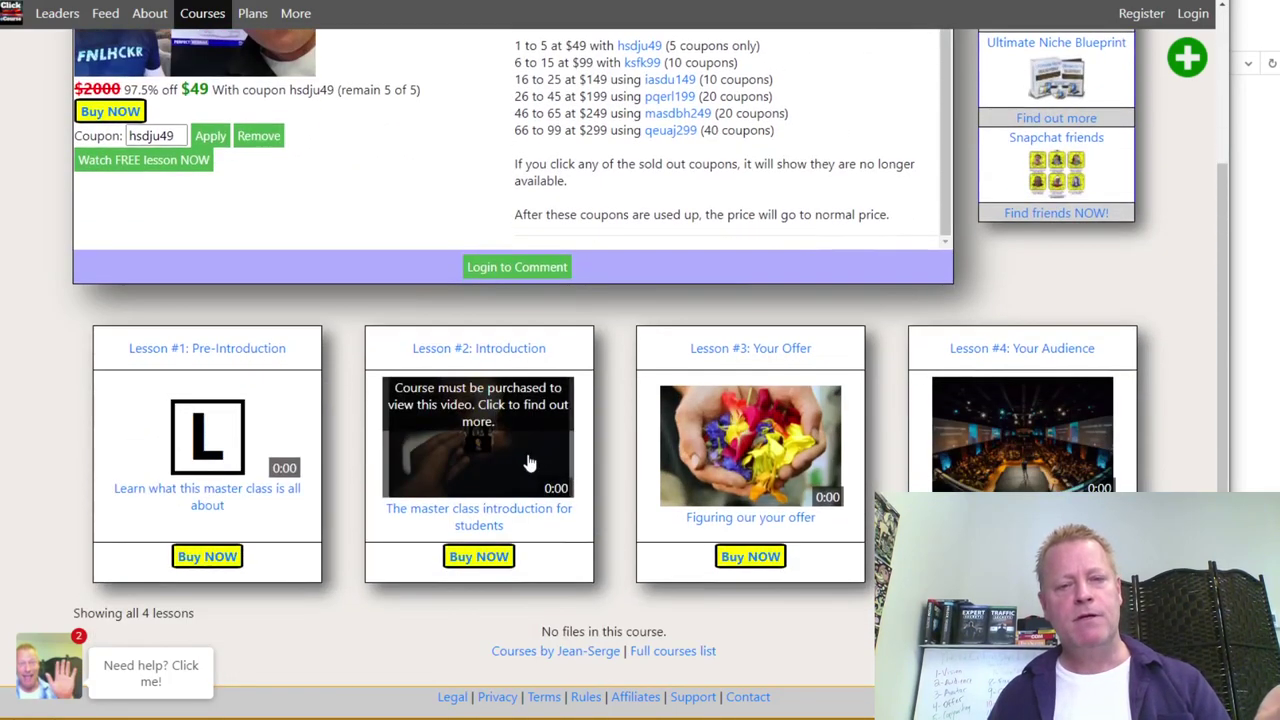
scroll(846, 443, "up", 2)
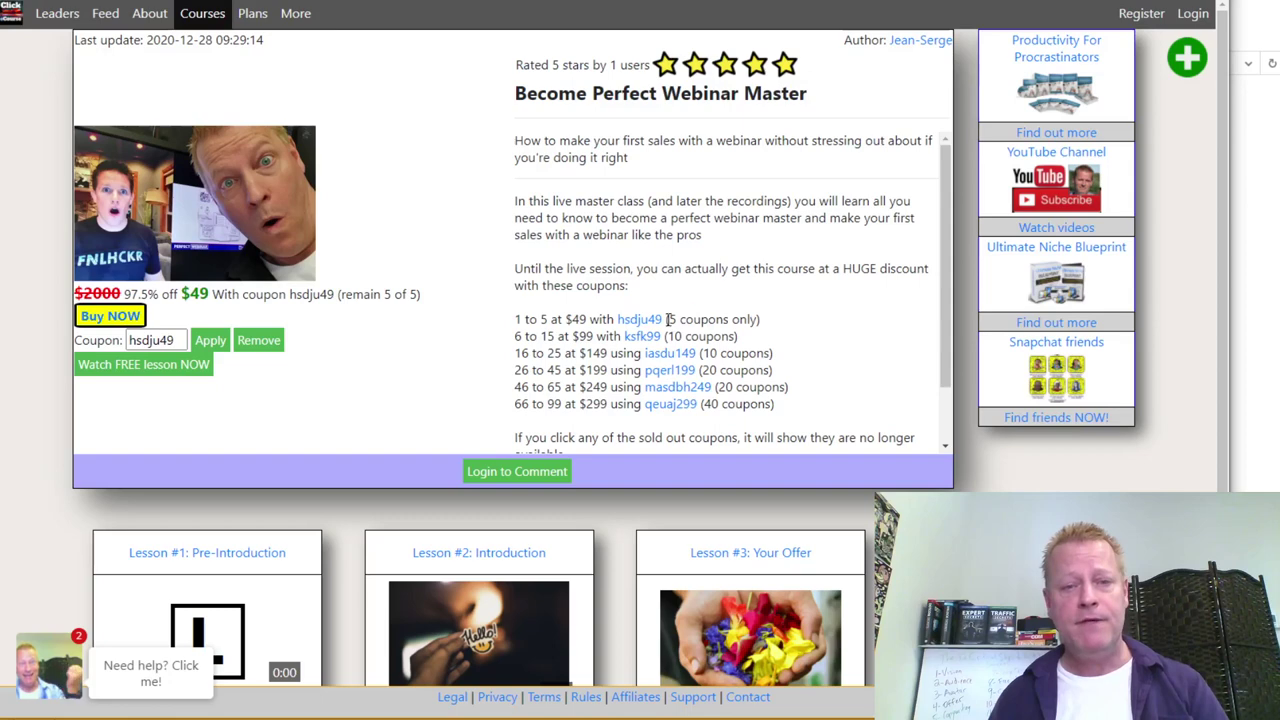
left_click_drag(667, 319, 766, 322)
left_click_drag(345, 294, 422, 296)
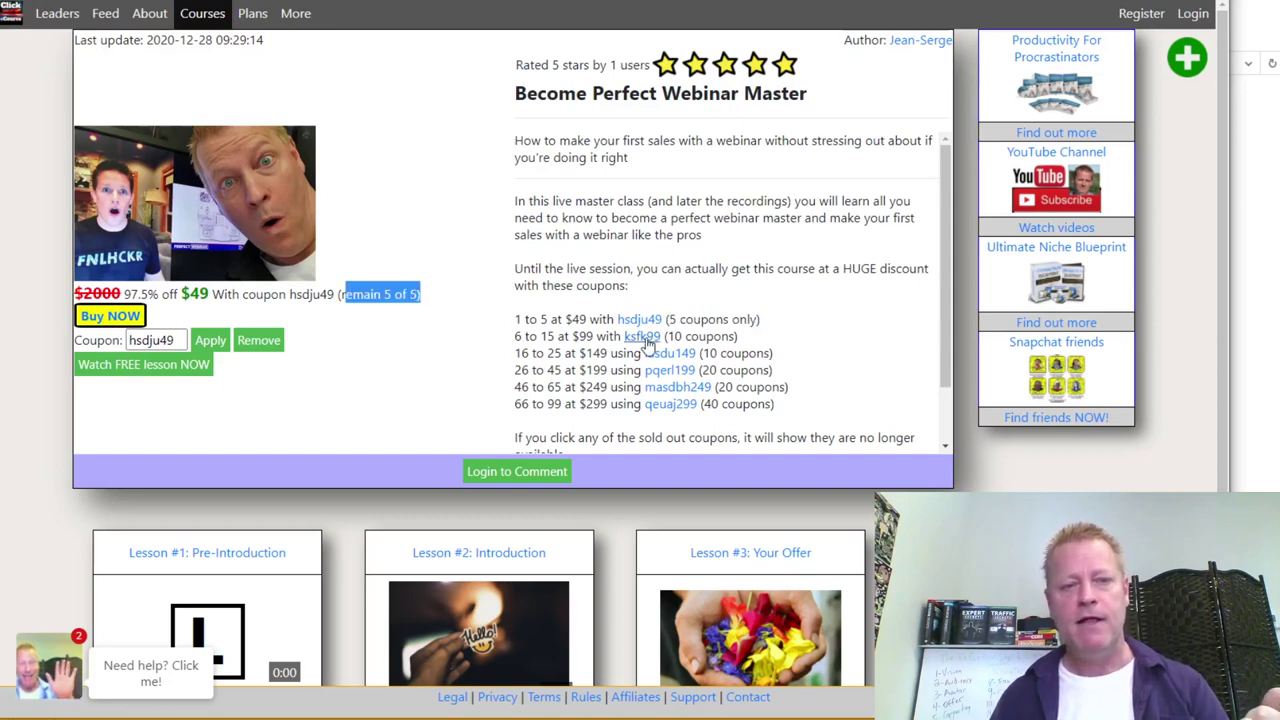
left_click_drag(572, 337, 586, 370)
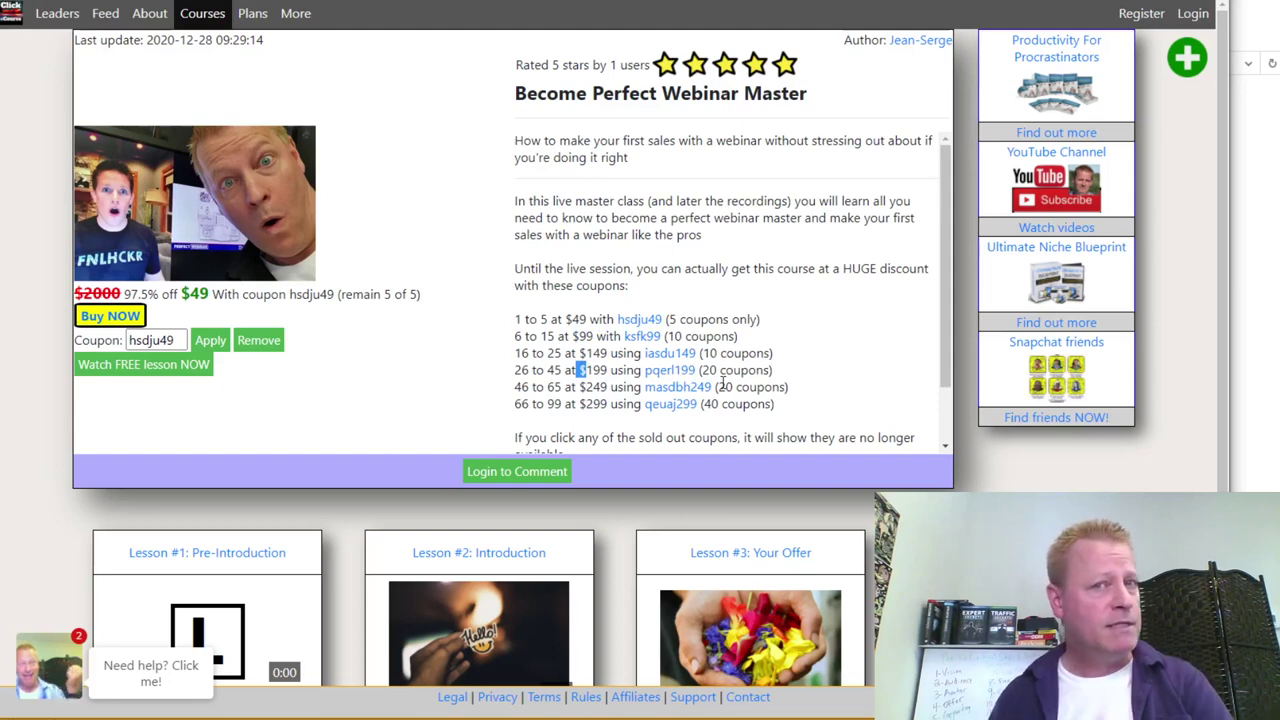
left_click(820, 392)
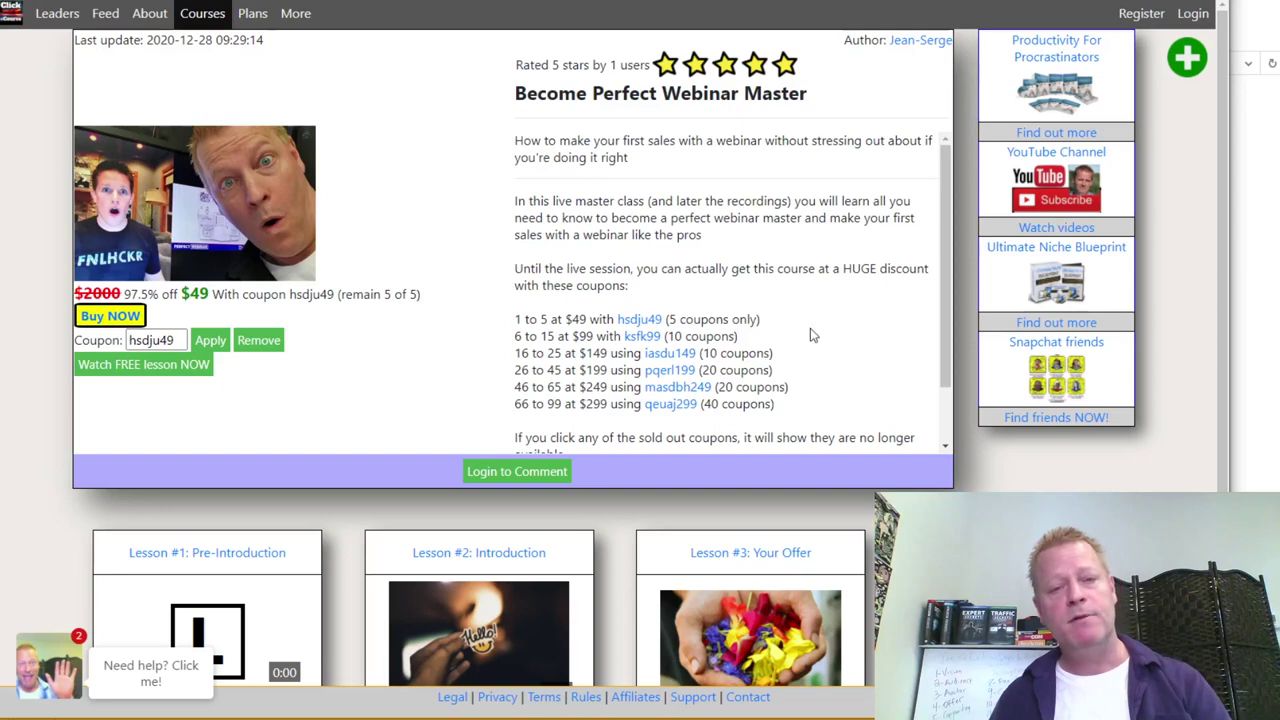
left_click_drag(565, 319, 593, 320)
left_click(716, 324)
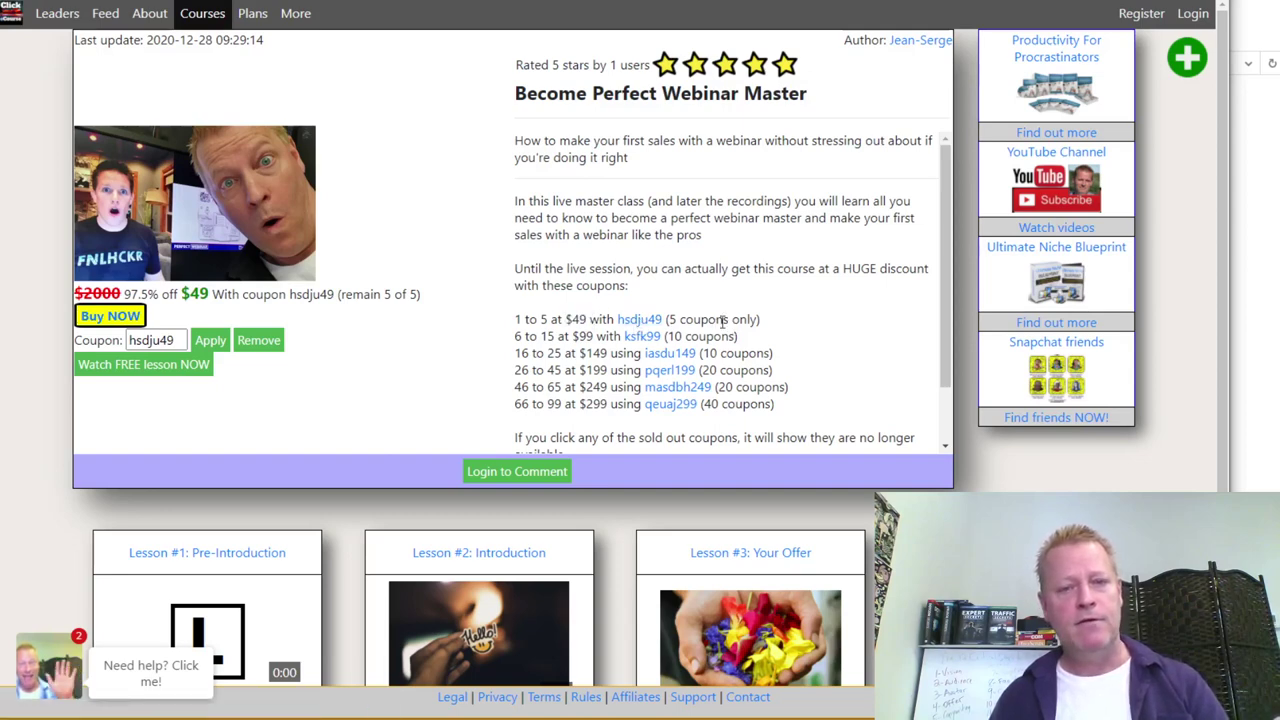
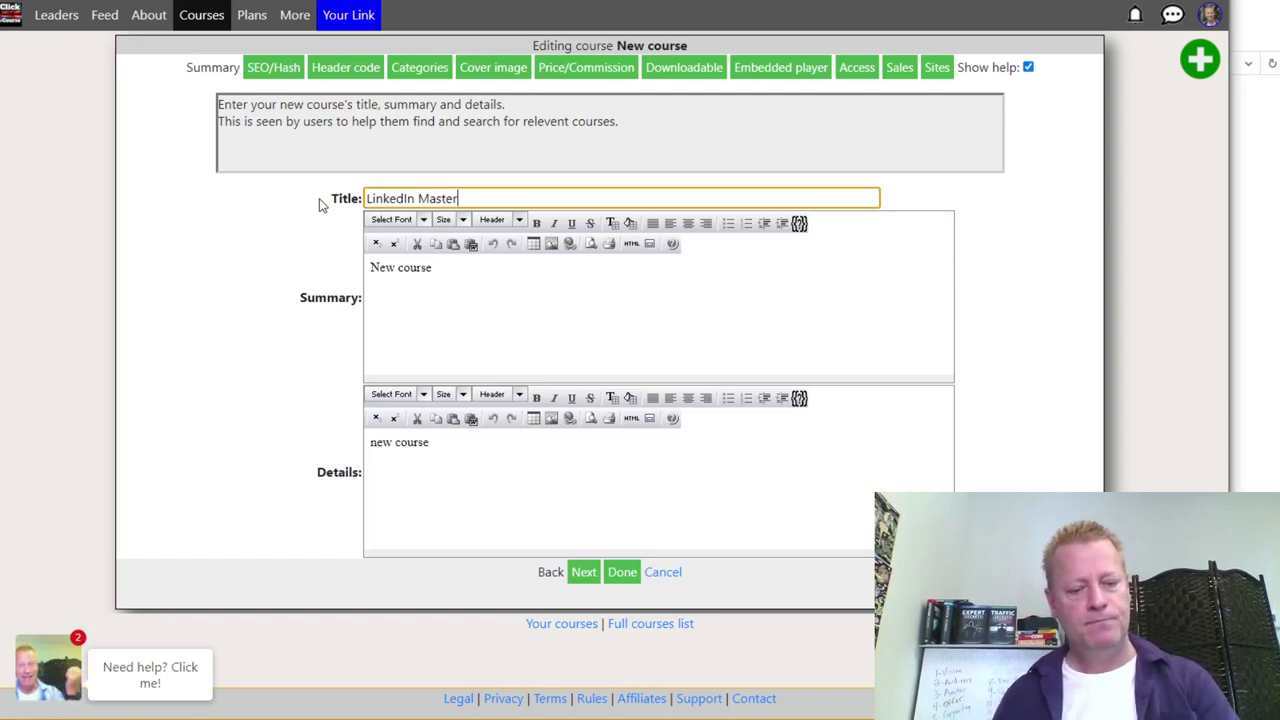
- Replace the course summary text with "Learn all about LinkedIn and how to master it"
key("Tab")
key("ctrl+a")
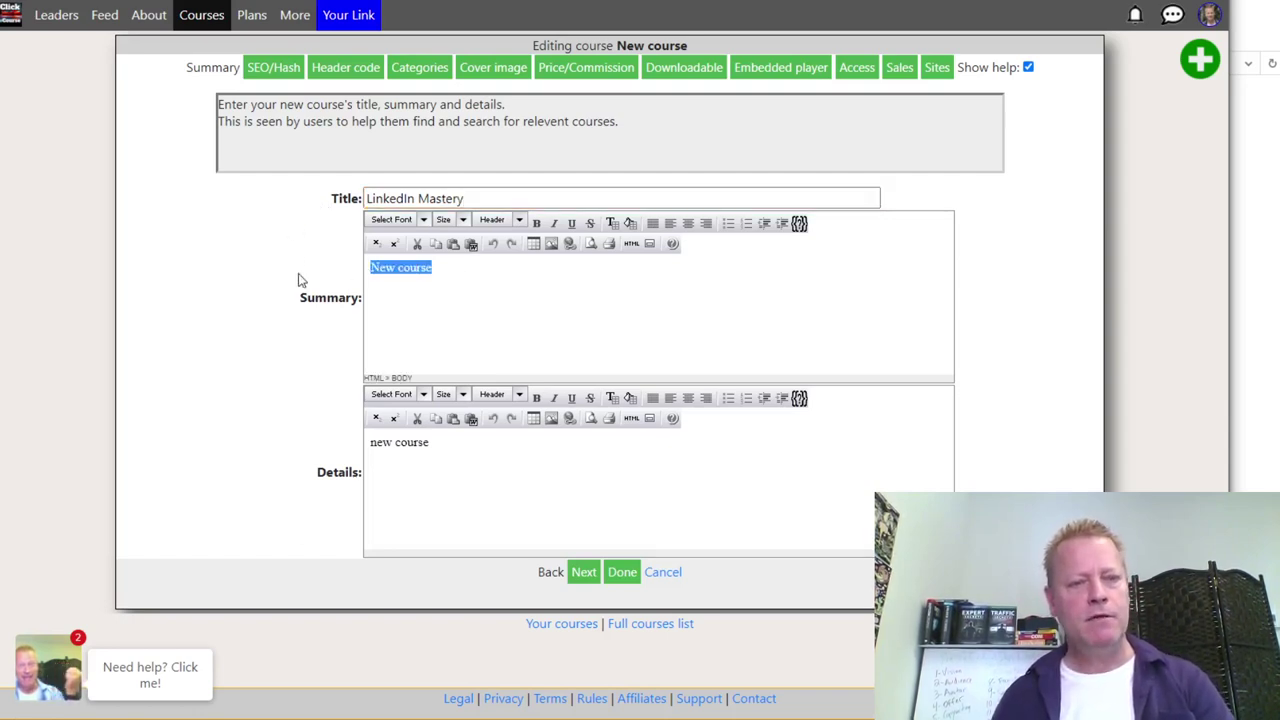
type("Learn all about Linkedin")
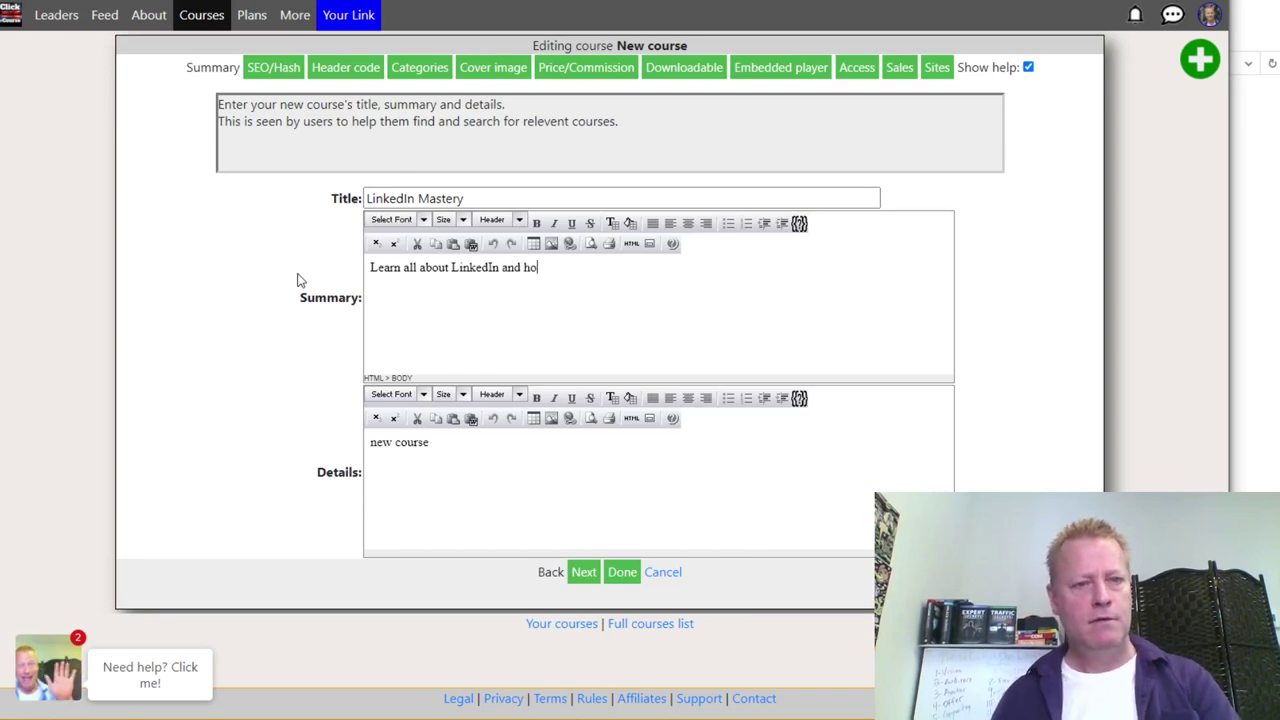
type("and how to master it")
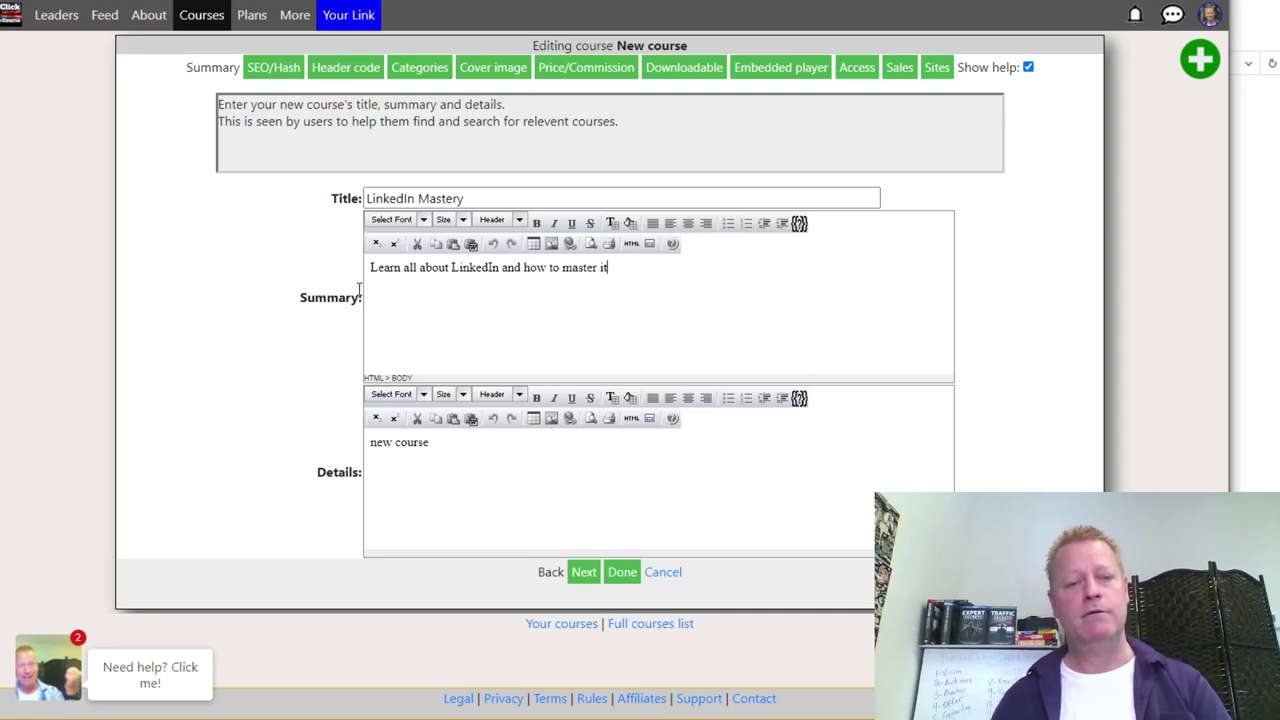
- Replace the course details text with the opening line "In LinkedIn Mastery, we will show how to:"
left_click_drag(451, 449, 318, 450)
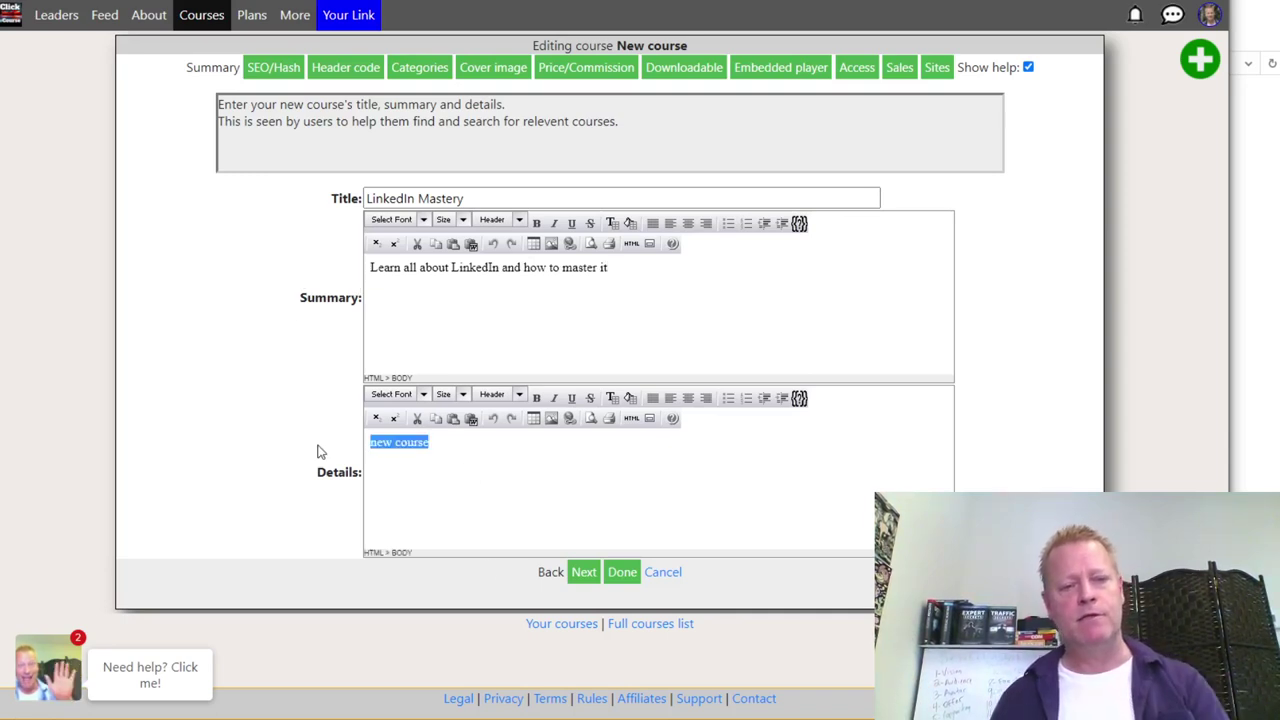
type("In")
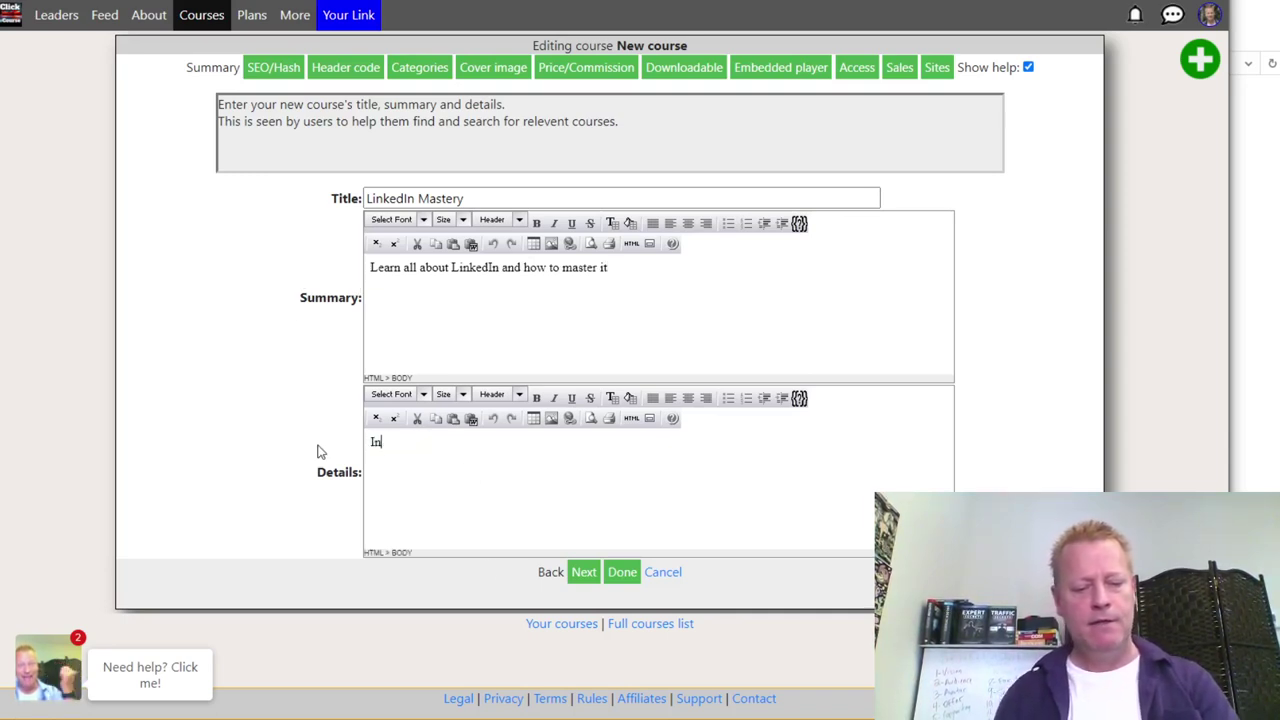
type(" LinkedIn Mas")
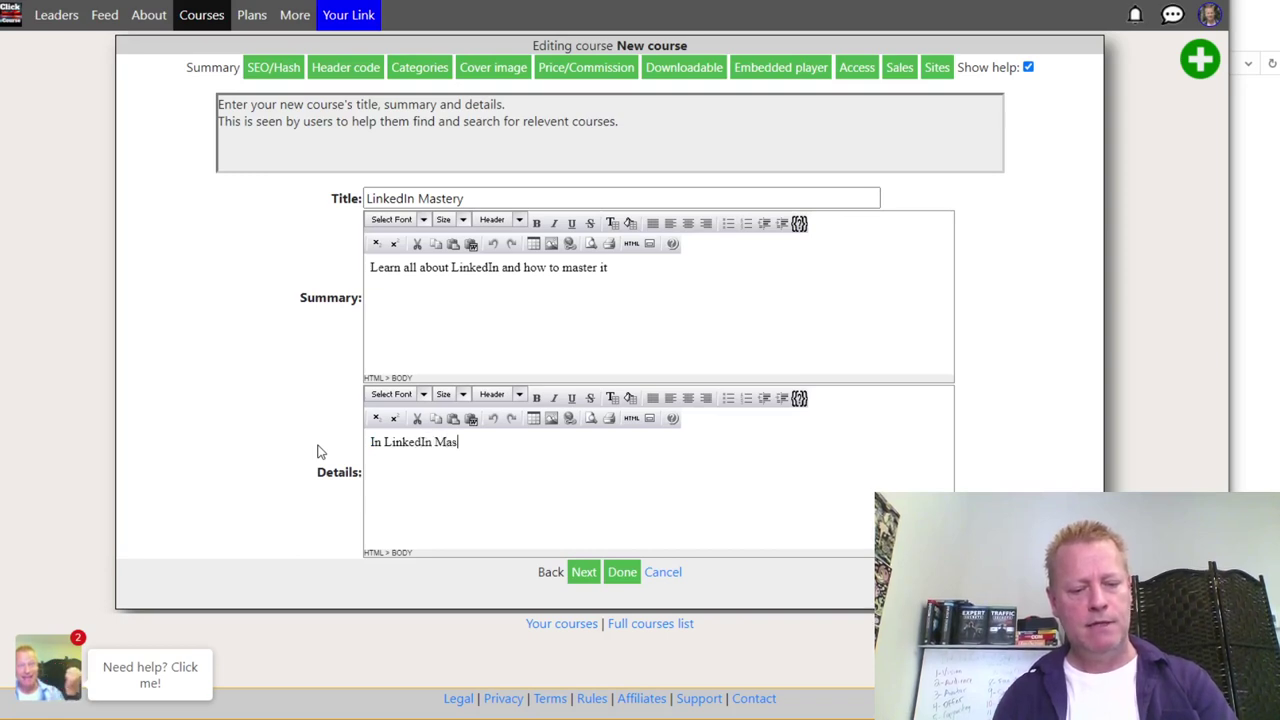
type("tery, we")
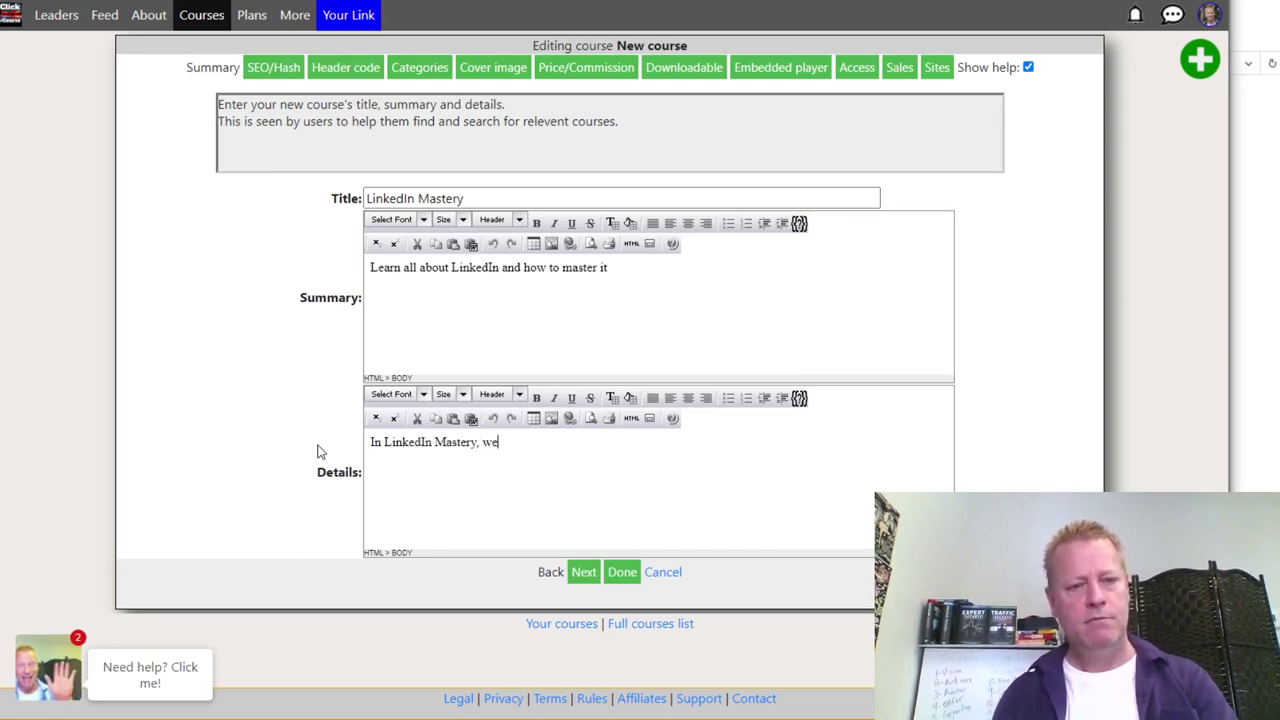
type(" will show how to:")
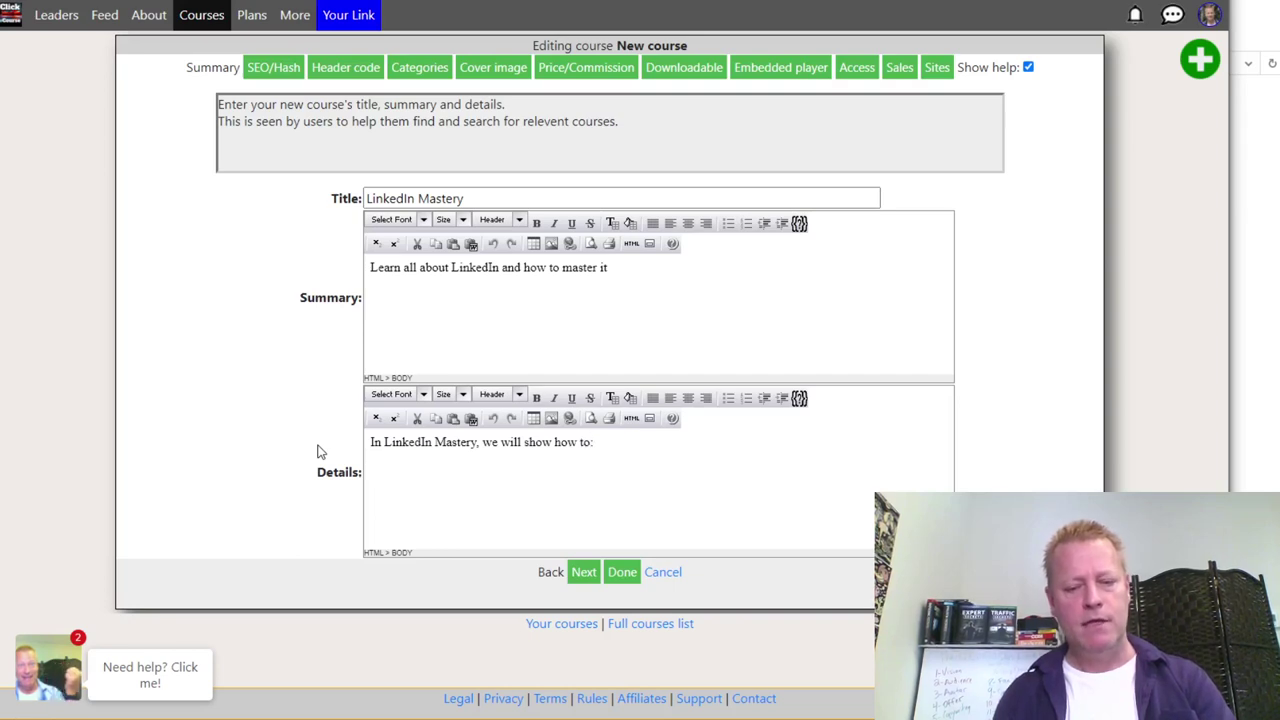
- Add the bullet lines "- Setup a winning profile" and "- Grow your connections up to 1000 a month" below the details intro
type("  - Grow y")
key("BackSpace")
key("BackSpace")
key("BackSpace")
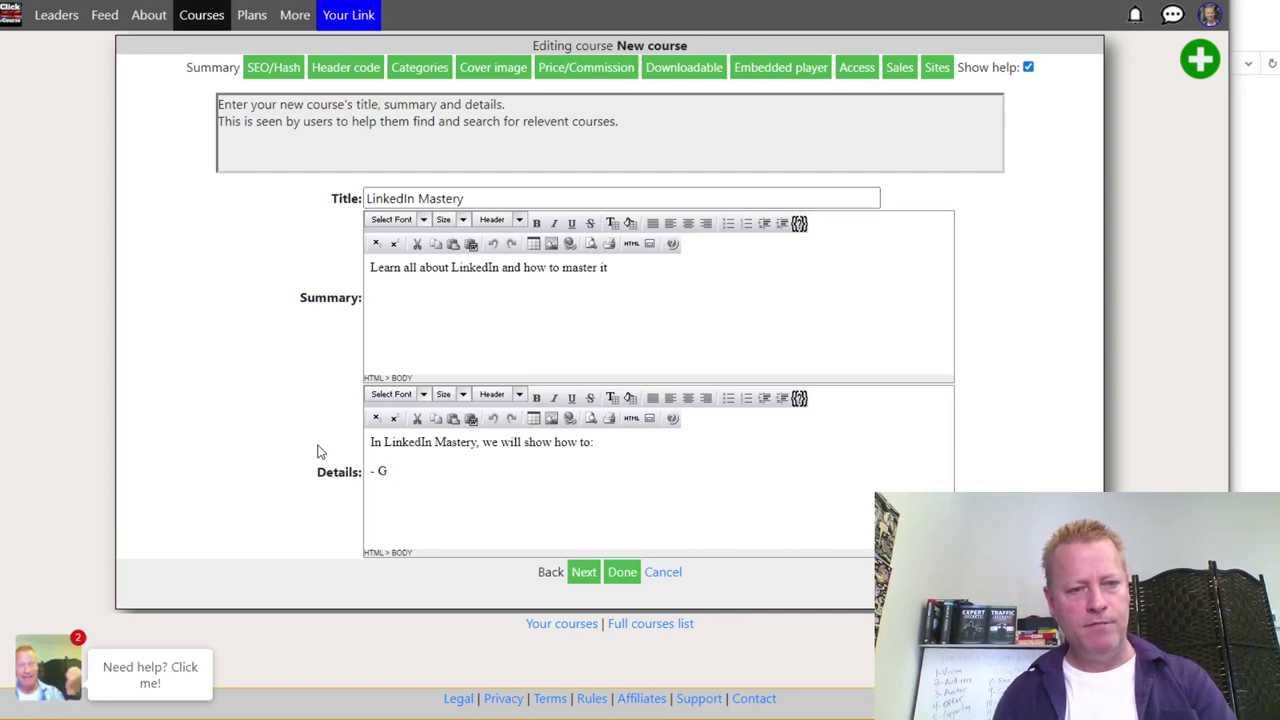
type("Setup you")
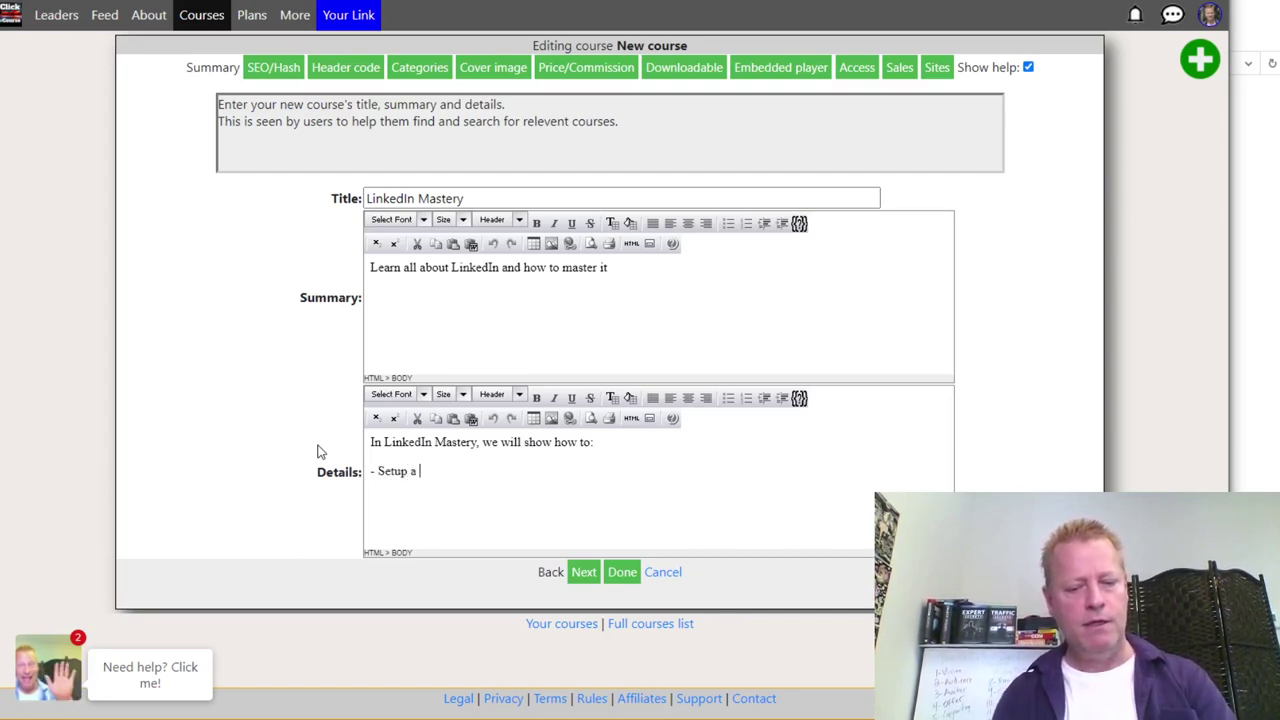
type("nning prog")
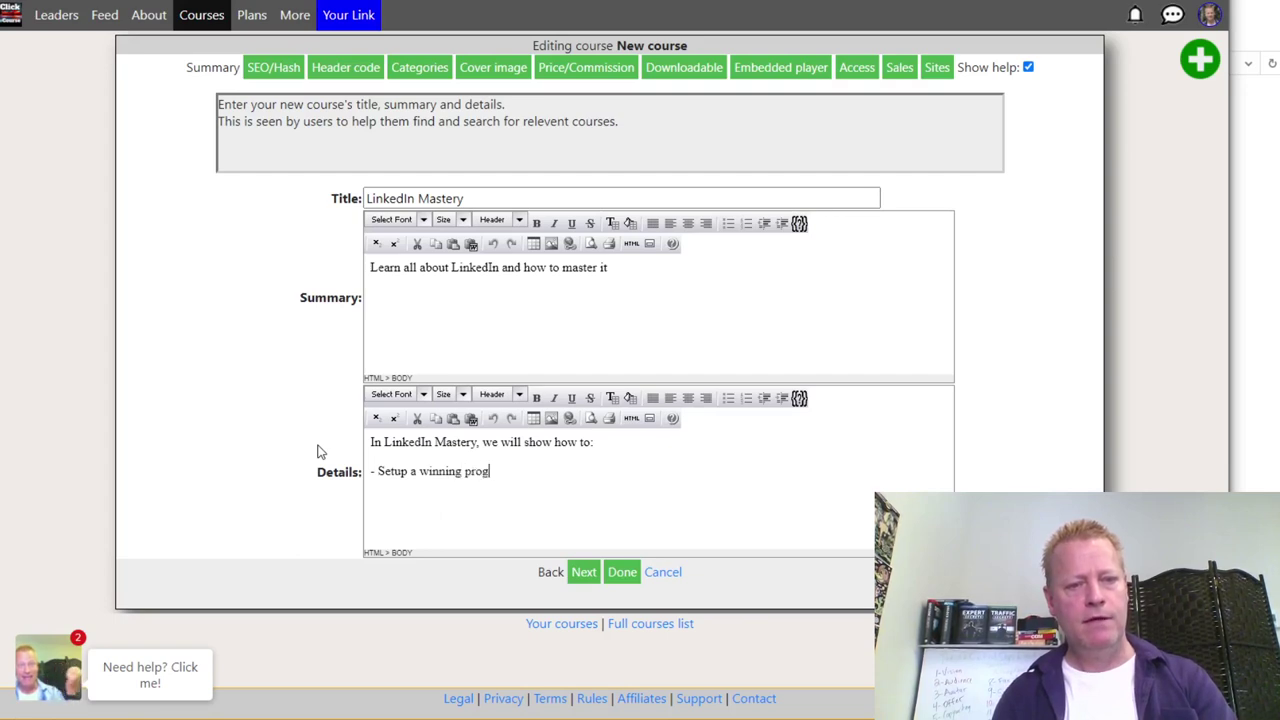
type("file")
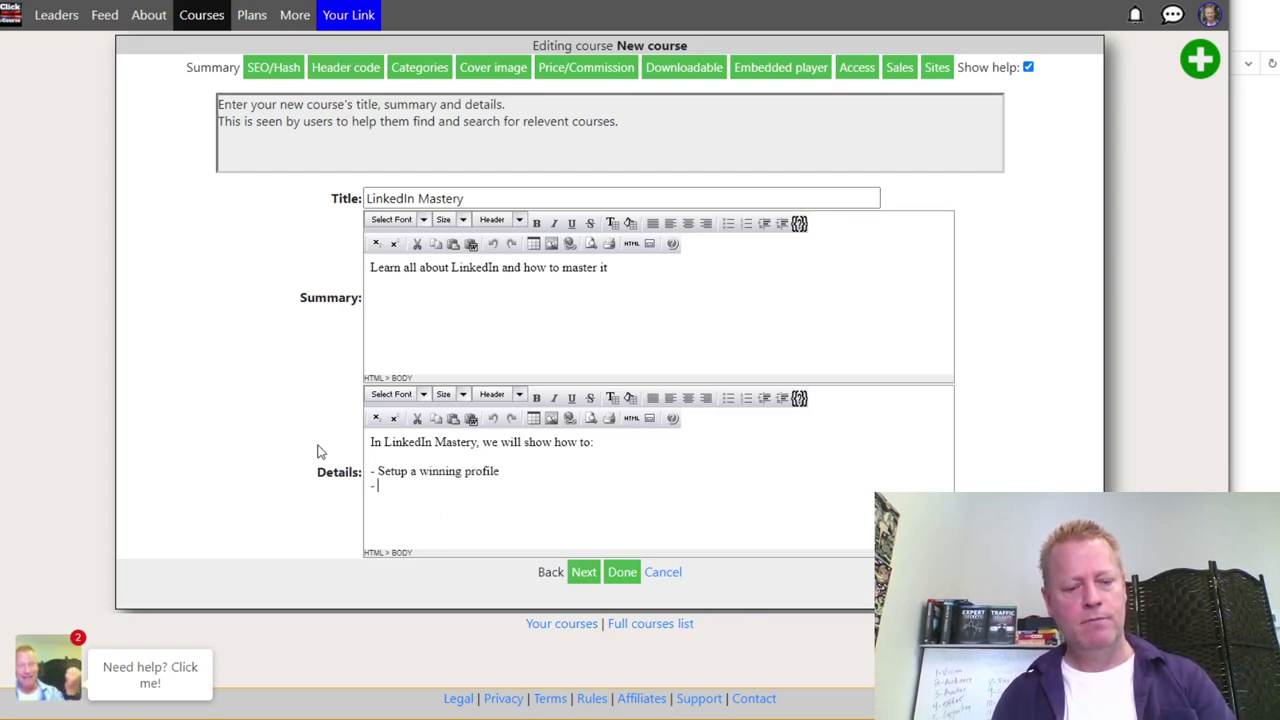
type("Grow your co")
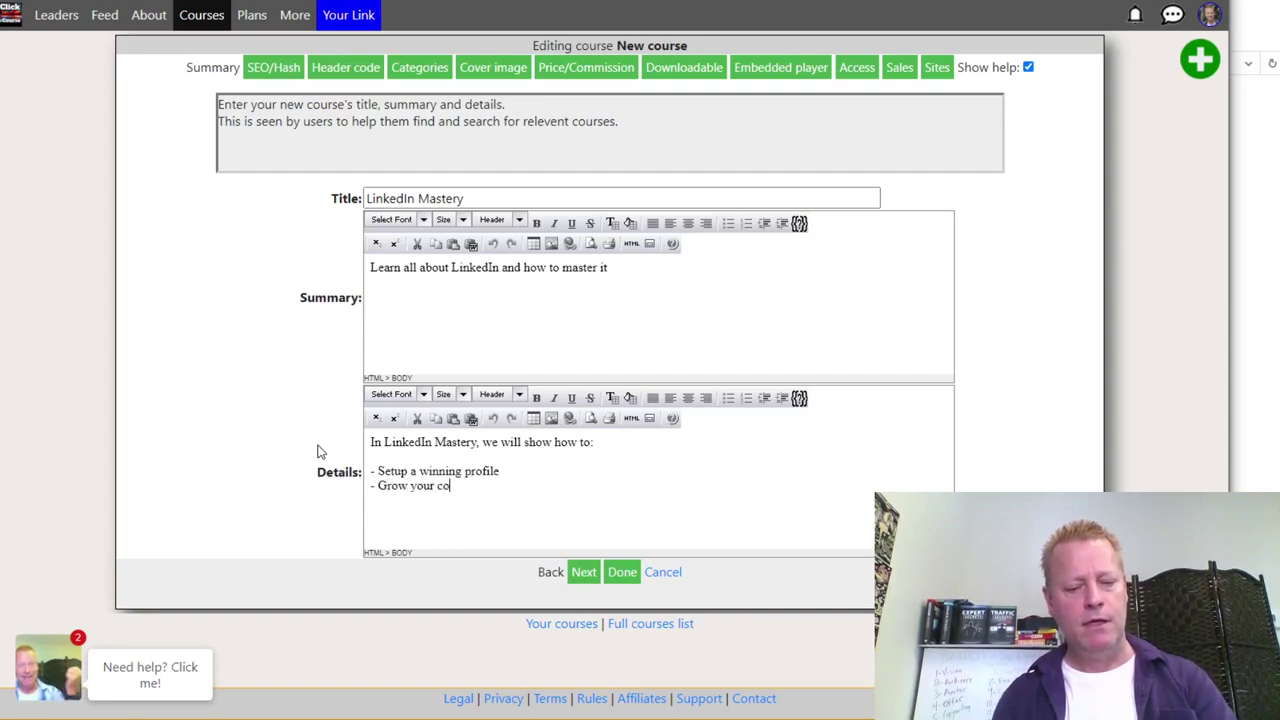
type("nnections up to 1000 a month")
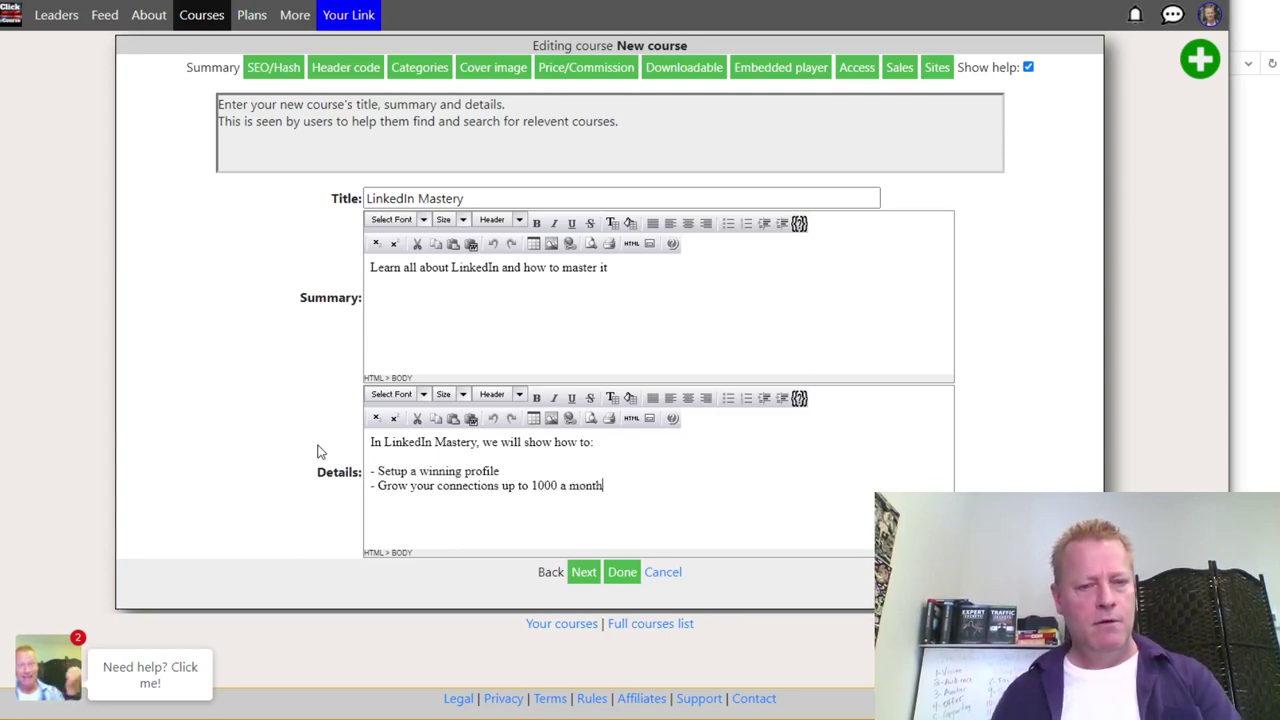
- Change "up to" to "over" in the connections bullet, add a "- more" line, and save the course summary page
left_click_drag(502, 486, 533, 487)
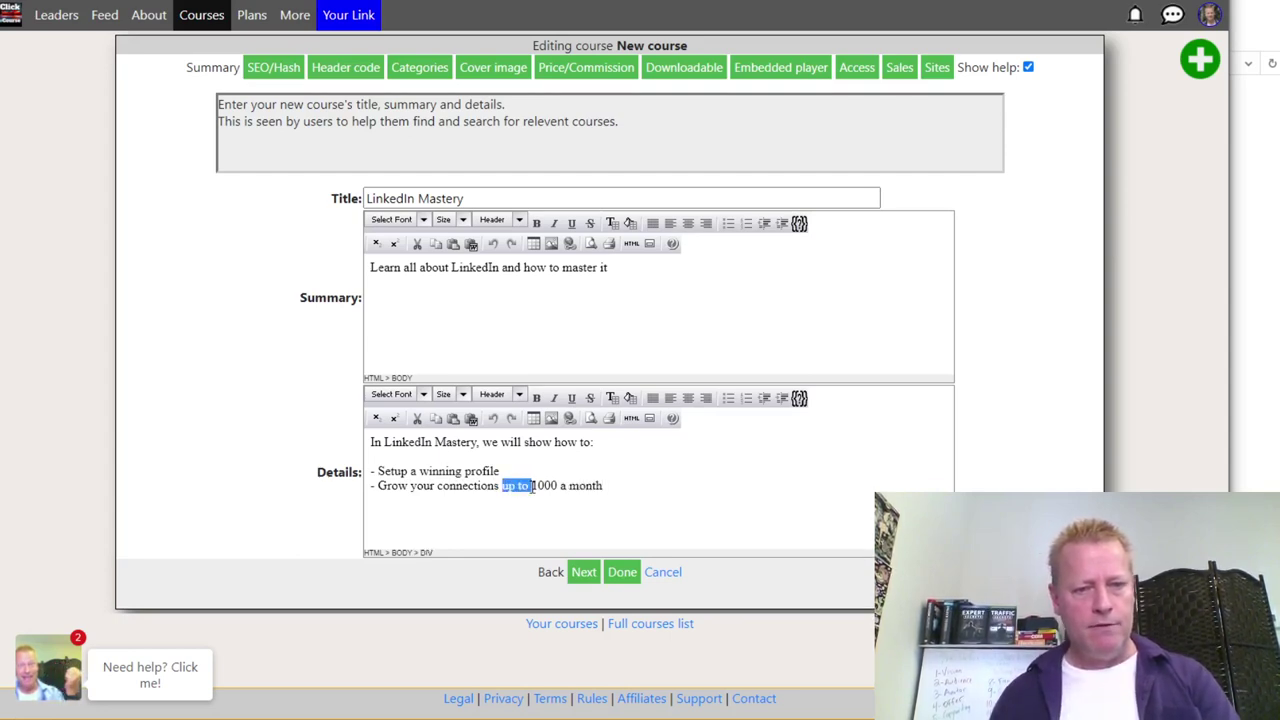
type("over")
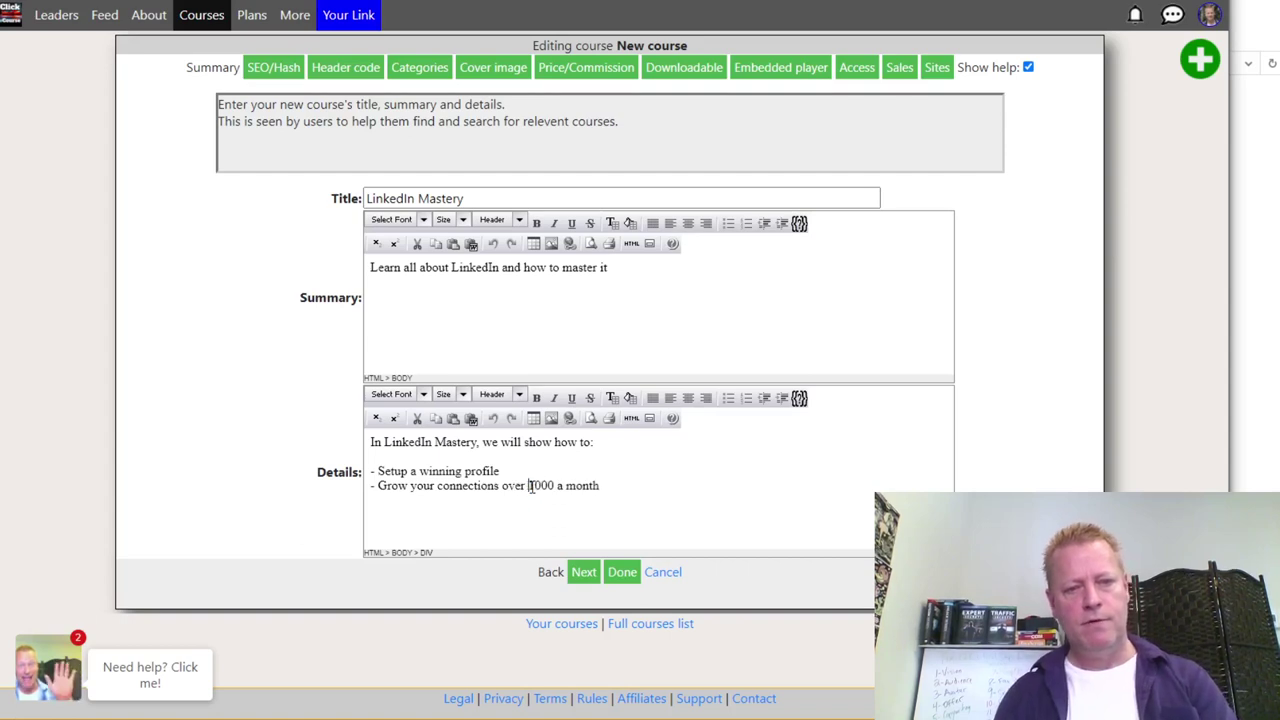
left_click(618, 491)
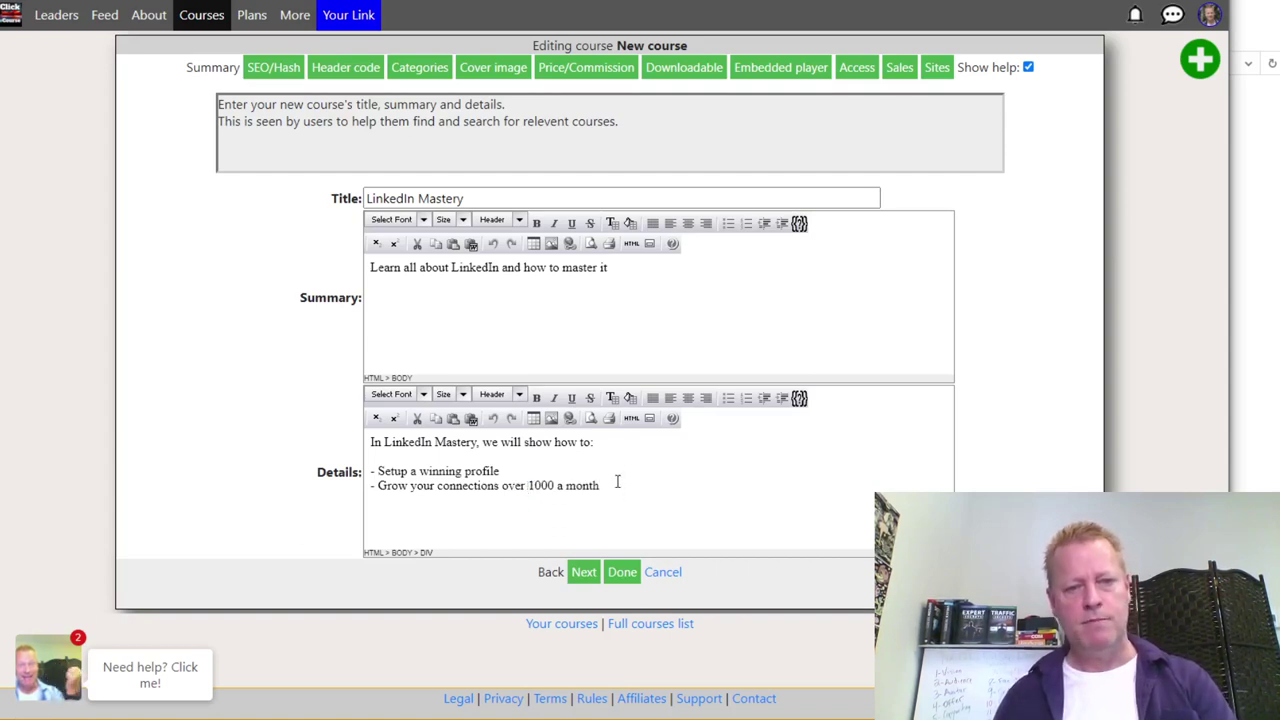
key("Return")
type("- more")
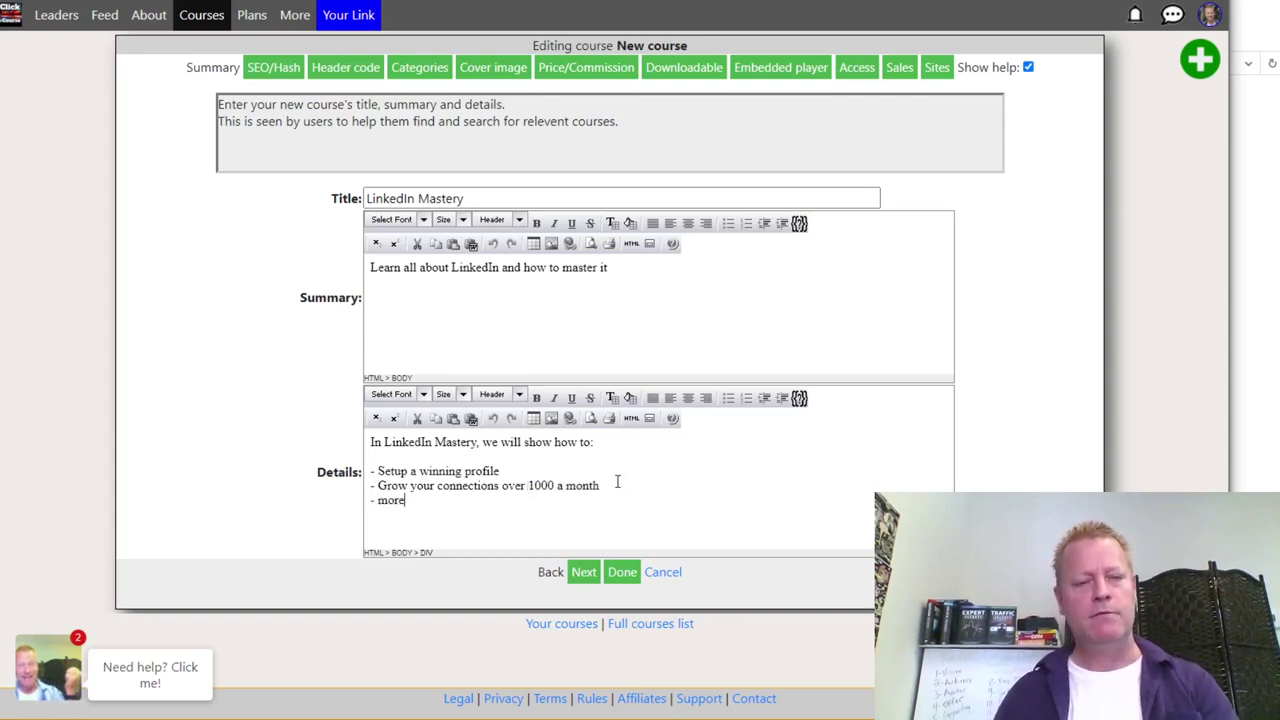
left_click(584, 572)
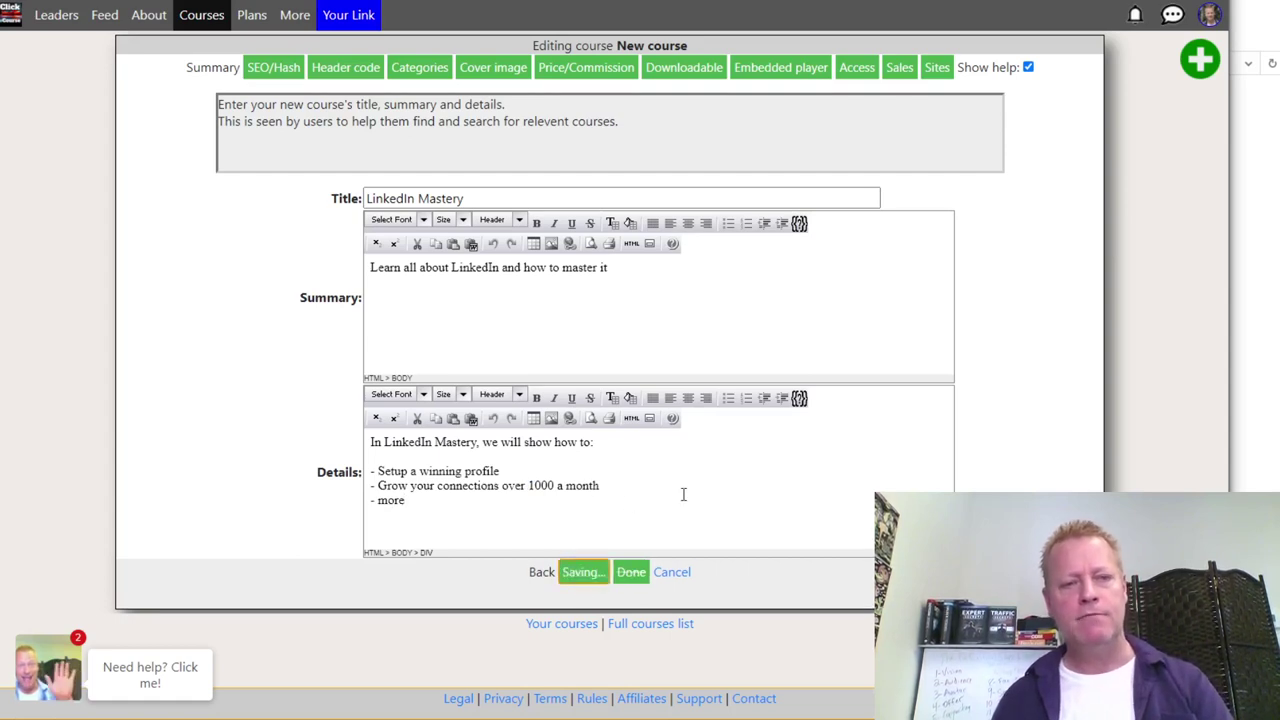
- Advance to the course categories, add LinkedIn to the selected ones, and save
left_click(588, 463)
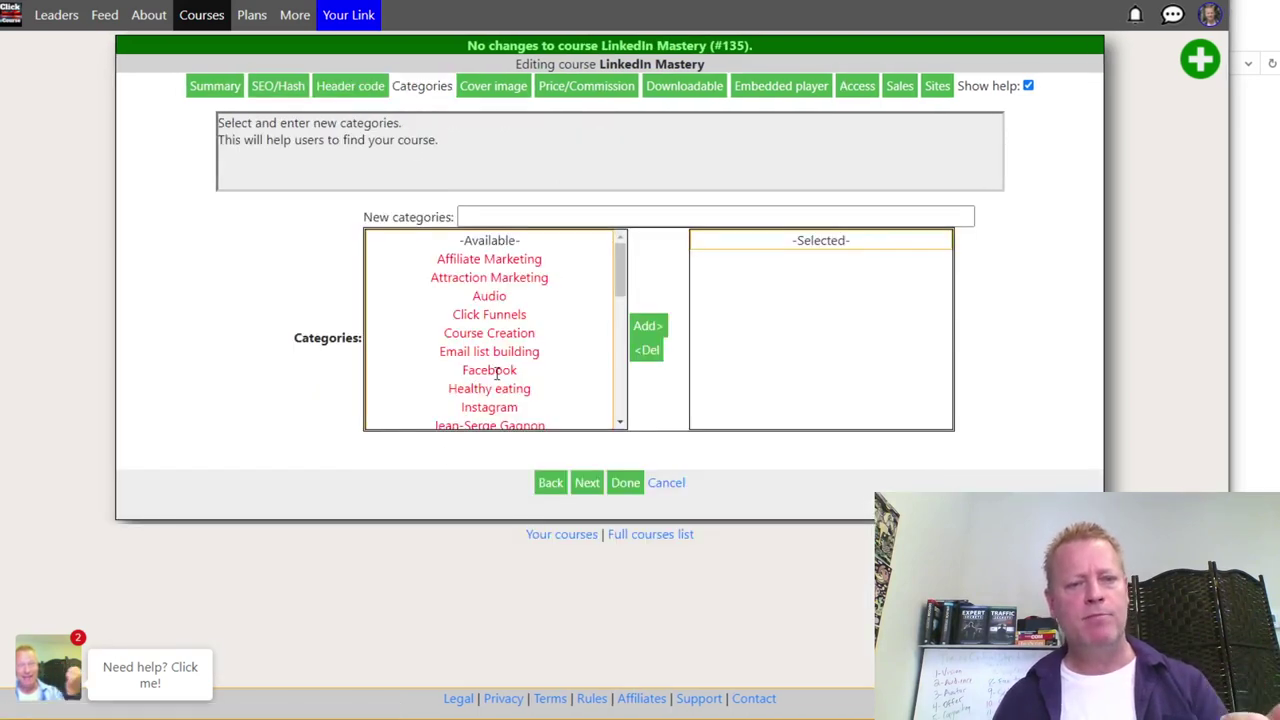
scroll(496, 404, "down", 3)
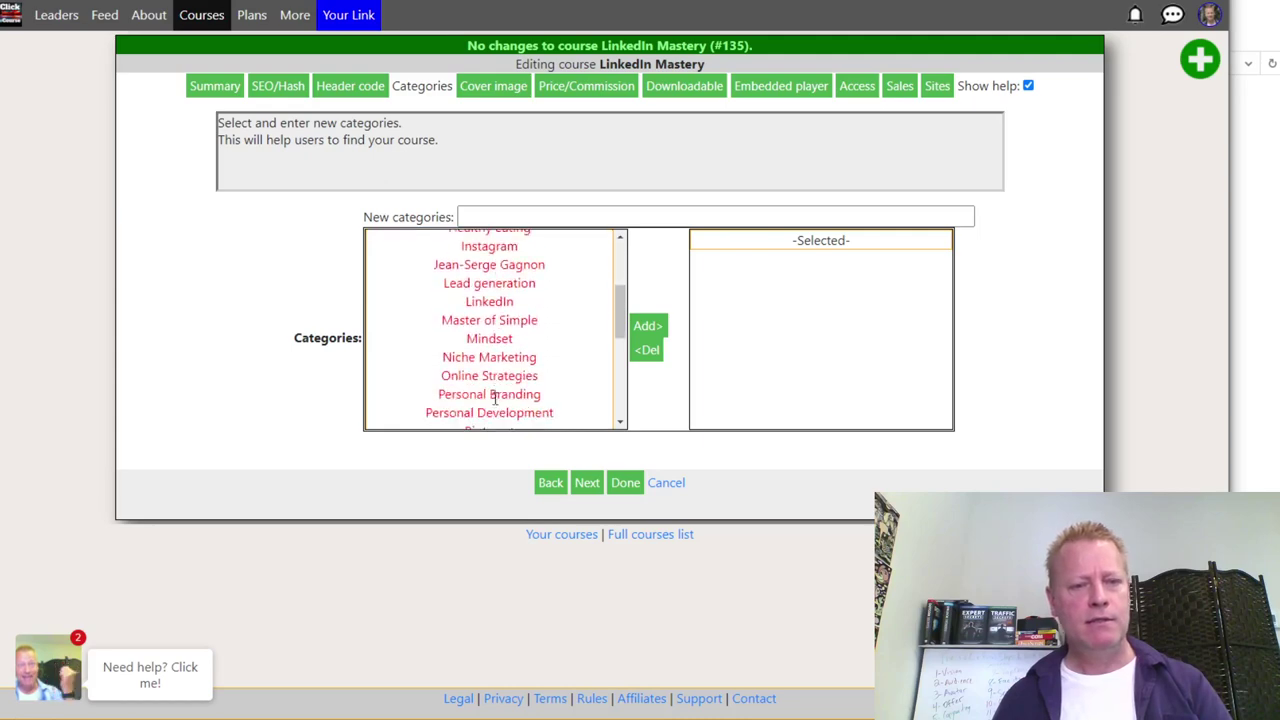
left_click(489, 303)
left_click(646, 330)
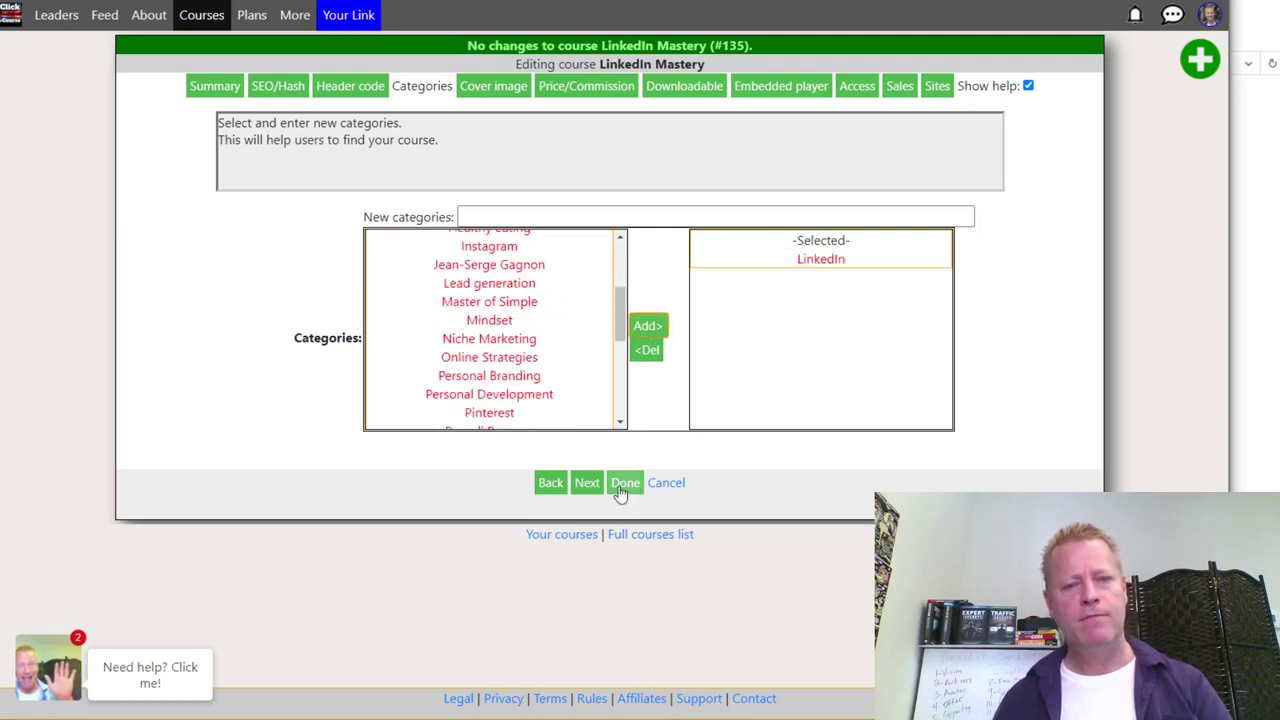
left_click(587, 482)
- Start choosing a cover image file and browse to the LinkedIn Secrets folder
left_click(401, 250)
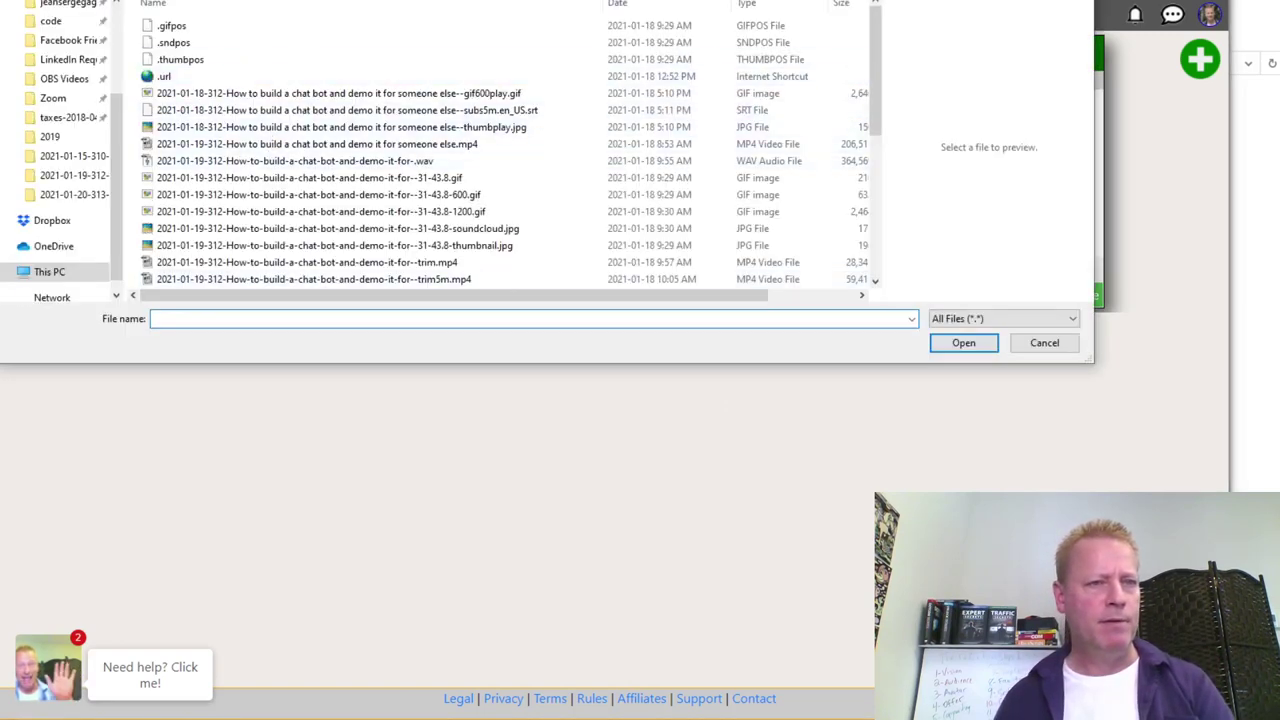
scroll(250, 200, "down", 10)
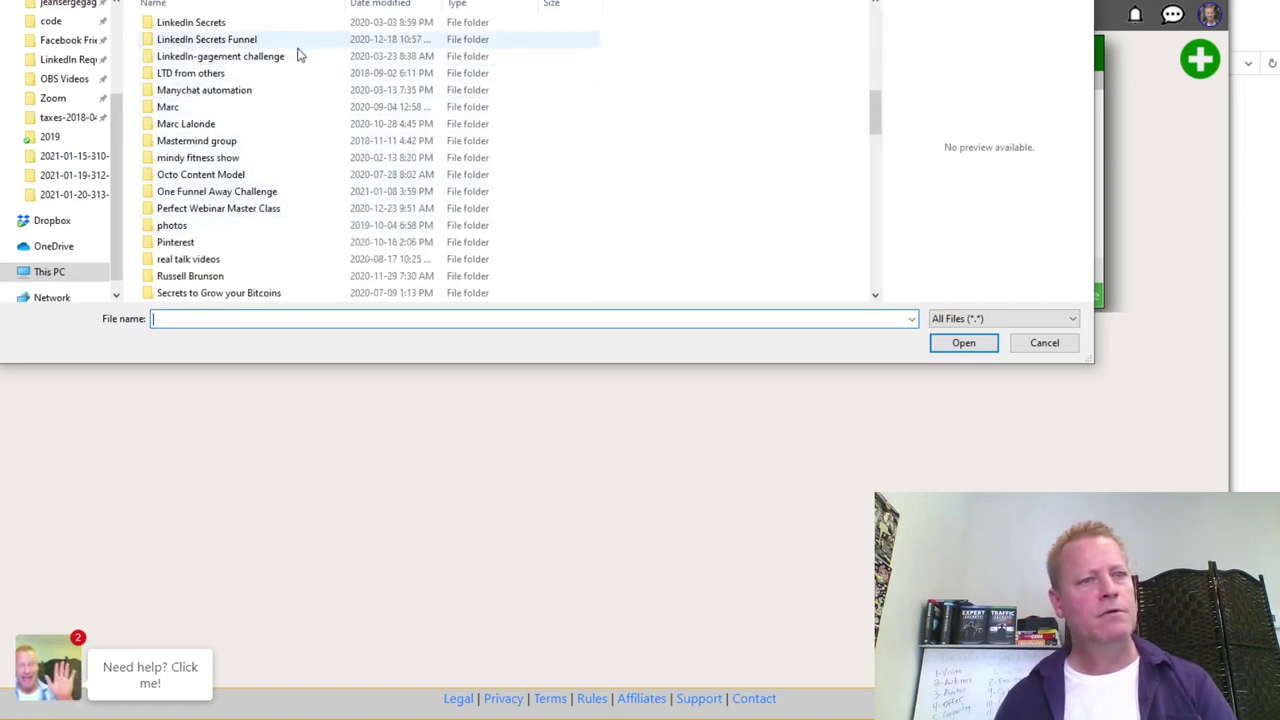
double_click(208, 22)
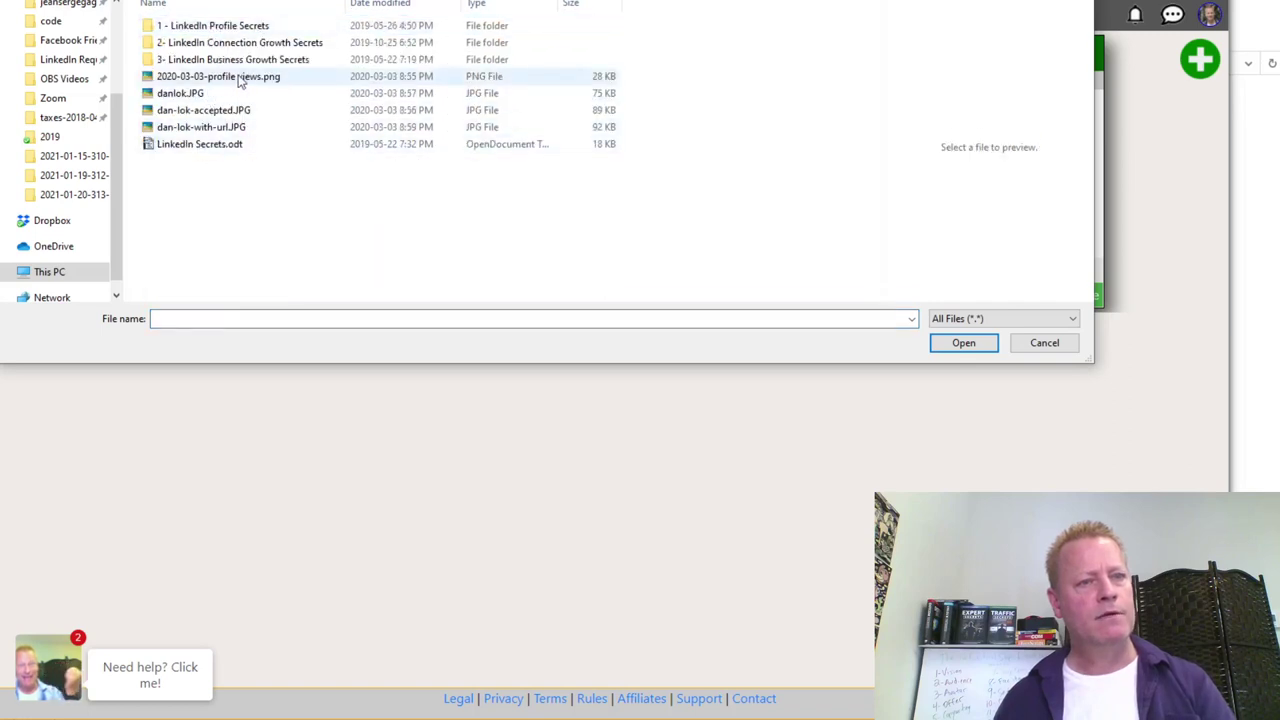
- Look through the LinkedIn Business Growth, Connection Growth and Profile Secrets subfolders for a suitable cover image, previewing growth.jpg
left_click(274, 62)
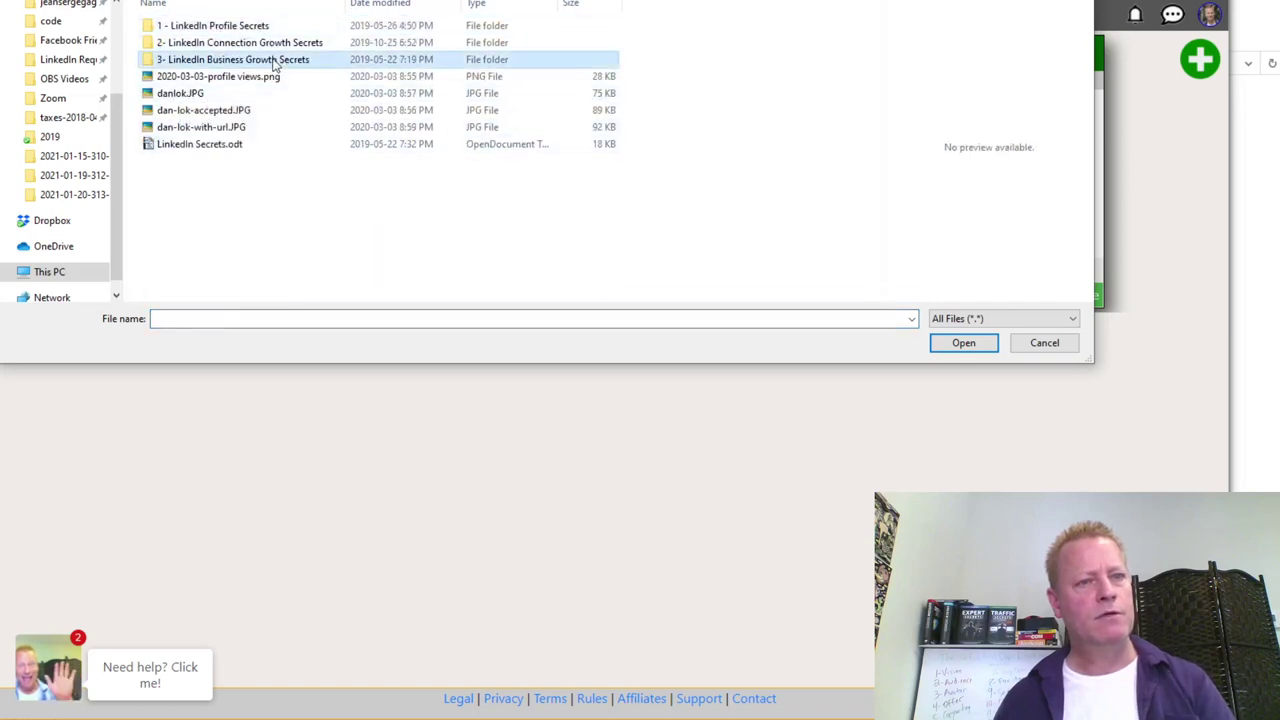
double_click(274, 62)
key("alt+Left")
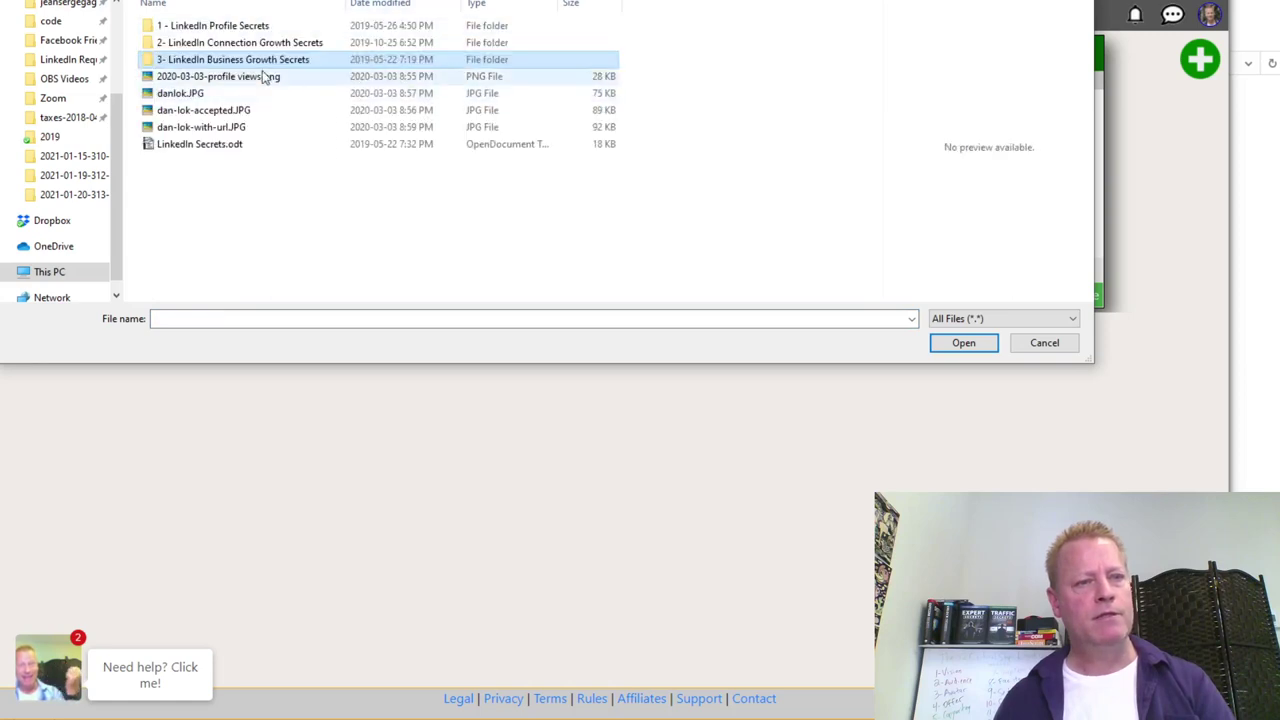
left_click(218, 40)
double_click(283, 46)
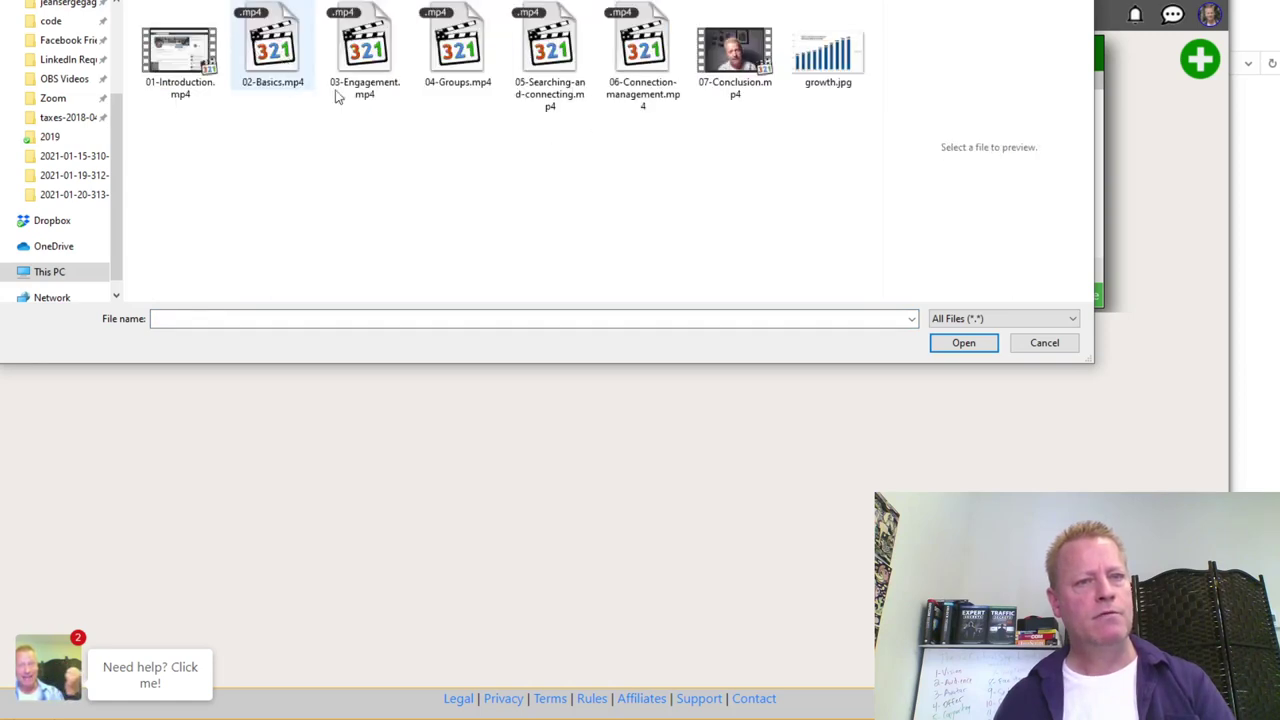
left_click(828, 58)
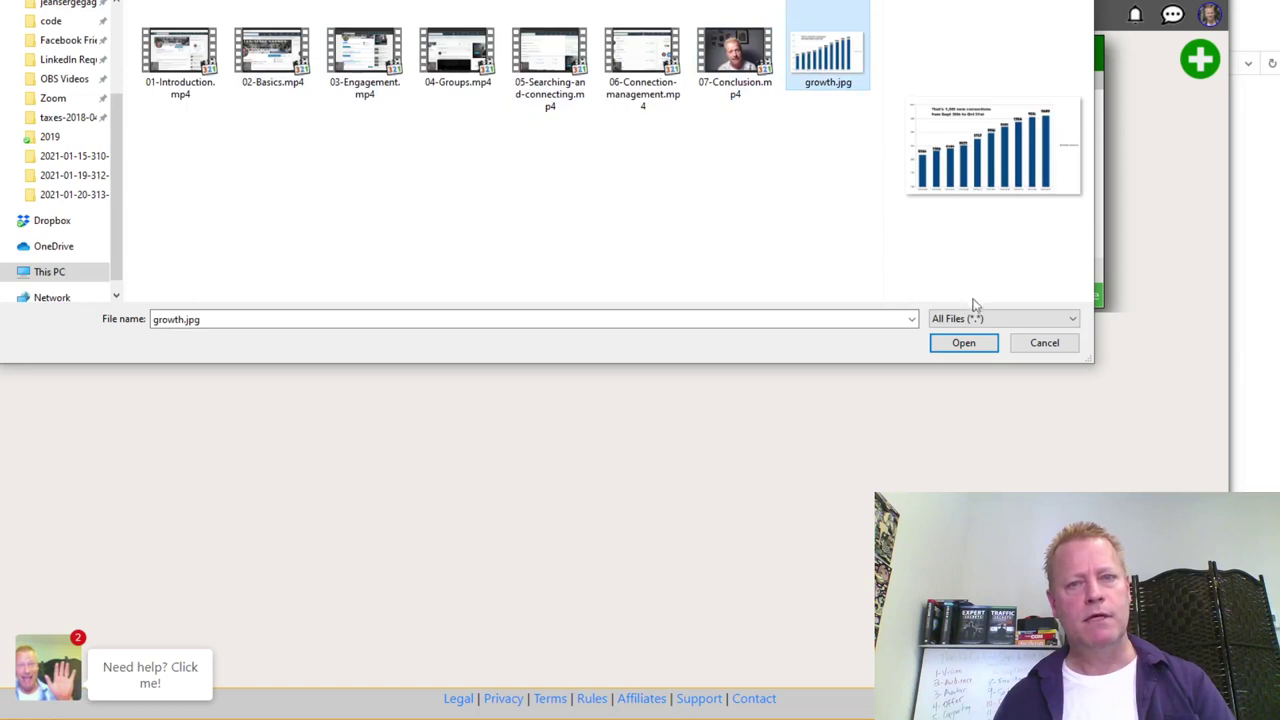
key("alt+Up")
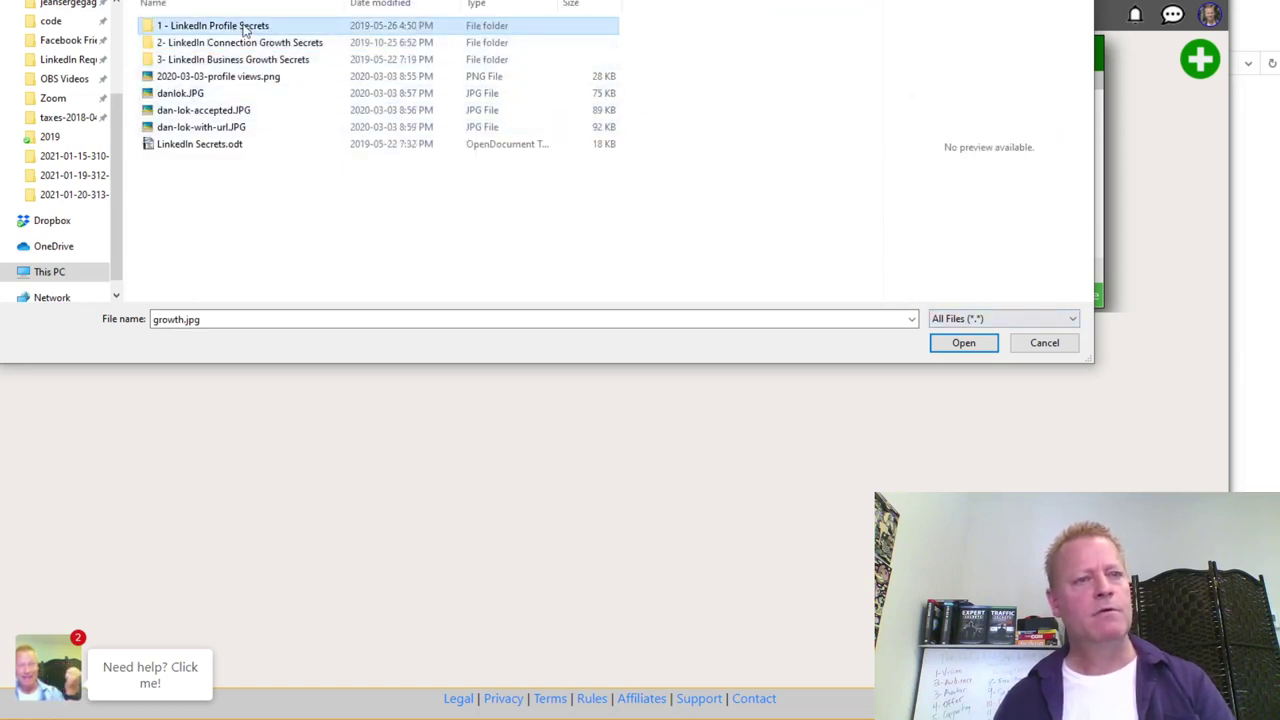
key("Return")
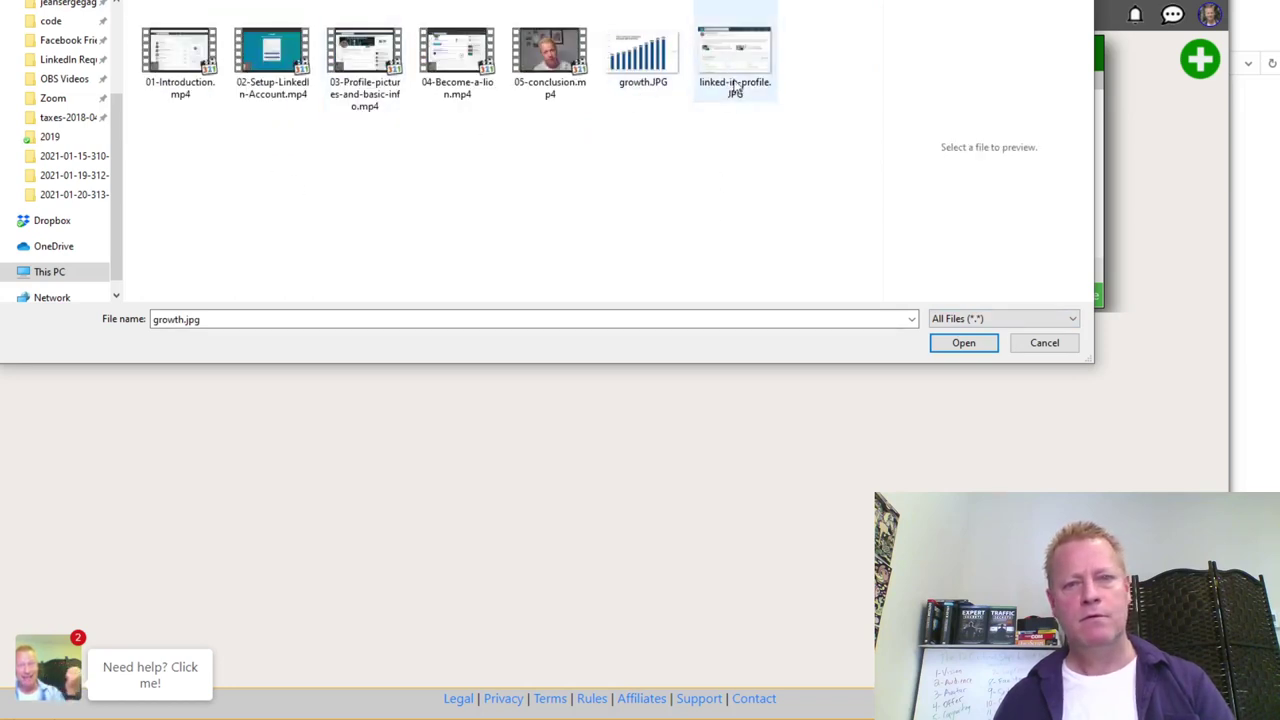
key("alt+Up")
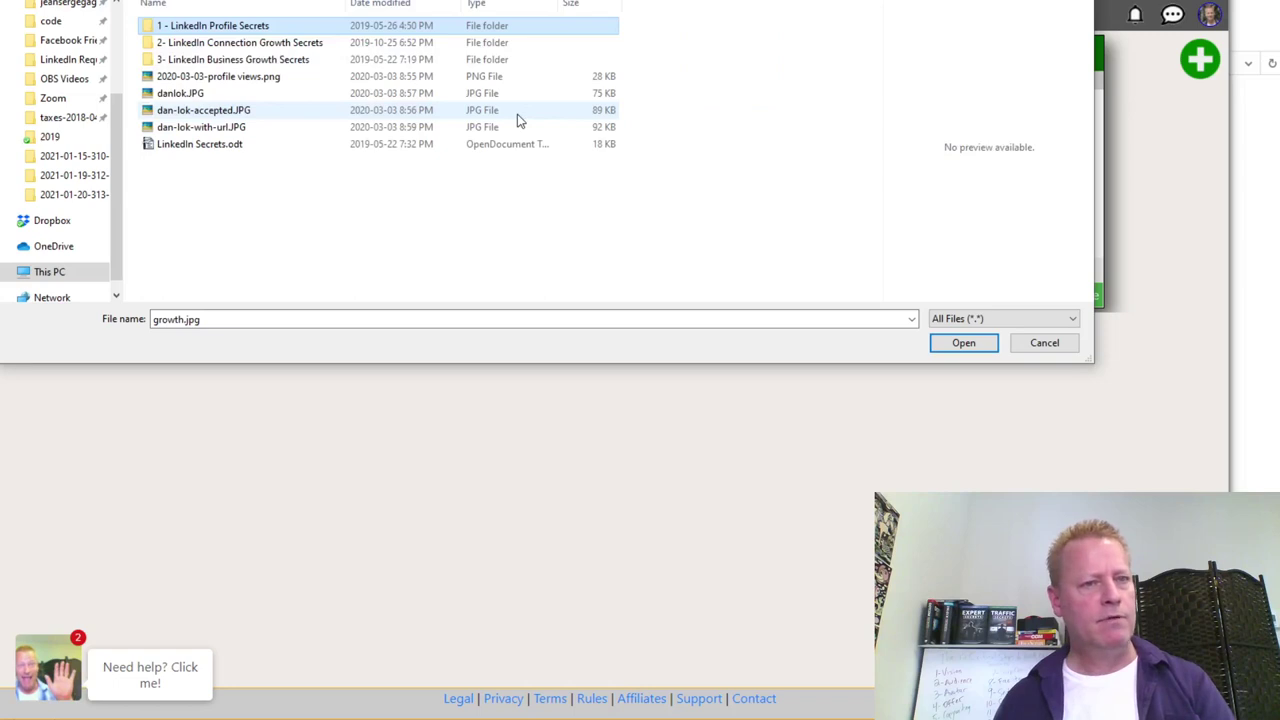
- Set the course cover image to "2020-03-03-profile views.png" and save it
left_click(202, 80)
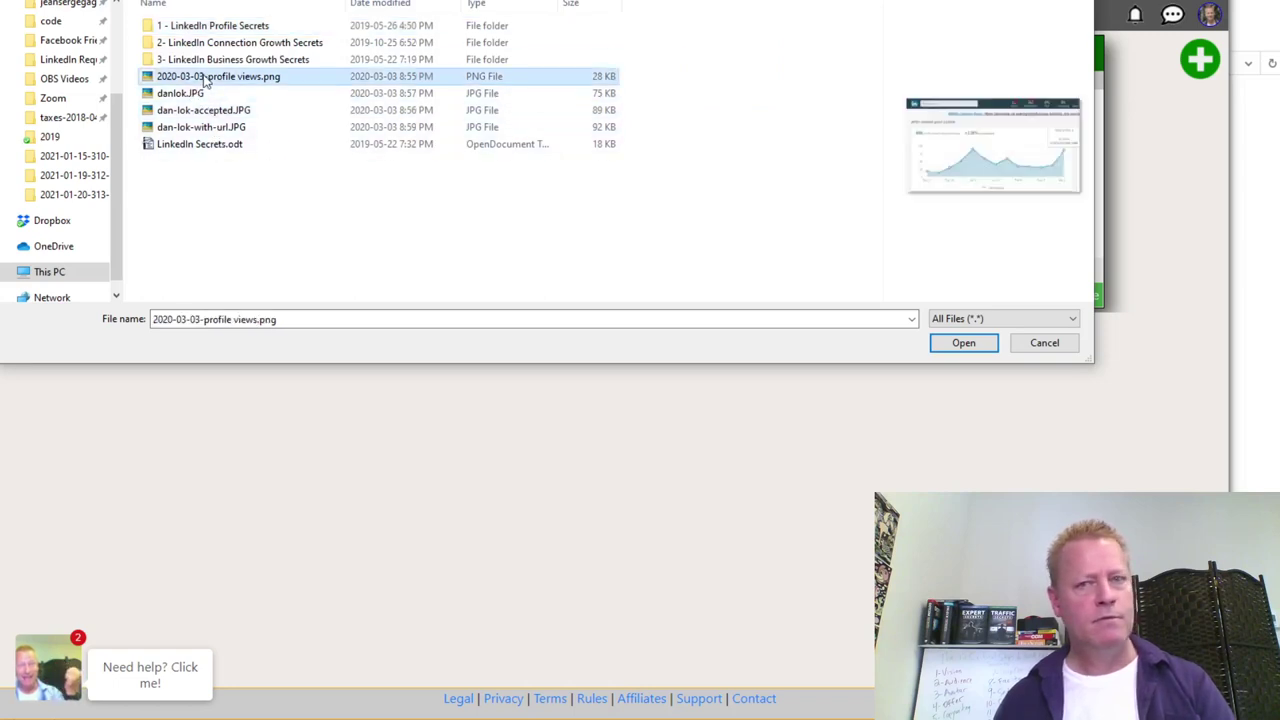
left_click(964, 343)
left_click(587, 271)
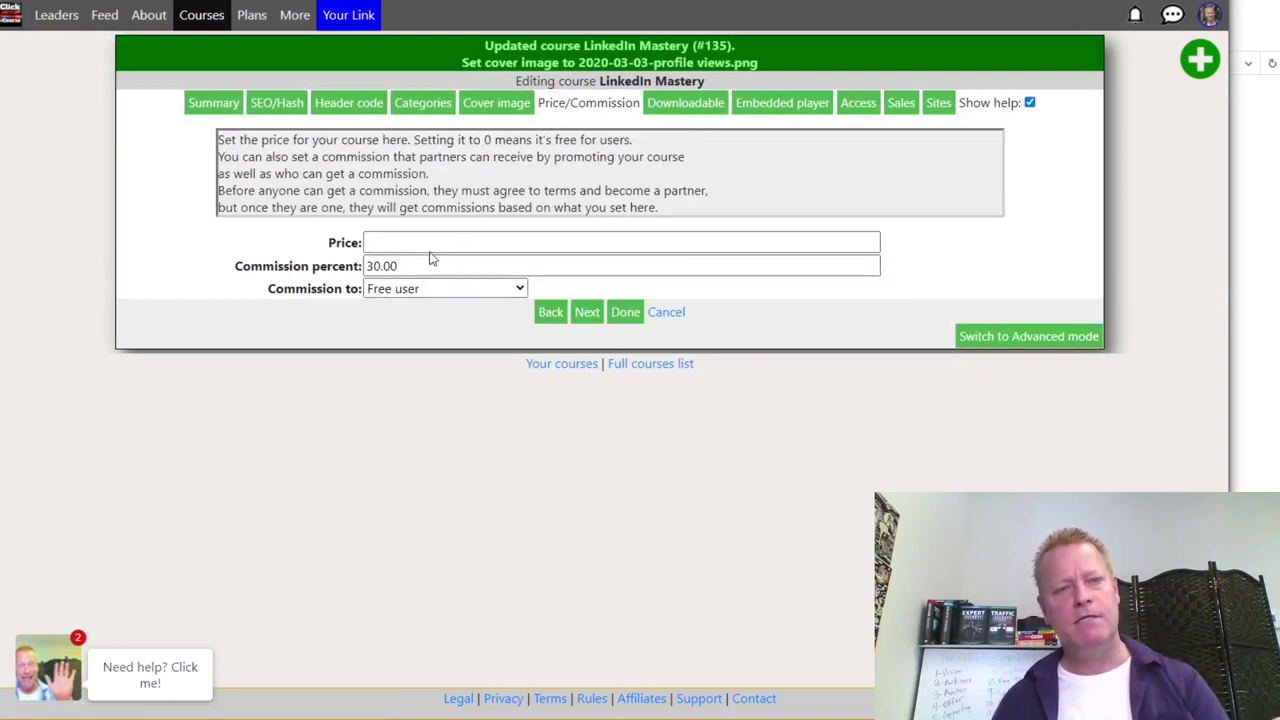
- Set the course price to 1997 and the commission percent to 90, and save
left_click(430, 243)
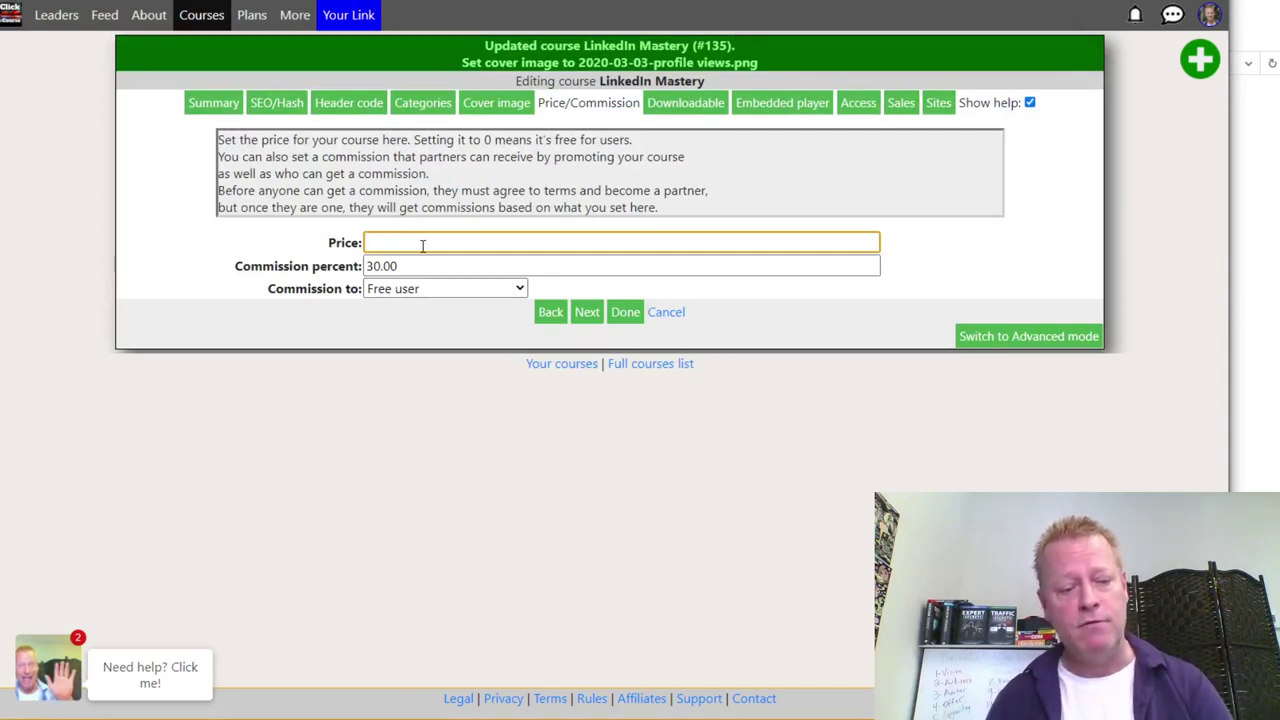
type("1997")
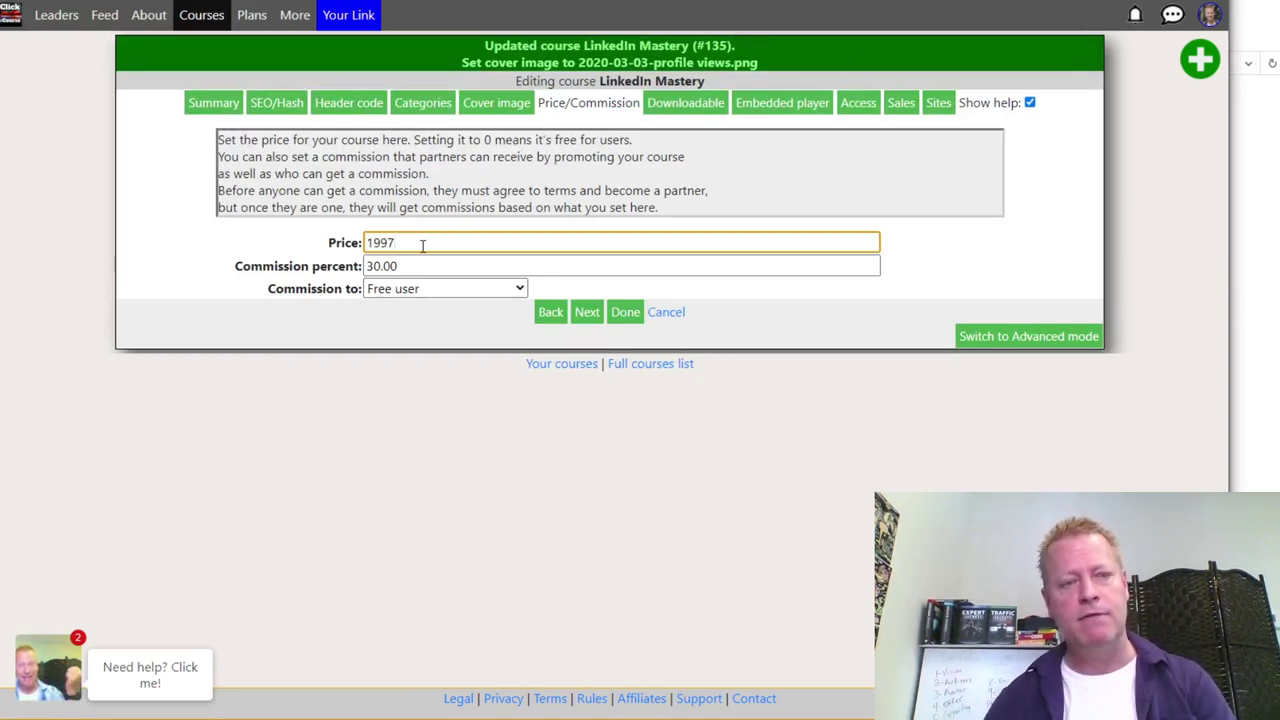
key("Tab")
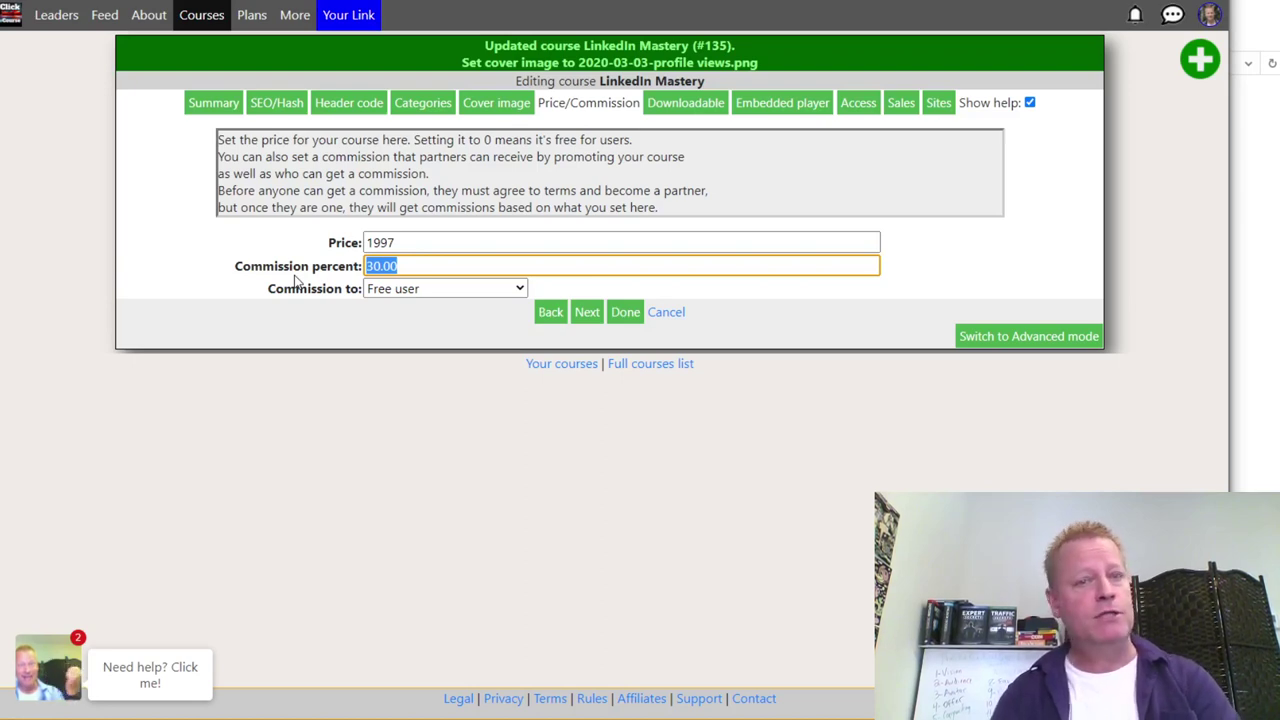
type("90")
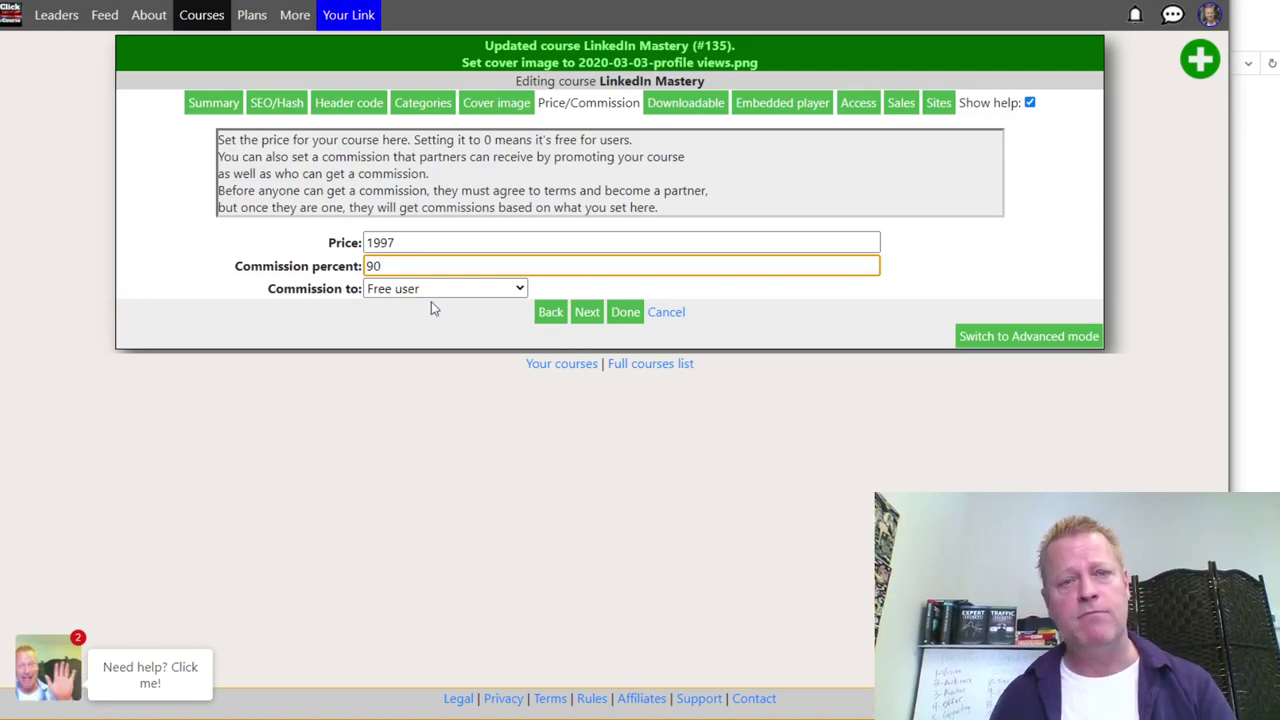
left_click(587, 312)
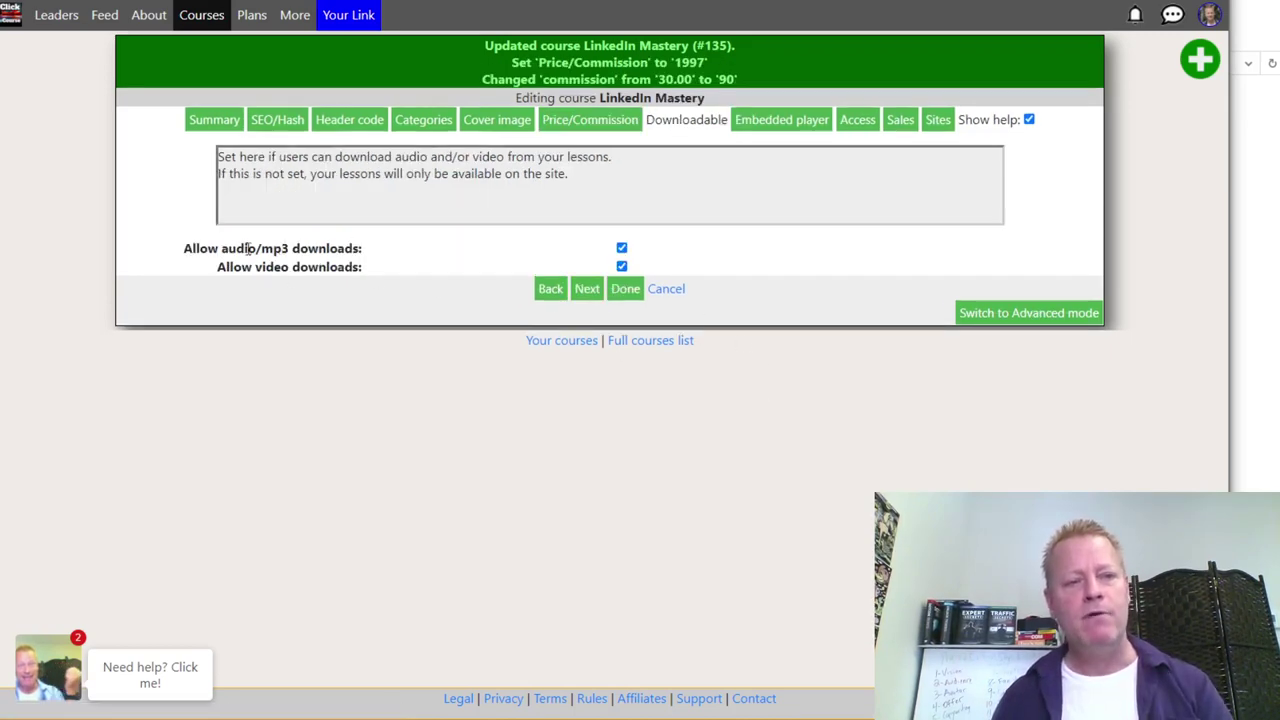
- Disallow video downloads for the course while keeping audio/mp3 downloads allowed, and save
left_click_drag(220, 248, 338, 248)
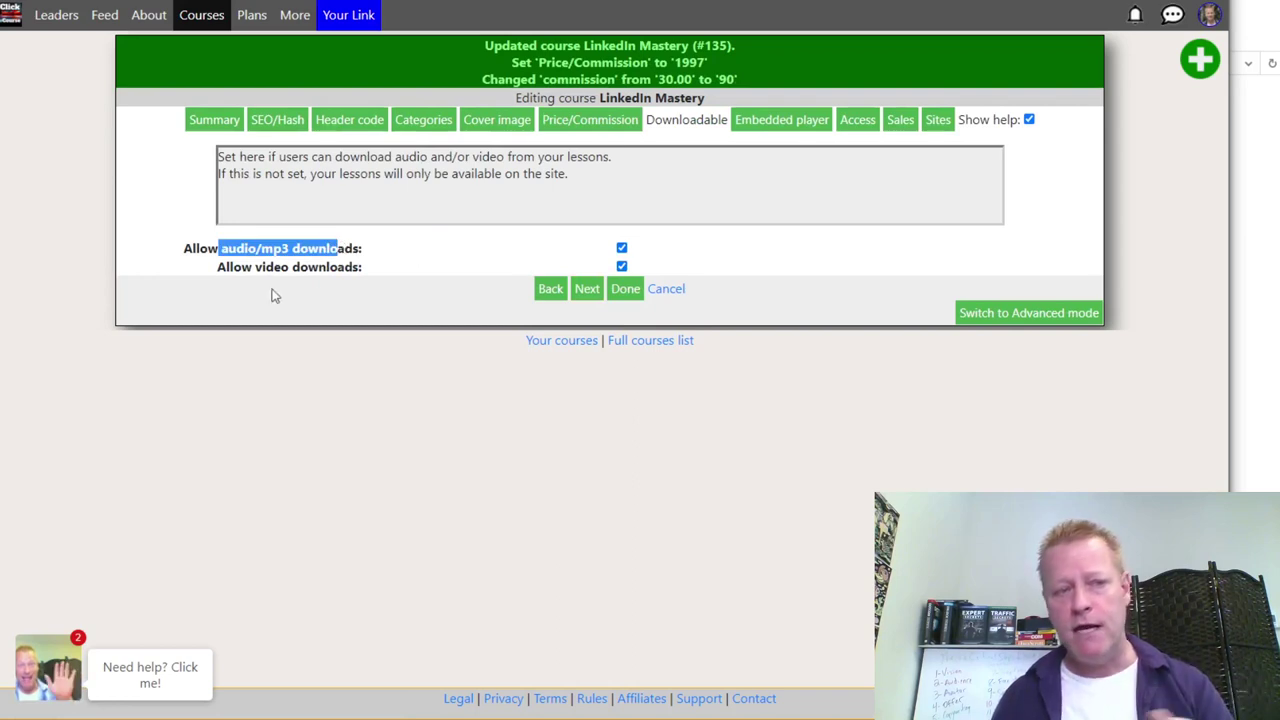
left_click_drag(242, 267, 340, 266)
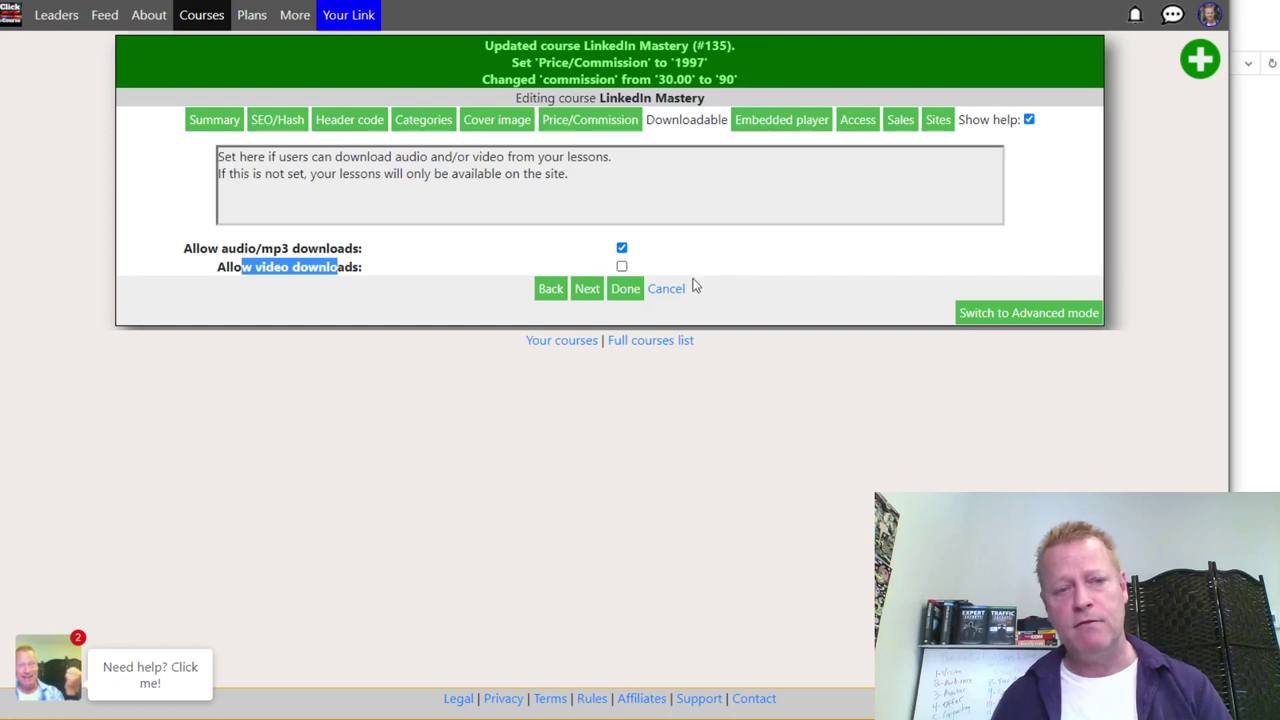
left_click(621, 247)
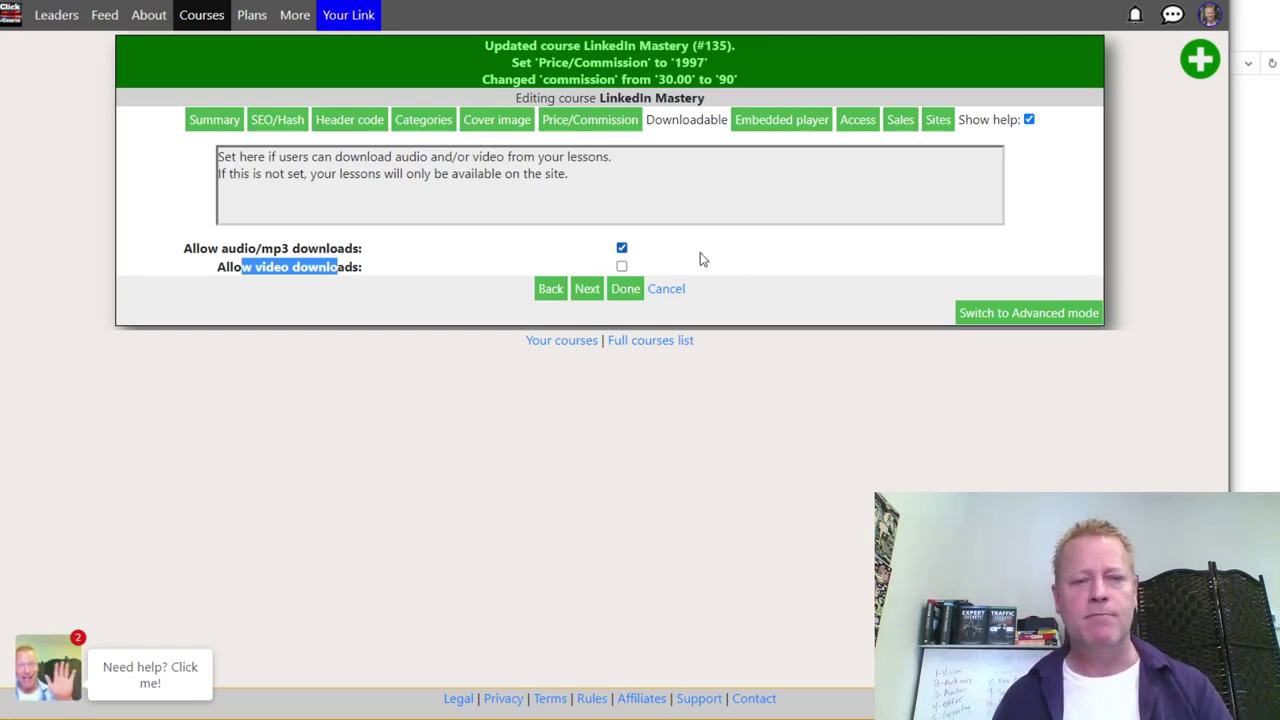
left_click(587, 288)
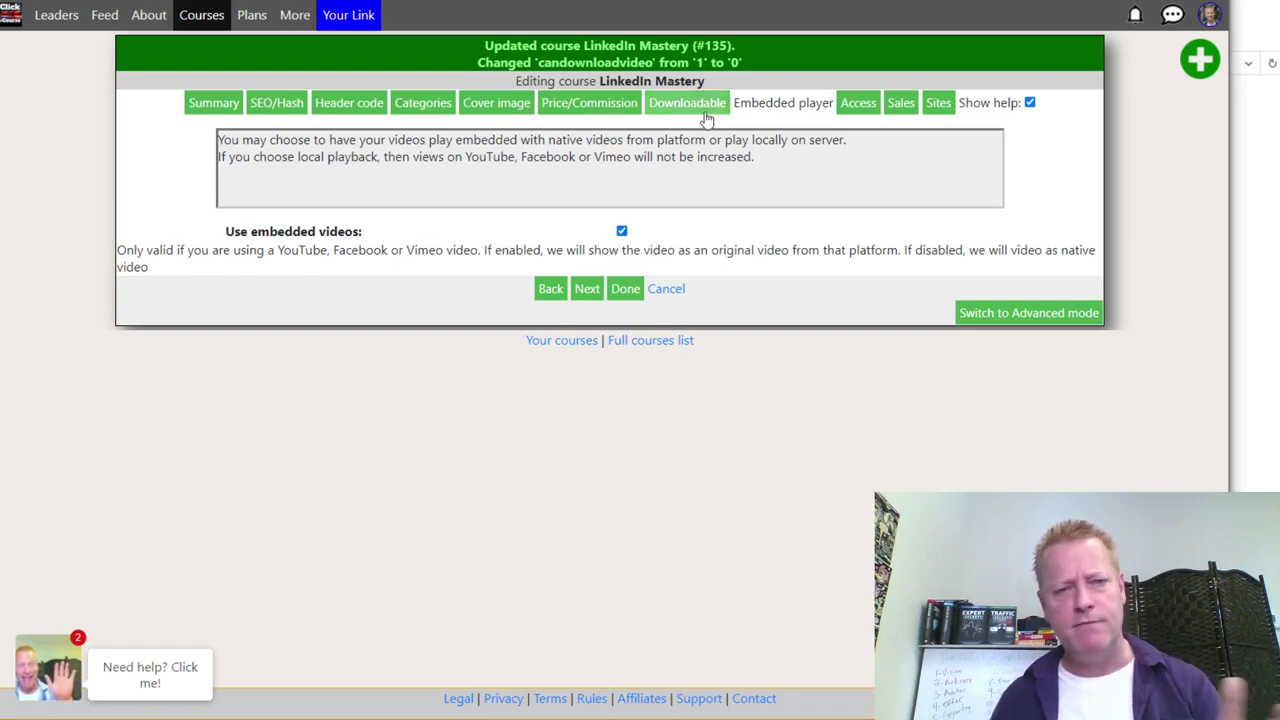
- Keep embedded videos, set the course access to "Unlisted: Can only access with special link", and finish the course setup
left_click(587, 288)
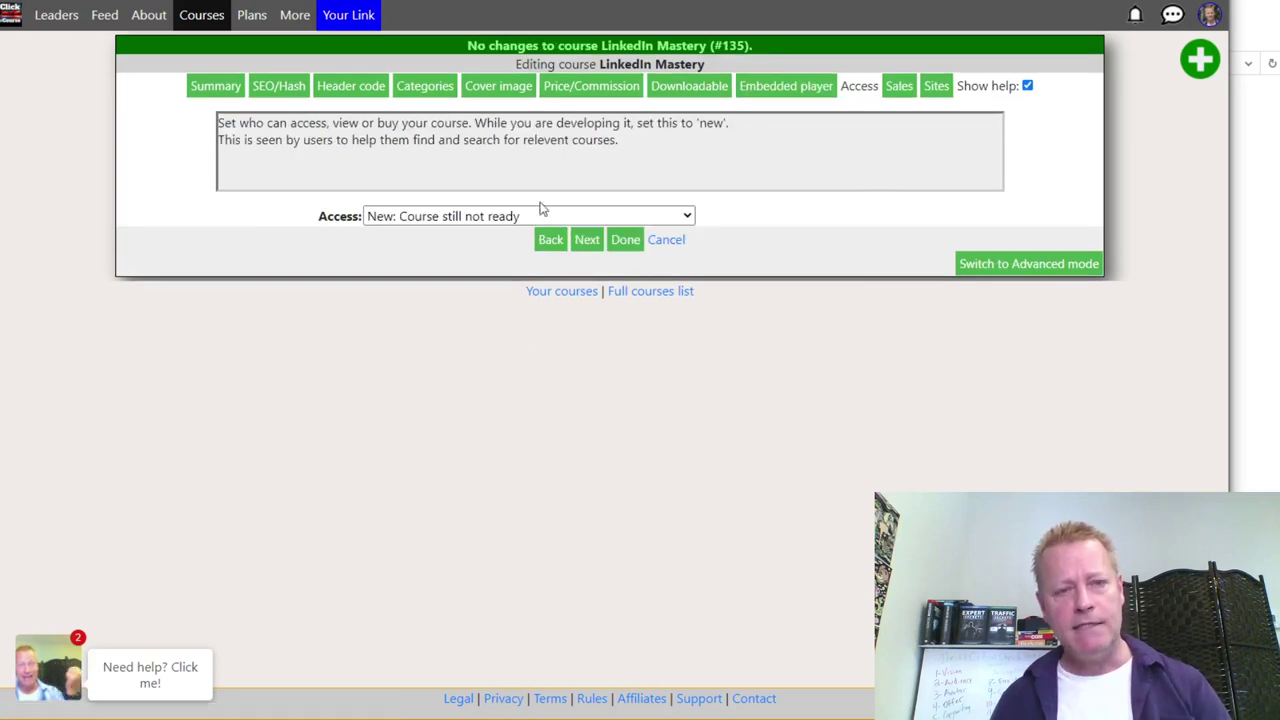
left_click(479, 222)
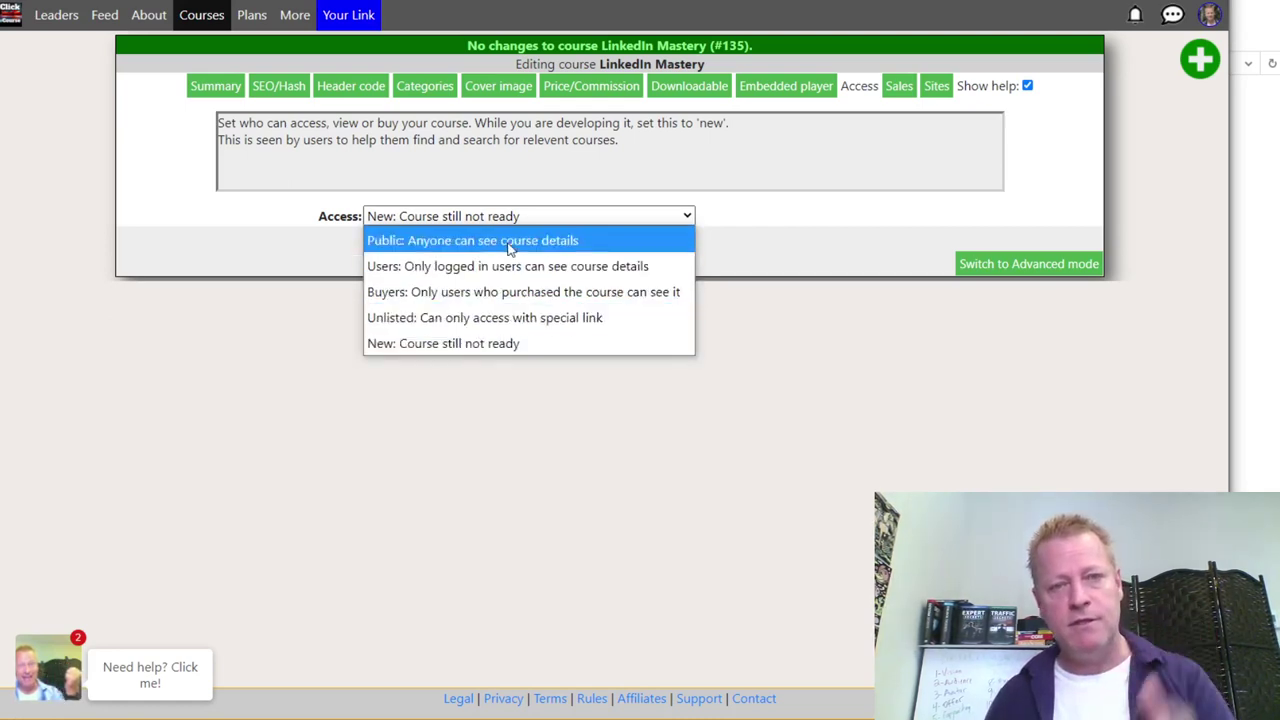
left_click(466, 320)
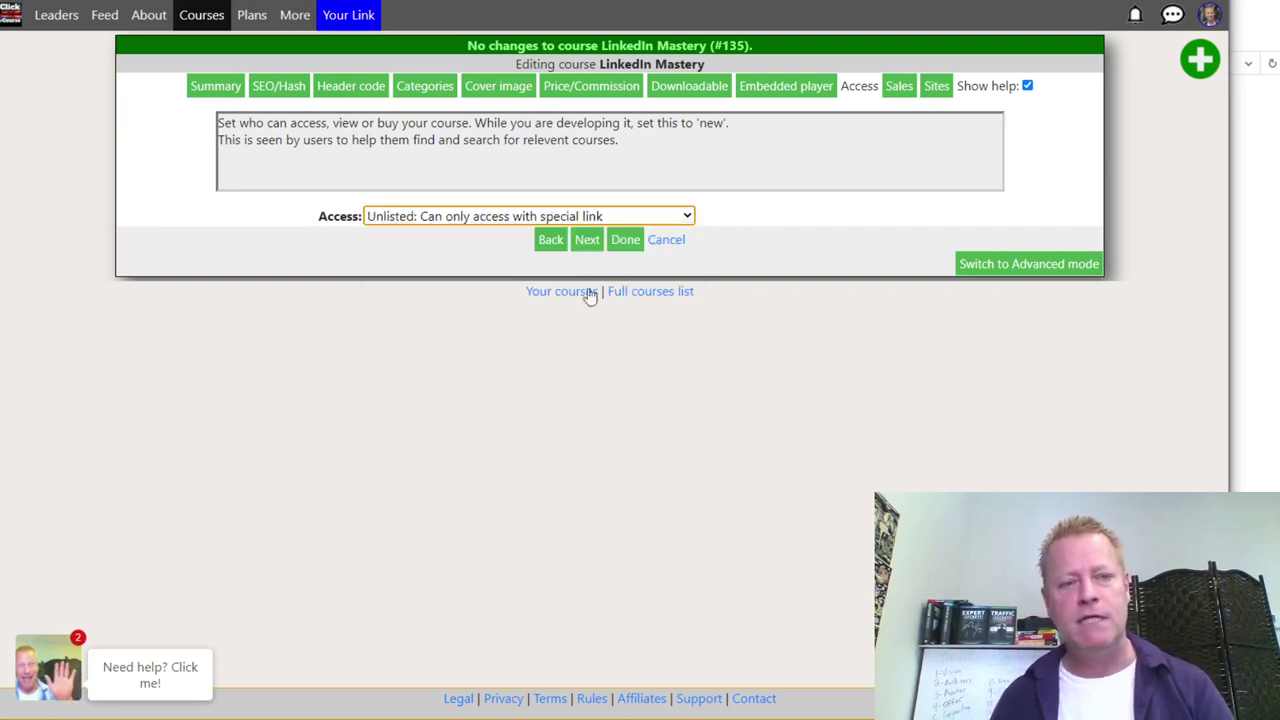
left_click(587, 240)
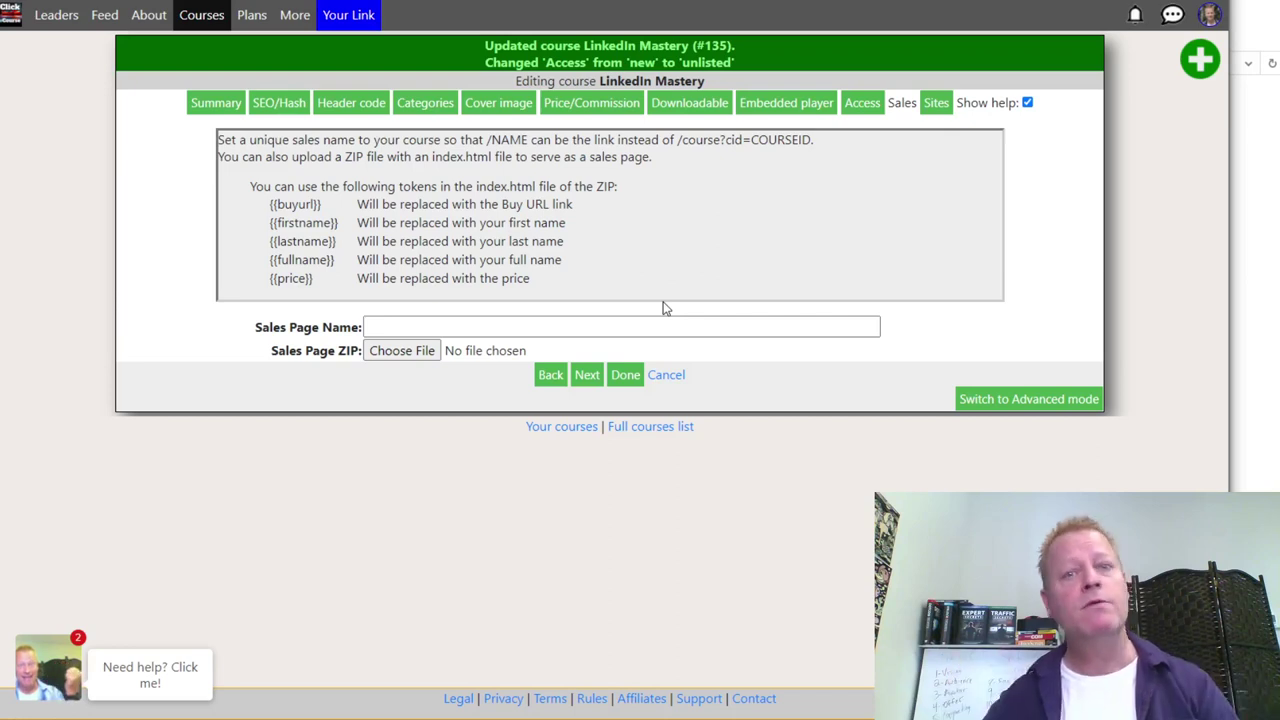
left_click(936, 103)
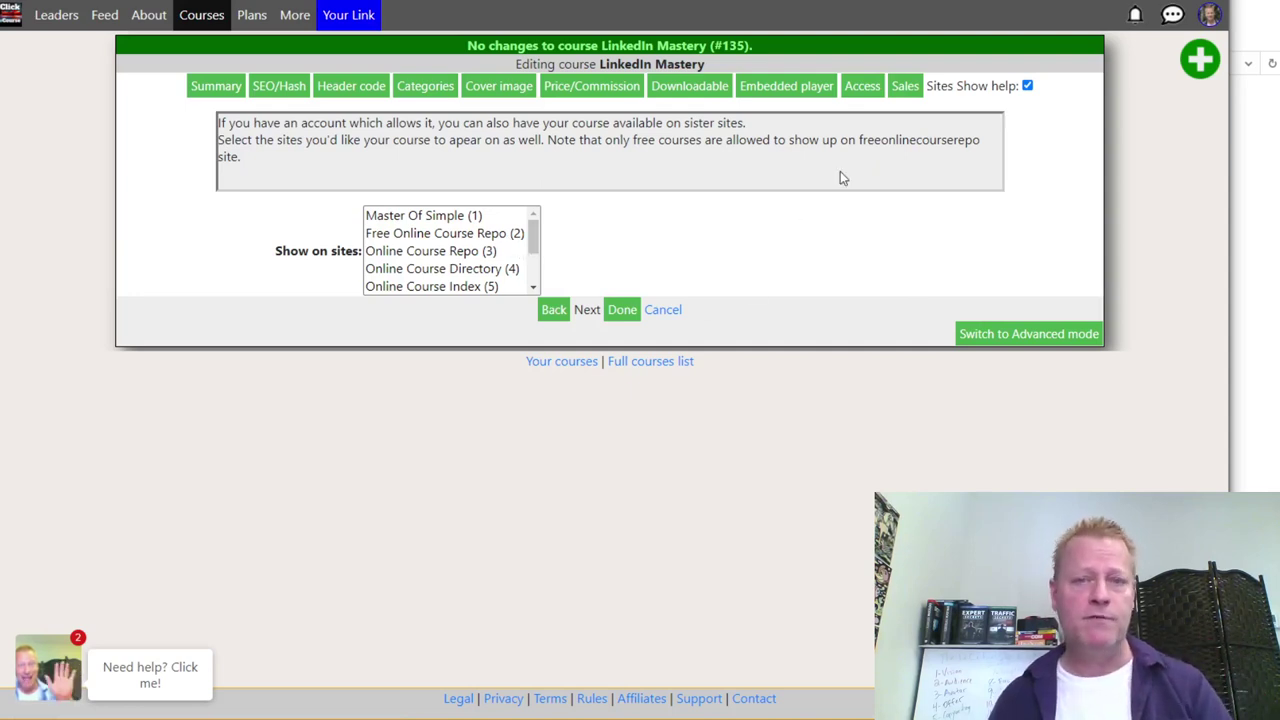
left_click(622, 311)
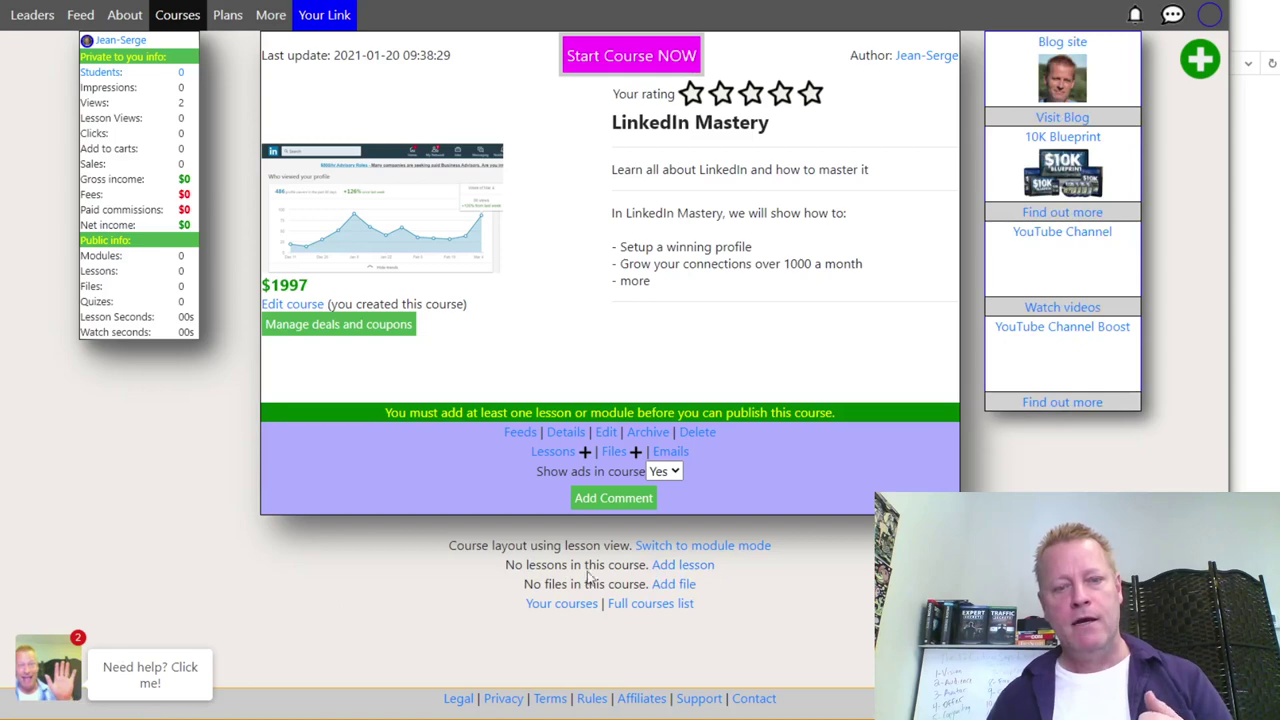
- Start a new lesson in the LinkedIn Mastery course and show basic options only
left_click(706, 566)
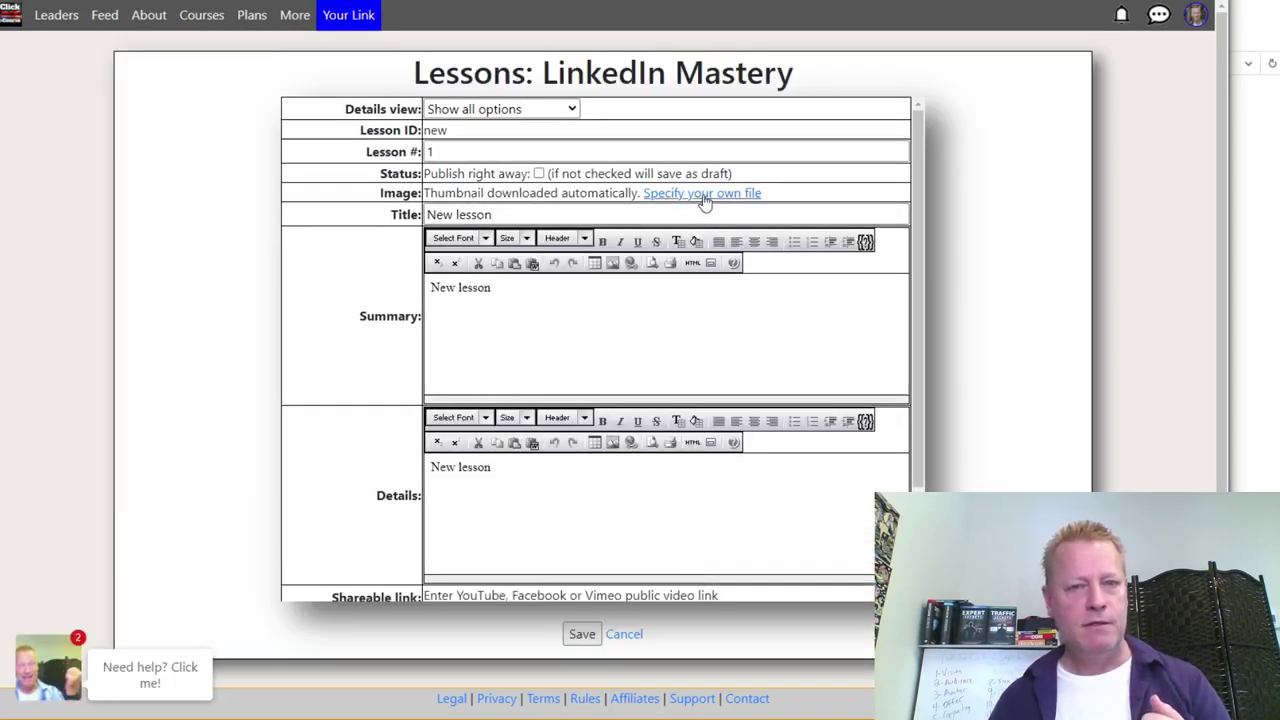
left_click(483, 111)
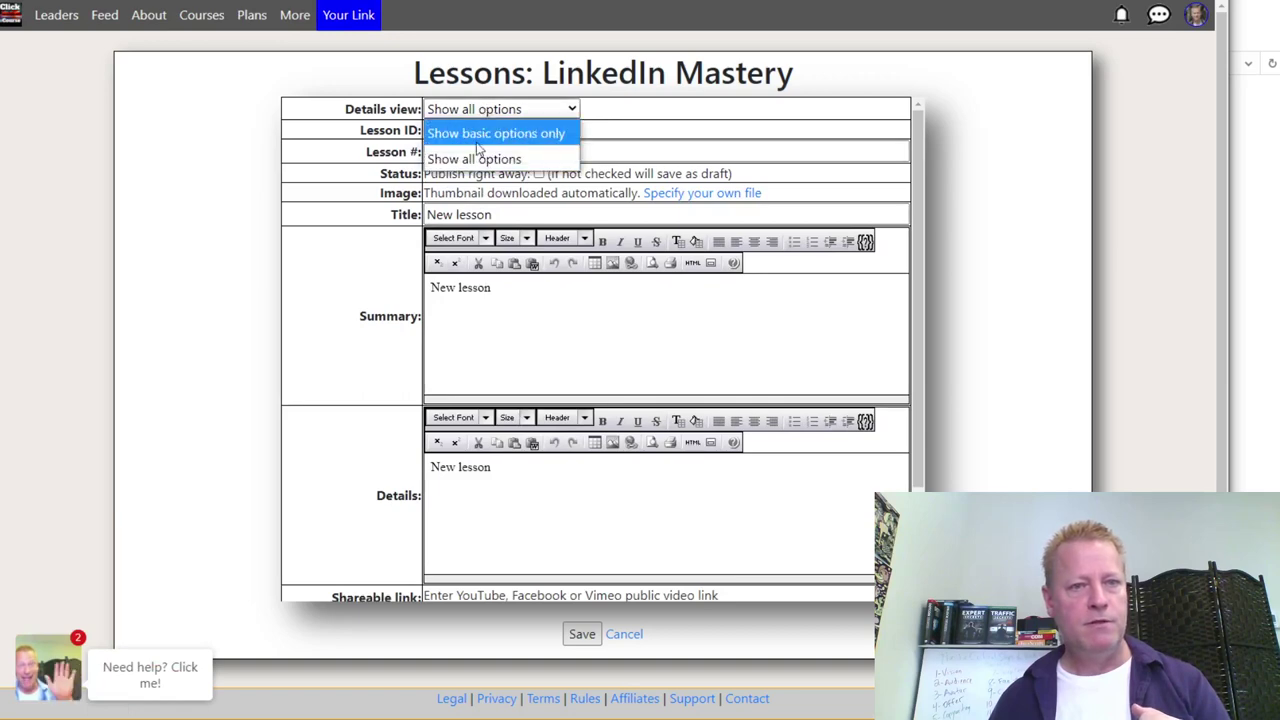
left_click(500, 130)
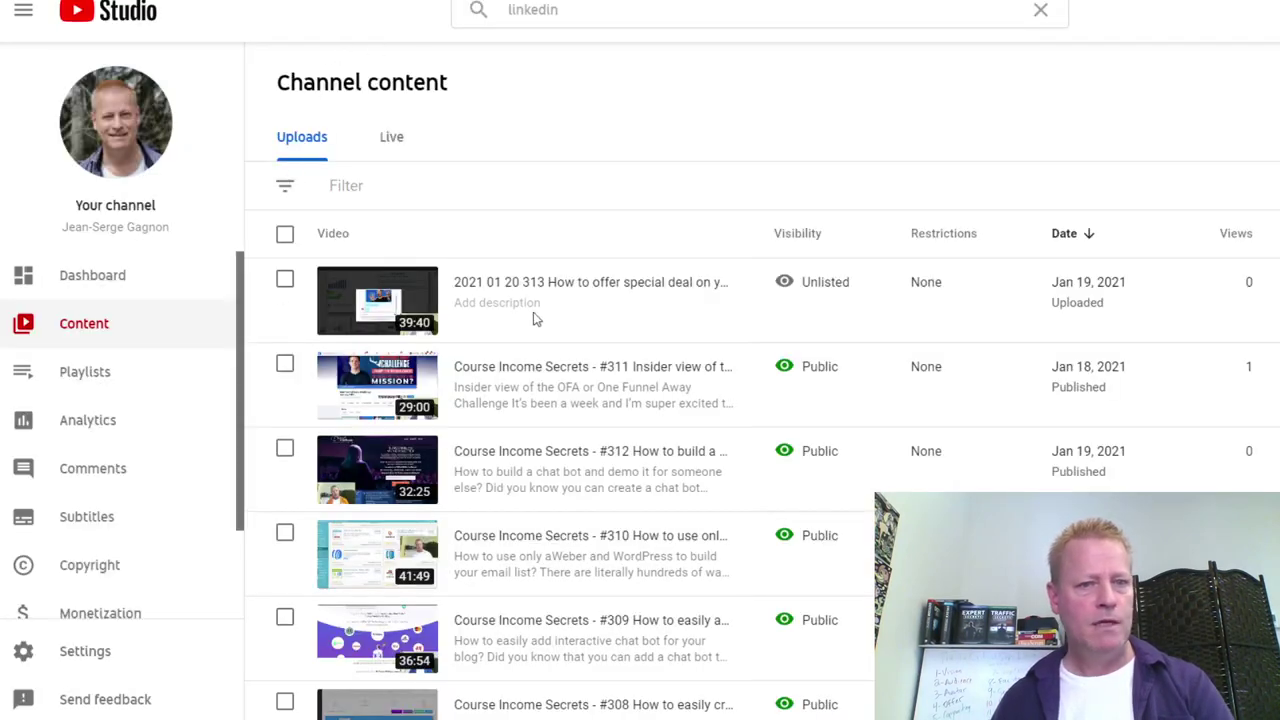
- In YouTube Studio, show all channel videos matching "linkedin" and copy the shareable link of LinkedIn Success video01
double_click(590, 15)
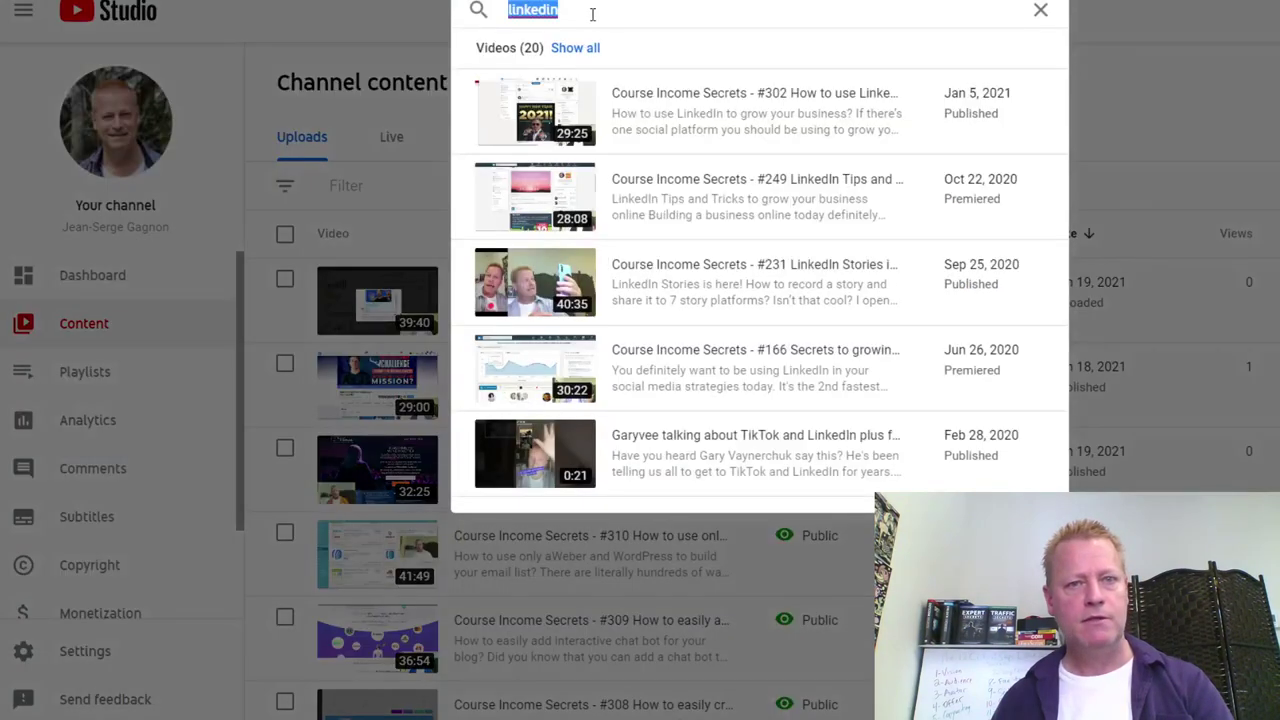
left_click(575, 47)
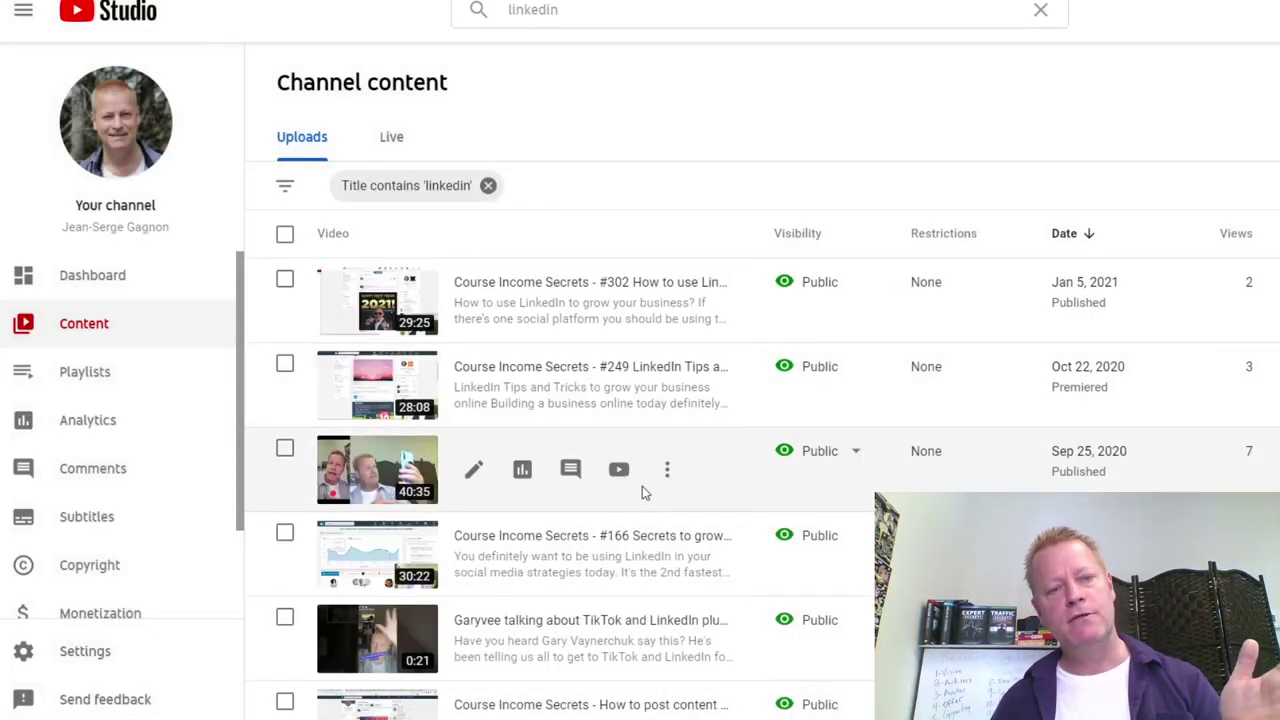
scroll(642, 486, "down", 3)
scroll(645, 480, "down", 5)
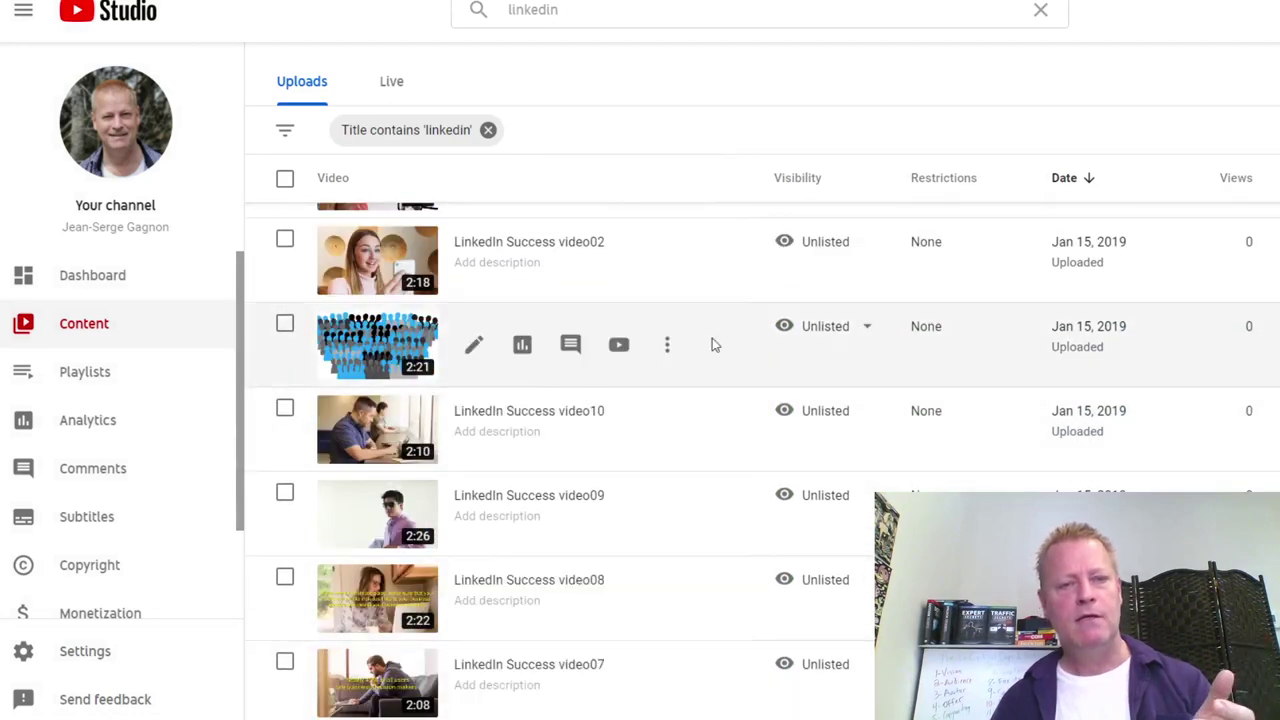
left_click(667, 352)
left_click(563, 378)
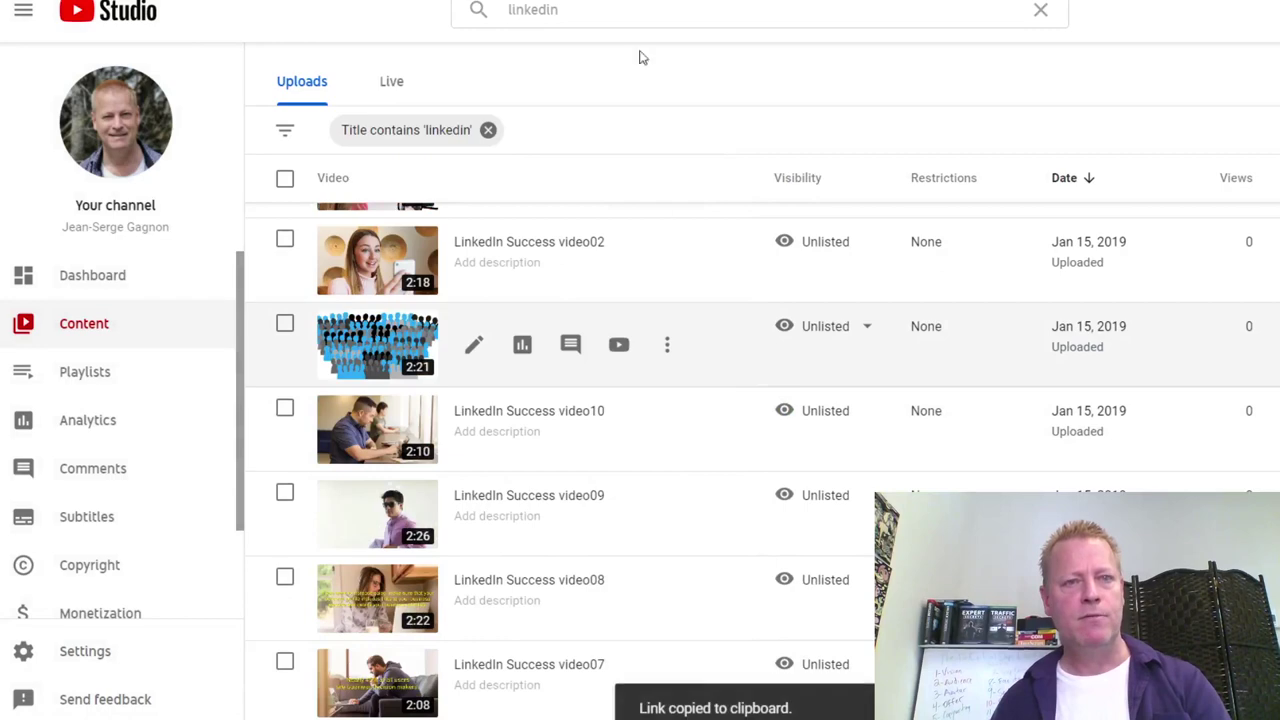
- Back in Click eCourse, paste the copied video link into lesson 1, mark it to publish right away, and save
key("alt+Tab")
left_click(470, 232)
key("ctrl+v")
left_click(551, 174)
left_click(588, 337)
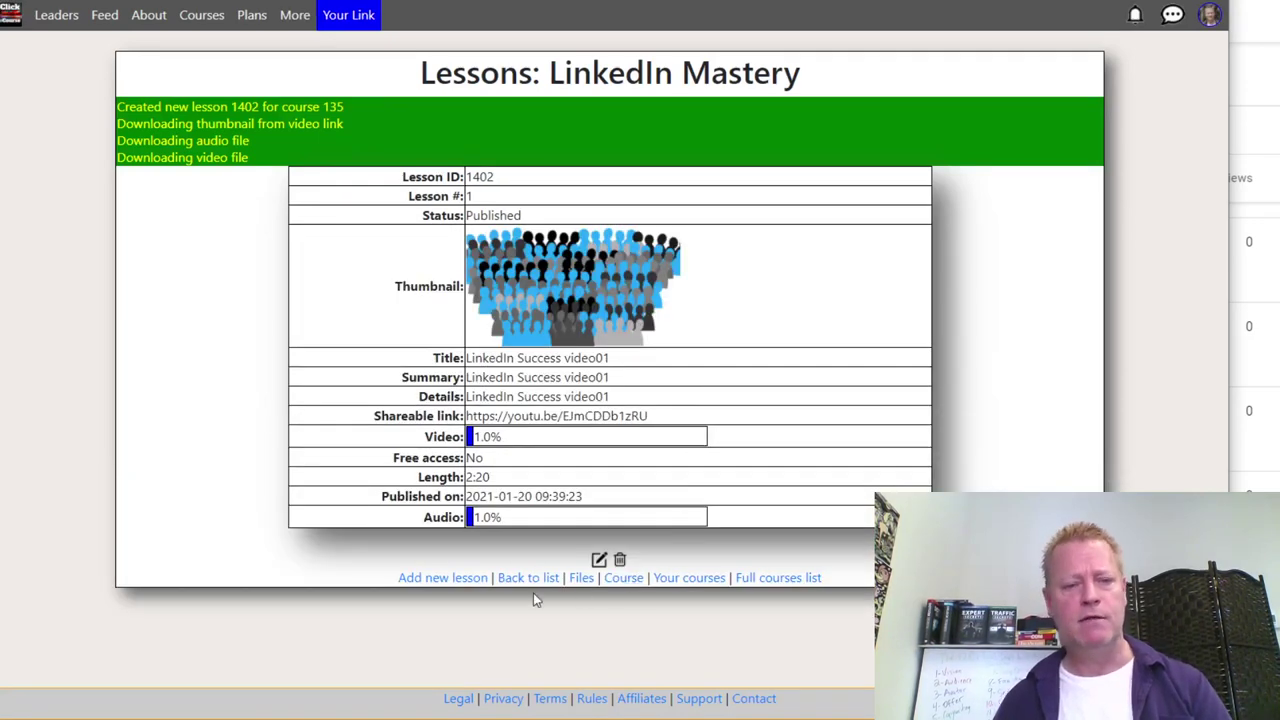
- Start another new lesson and copy the shareable link of LinkedIn Success video02 from YouTube Studio
left_click(428, 578)
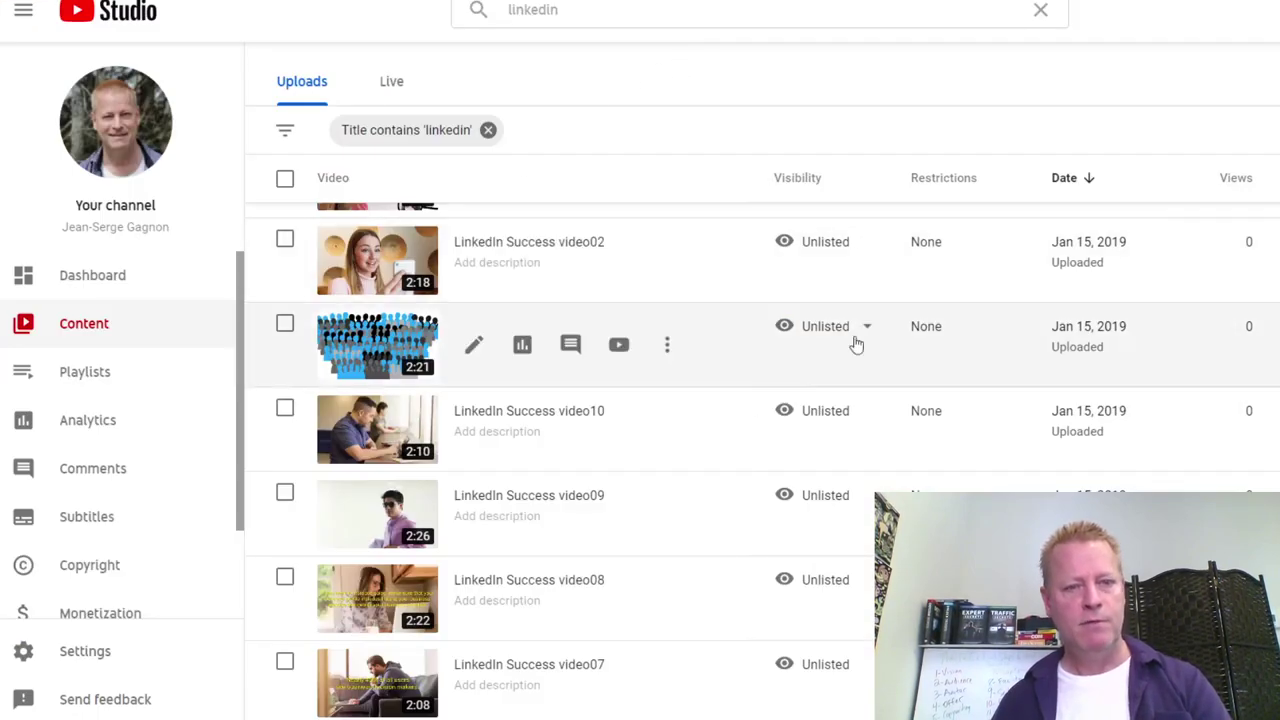
left_click(667, 260)
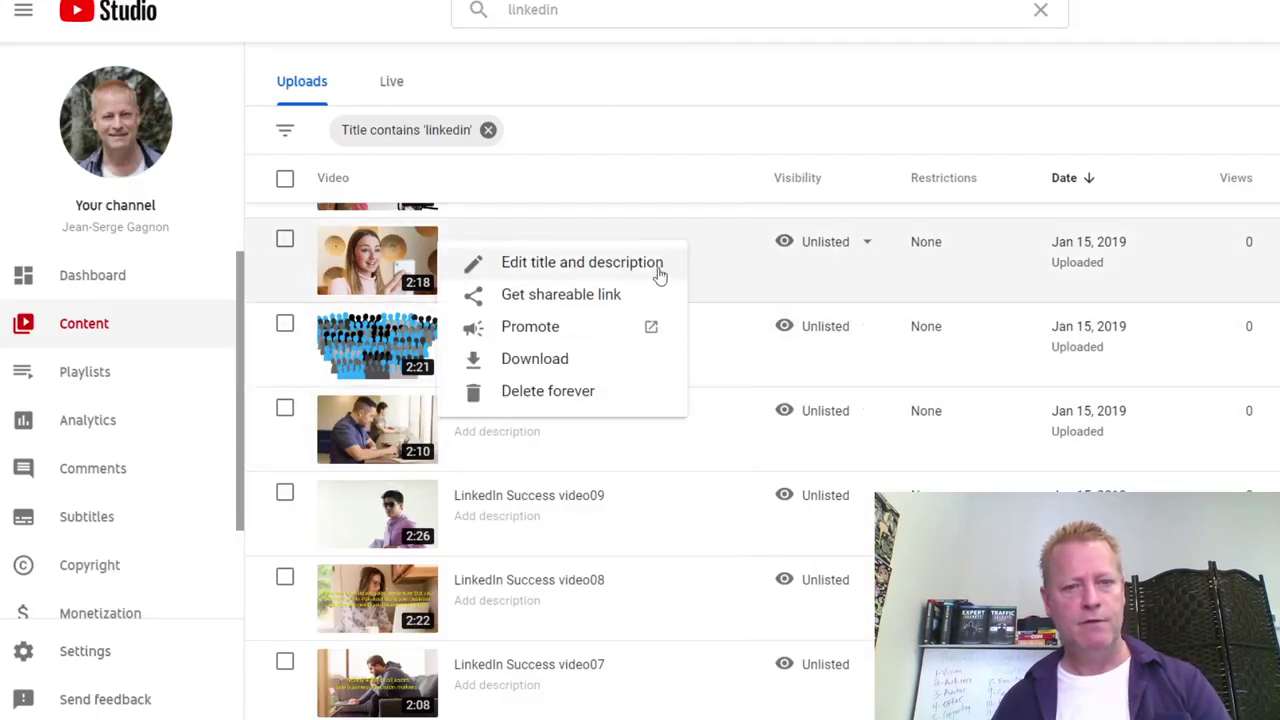
left_click(565, 300)
- Return to Click eCourse, paste the copied video link into lesson 2, mark it to publish right away, and save
key("alt+Tab")
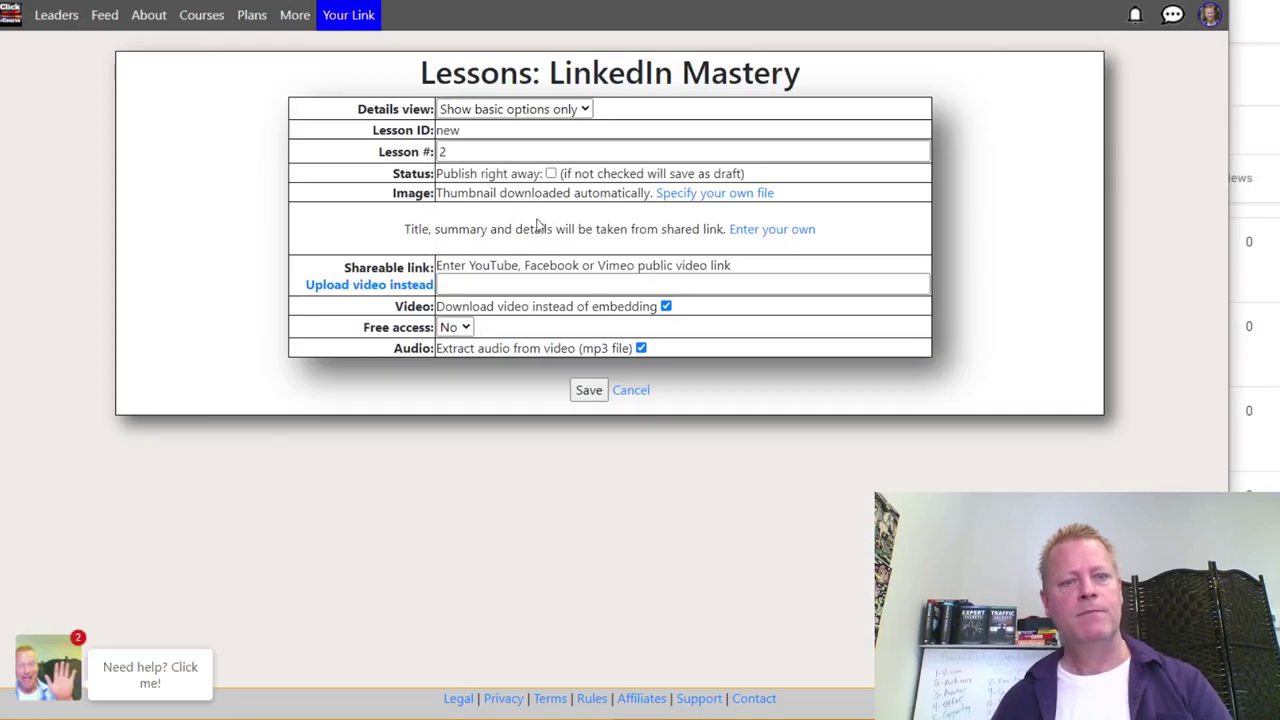
left_click(491, 285)
key("ctrl+v")
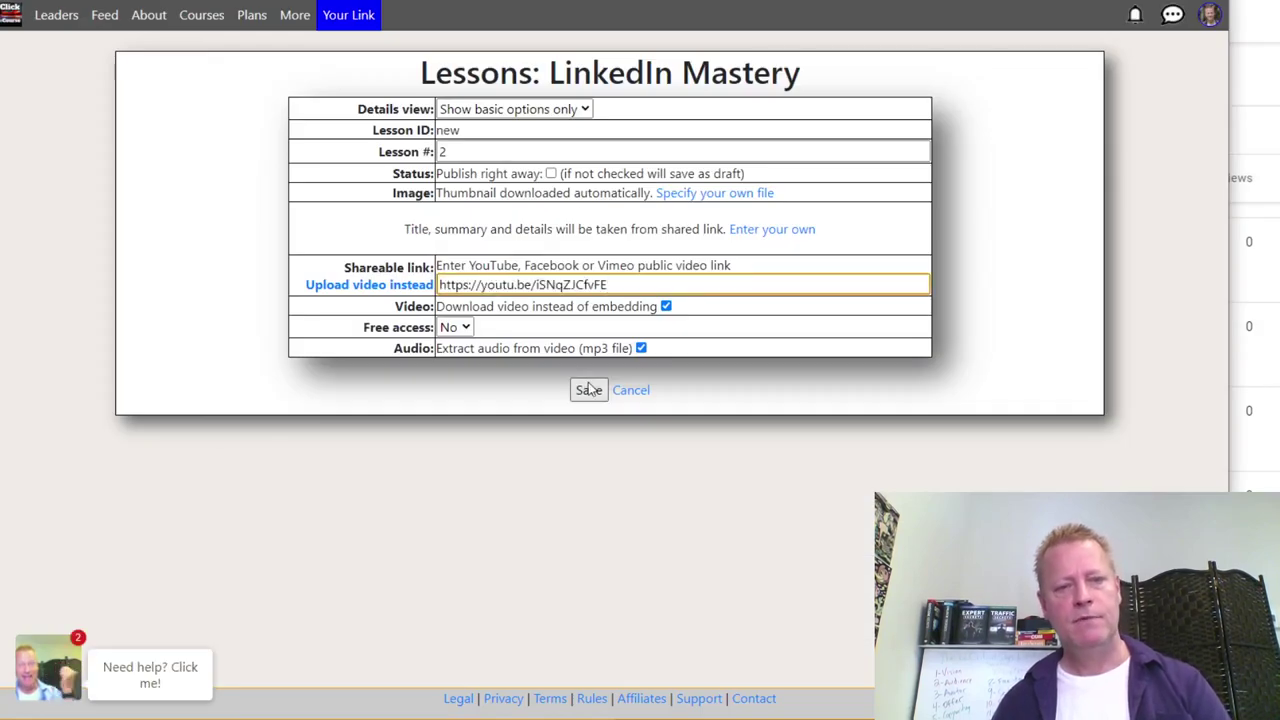
left_click(551, 173)
left_click(589, 390)
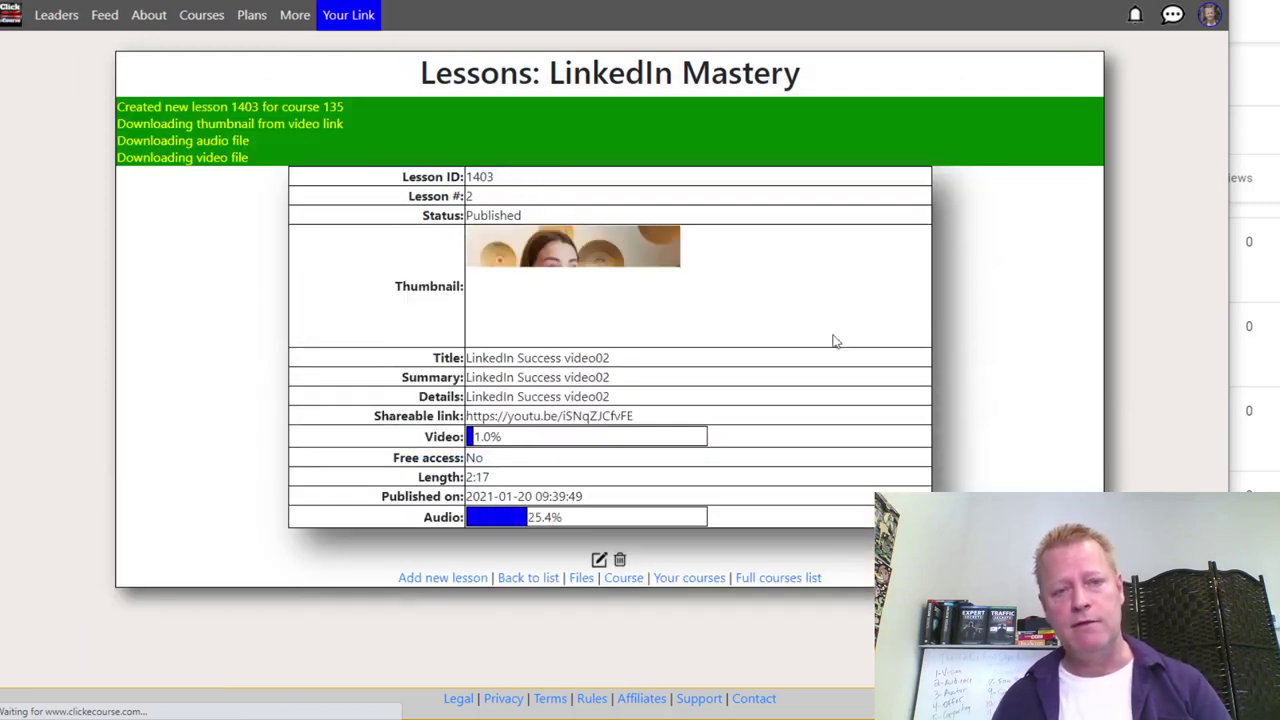
- Start lesson 3 with its own title, summary and details, and title it "Profile secrets"
left_click(455, 579)
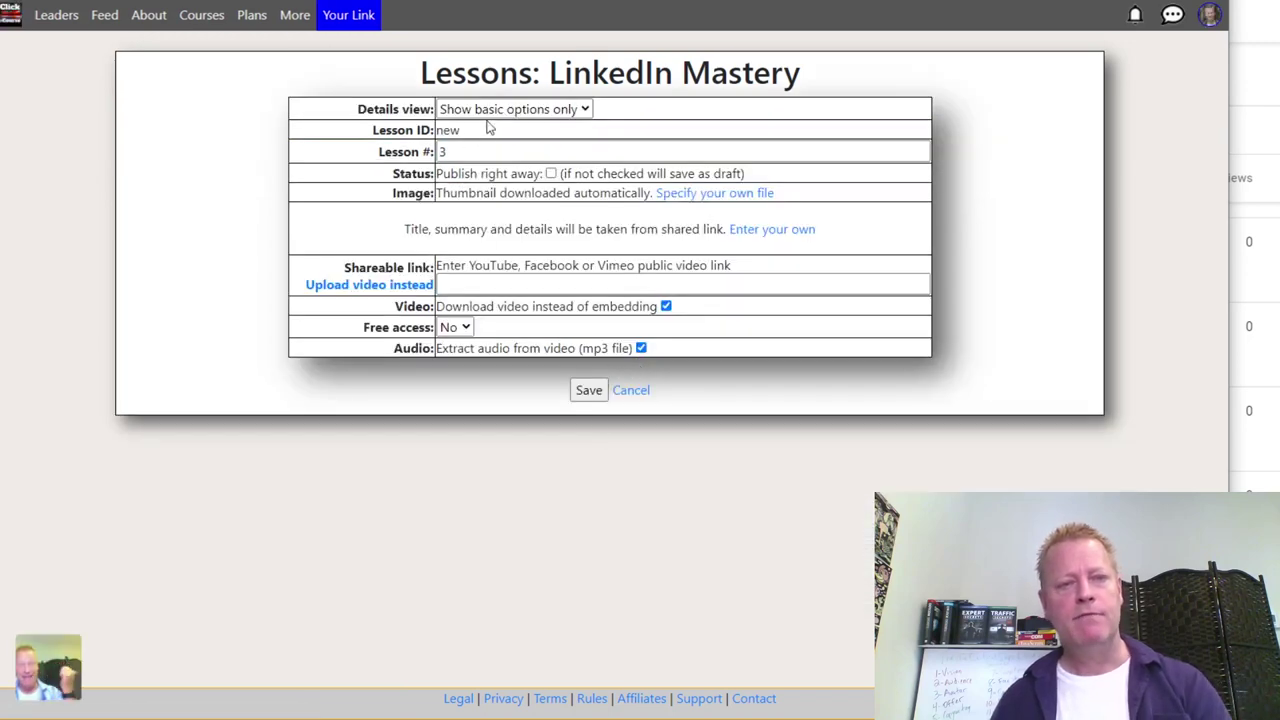
left_click(757, 232)
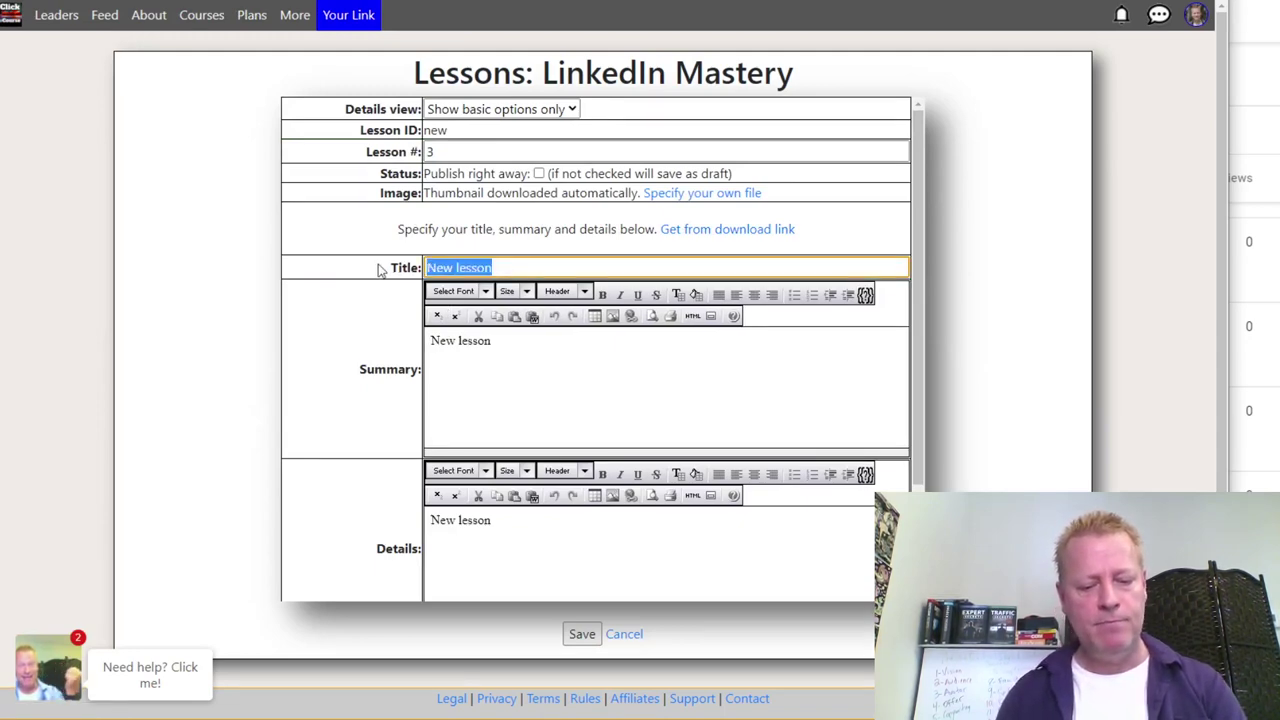
type("Profile secre")
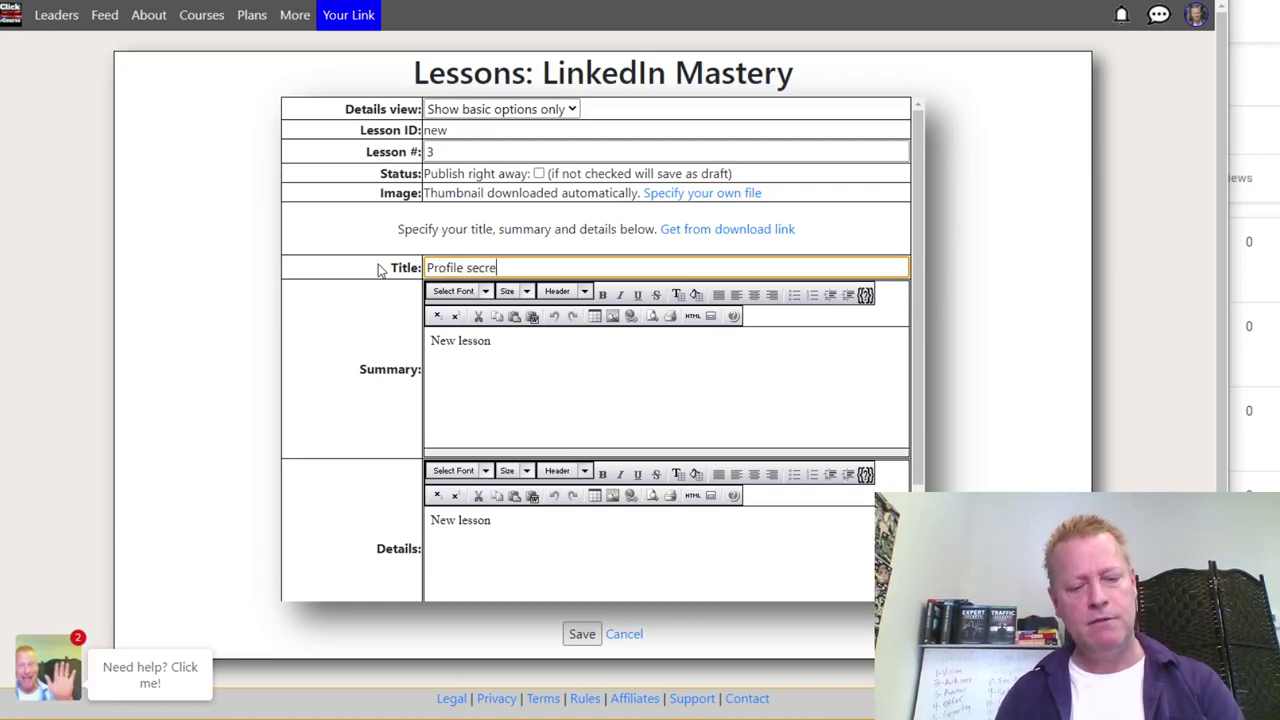
type("ts")
- Replace the lesson's summary text with "Learn the secrets to getting your profile noticed"
key("Tab")
key("ctrl+a")
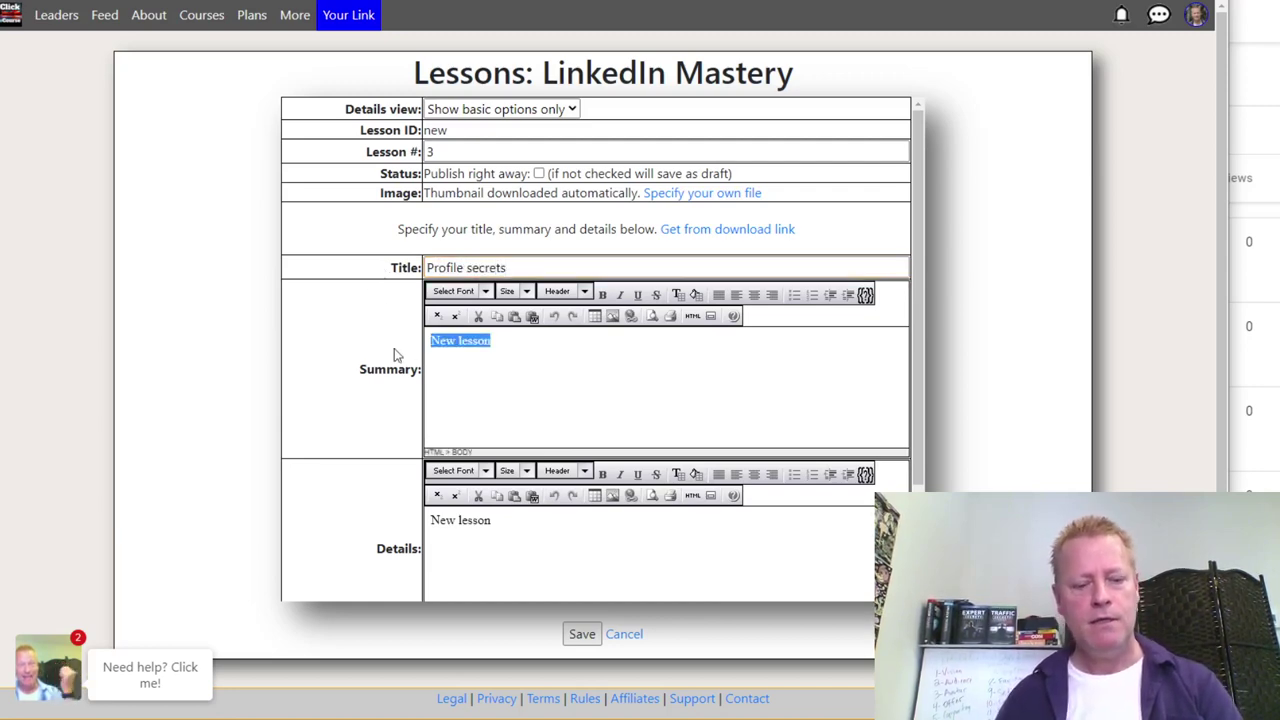
type("Learn the se")
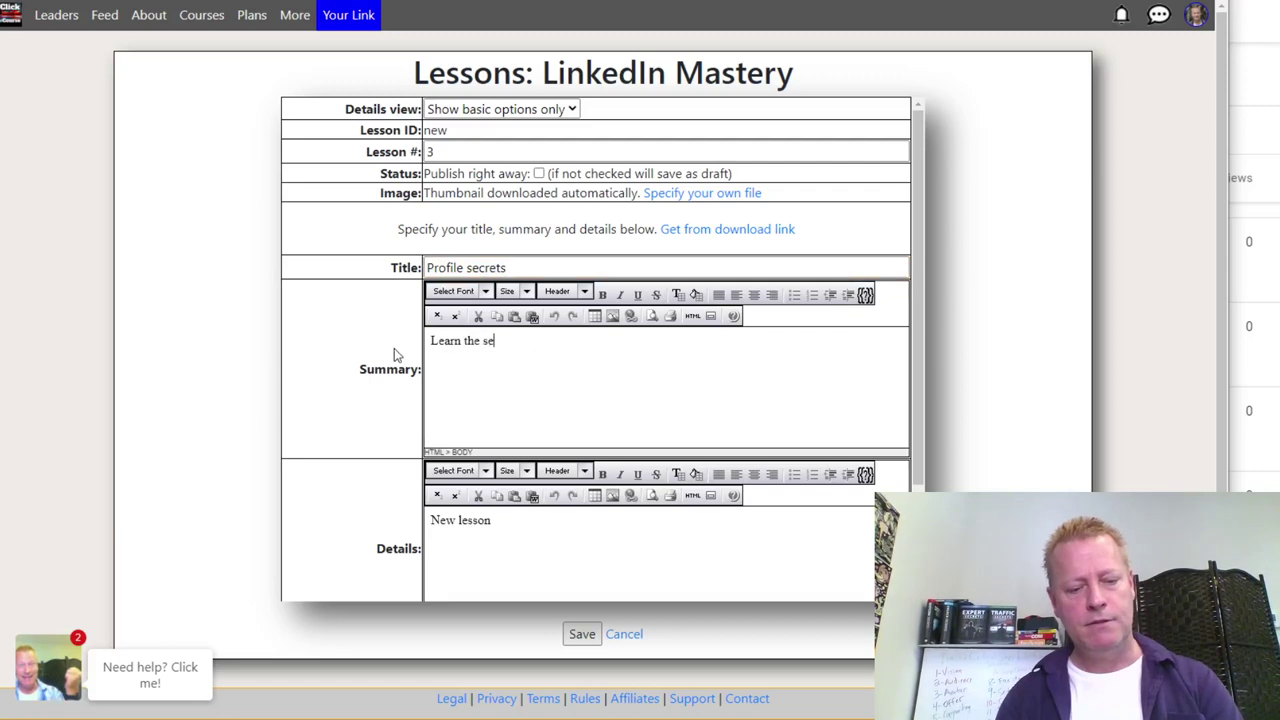
type("crets to ")
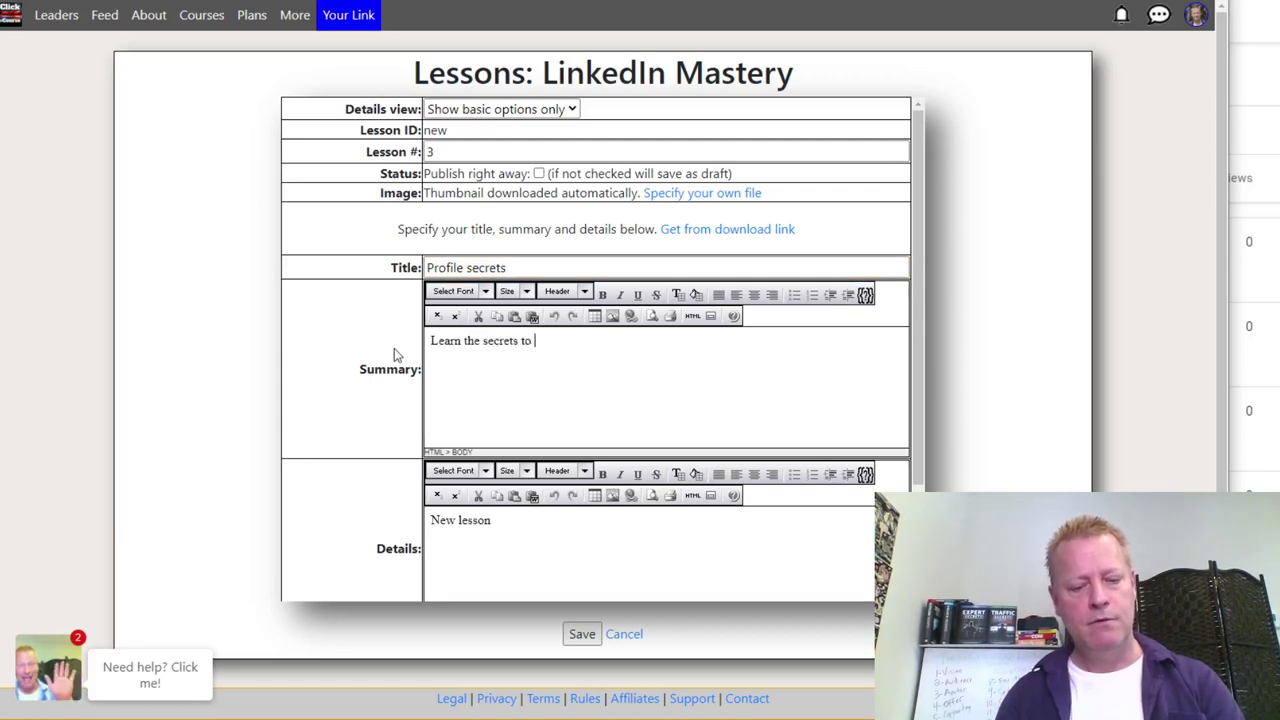
type("getting your profile noticed")
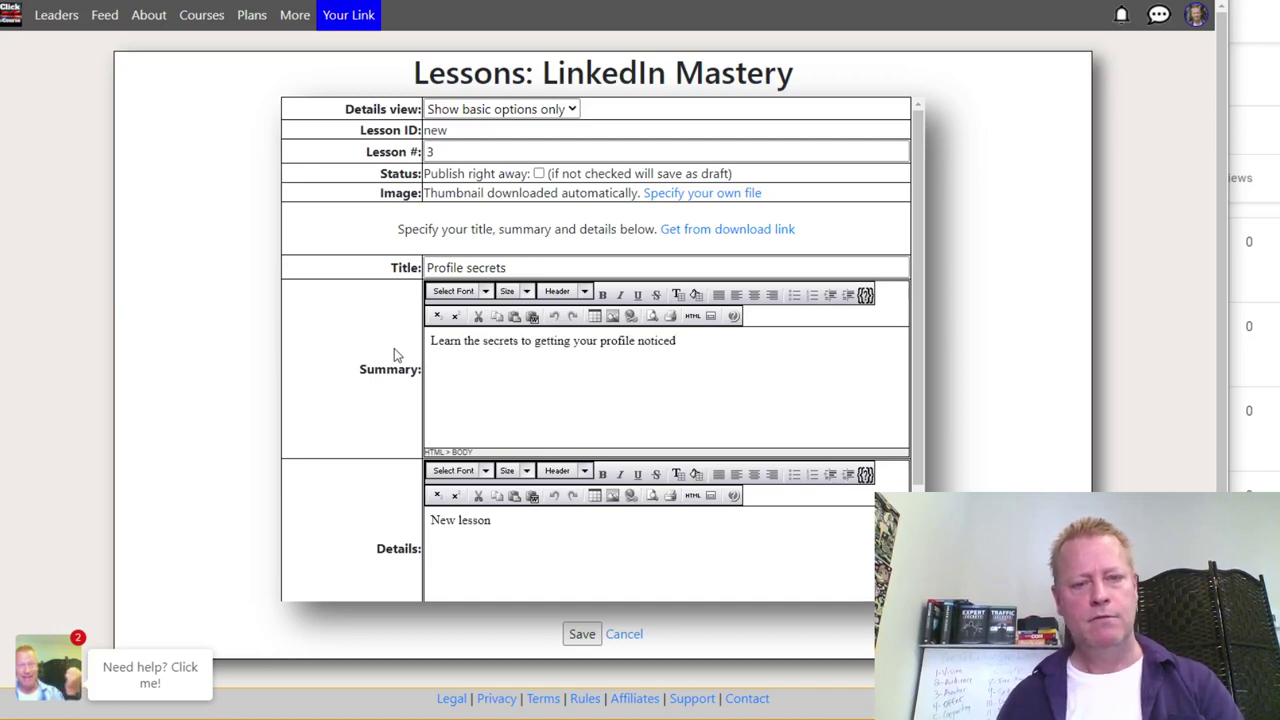
- Replace lesson 3's details text with "In this lesson we will...." and save the lesson as a draft without a video link
left_click_drag(505, 530, 388, 540)
type("INn")
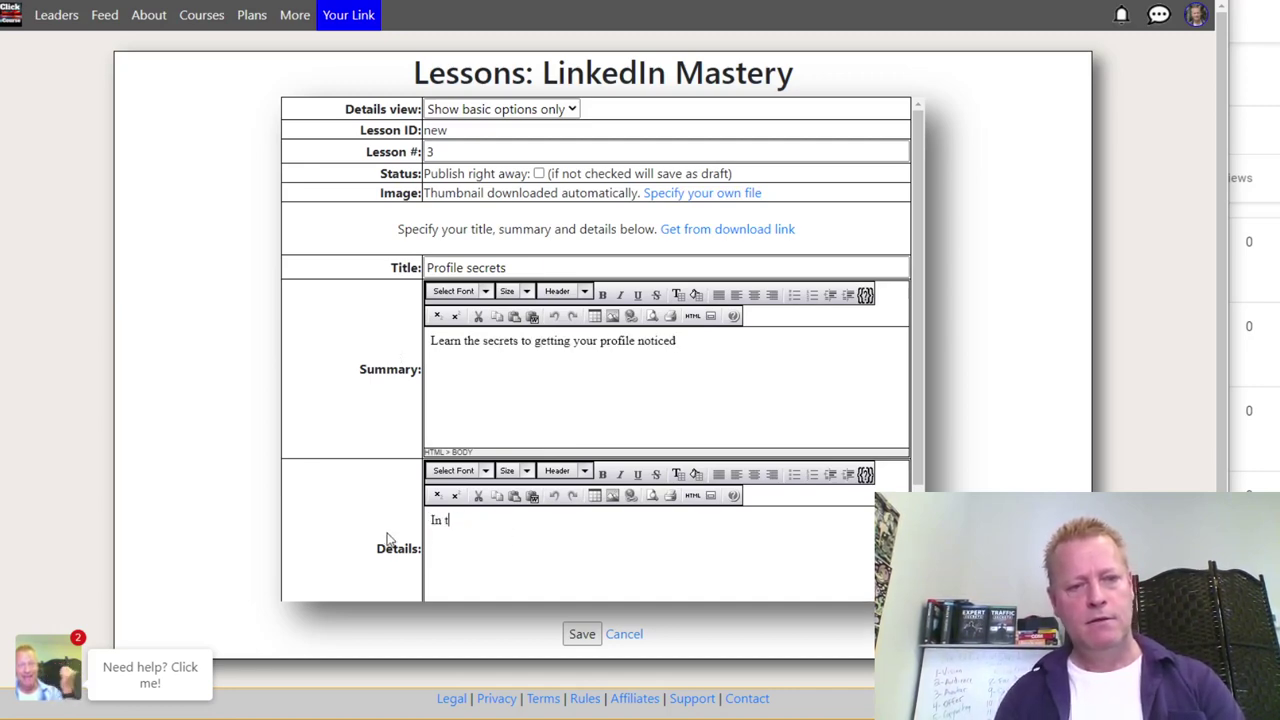
type(" this lessson we wil....")
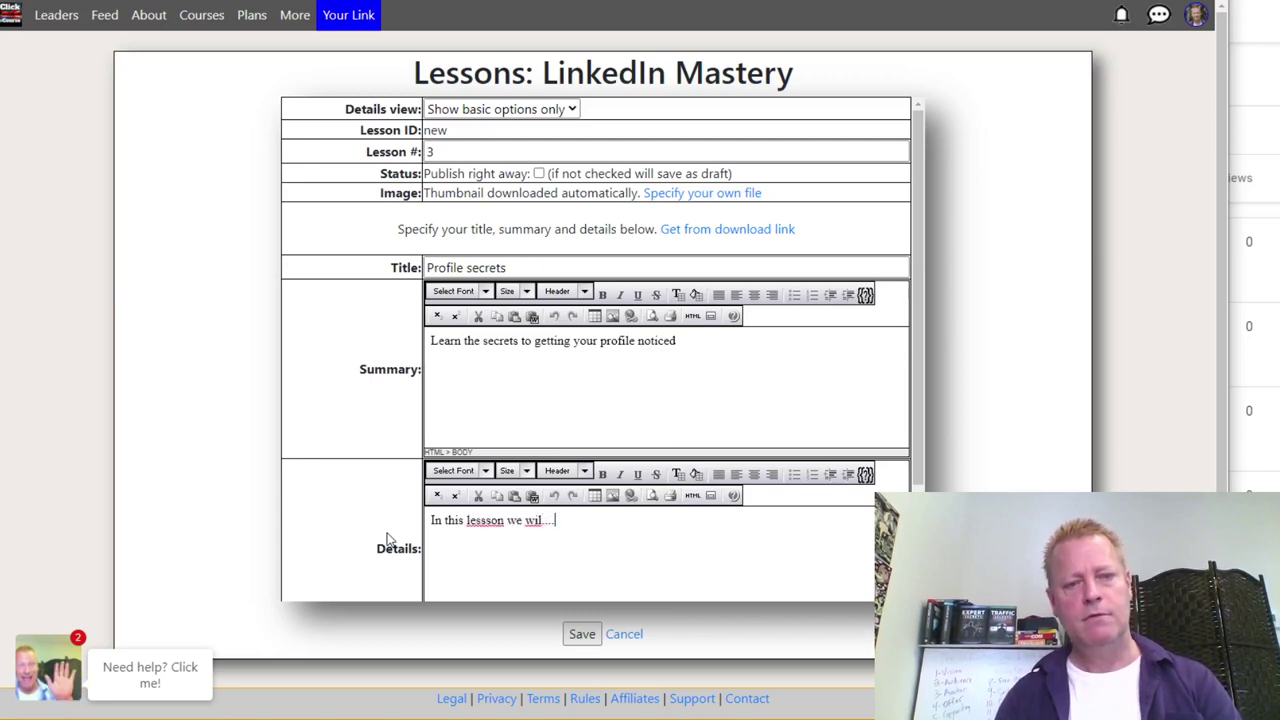
key("BackSpace")
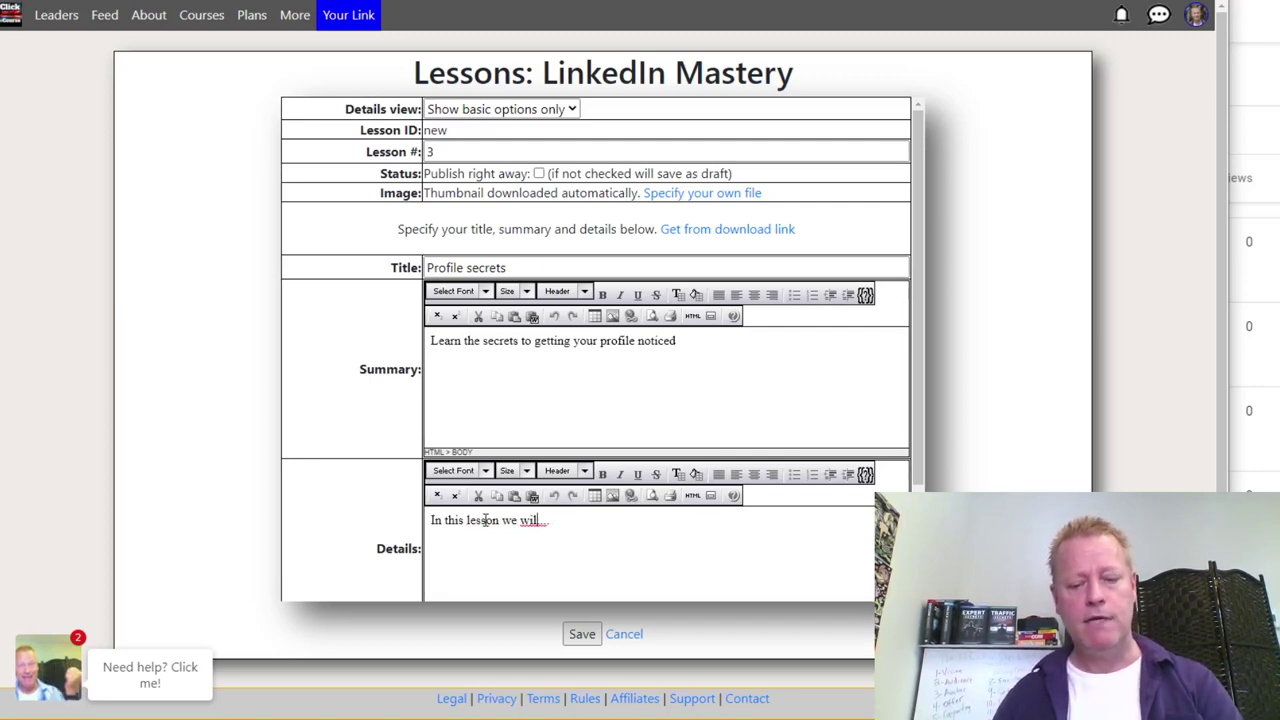
scroll(485, 520, "down", 3)
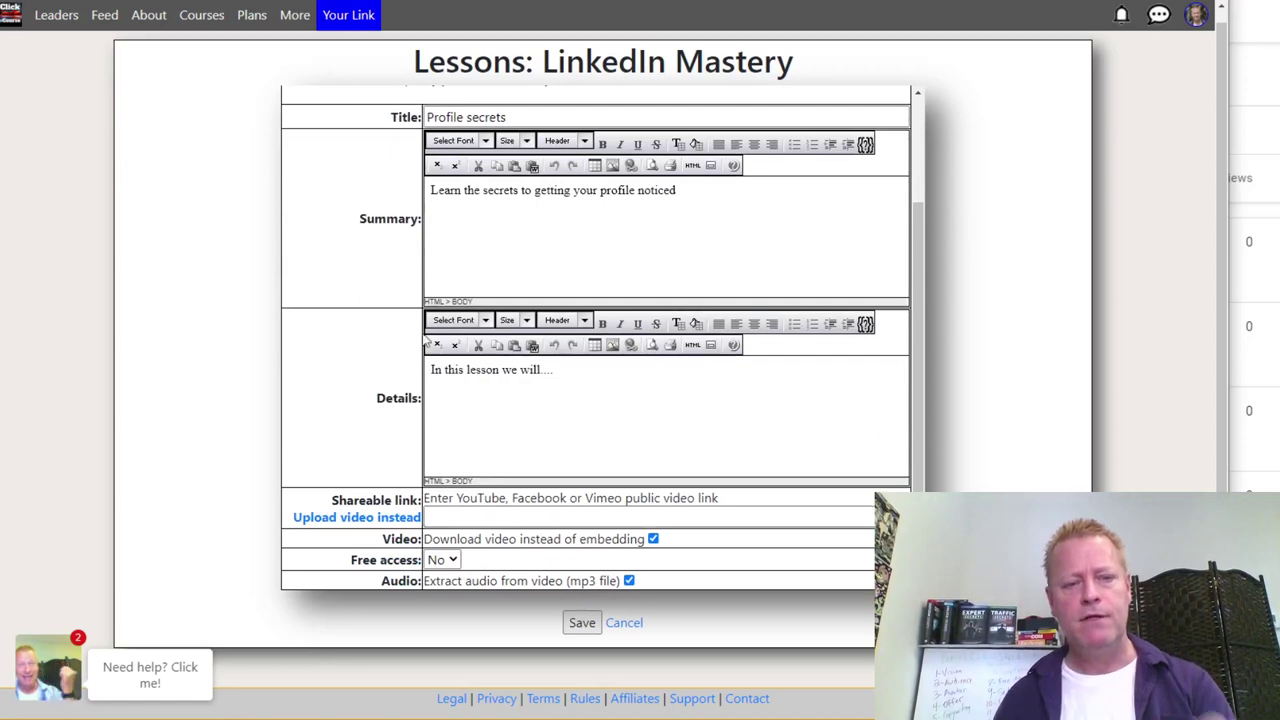
scroll(420, 254, "up", 3)
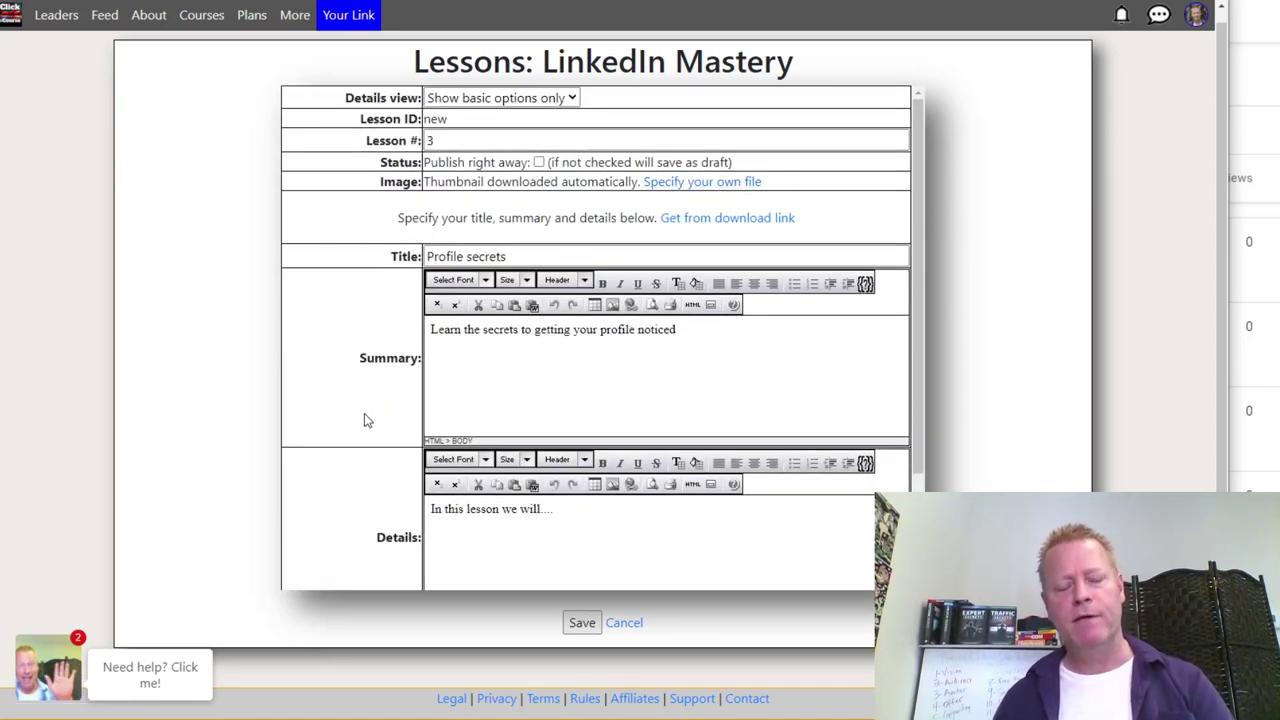
scroll(363, 420, "down", 3)
left_click(589, 628)
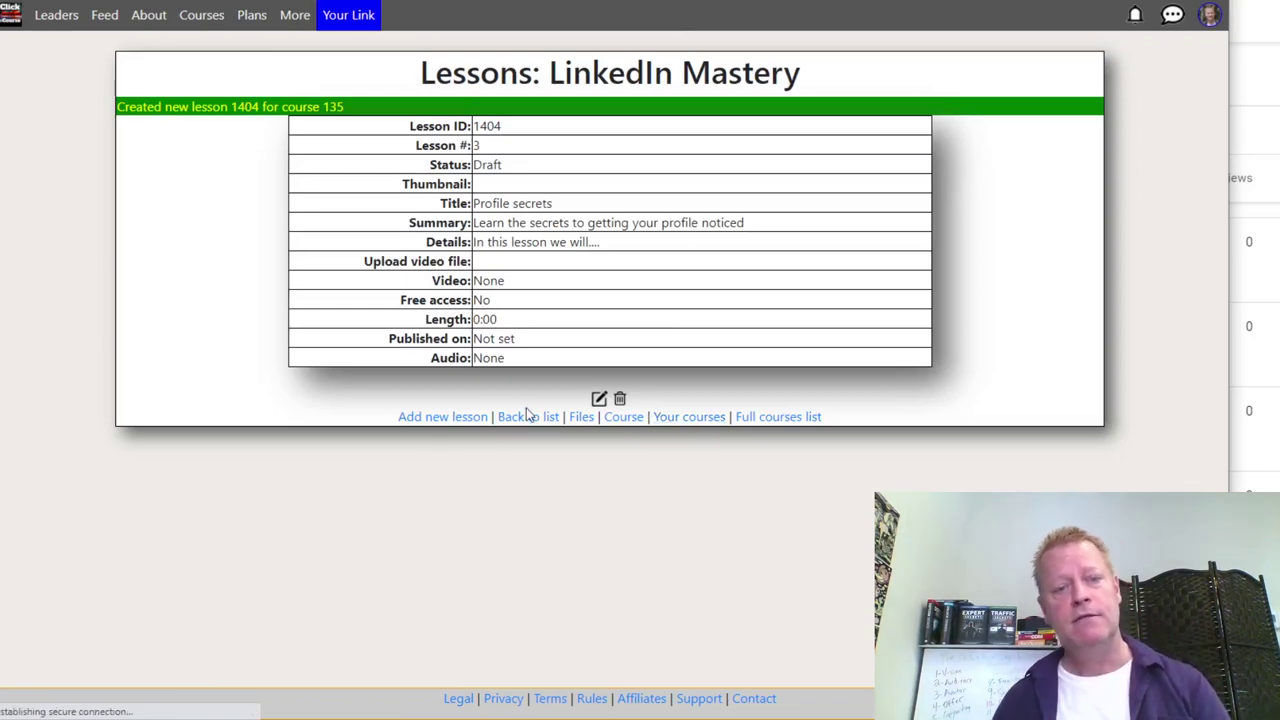
- Open the LinkedIn Mastery course page and review its title, summary, description, lesson cards and course visibility notice
left_click(621, 417)
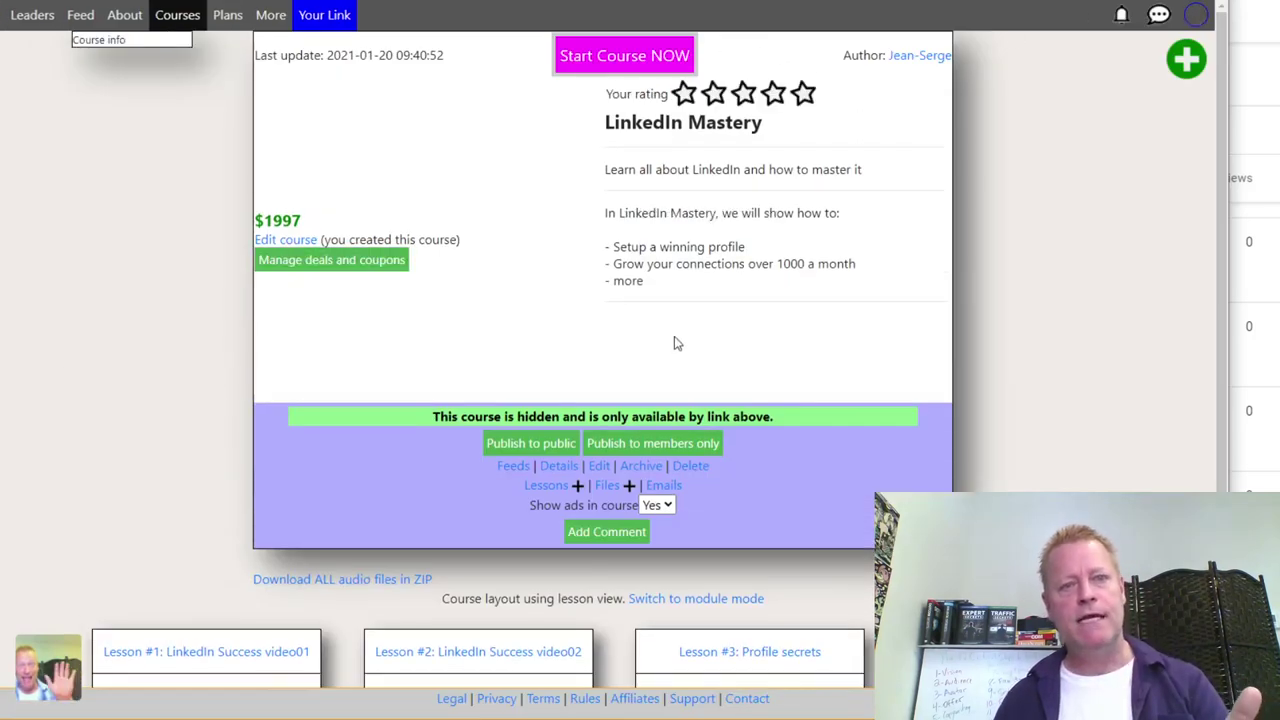
left_click_drag(609, 170, 810, 169)
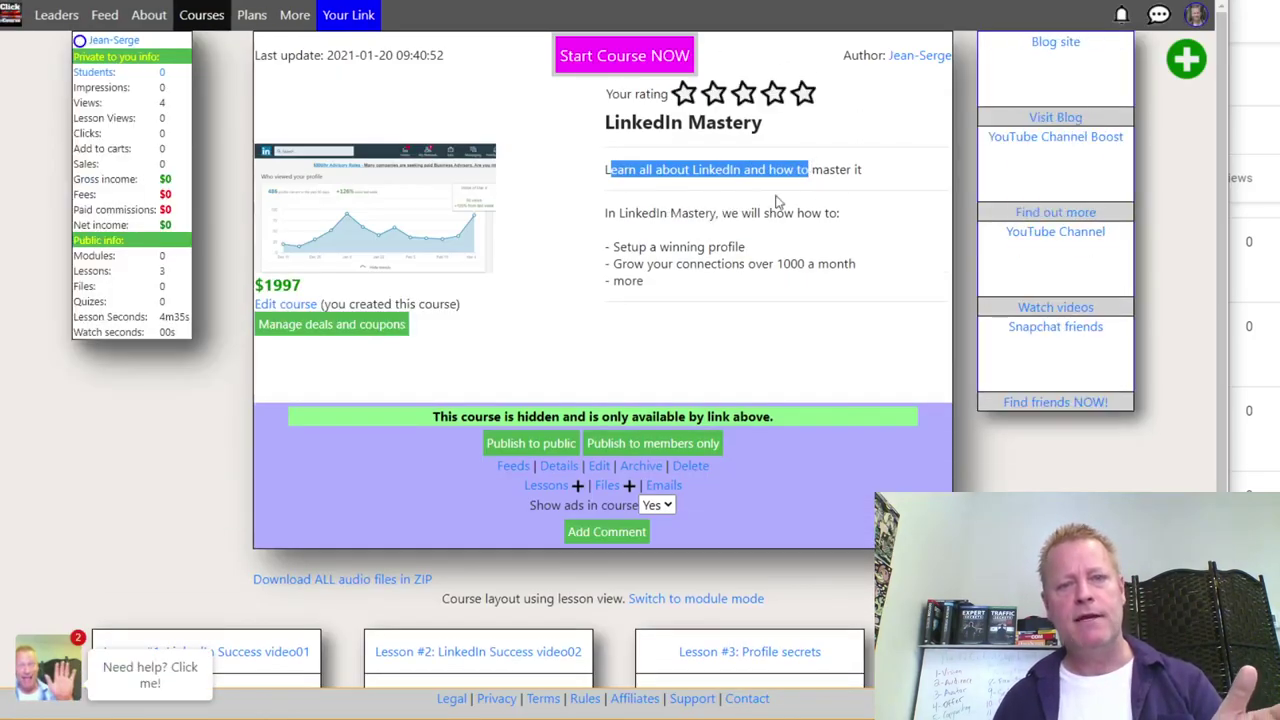
left_click_drag(611, 123, 790, 131)
left_click_drag(637, 170, 871, 170)
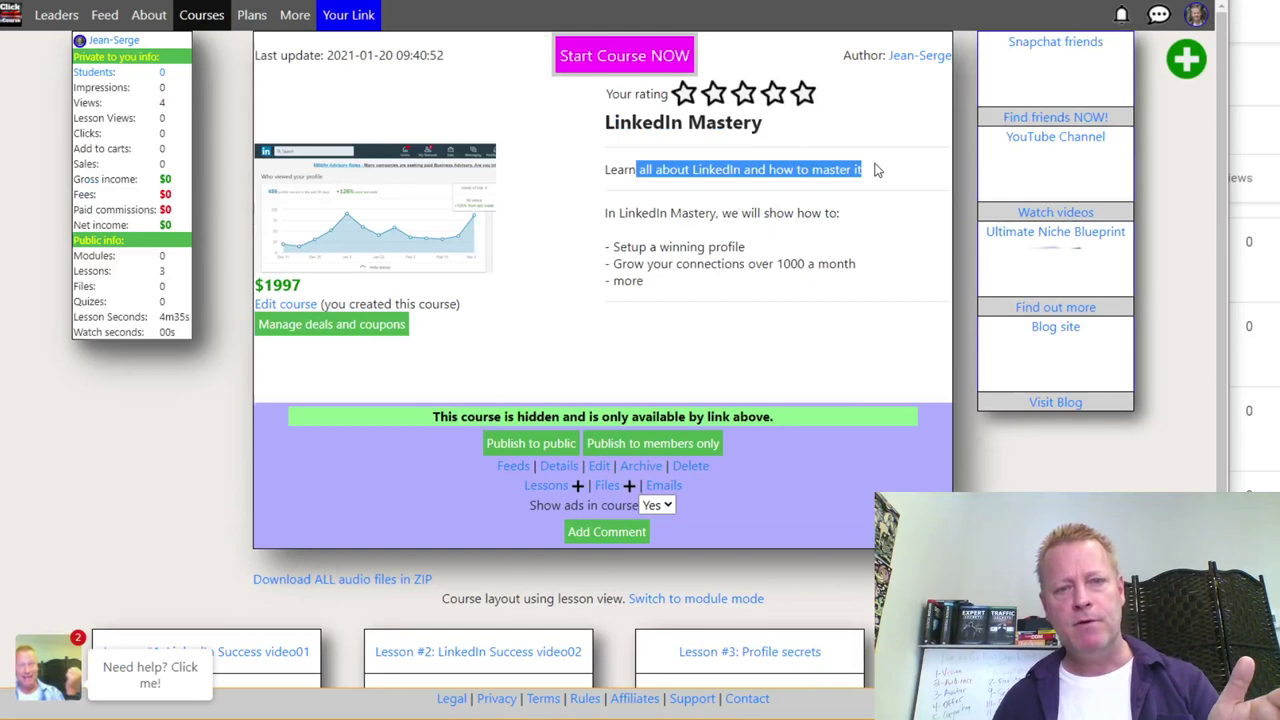
left_click(641, 222)
left_click_drag(628, 216, 860, 266)
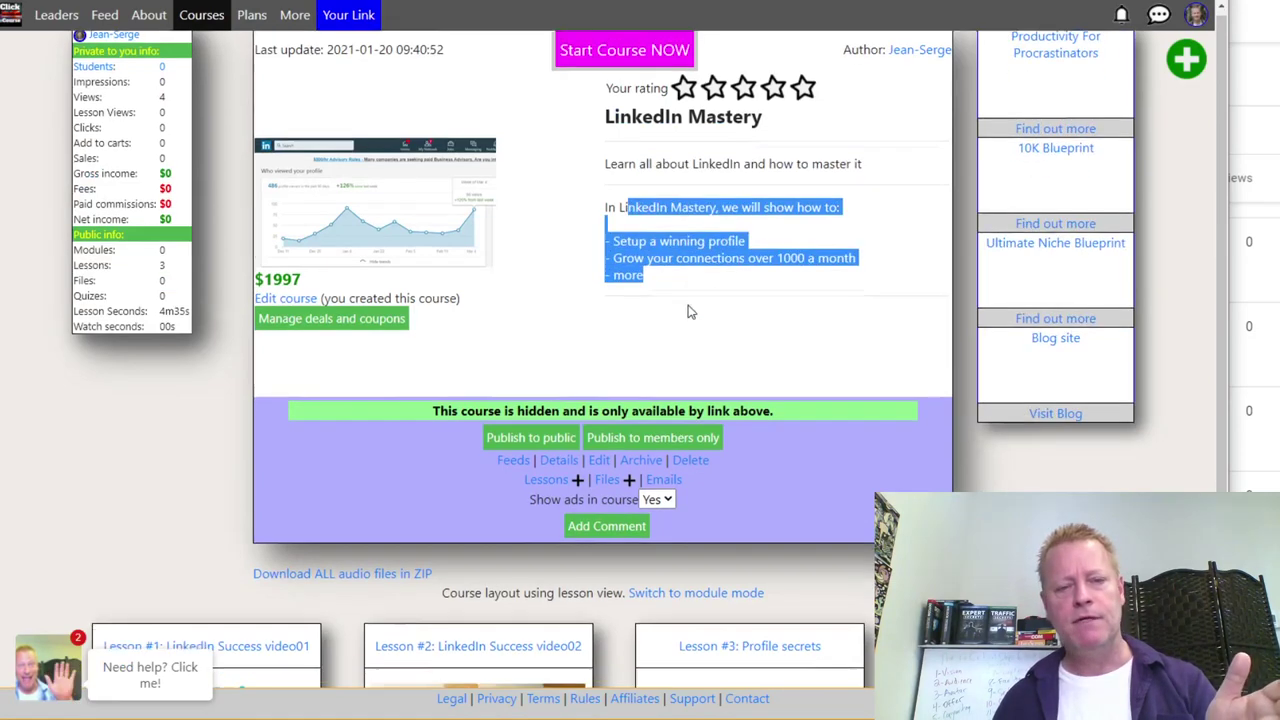
scroll(432, 457, "down", 3)
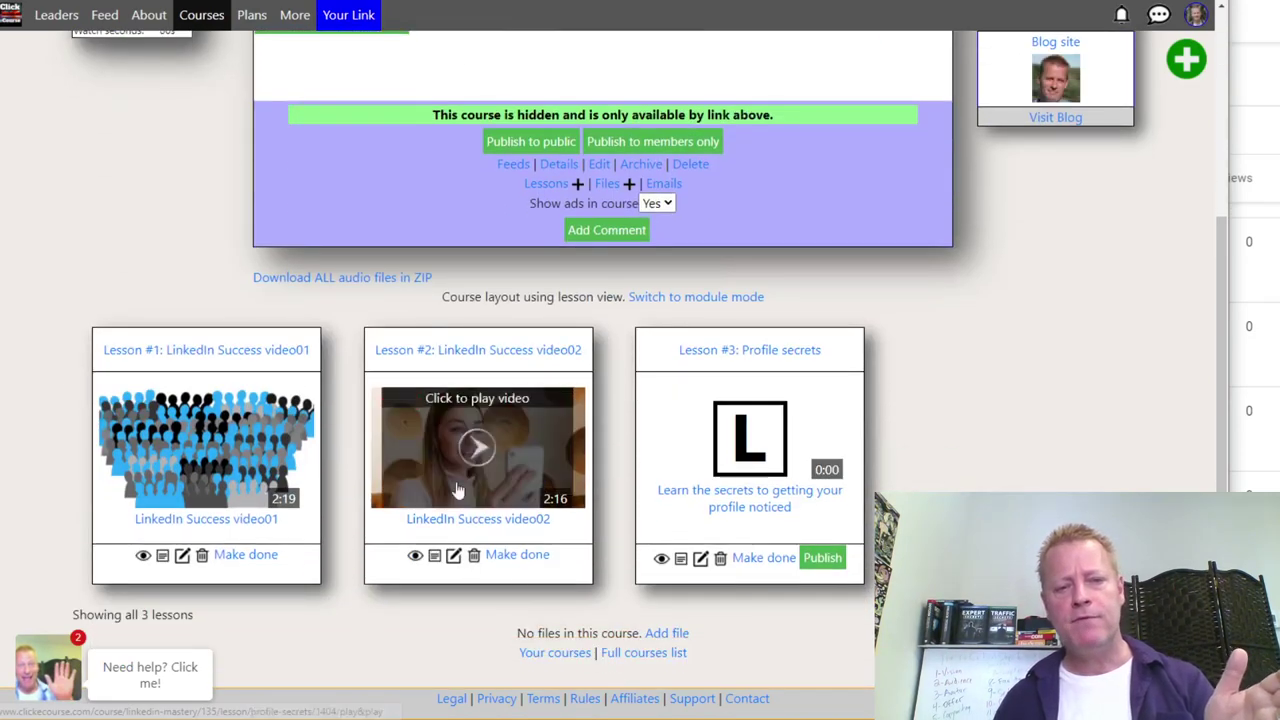
mouse_move(780, 420)
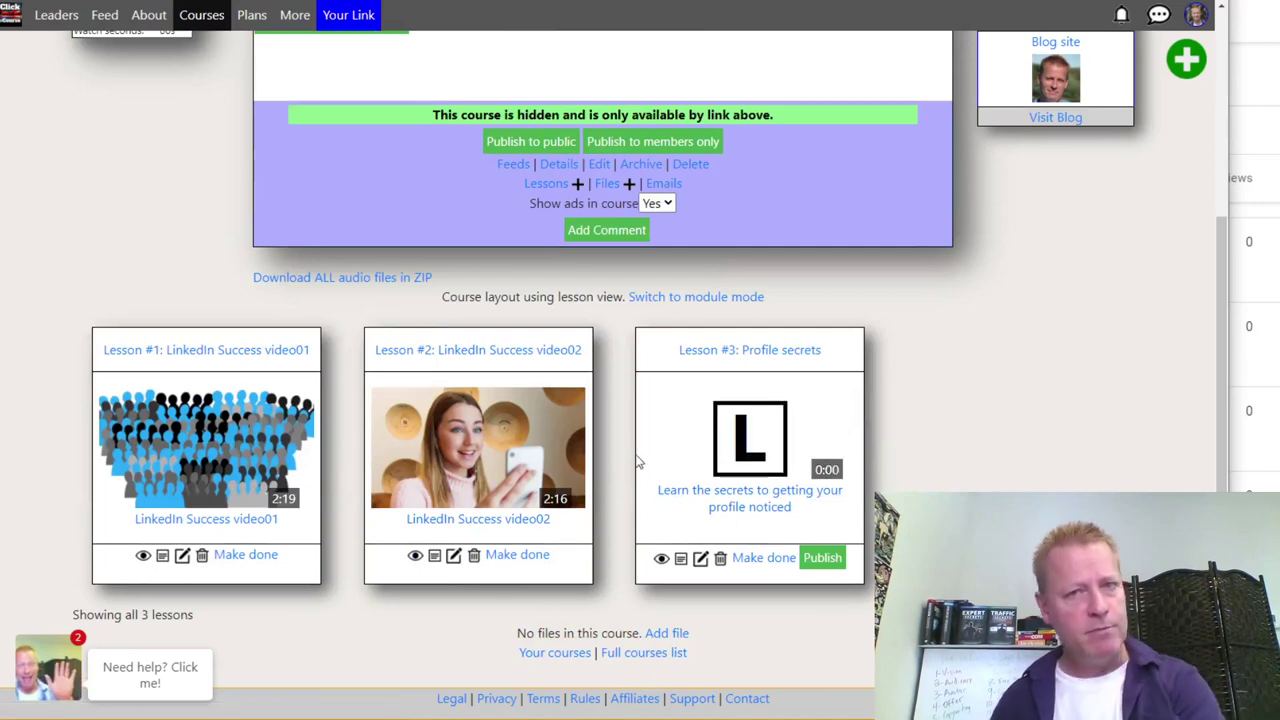
scroll(640, 462, "up", 3)
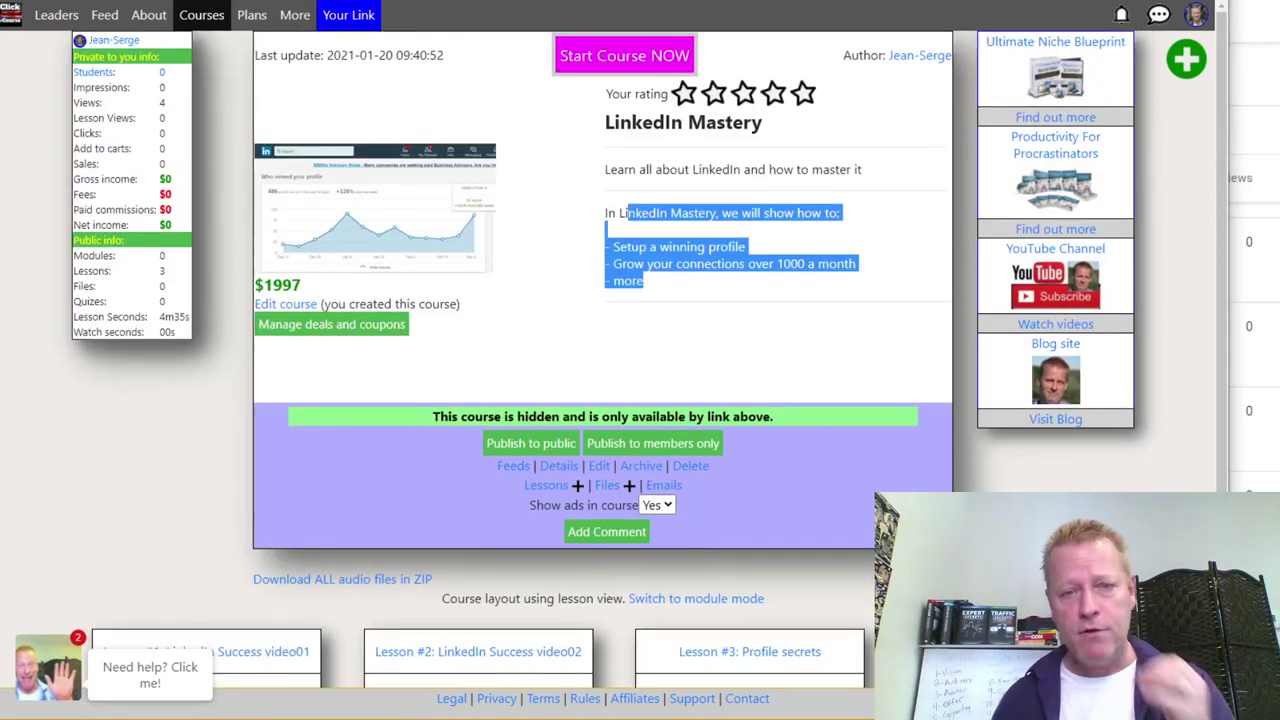
left_click(811, 346)
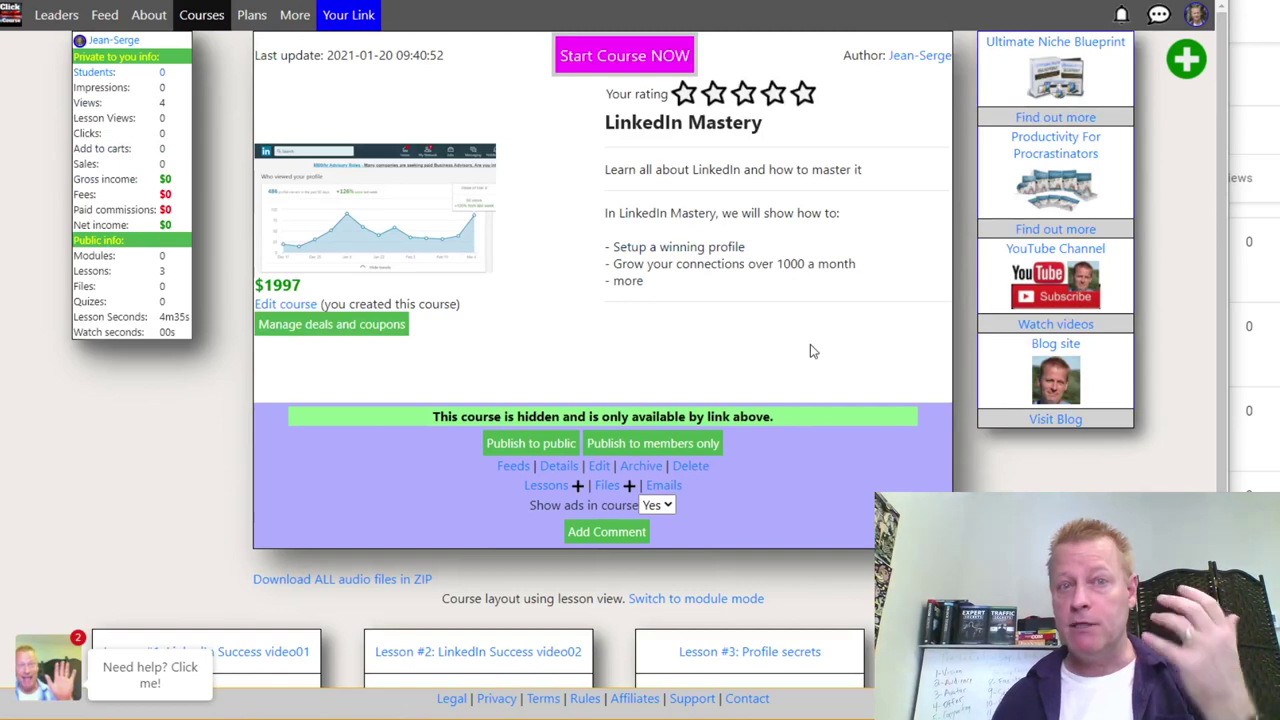
left_click_drag(517, 416, 718, 417)
left_click(740, 416)
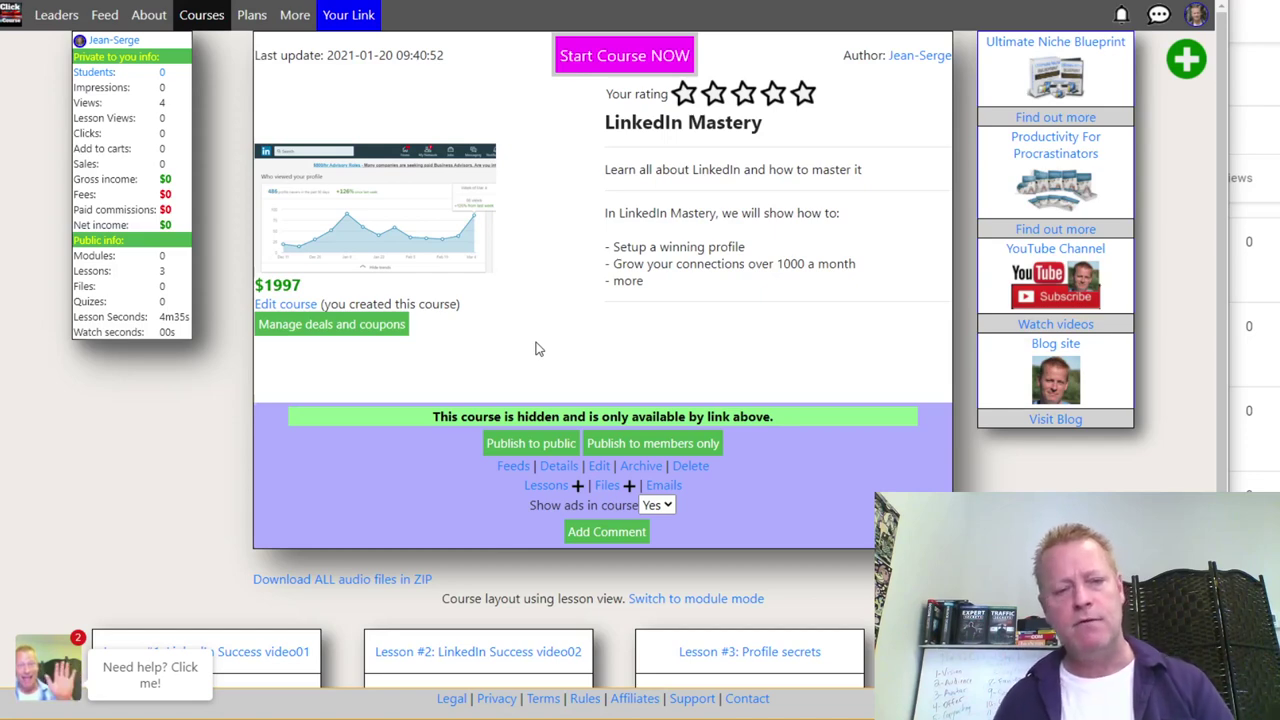
- Open the course's deals and coupons manager and look over its Deals and Coupons sections
left_click(323, 328)
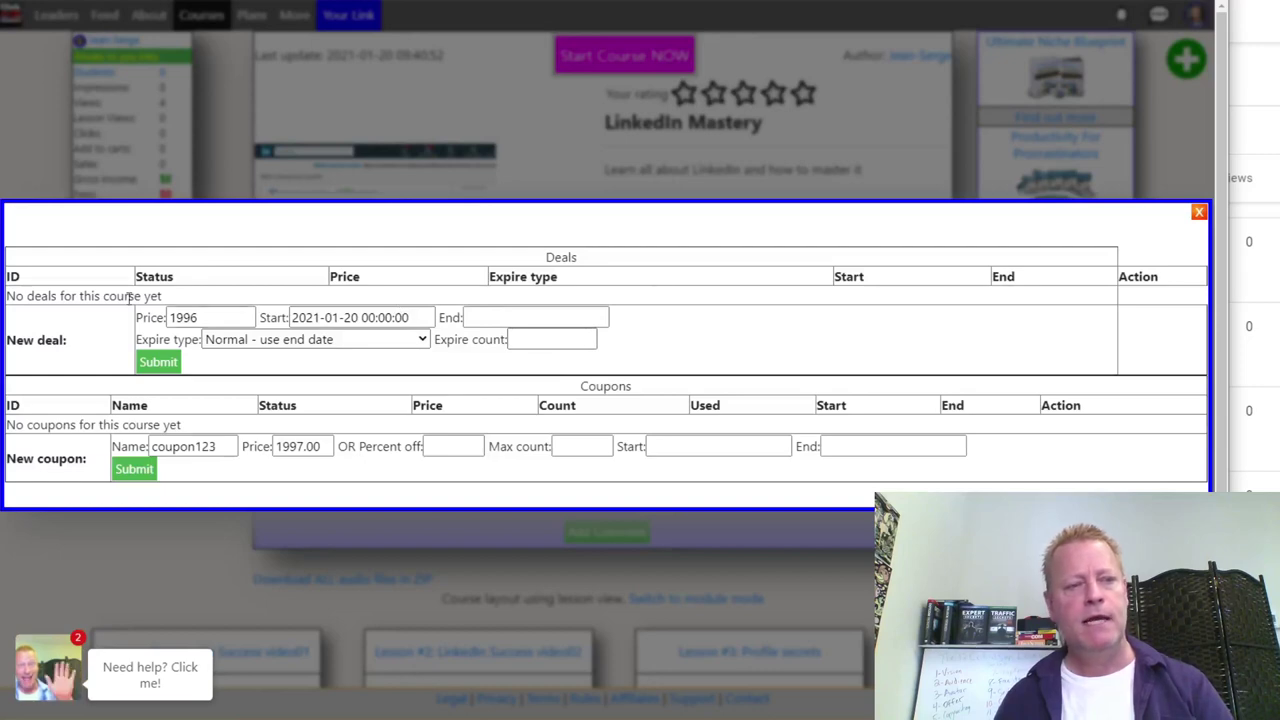
left_click(1198, 214)
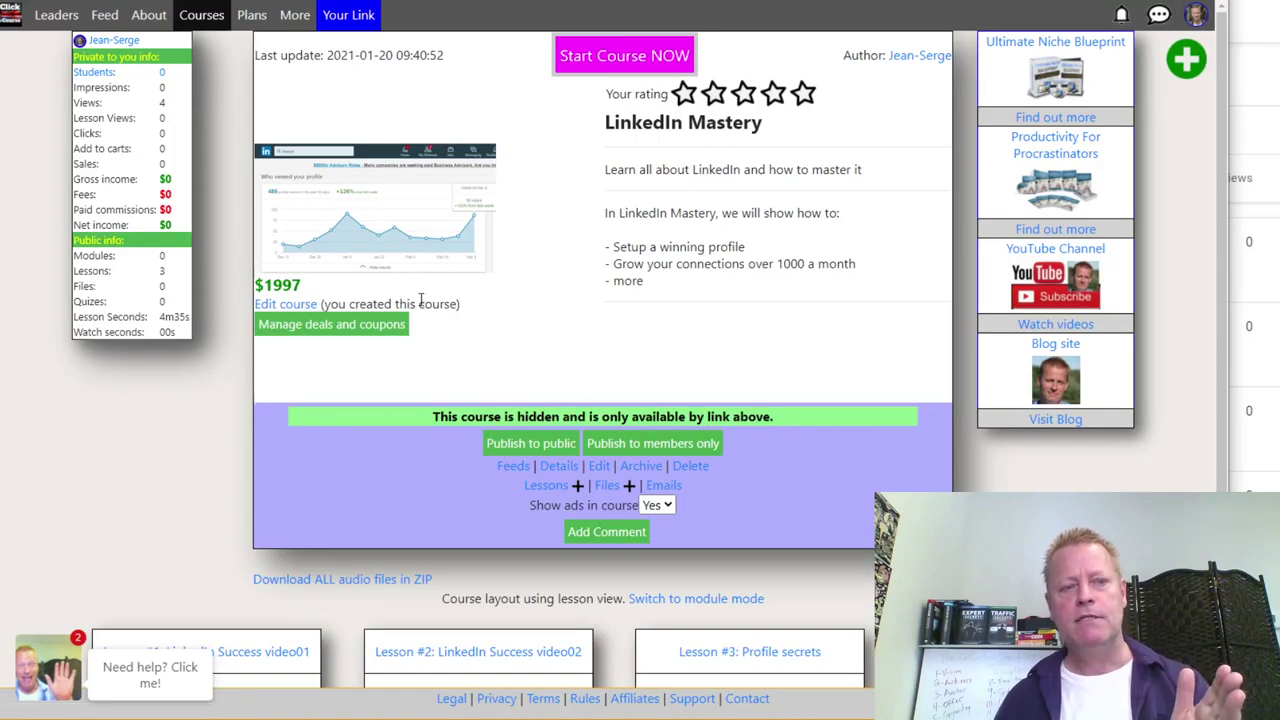
left_click(336, 324)
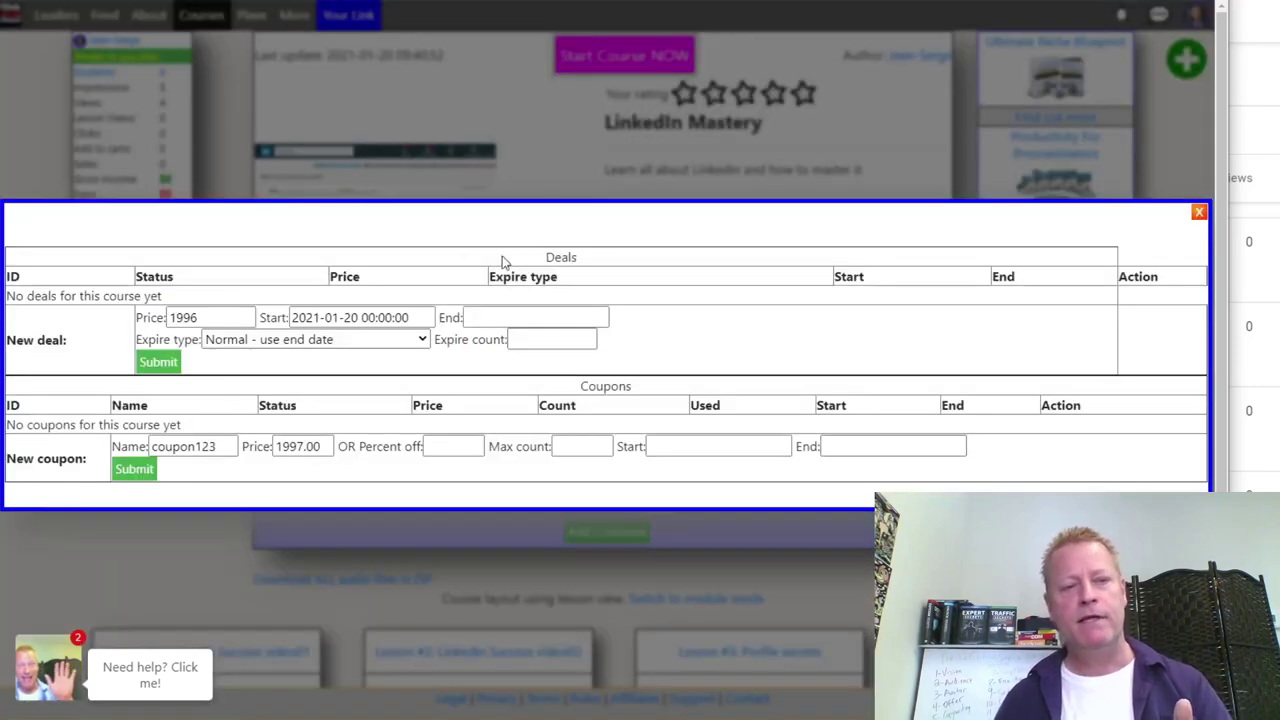
double_click(584, 257)
double_click(578, 386)
left_click(708, 305)
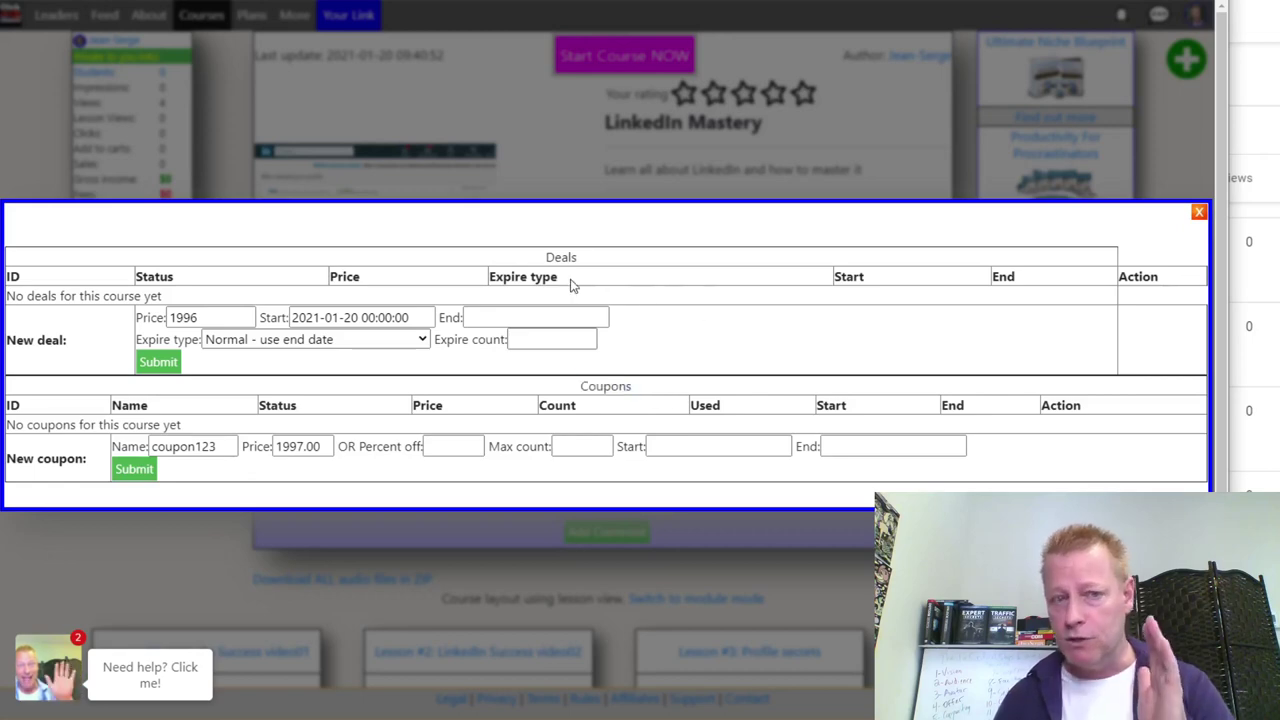
- Create a course deal priced at 997 with end date 2021-03-31, submit it, and close the deals and coupons manager
left_click_drag(204, 317, 145, 316)
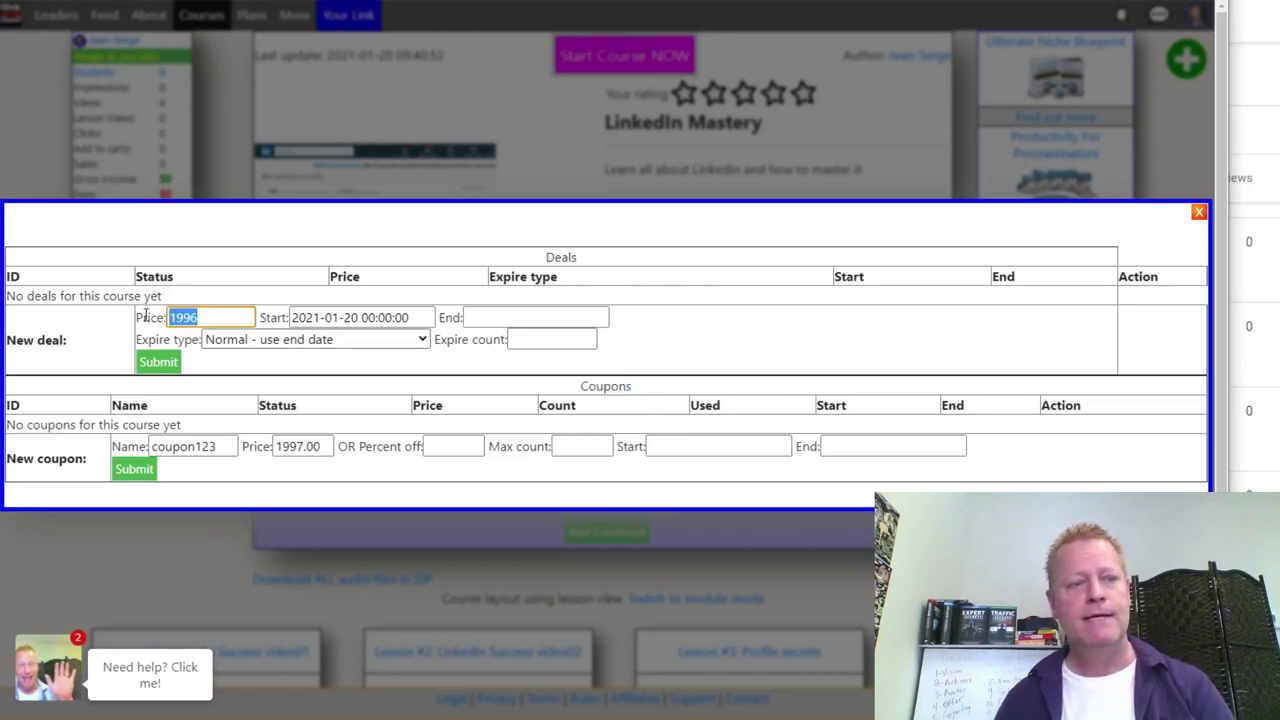
type("997")
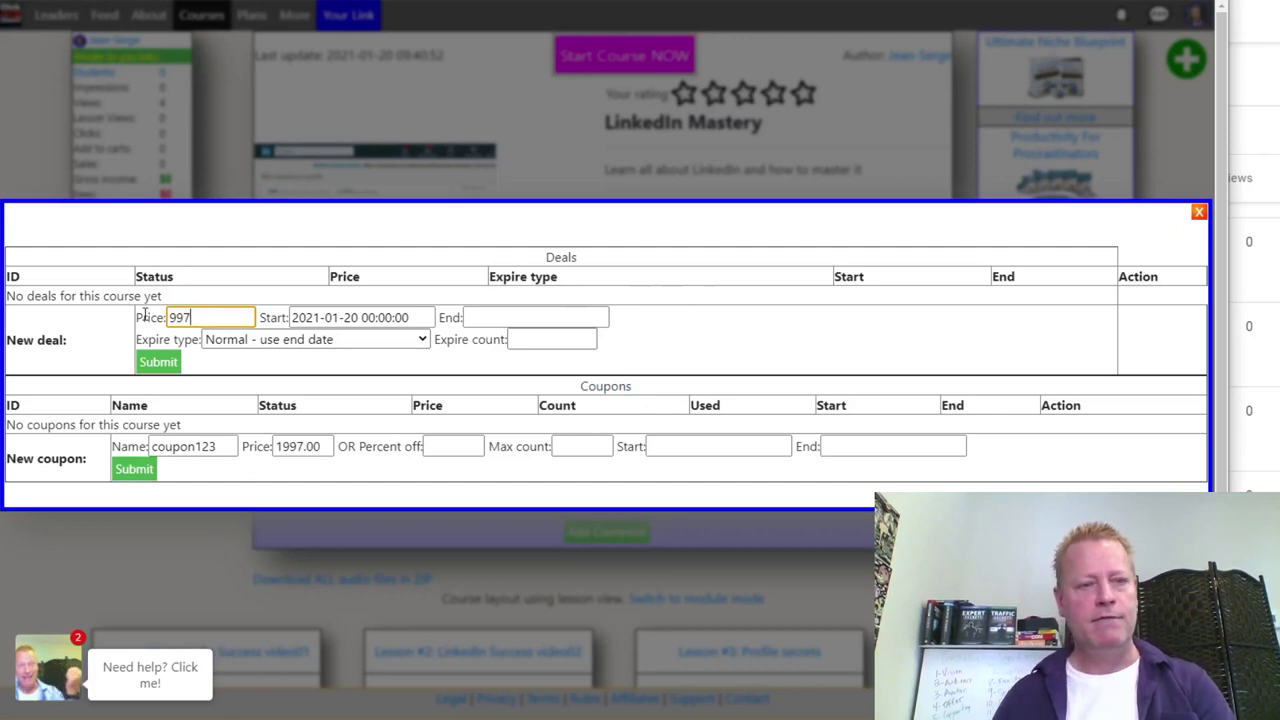
key("Tab")
key("Tab")
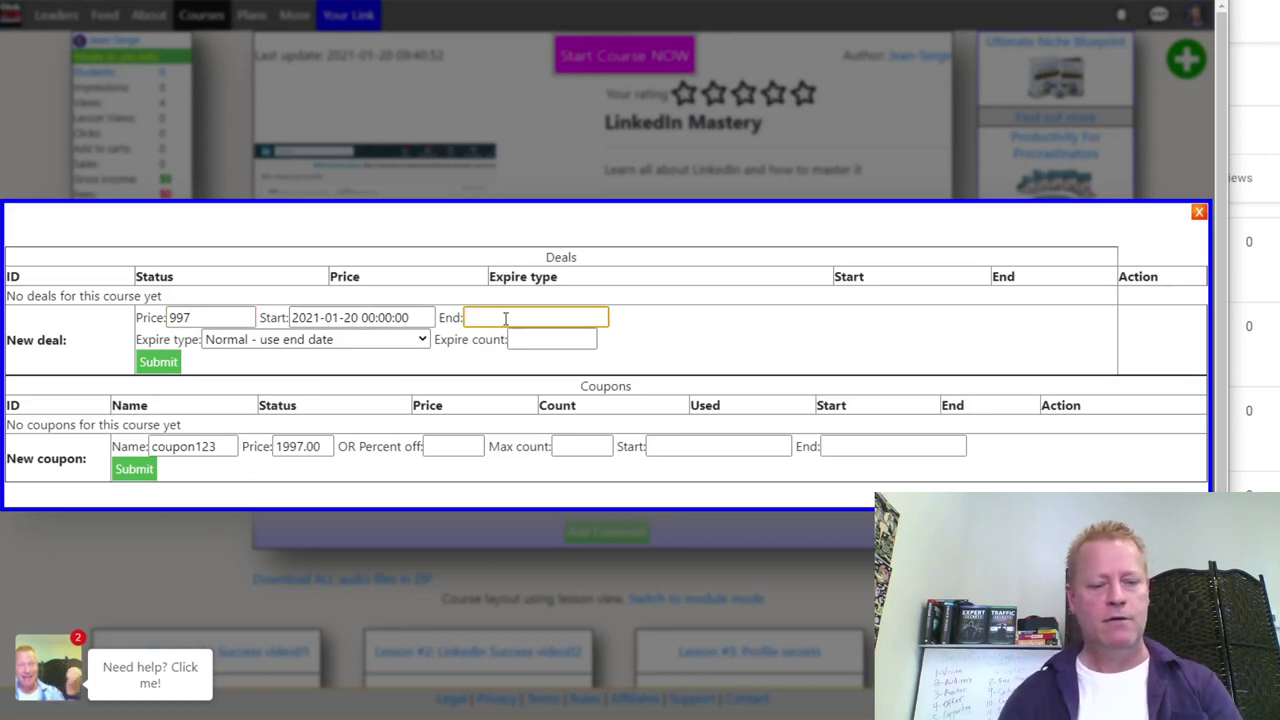
type("2021-03-31")
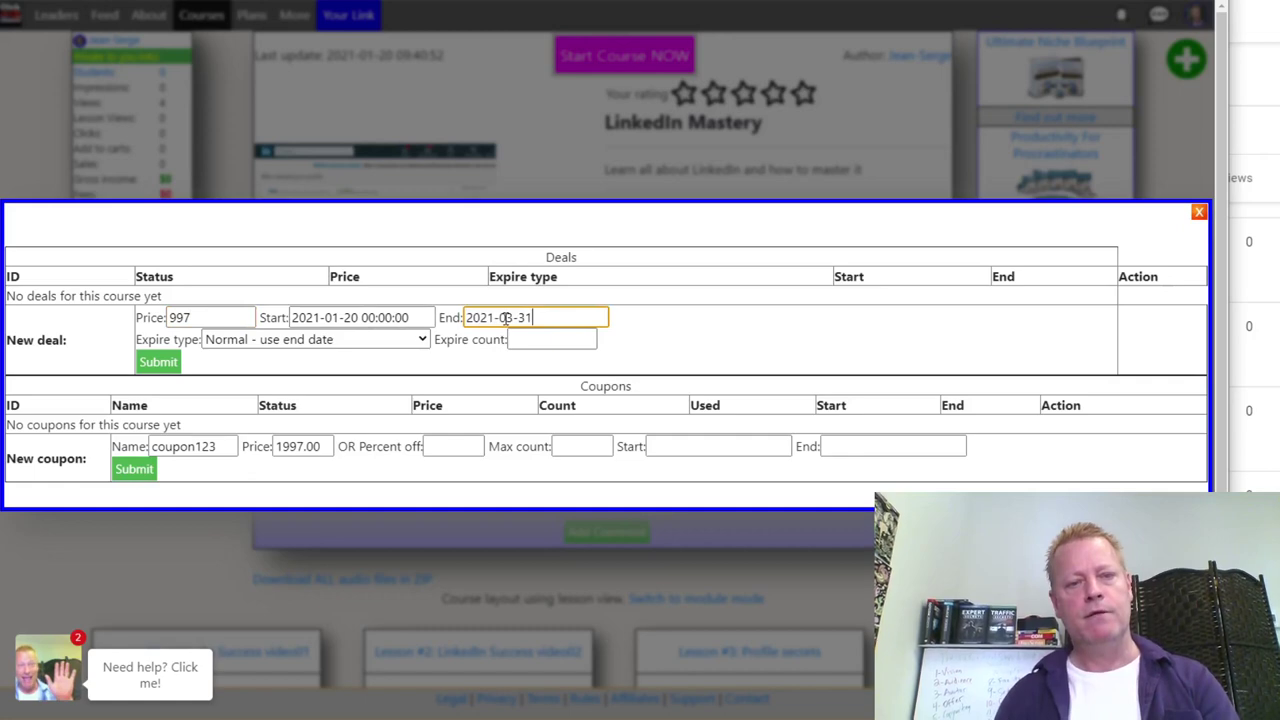
left_click(523, 339)
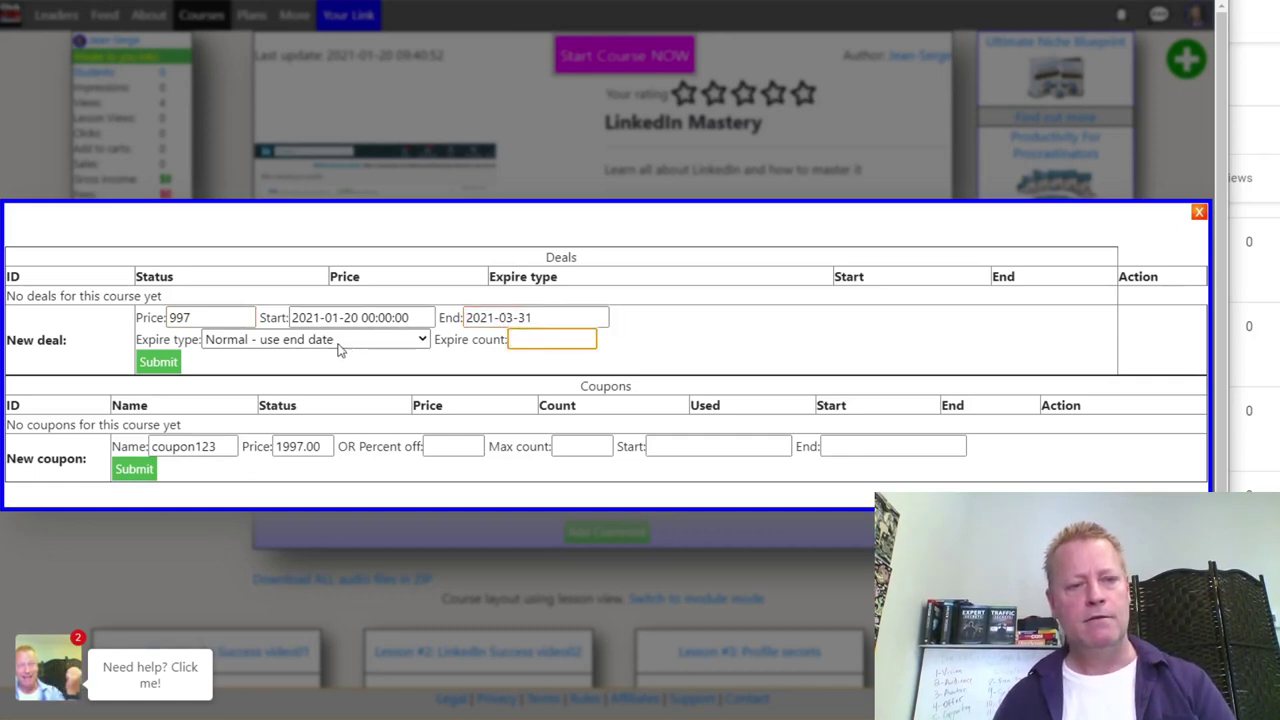
left_click(160, 364)
left_click(610, 372)
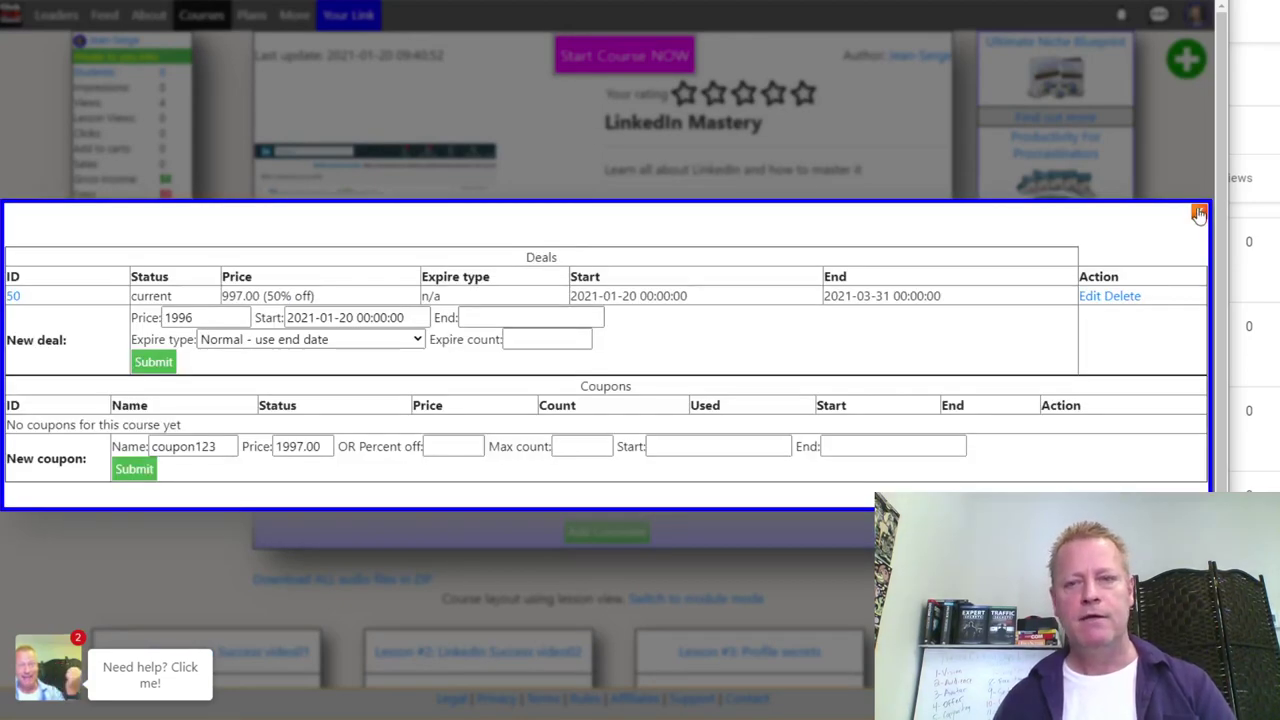
left_click(1200, 209)
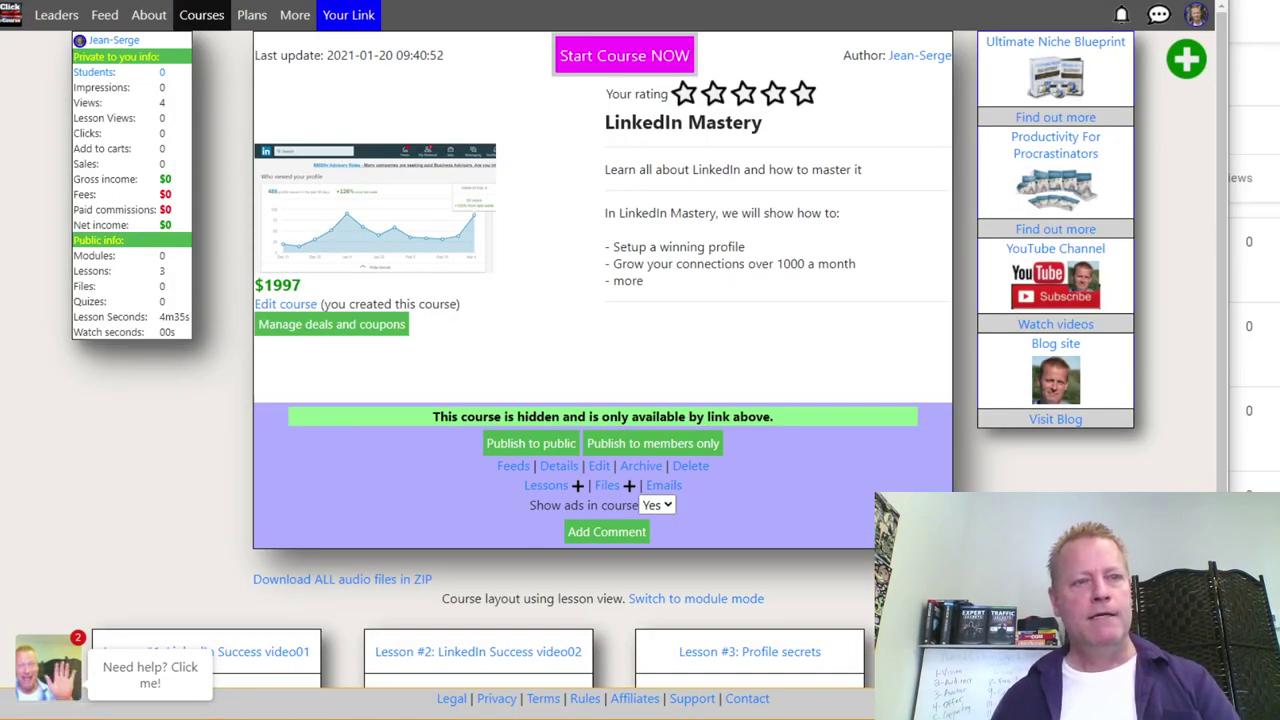
- Switch to the logged-out browser window and check the deal price and end date on the public LinkedIn Mastery page
mouse_move(483, 165)
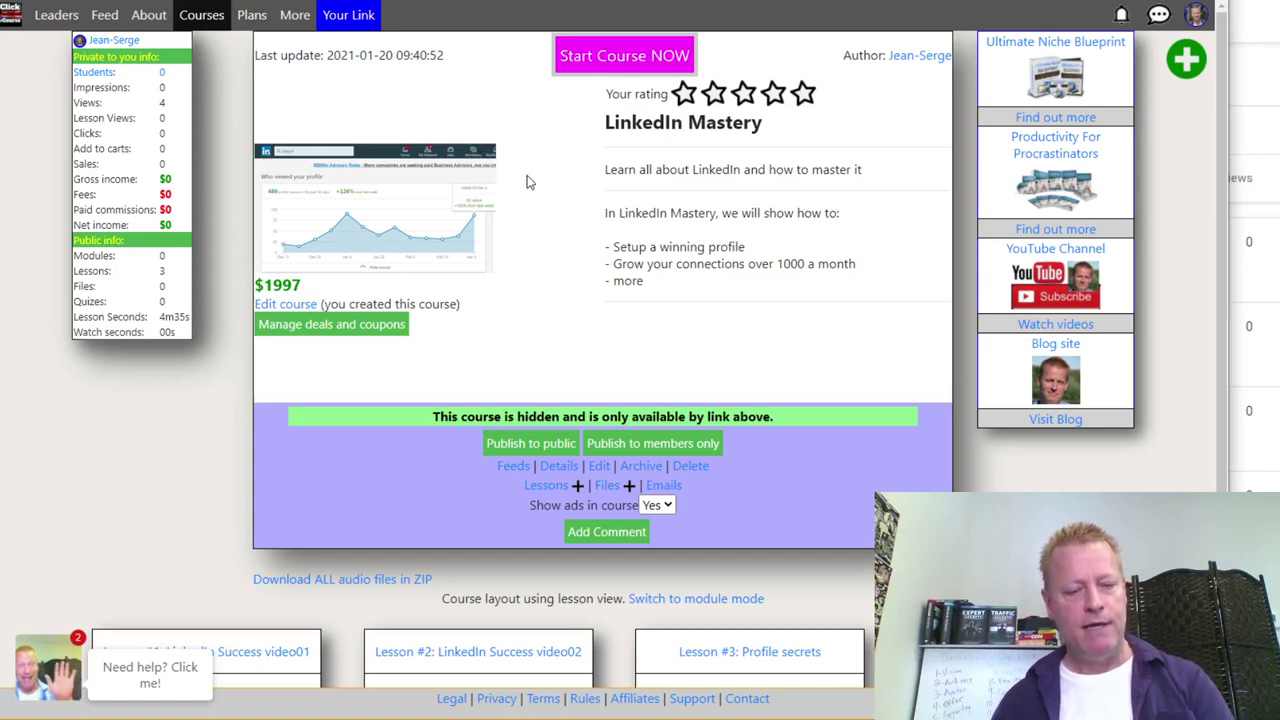
key("alt+Tab")
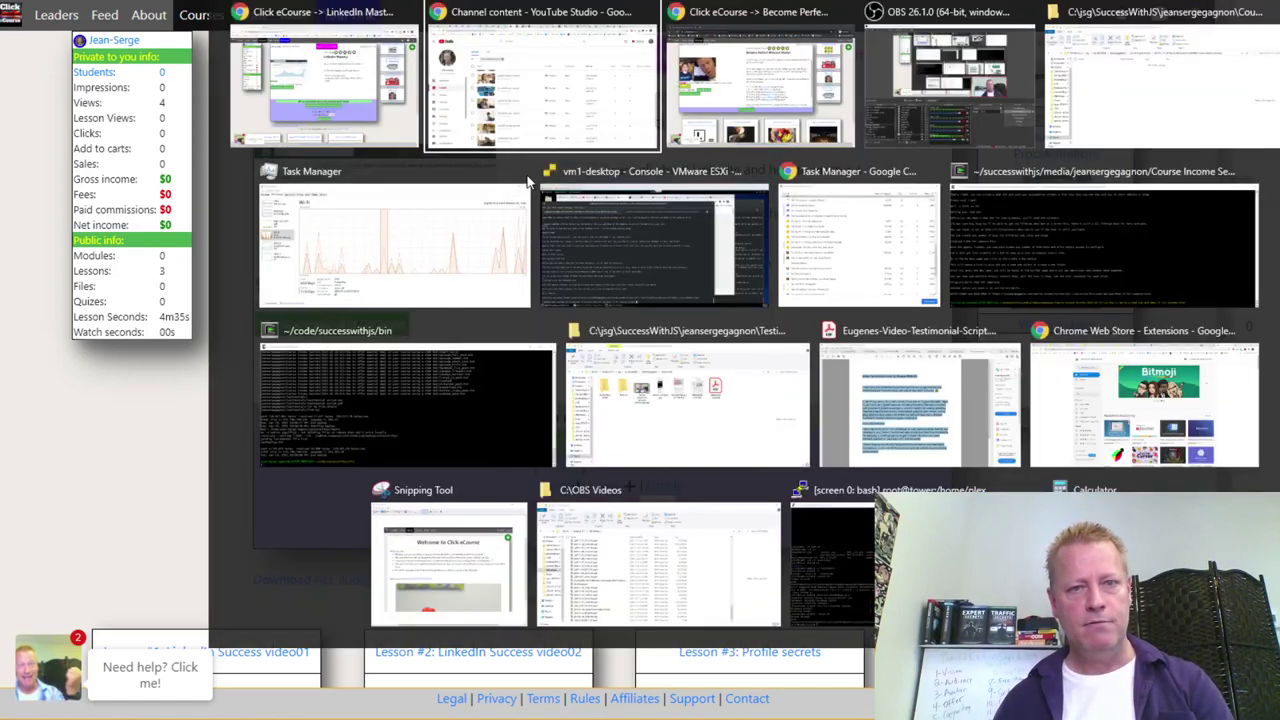
key("alt+Tab")
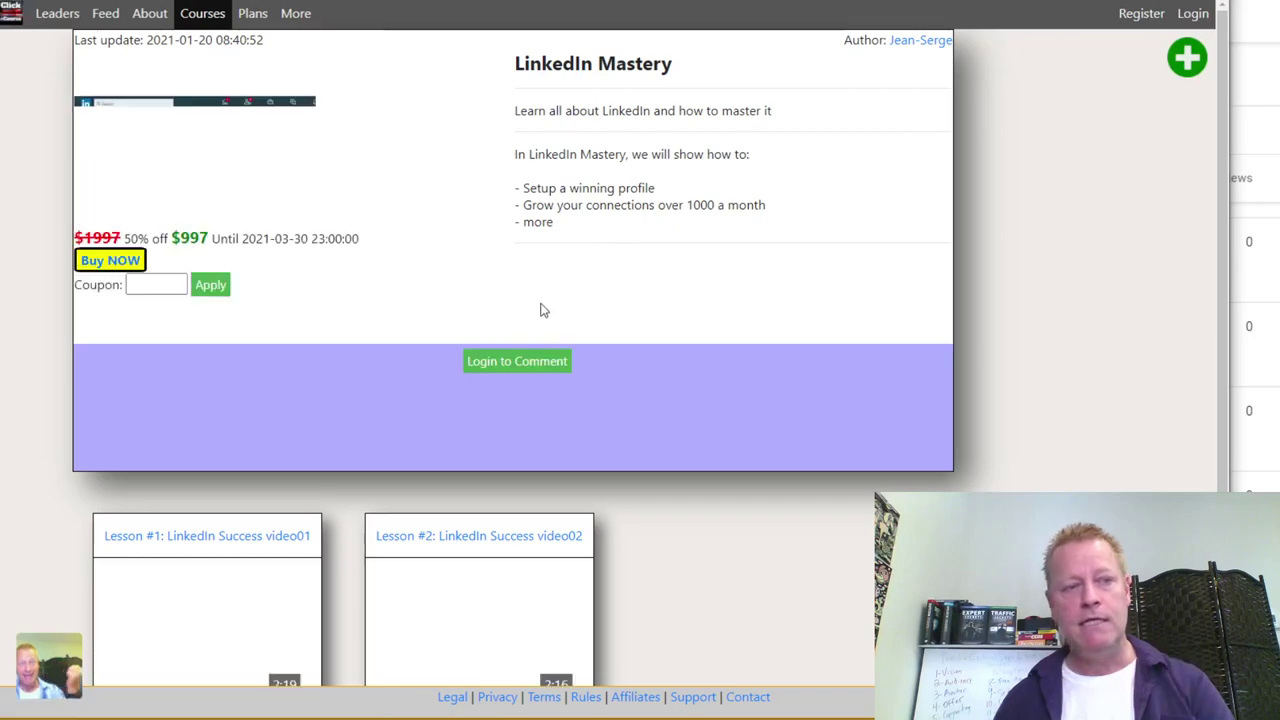
left_click_drag(172, 243, 417, 262)
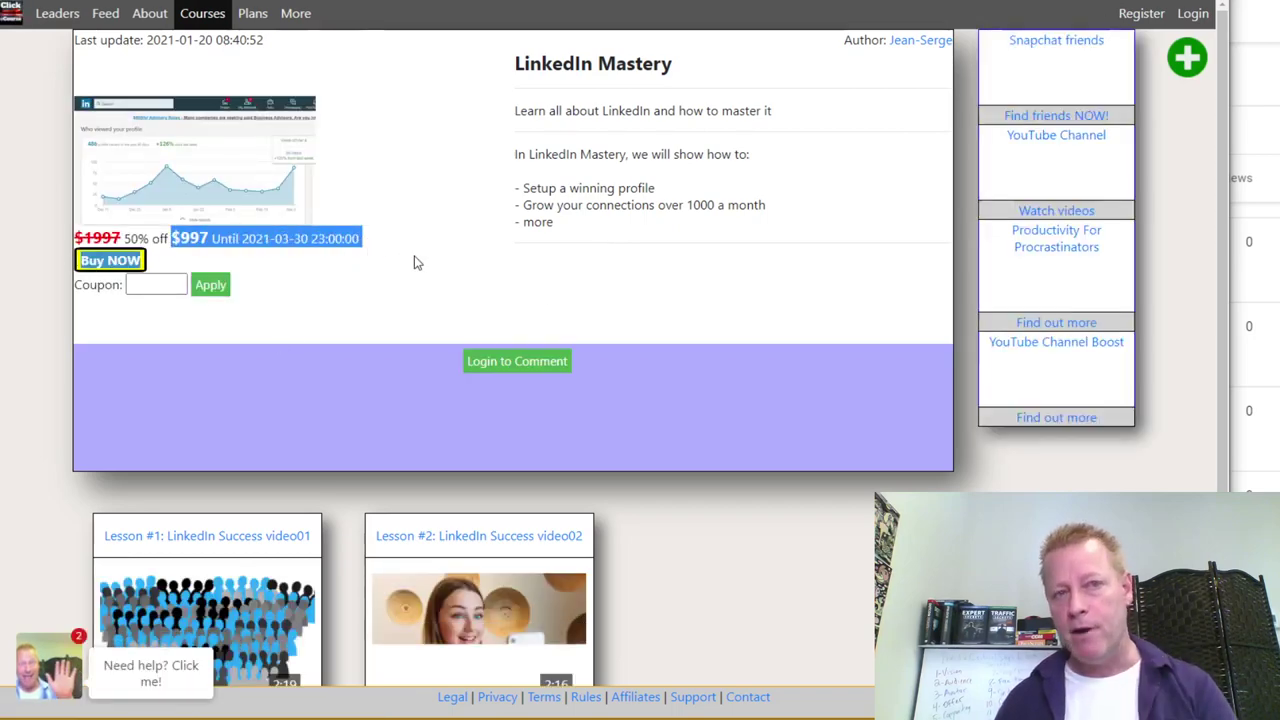
left_click(246, 221)
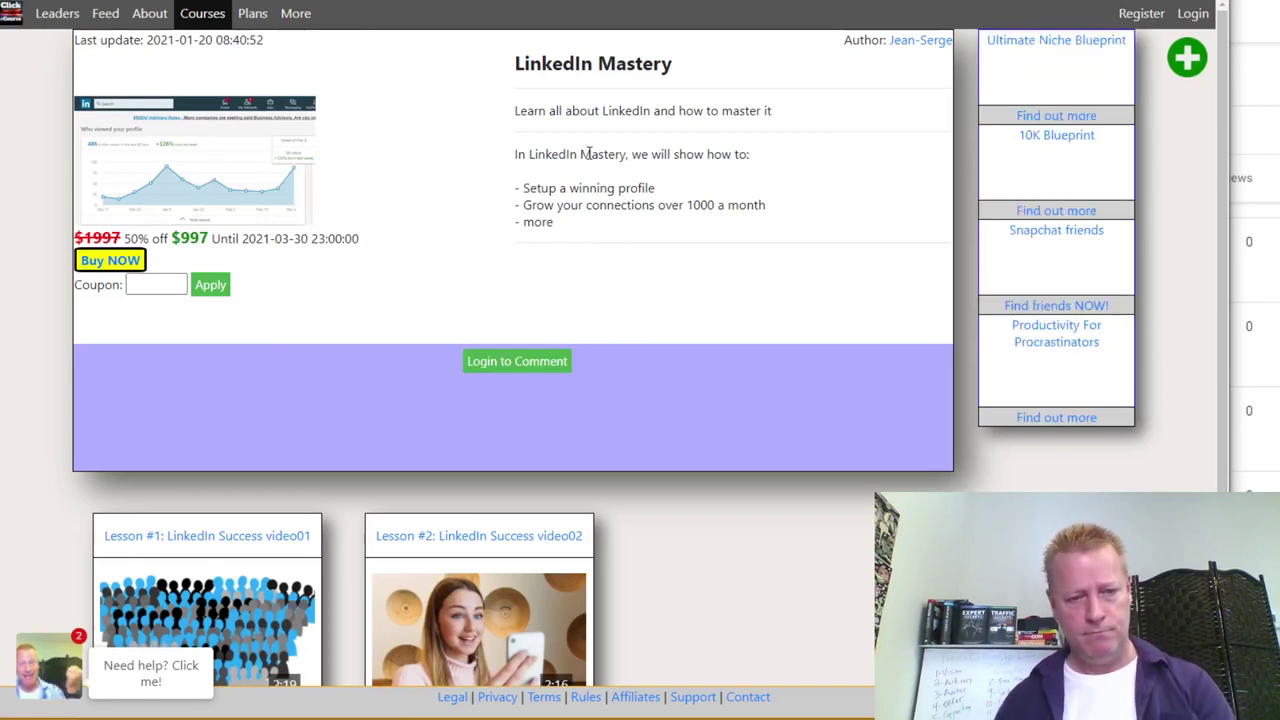
- Return to the course owner's page and reopen the deals and coupons manager to review the current deal's details
key("F5")
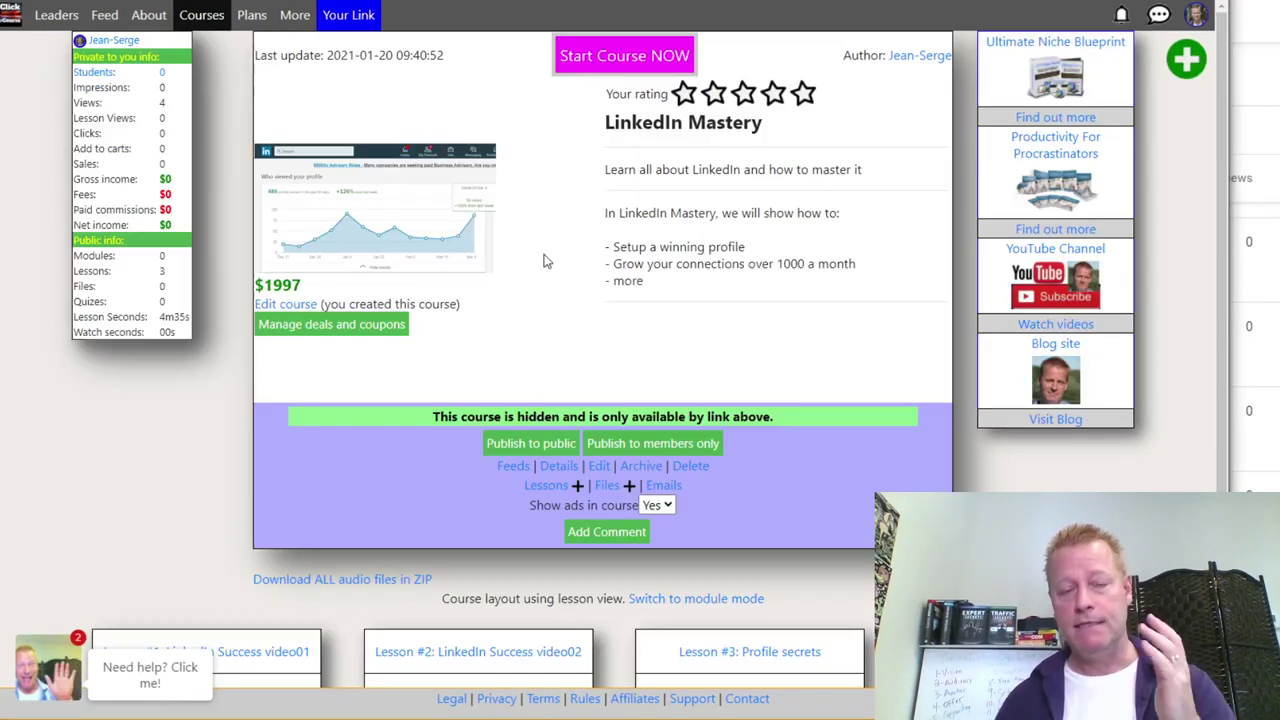
left_click(348, 326)
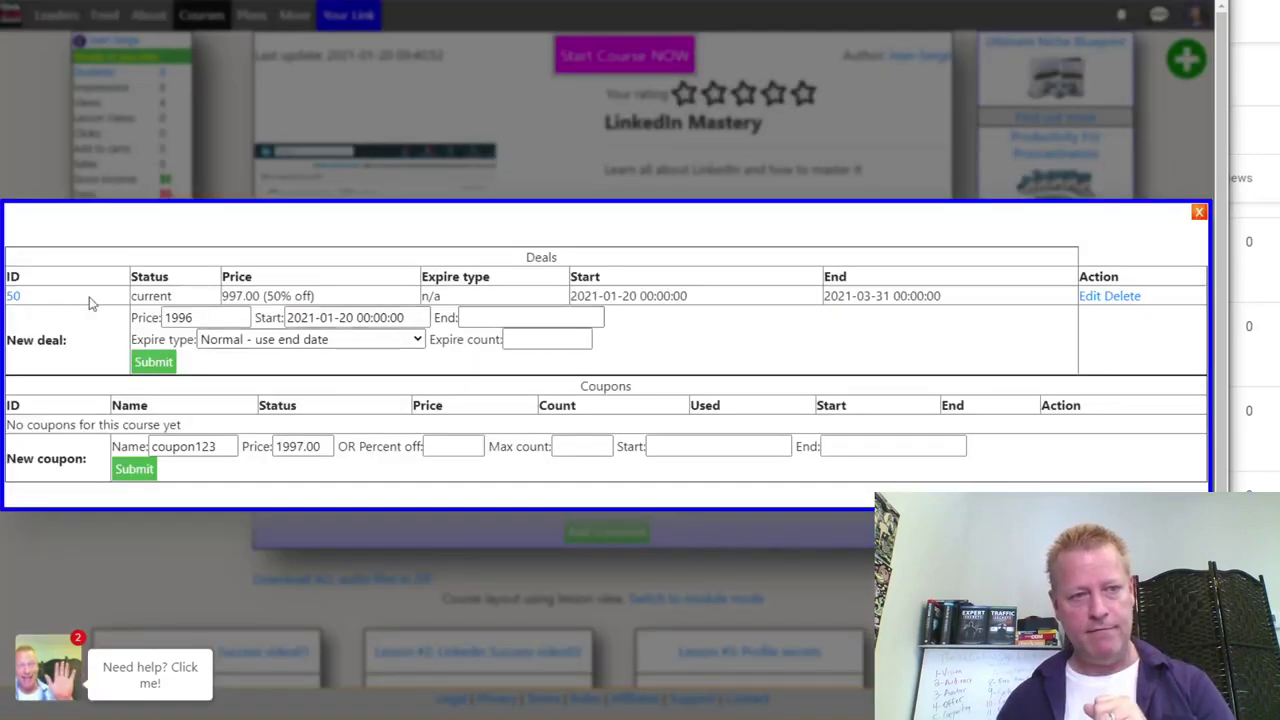
left_click_drag(157, 312, 998, 301)
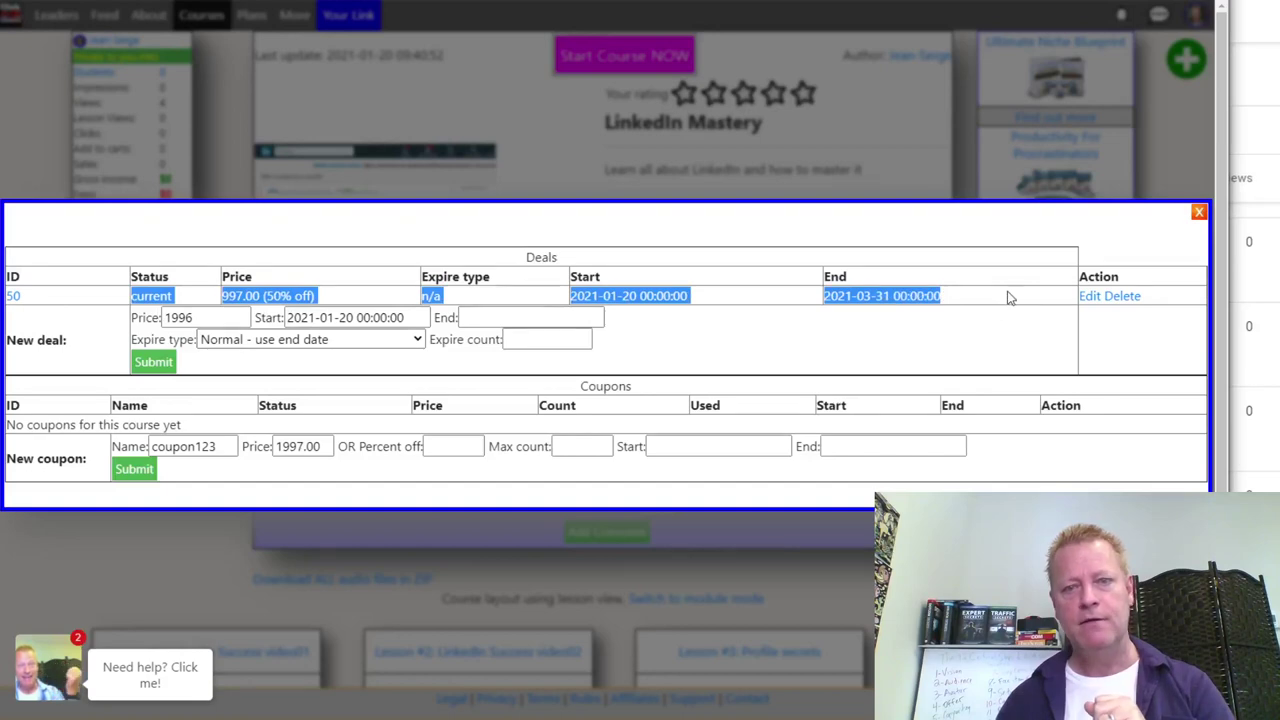
left_click(840, 315)
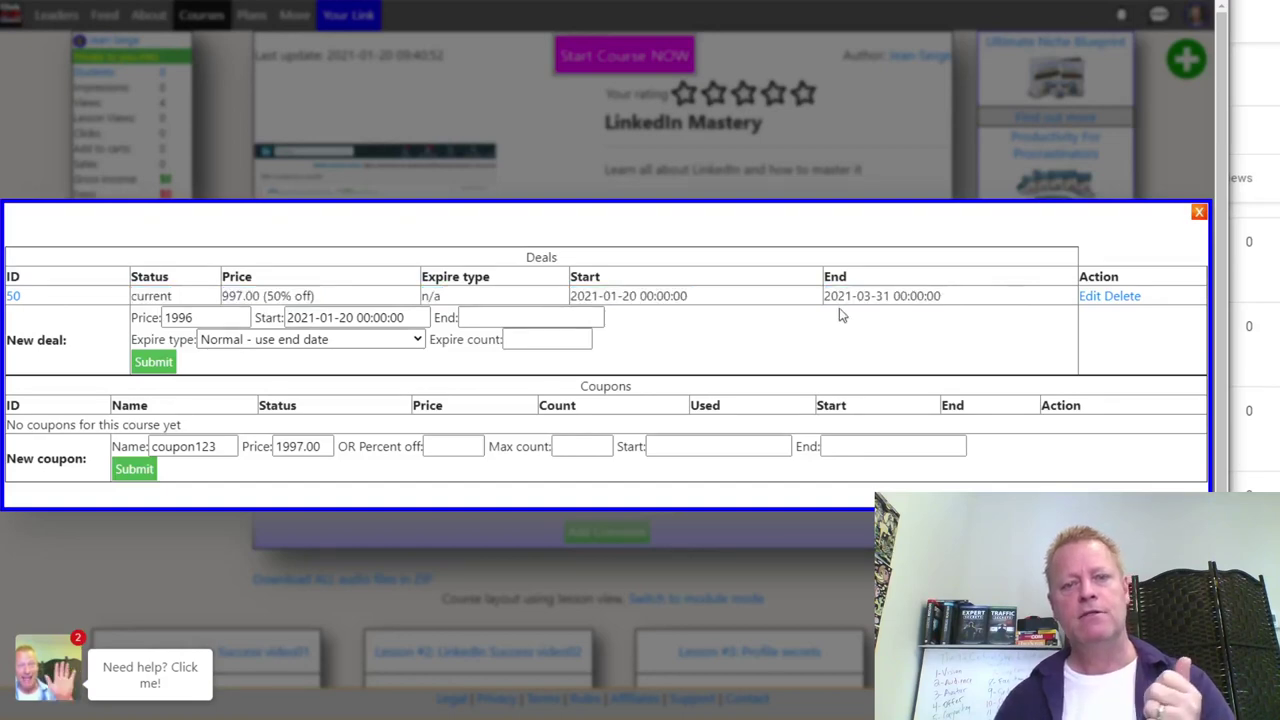
- Set the new deal's price to 495 and its expire type to Friday - midnight X Friday
left_click(335, 341)
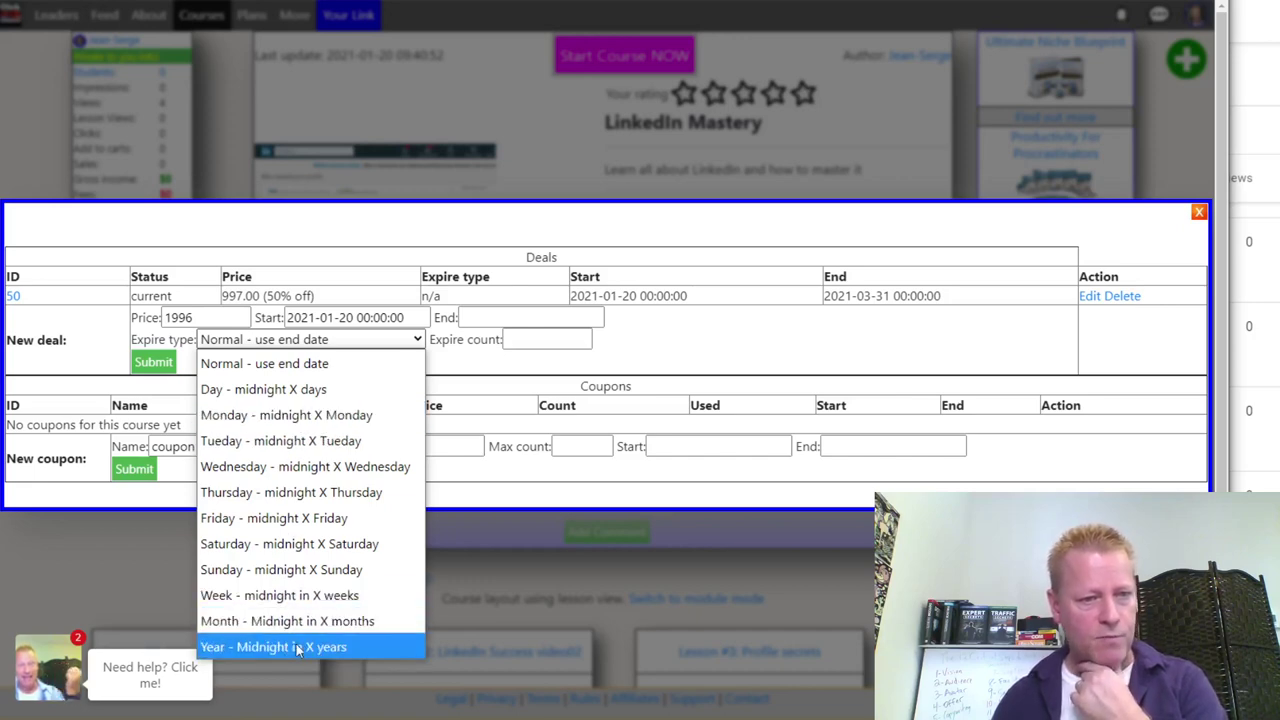
left_click(460, 368)
left_click(214, 317)
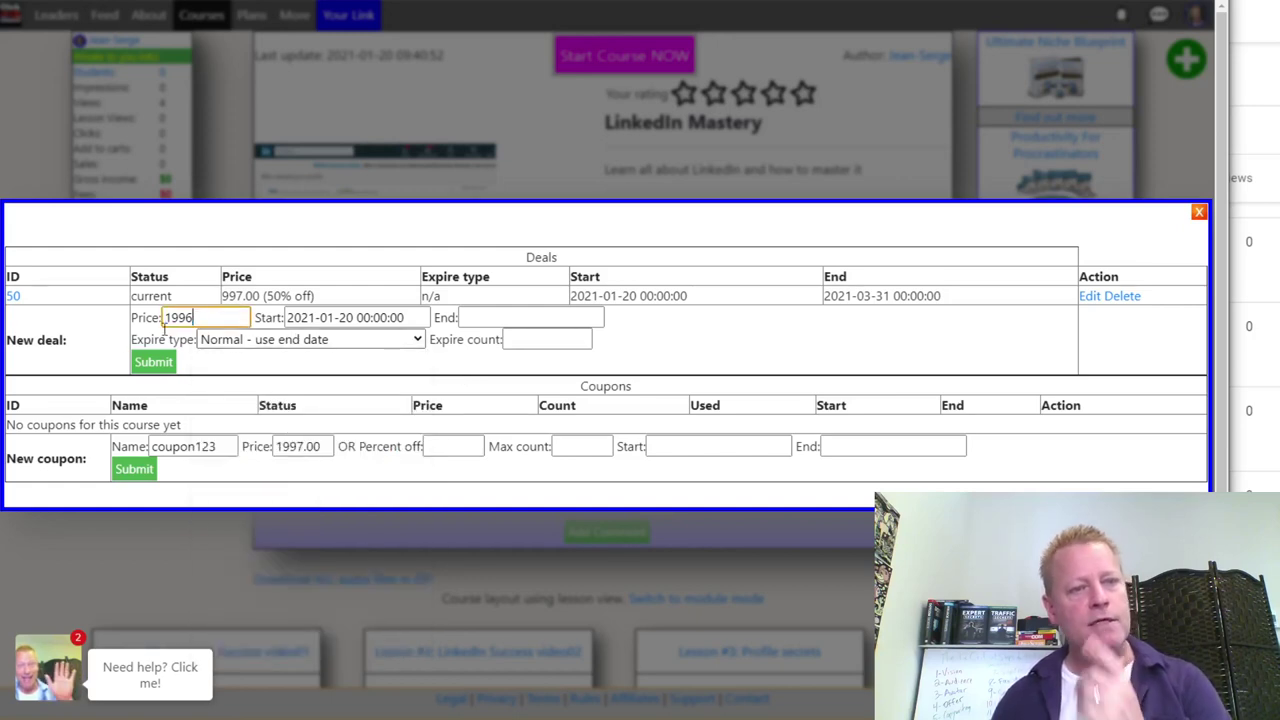
key("ctrl+a")
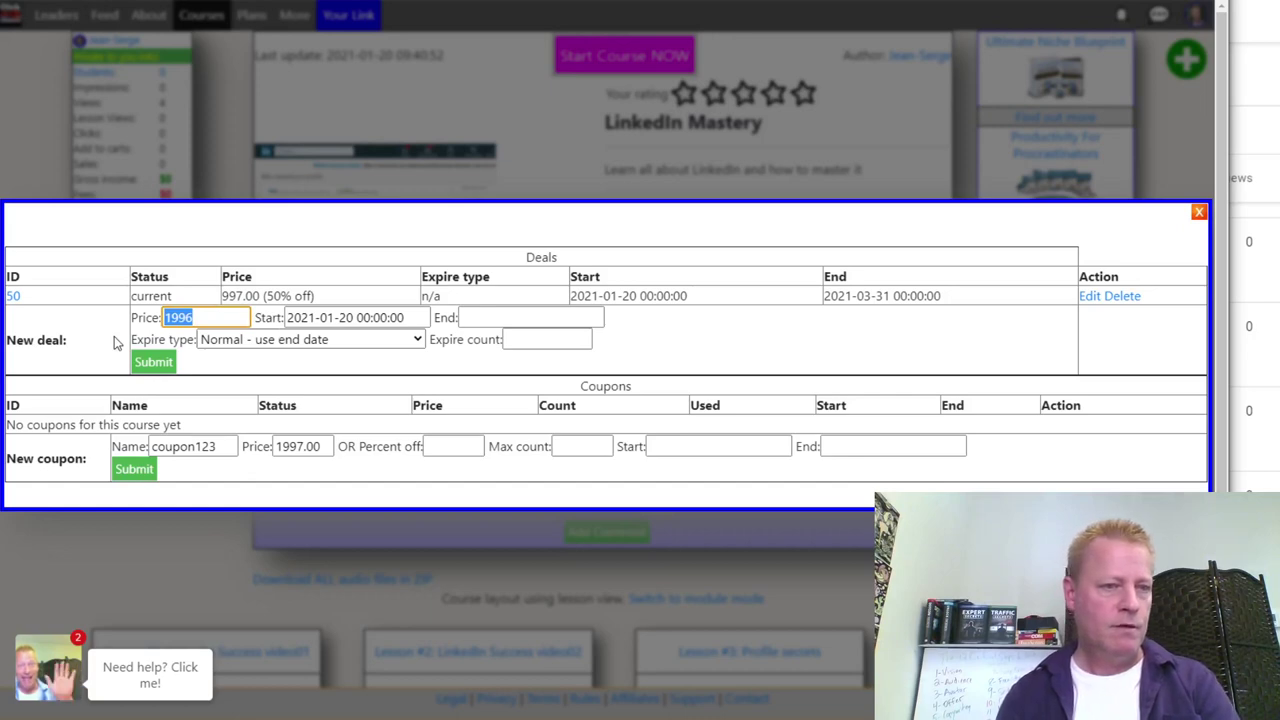
type("495")
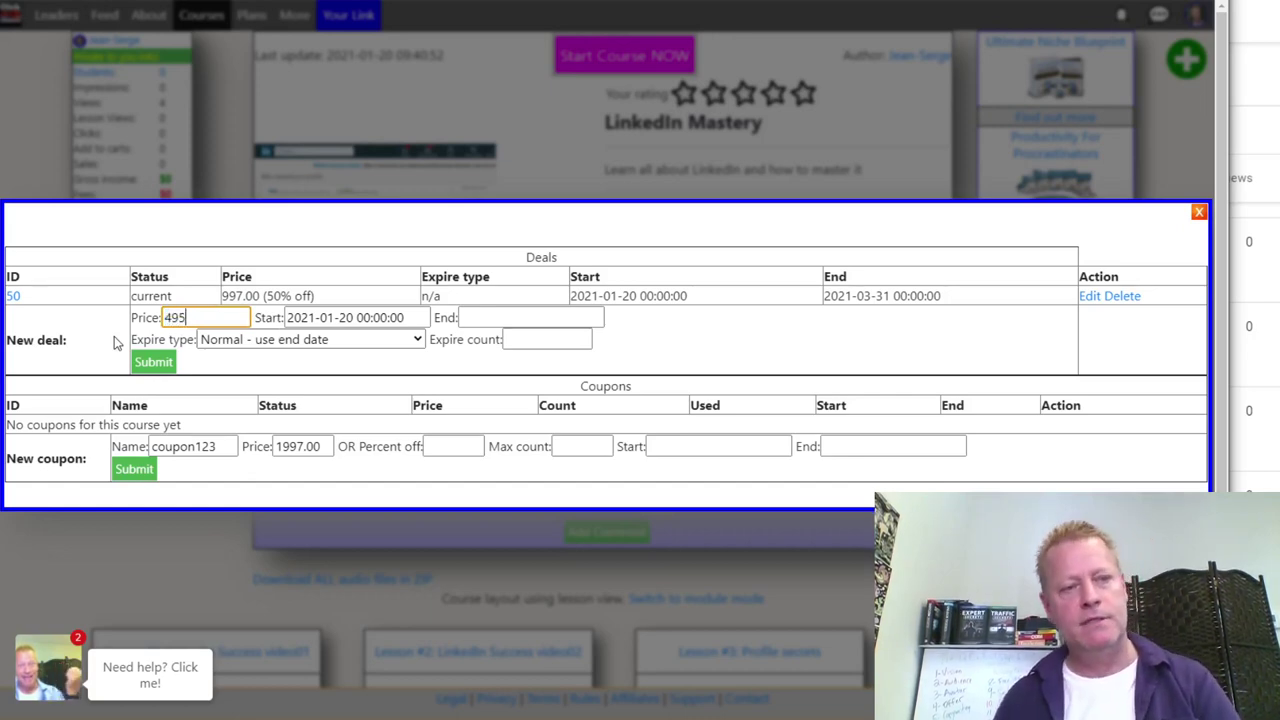
left_click(353, 318)
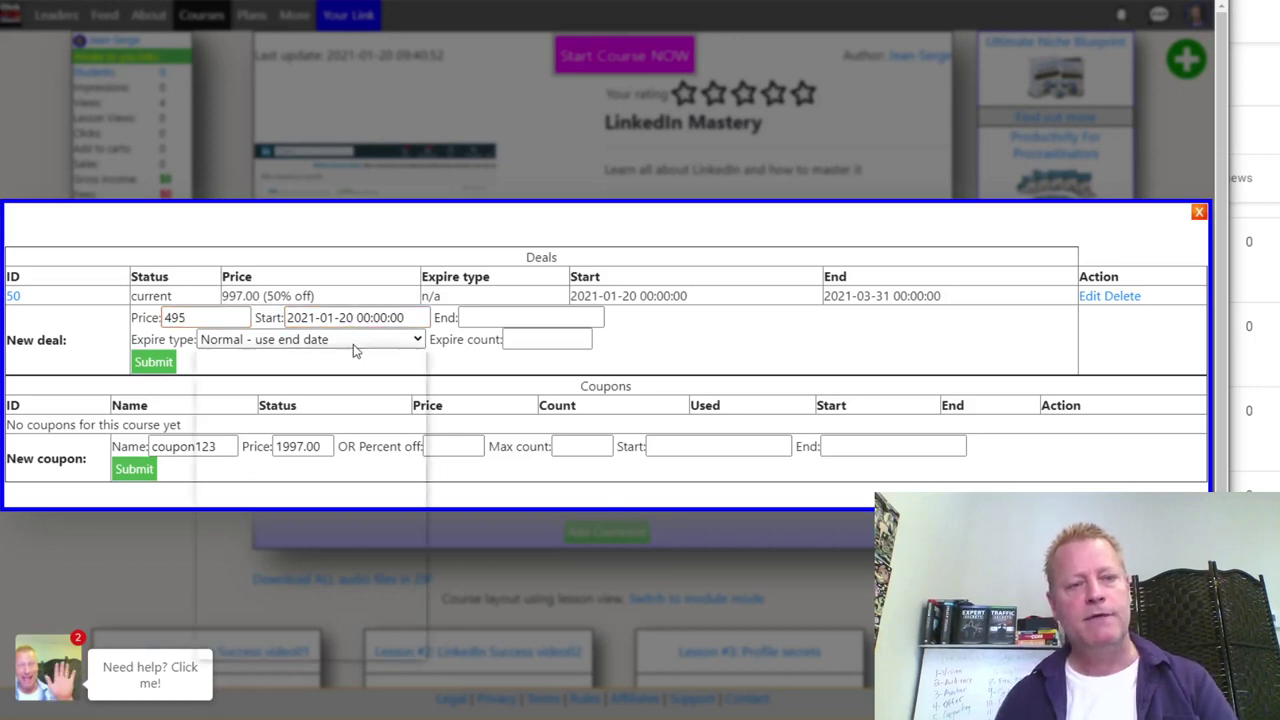
left_click(354, 341)
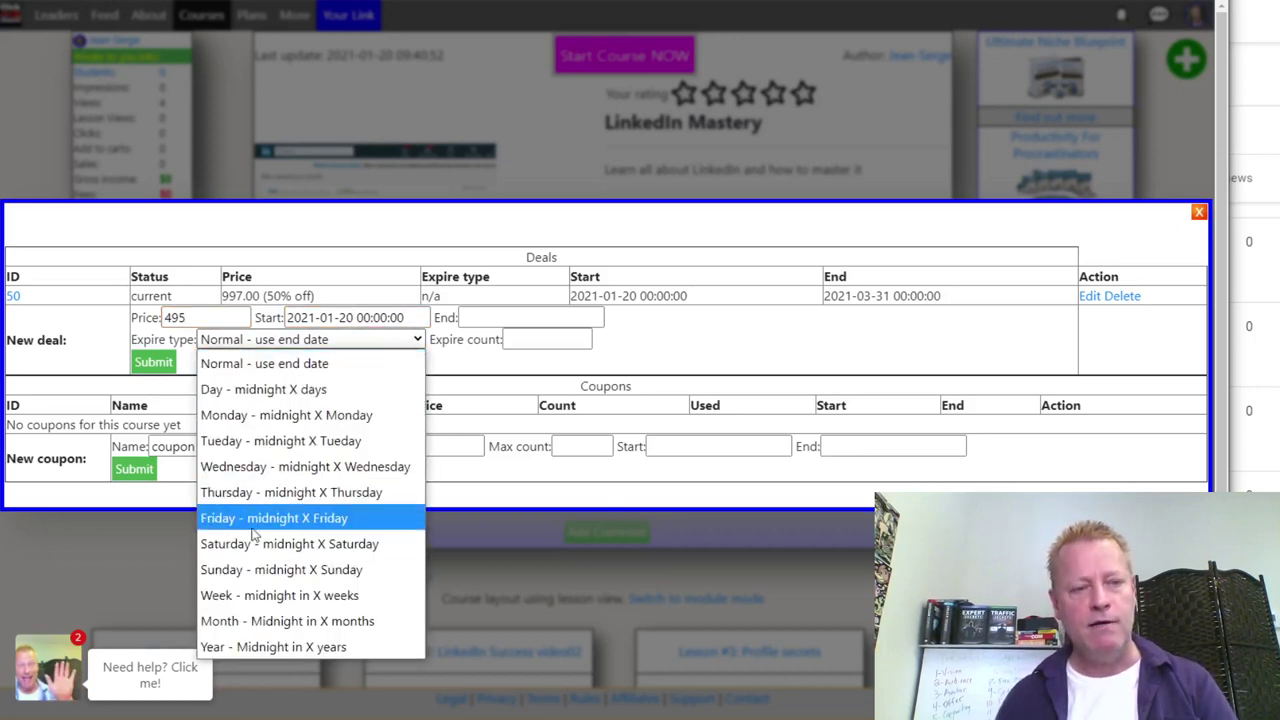
left_click(296, 518)
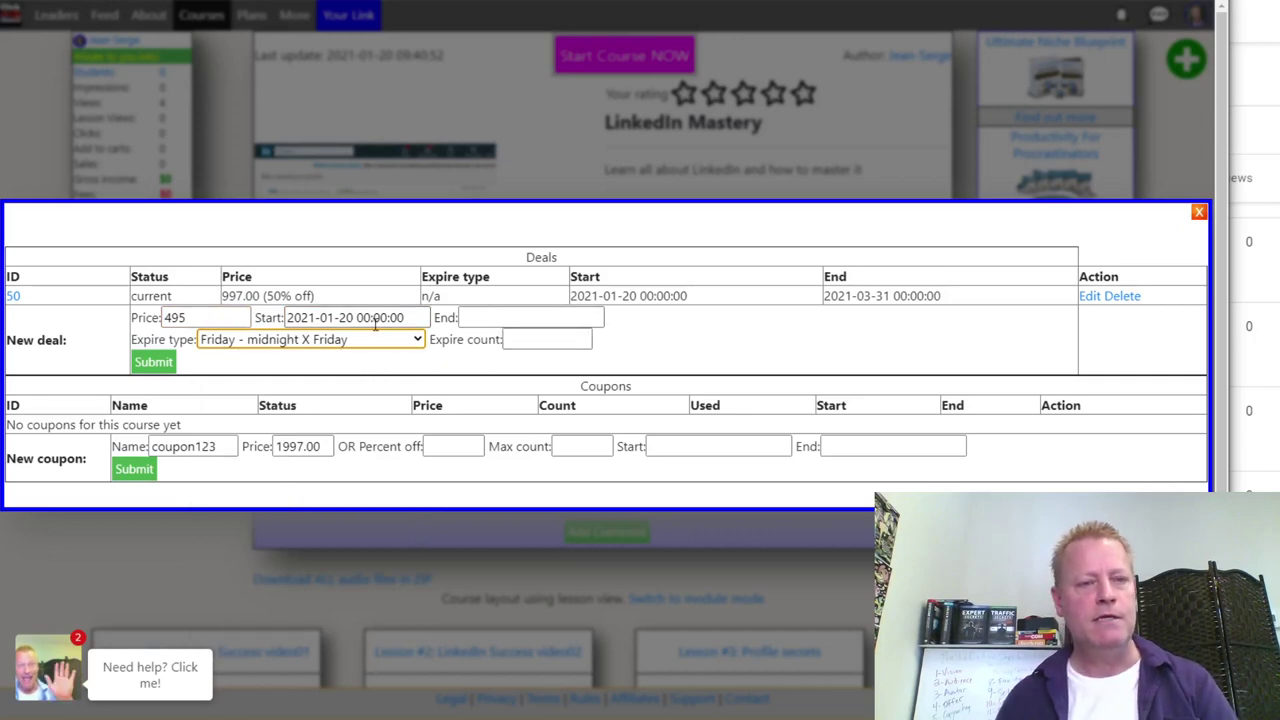
- Set the new deal's end date to 2021-03-31 and submit the deal
left_click(478, 317)
type("2021-")
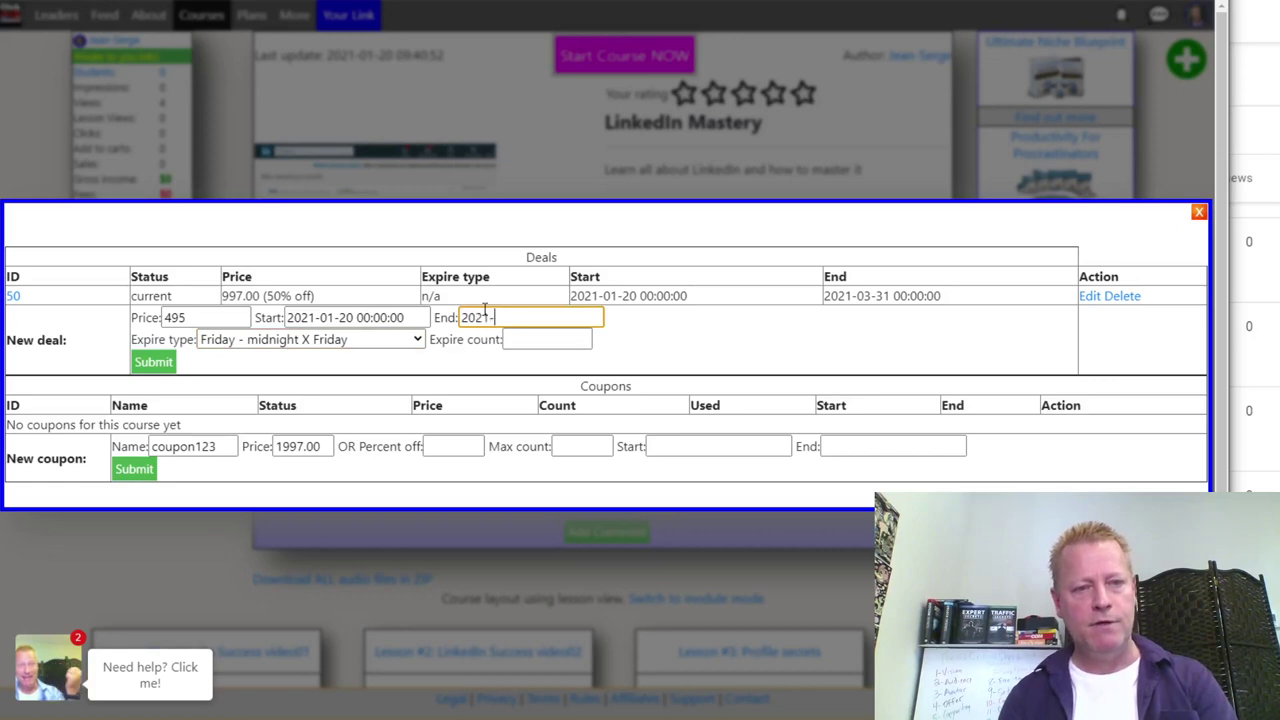
type("01")
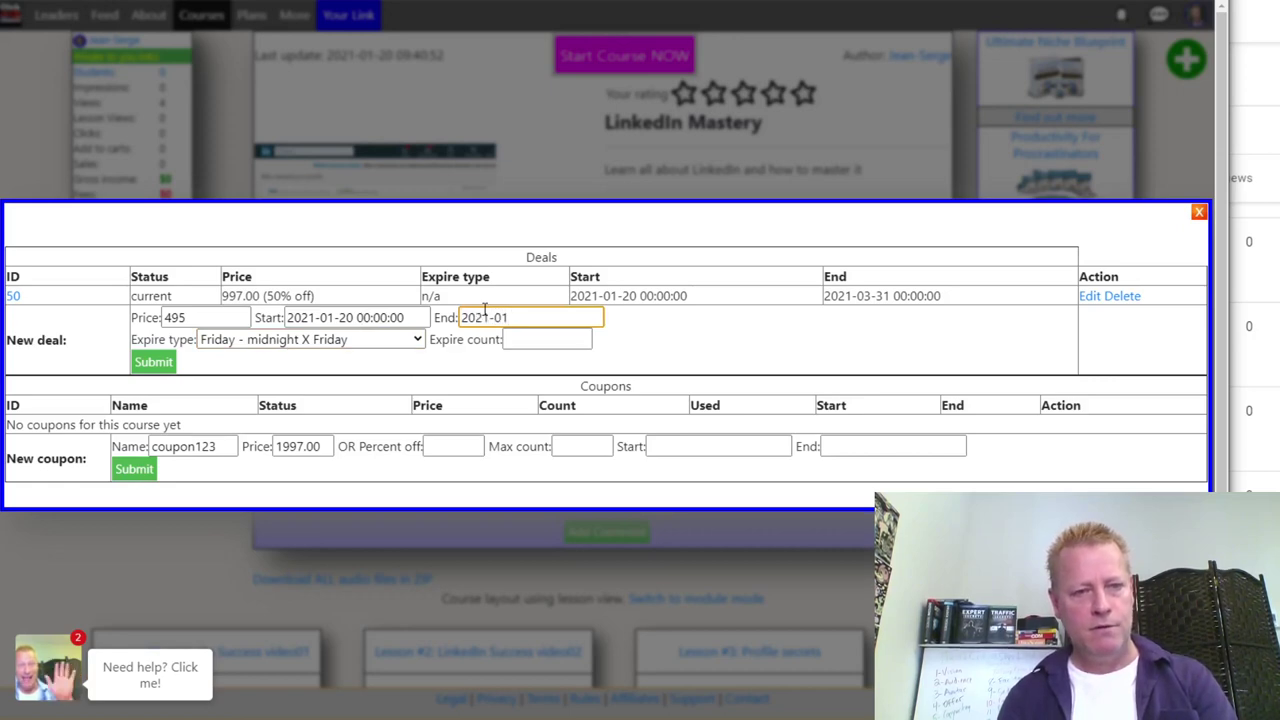
type("3-3")
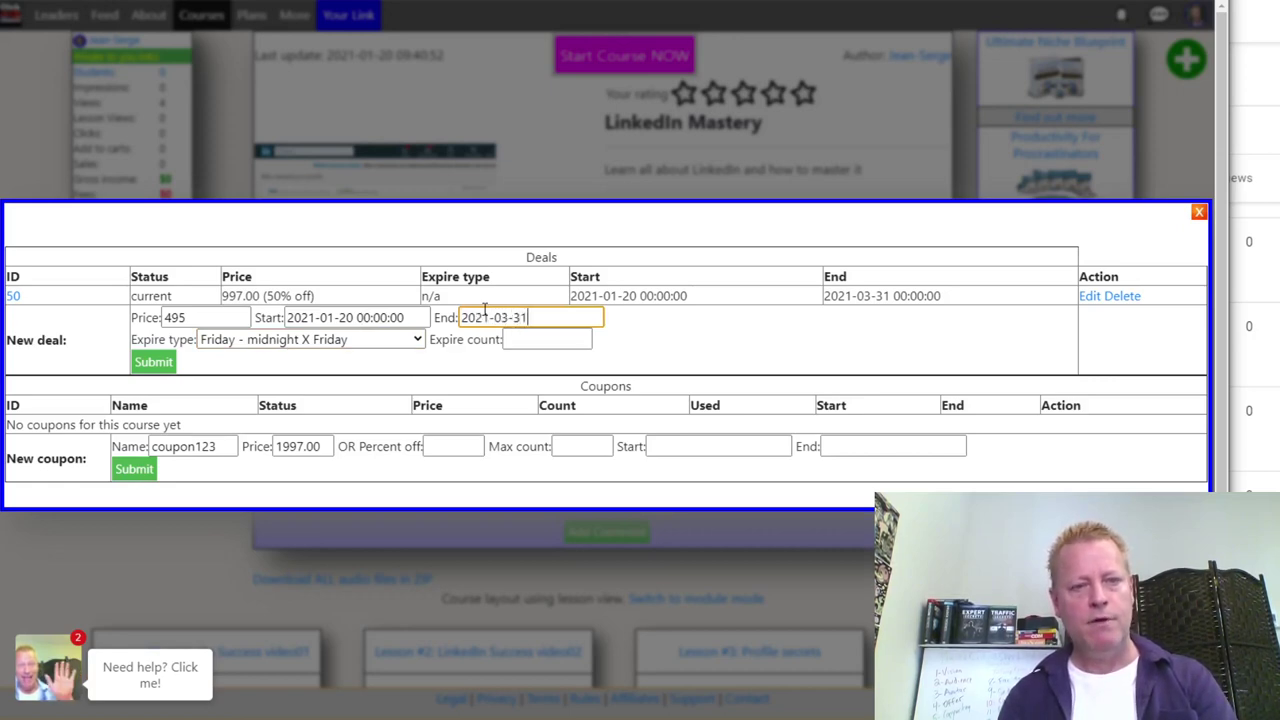
left_click(410, 376)
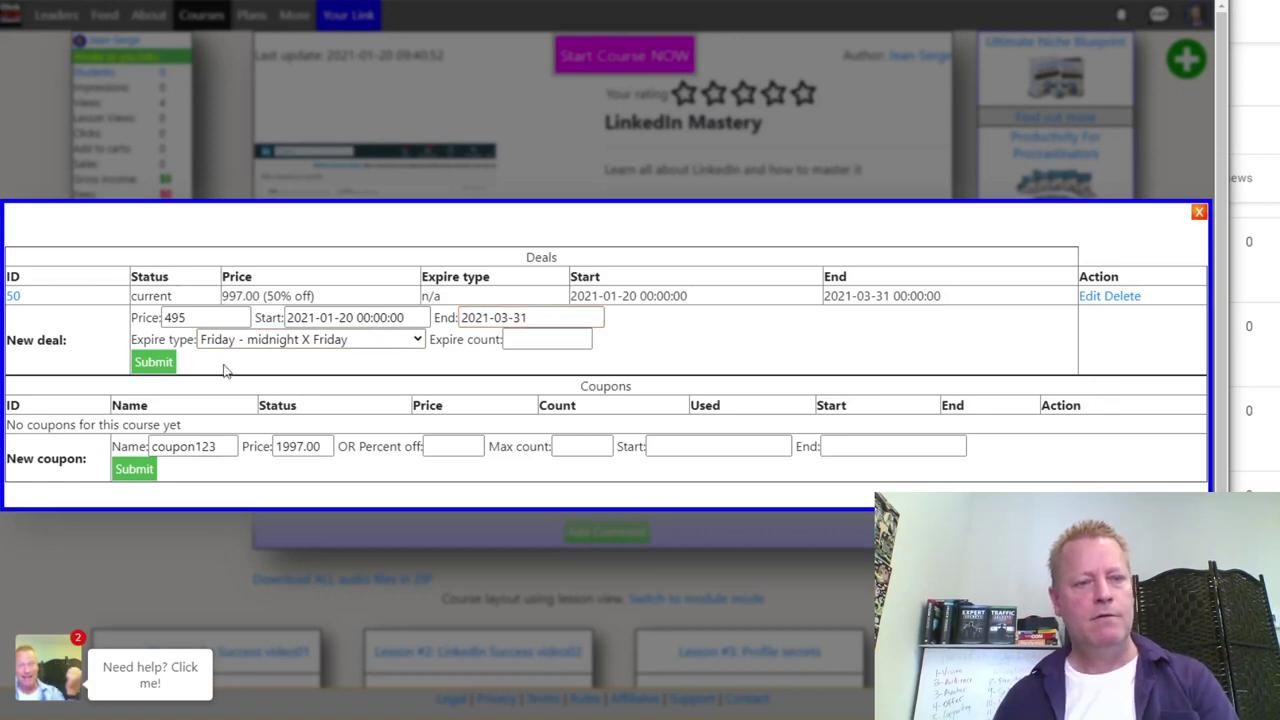
left_click(153, 362)
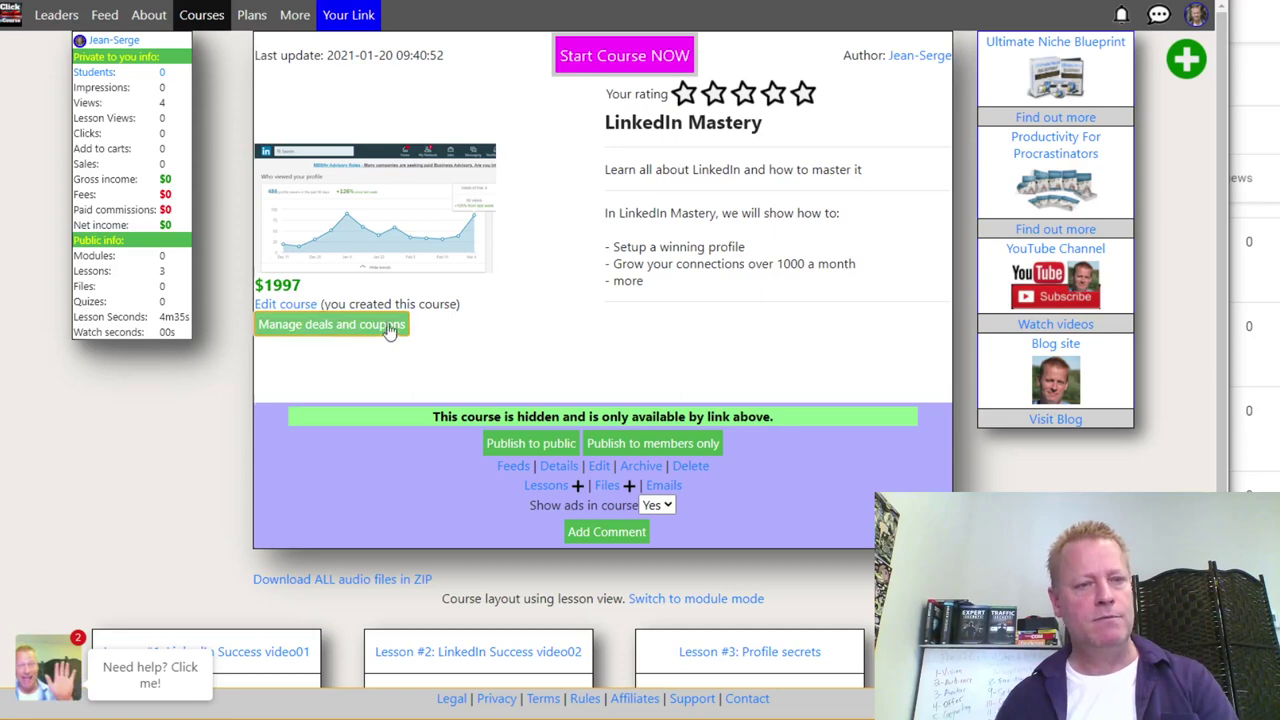
- Reload the course page and reopen the deals and coupons manager to review the new deal's price and expire type
left_click(352, 335)
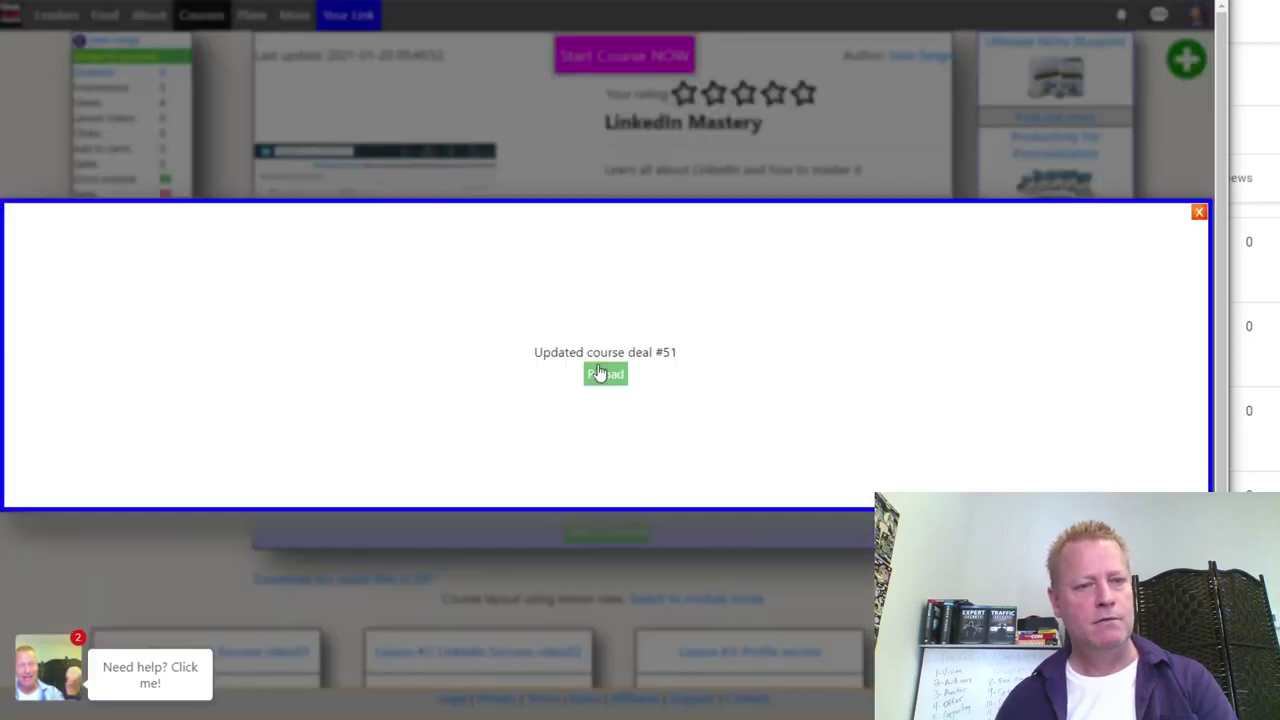
left_click(605, 373)
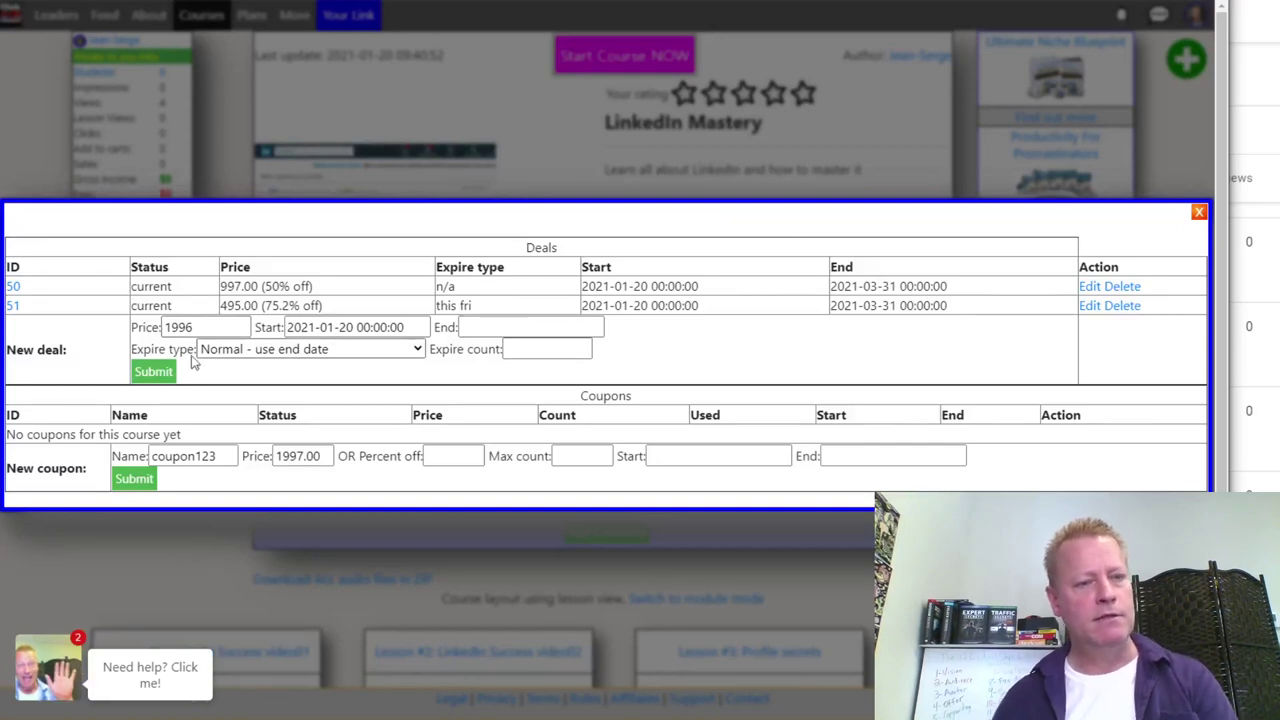
left_click_drag(220, 307, 436, 265)
left_click(487, 316)
left_click(487, 320)
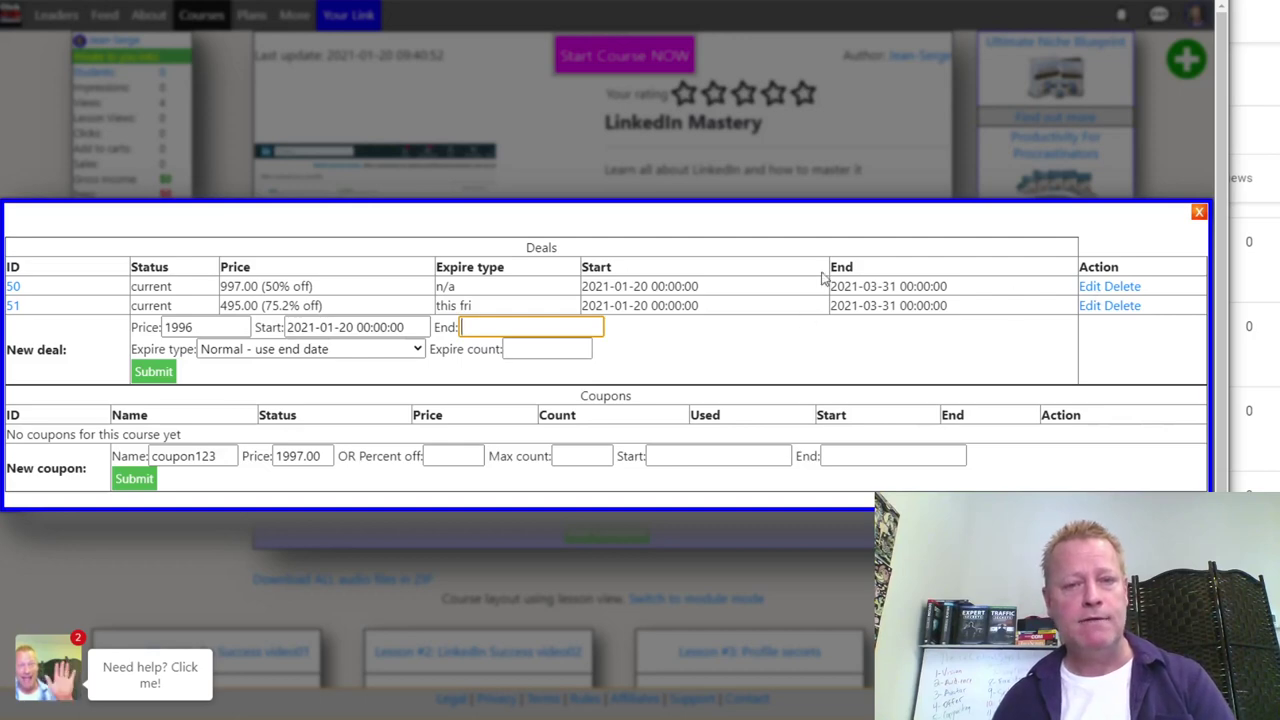
- Switch to the logged-out browser window, refresh the LinkedIn Mastery page, and check the Friday deal's price and expiry date
key("alt+Tab")
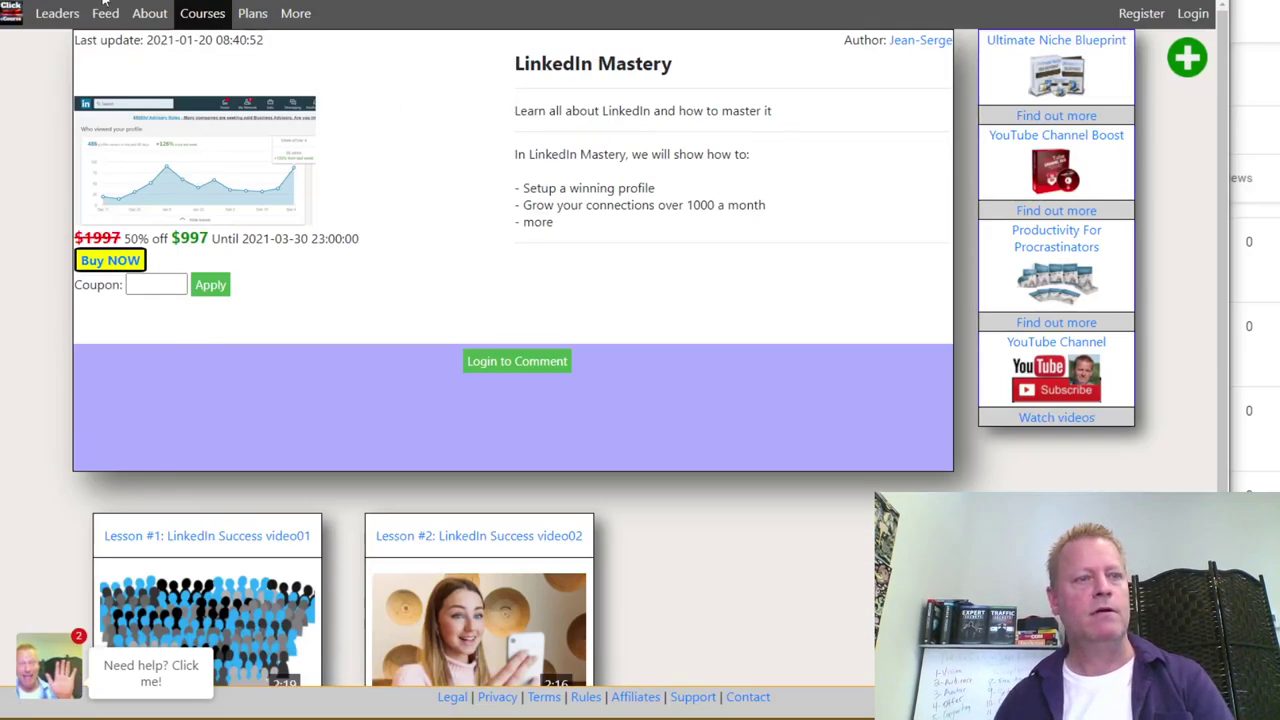
key("F5")
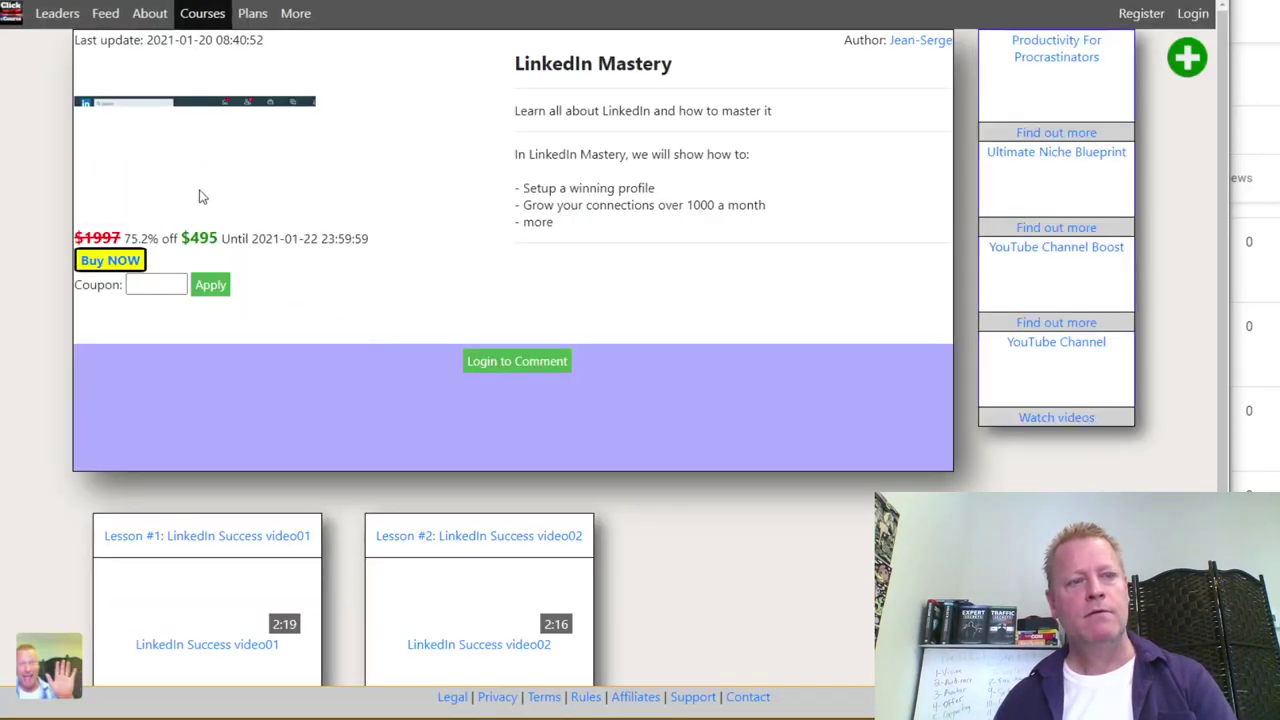
left_click_drag(262, 238, 383, 246)
left_click(372, 243)
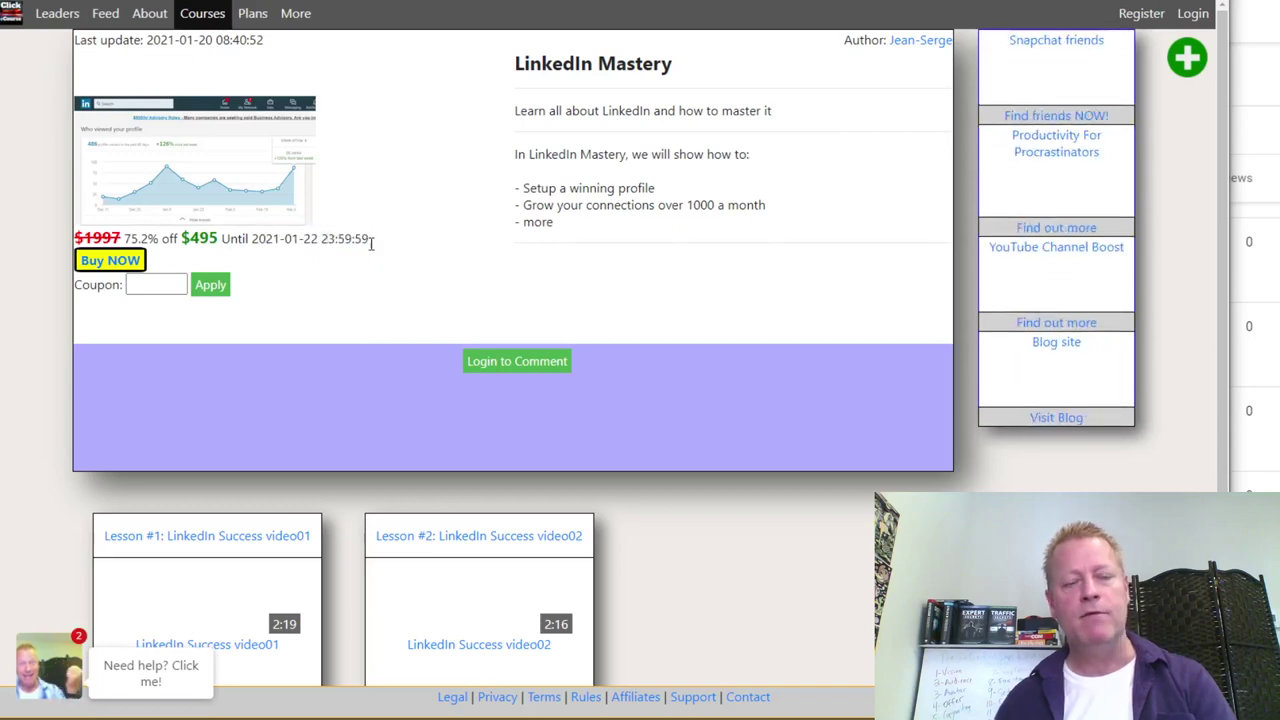
left_click_drag(272, 238, 372, 240)
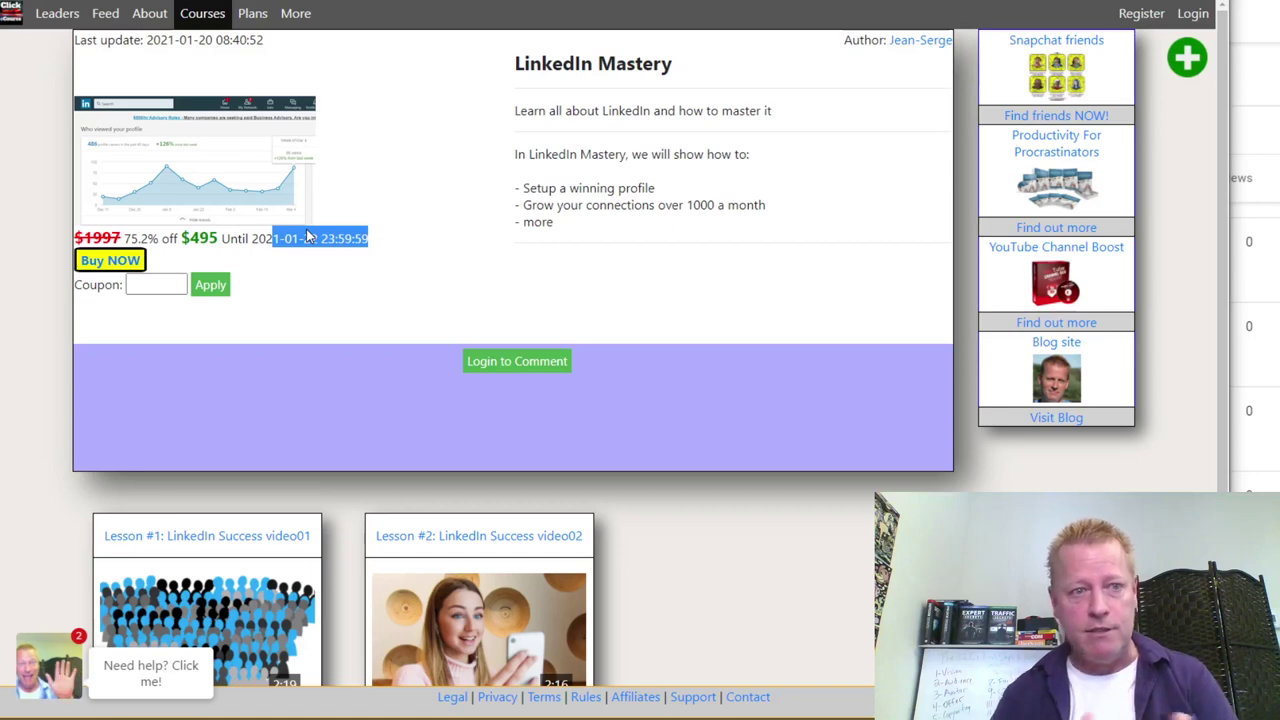
- Return to the owner's deals manager and start a new deal priced at 397 with expire type Day - midnight X days
key("alt+Tab")
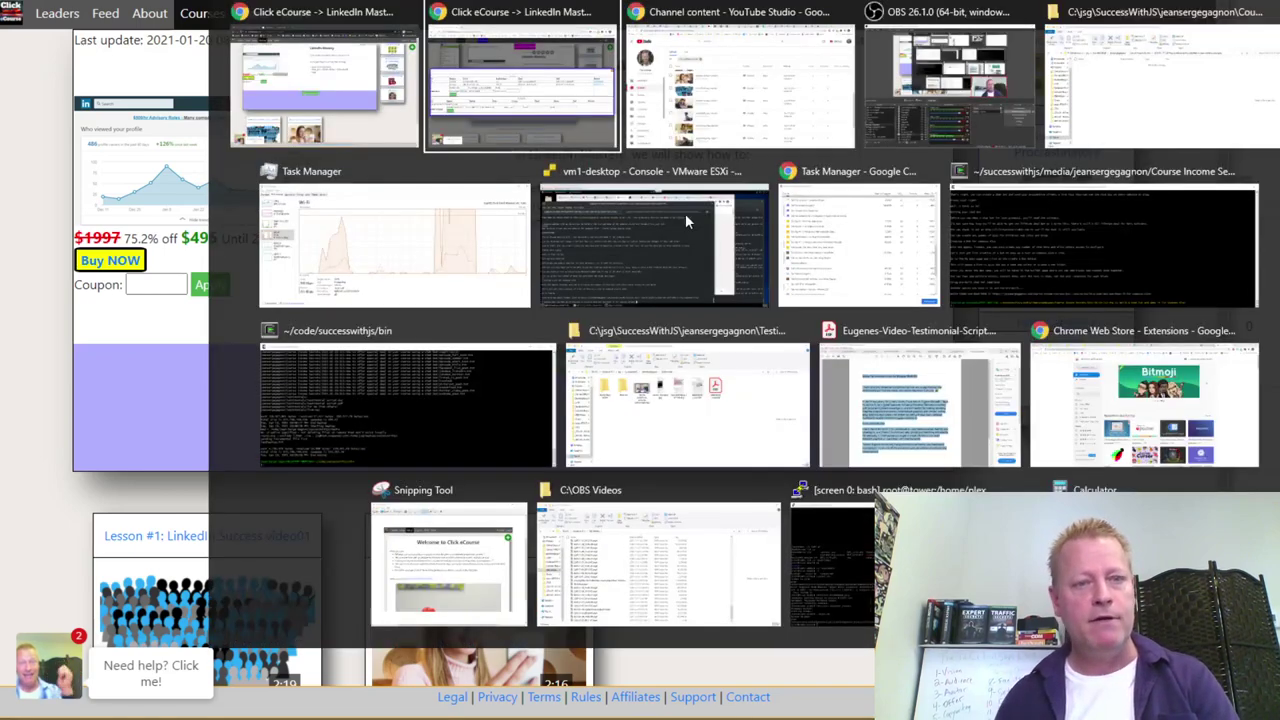
left_click(370, 328)
left_click(336, 350)
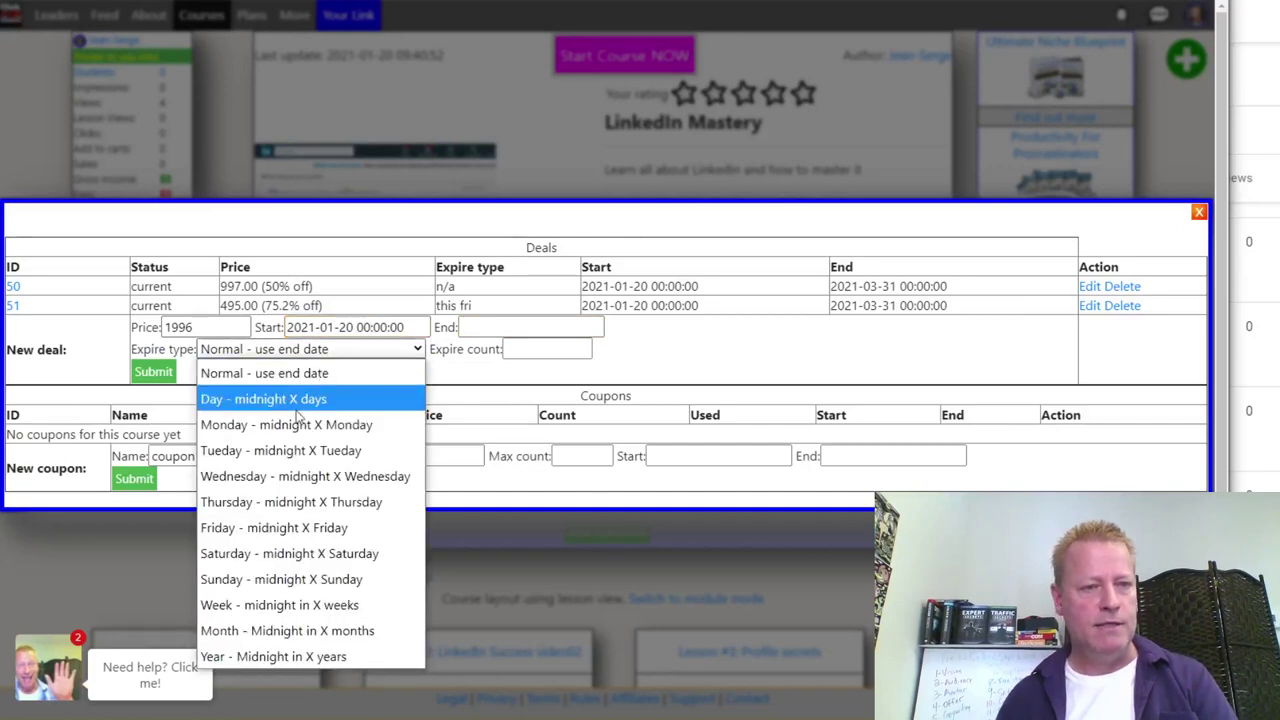
left_click(288, 400)
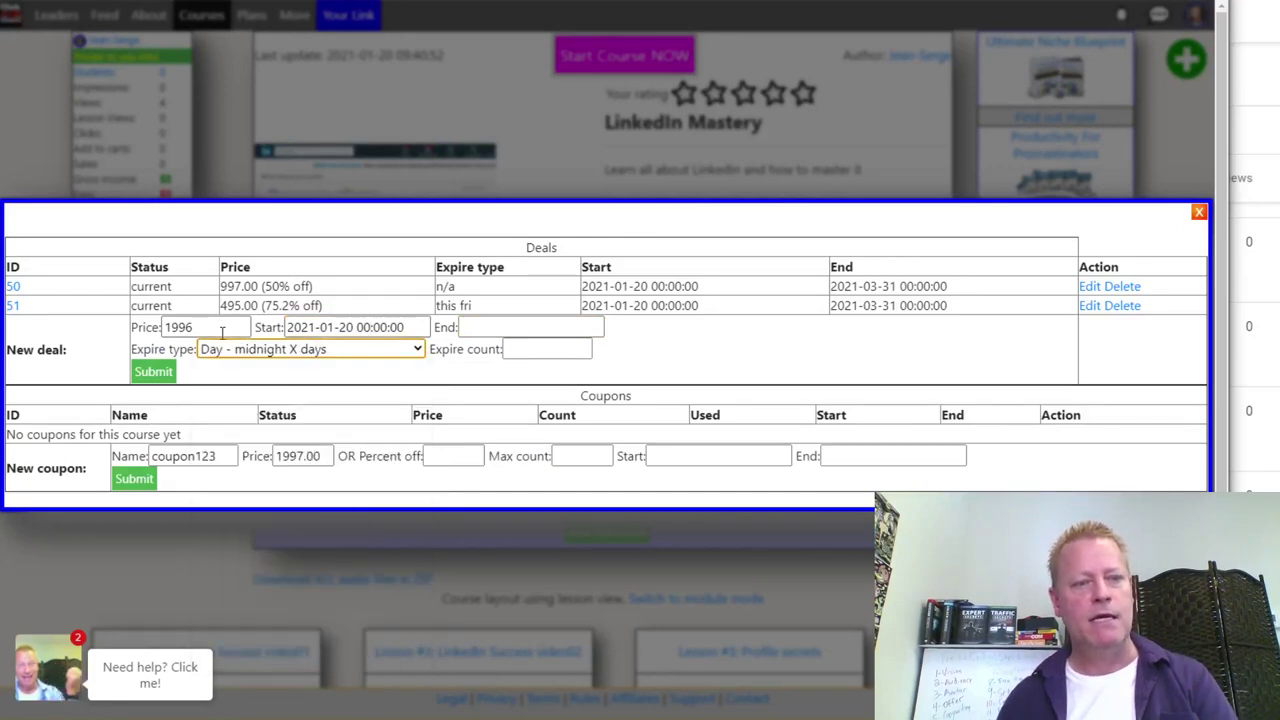
left_click_drag(212, 327, 116, 332)
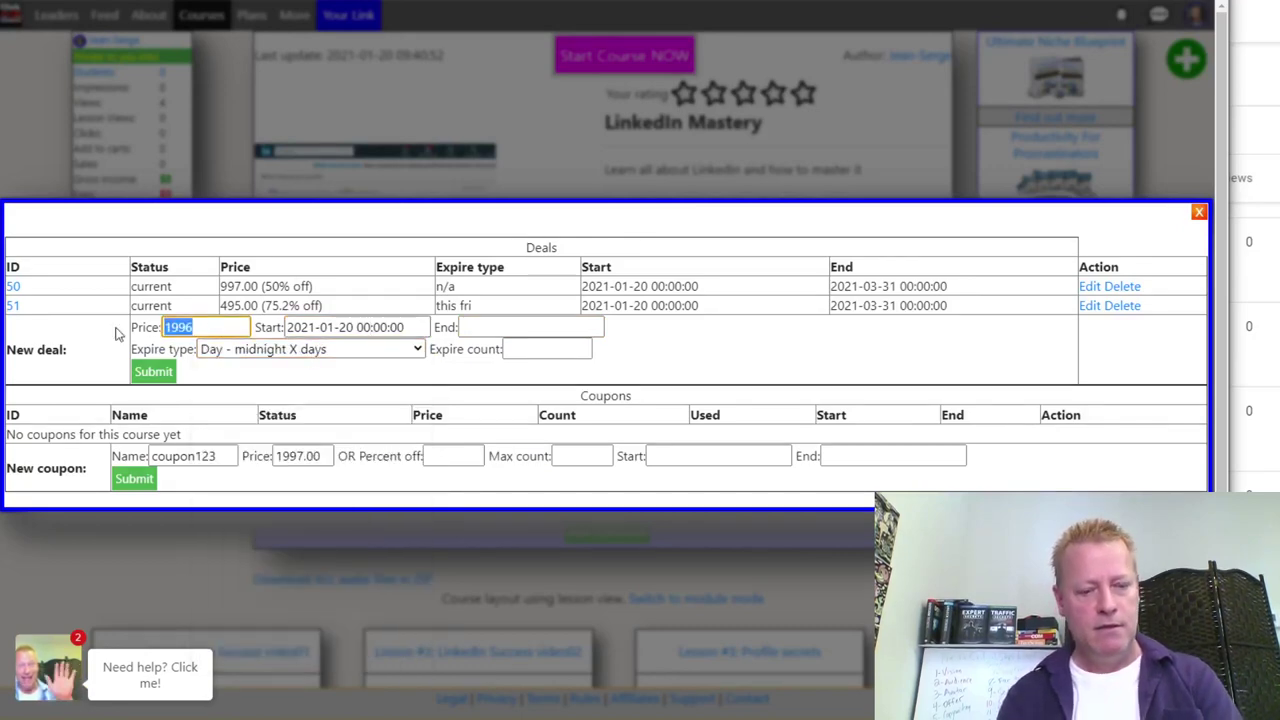
type("397")
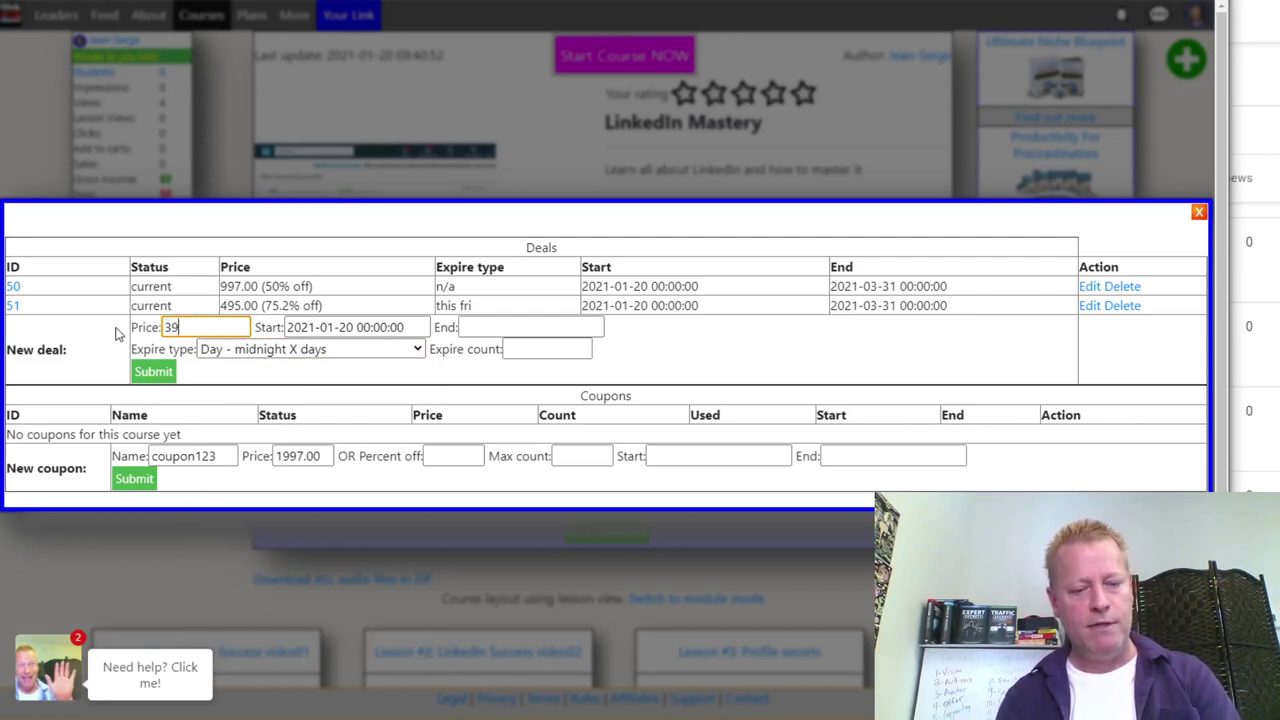
- Set the 397 deal's end date to 2021-12-31, submit it, and reload to see the updated deals list
left_click(485, 328)
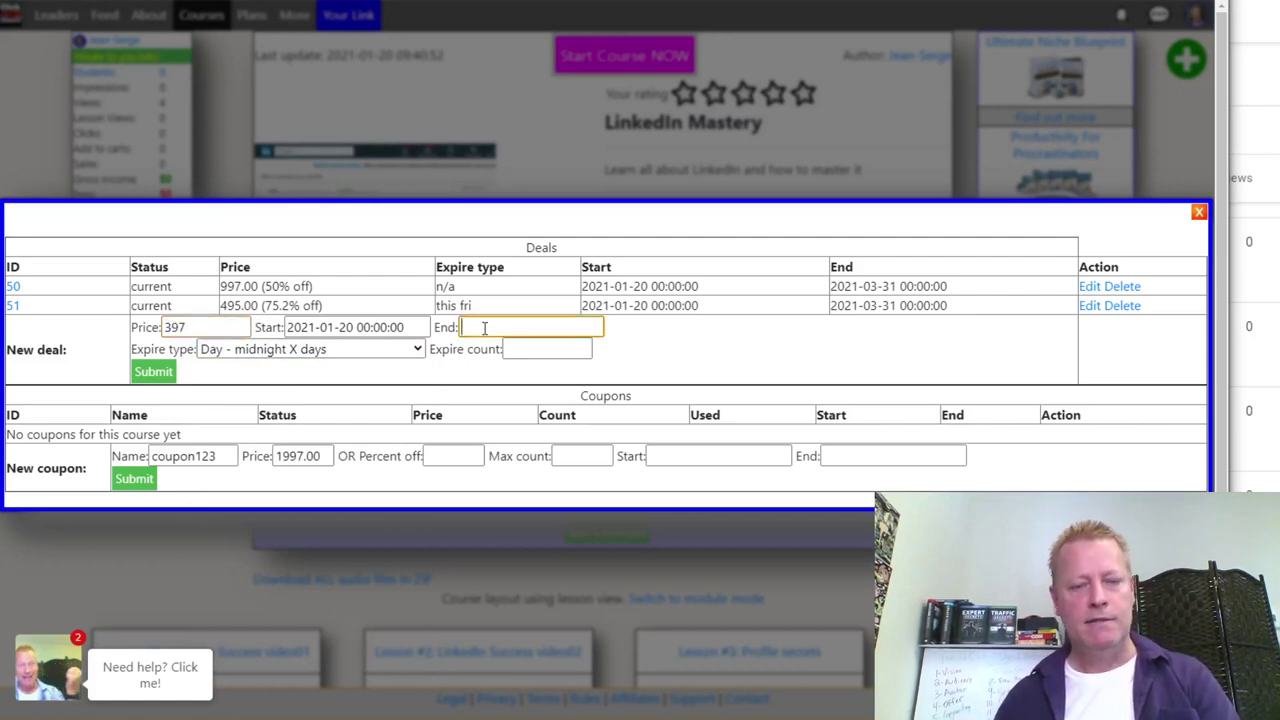
type("2021")
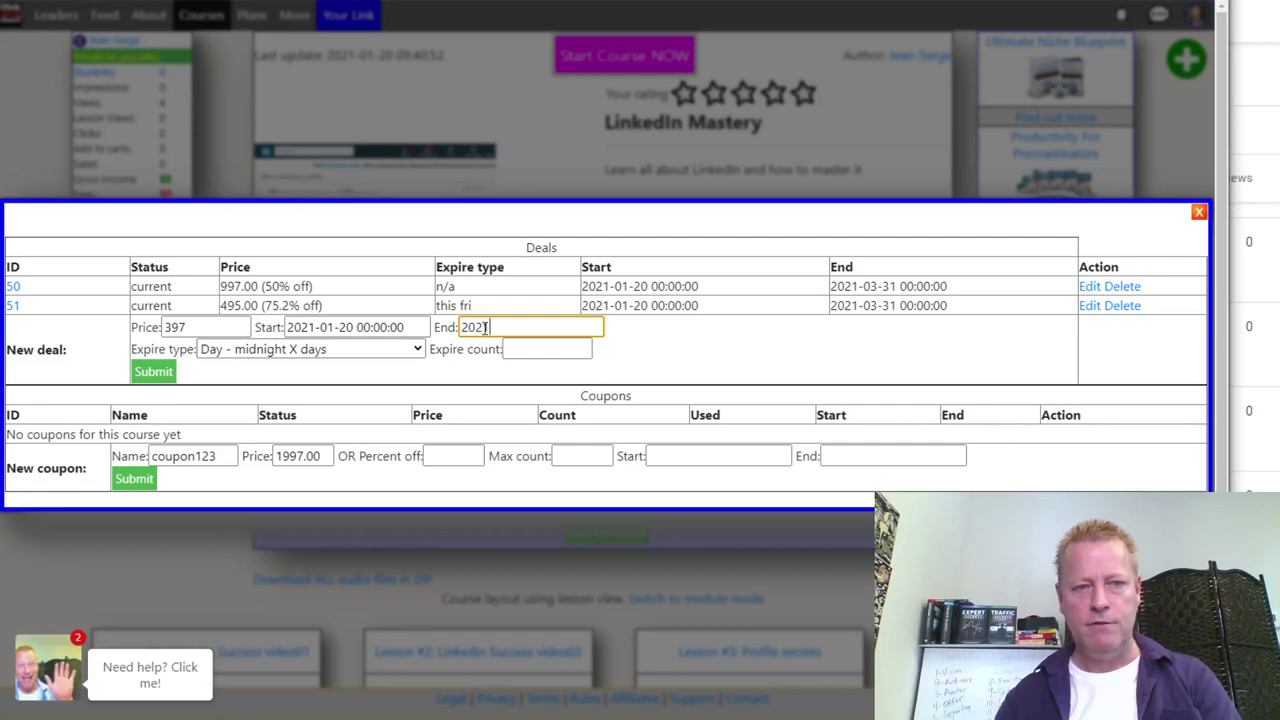
type("-12-31")
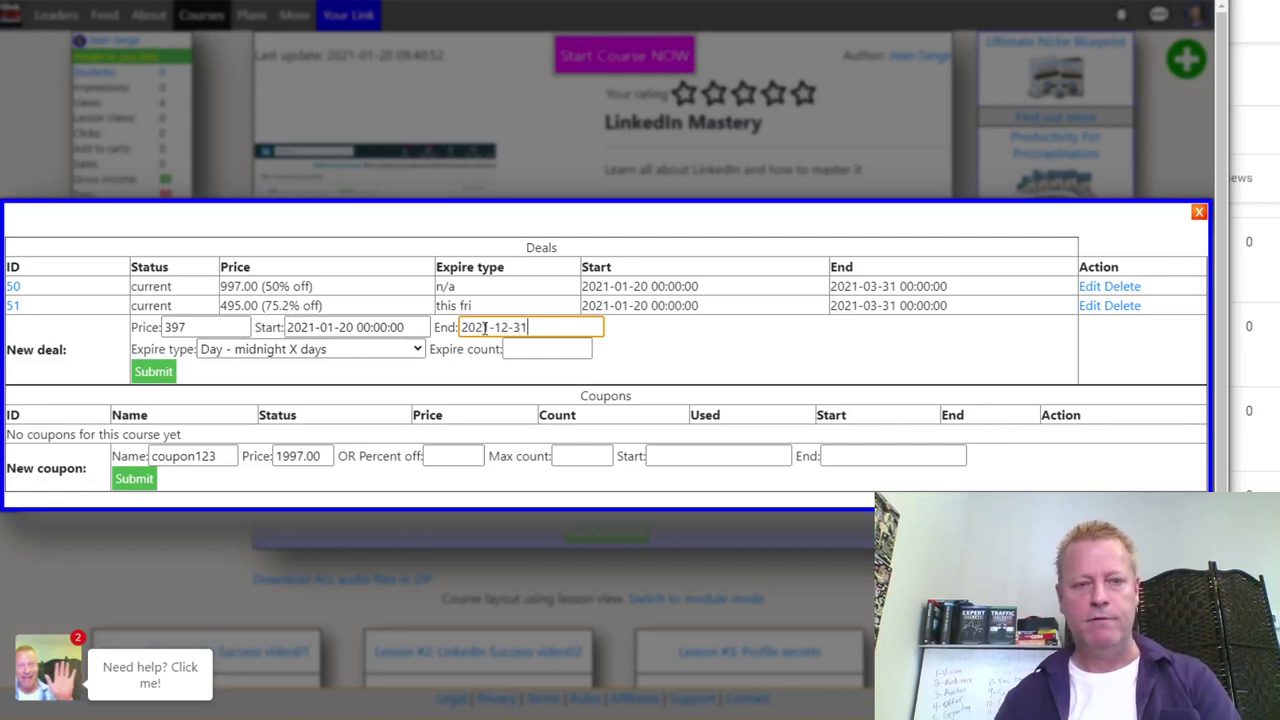
key("Tab")
left_click(153, 372)
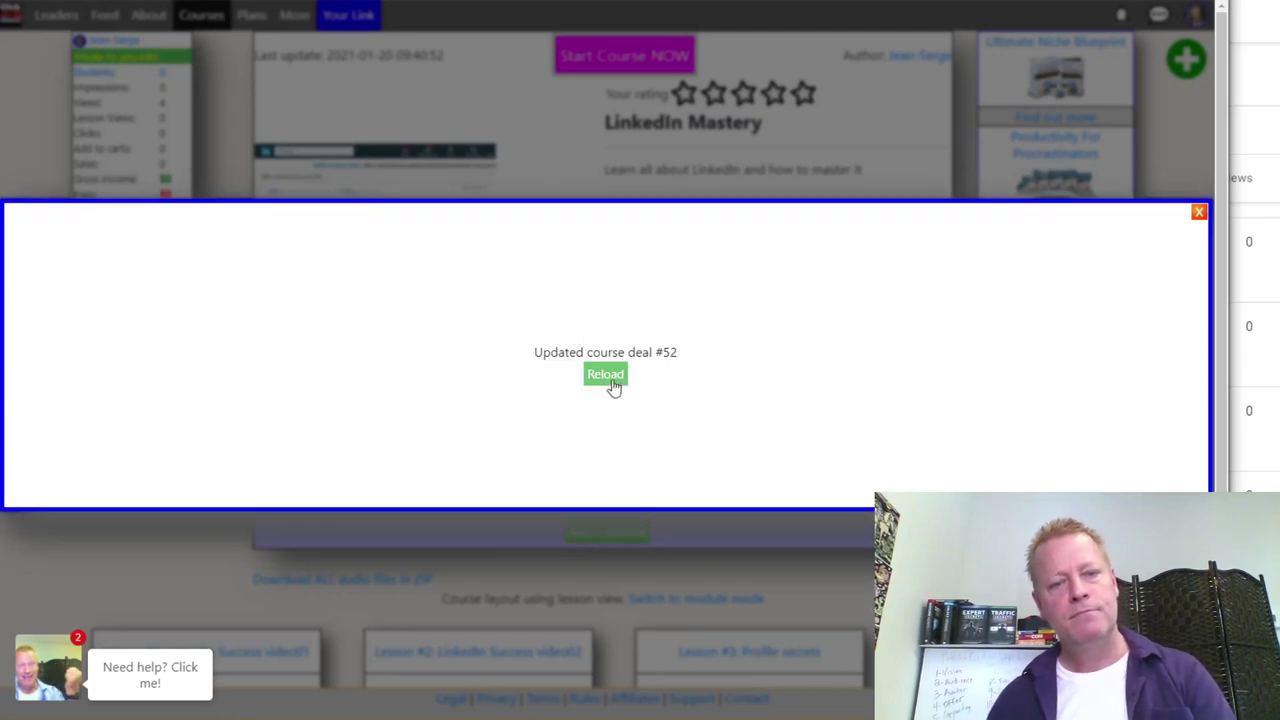
left_click(622, 381)
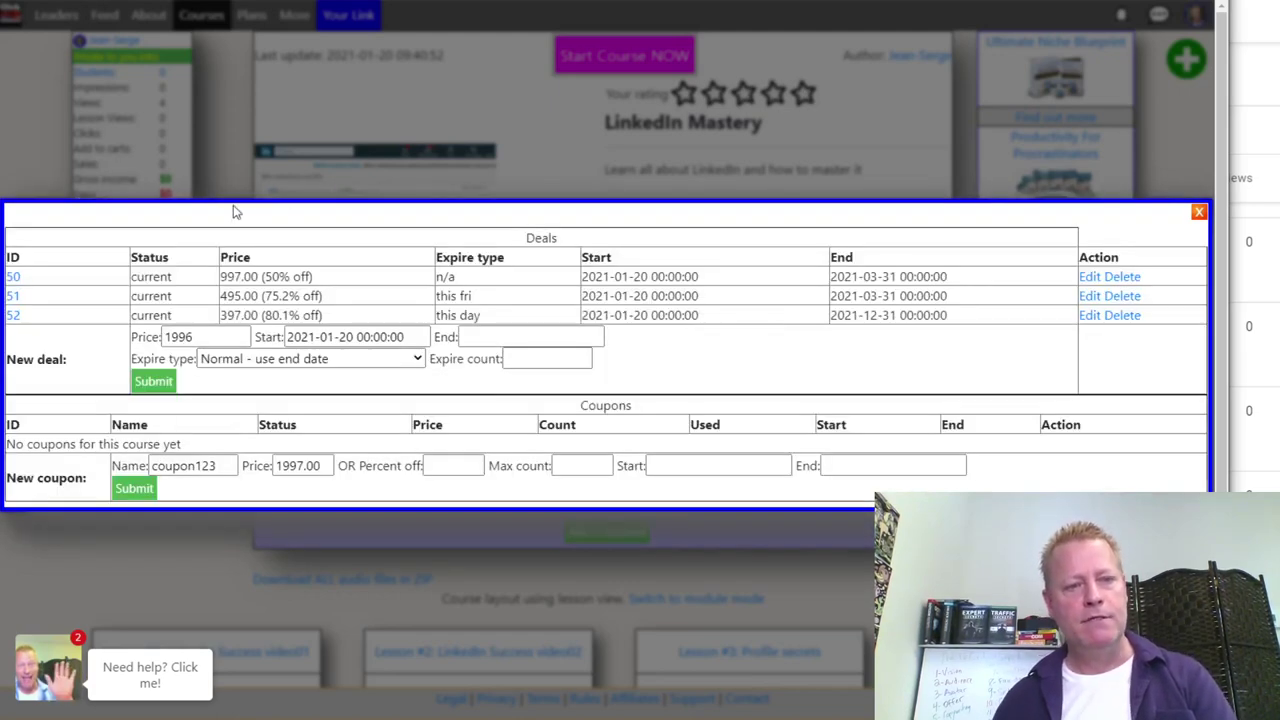
- Refresh the public LinkedIn Mastery page in the logged-out window and check the daily deal's price and expiry
key("alt+Tab")
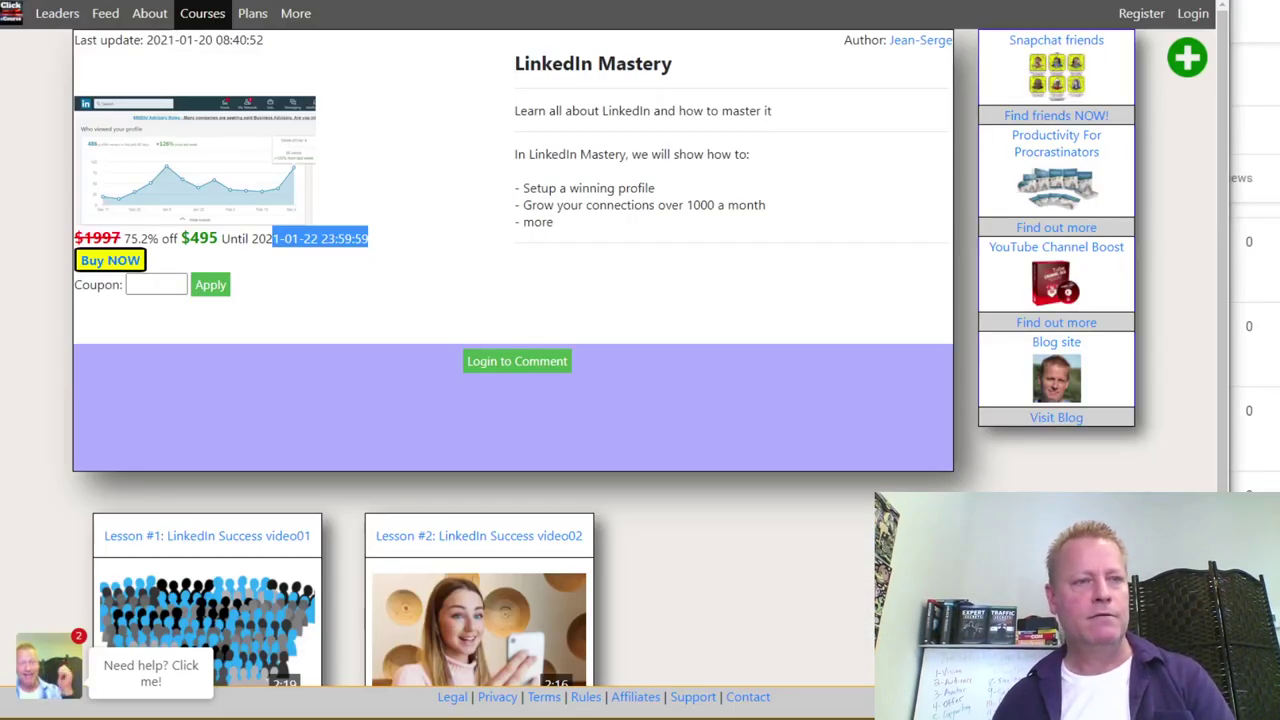
key("F5")
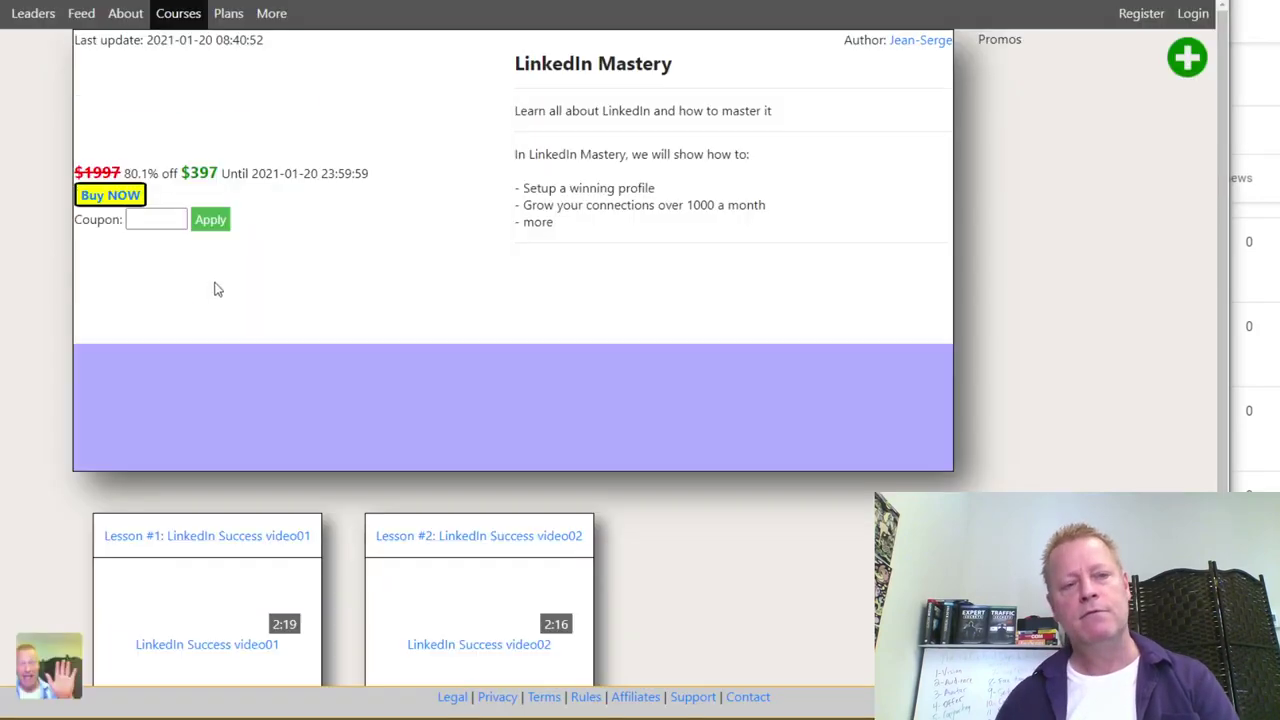
left_click_drag(267, 240, 374, 234)
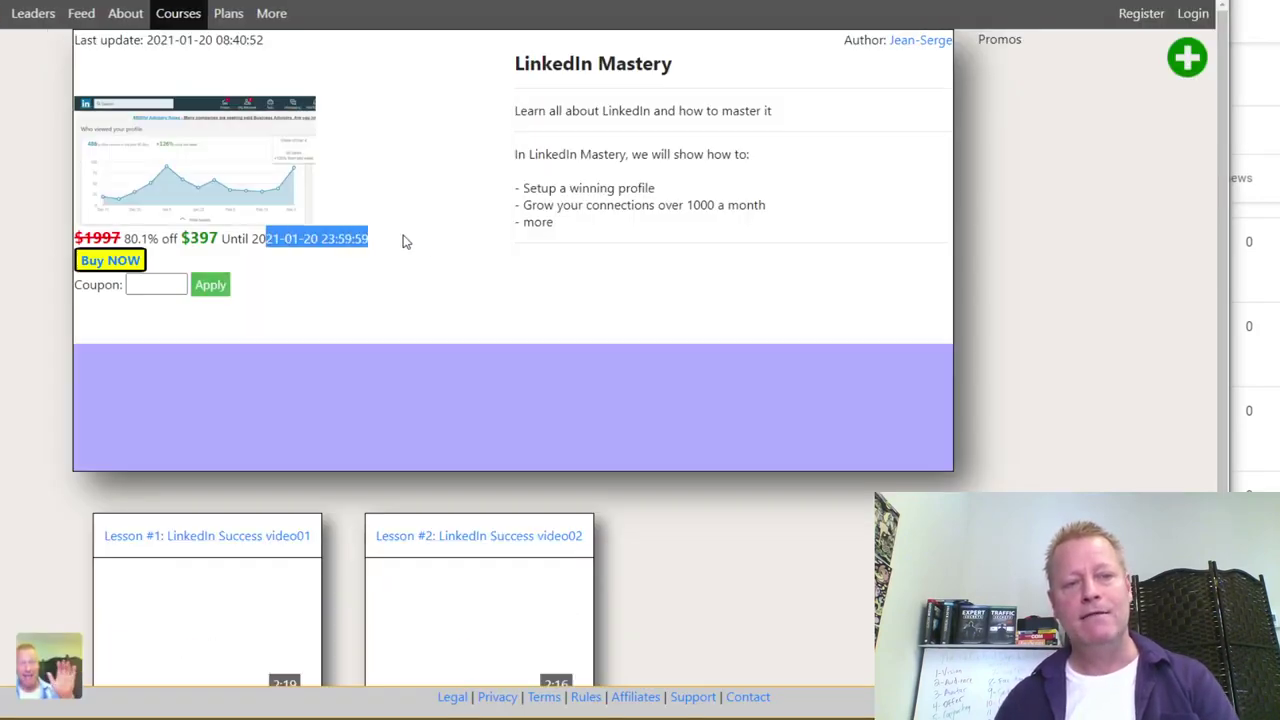
left_click(430, 274)
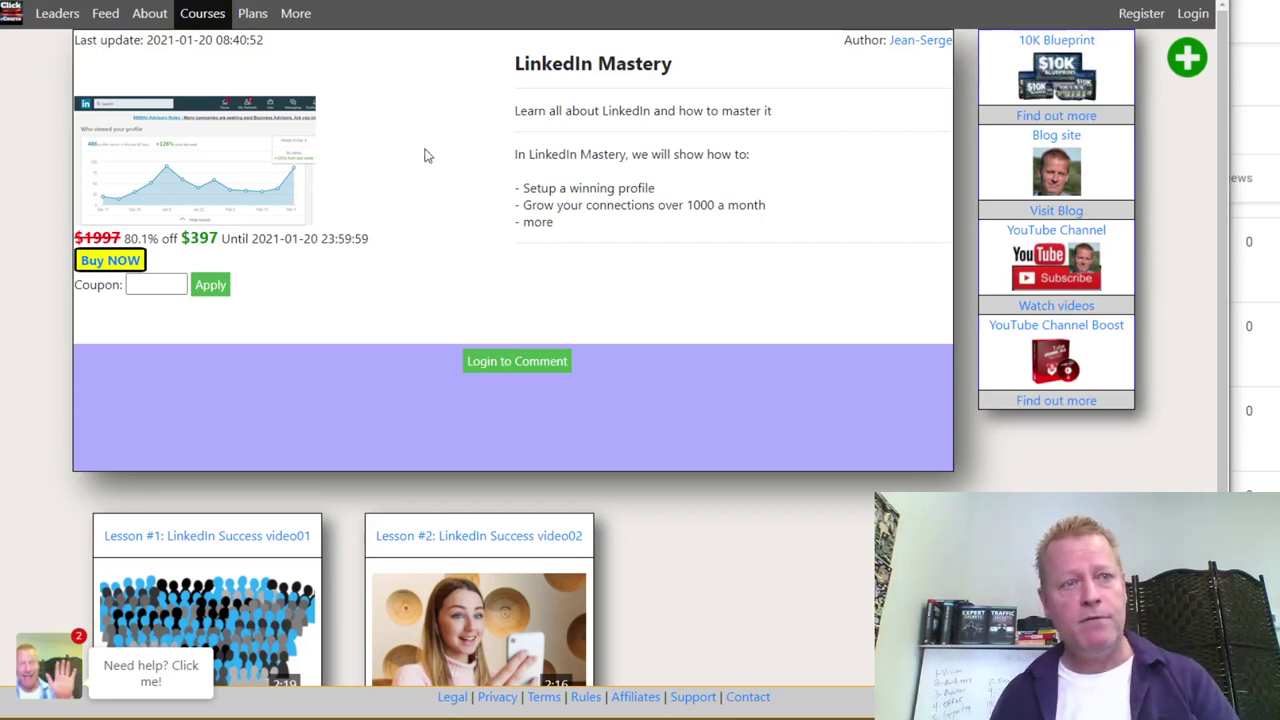
- Return to the owner's deals manager and try to edit the 397 daily deal
key("alt+Tab")
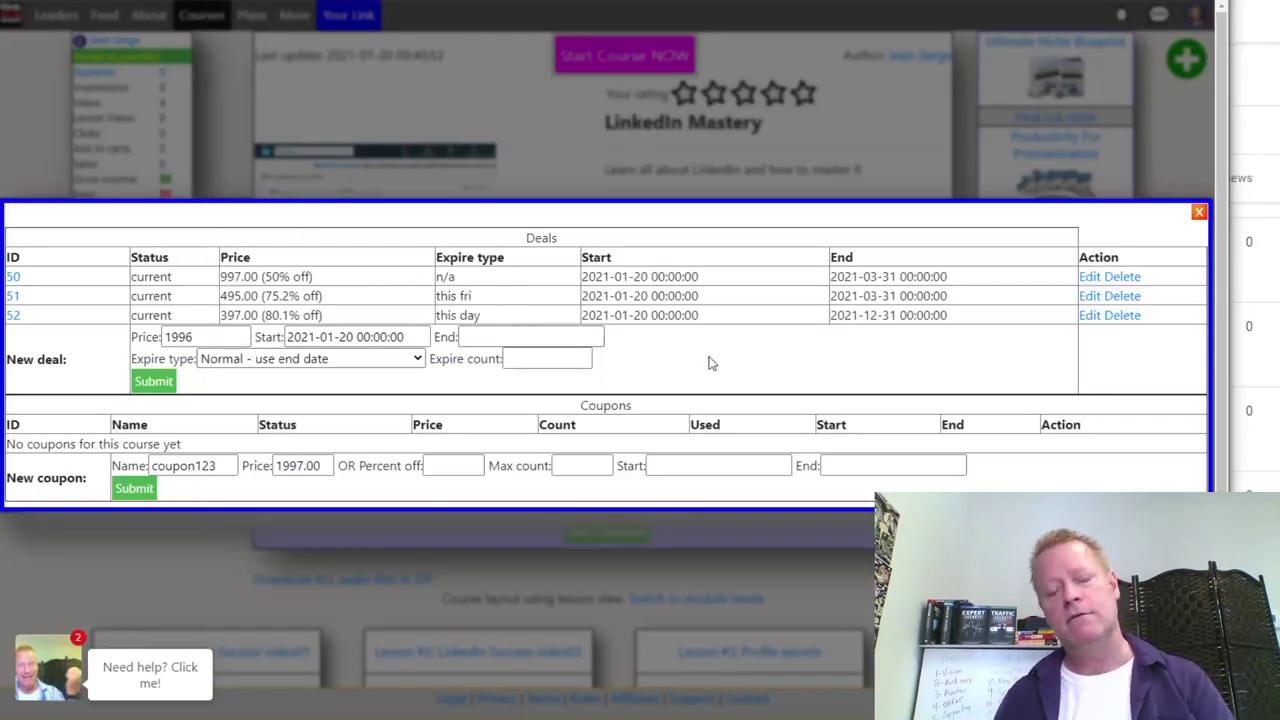
left_click(530, 360)
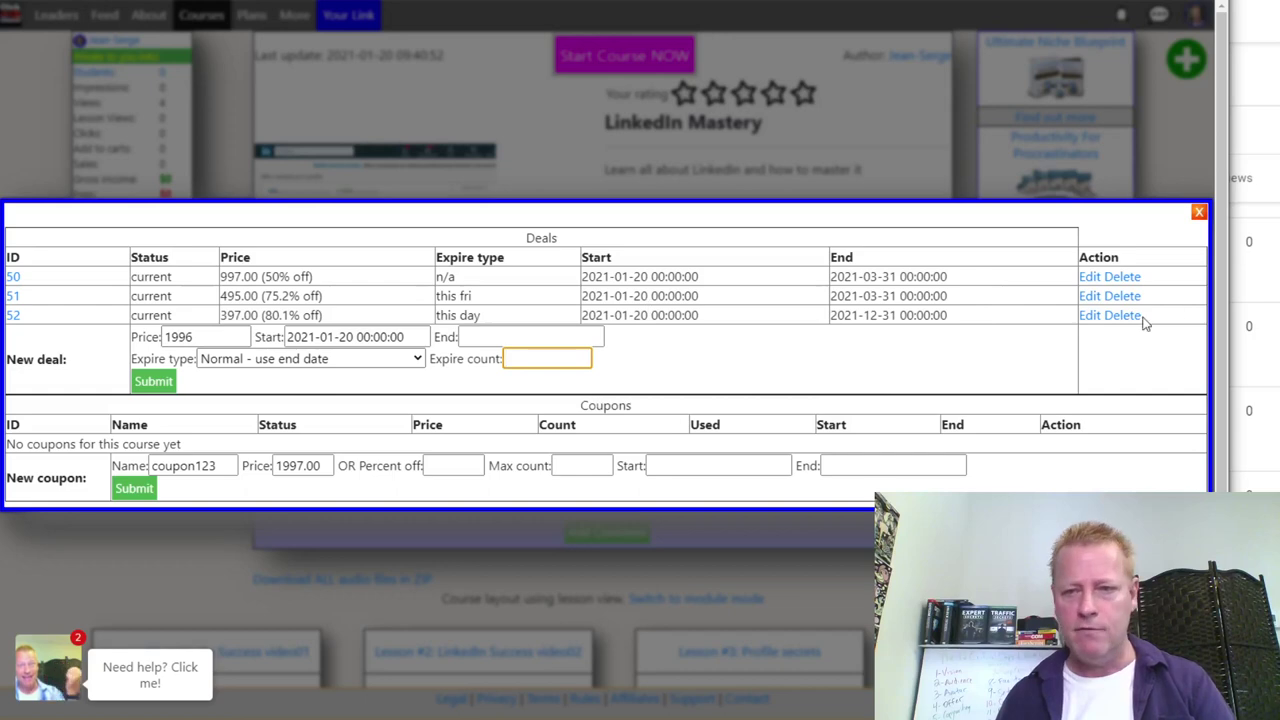
left_click(1088, 316)
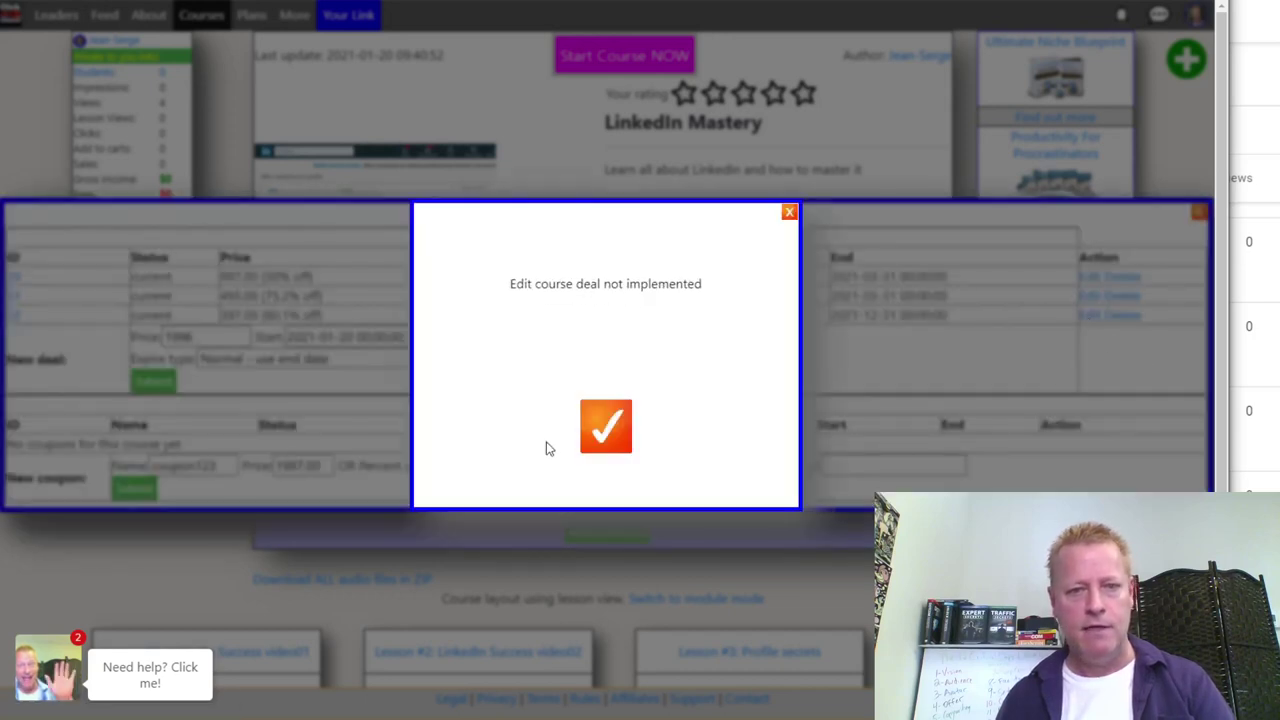
left_click(610, 438)
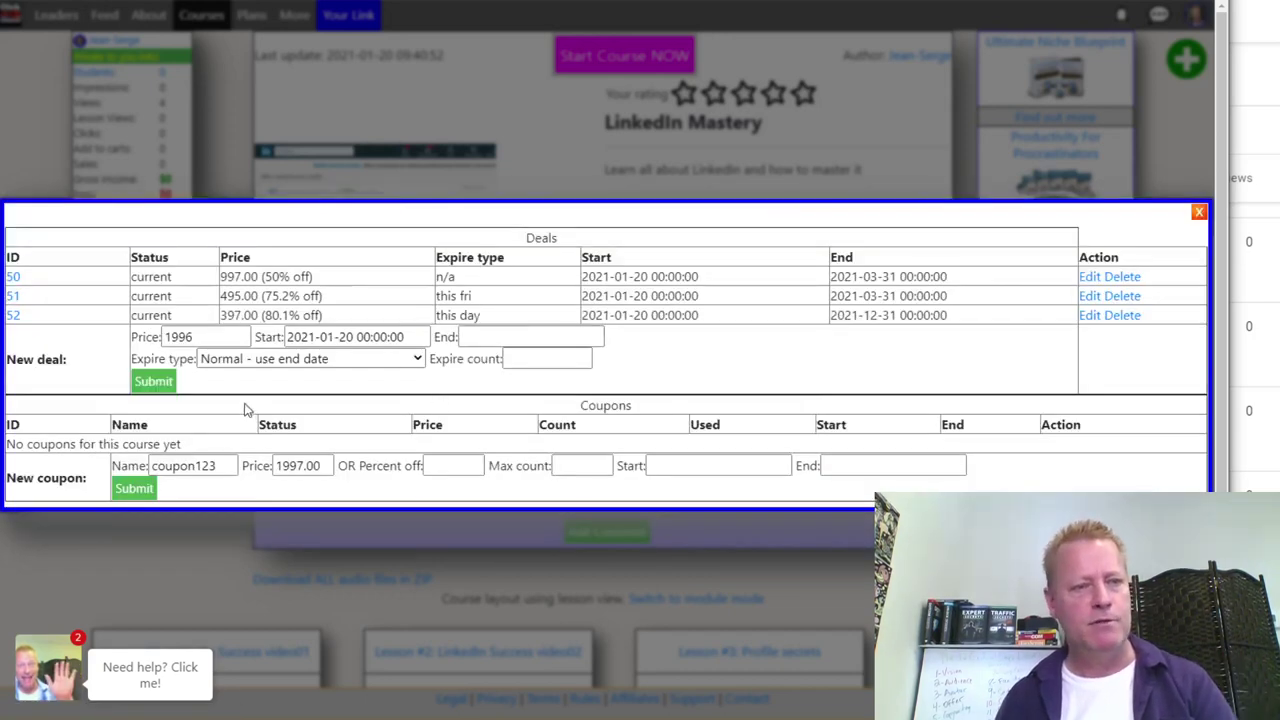
- Start a new deal priced at 349, keeping the given start date and the Normal - use end date expire type
left_click_drag(207, 336, 97, 352)
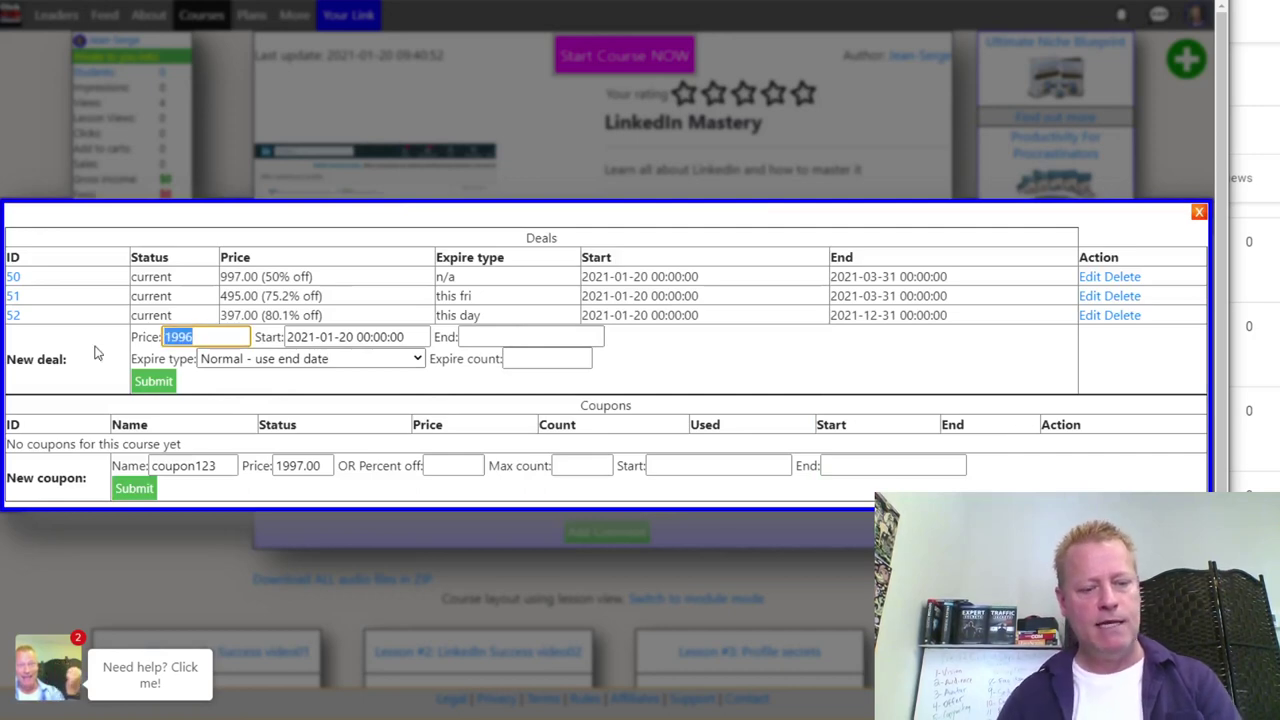
type("349")
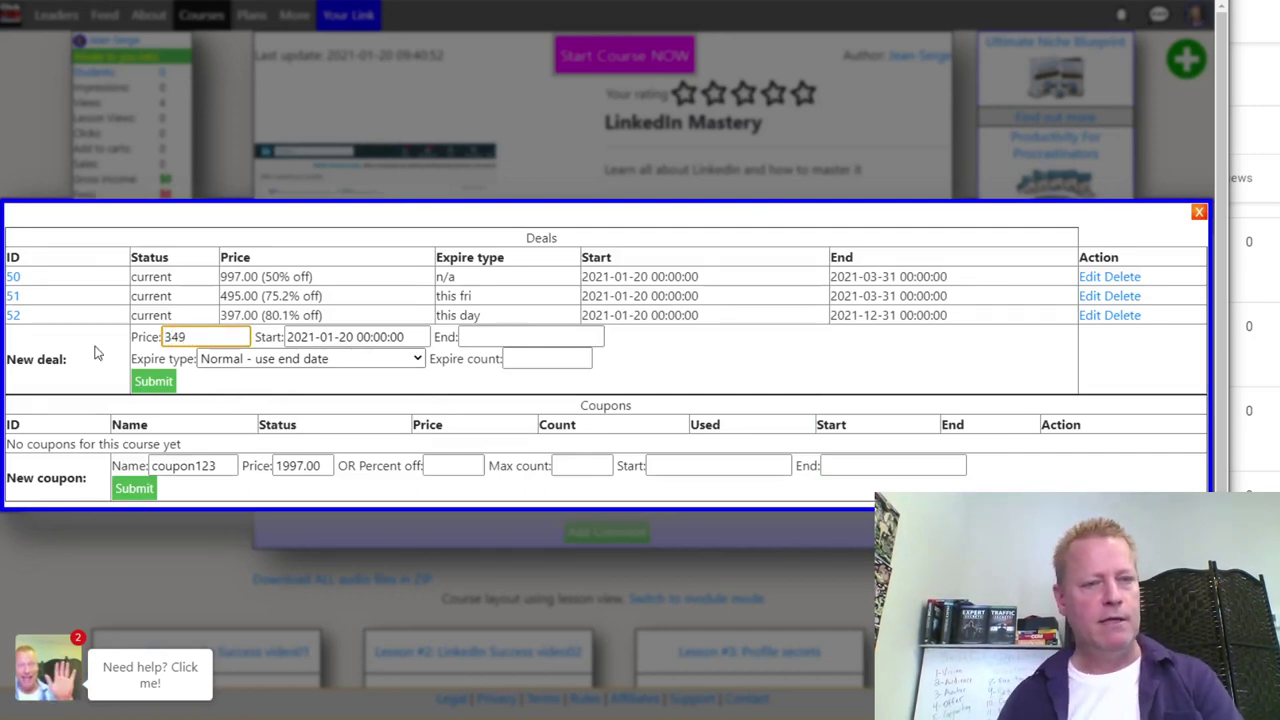
left_click(347, 336)
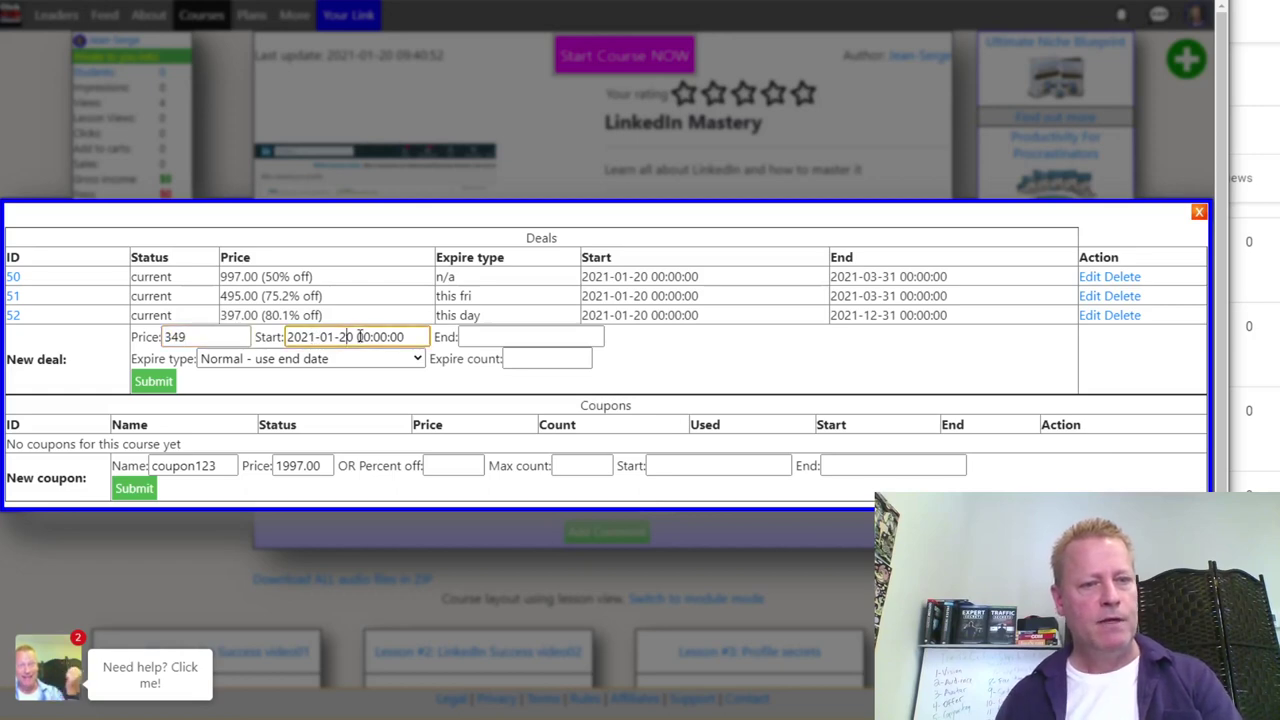
left_click(337, 360)
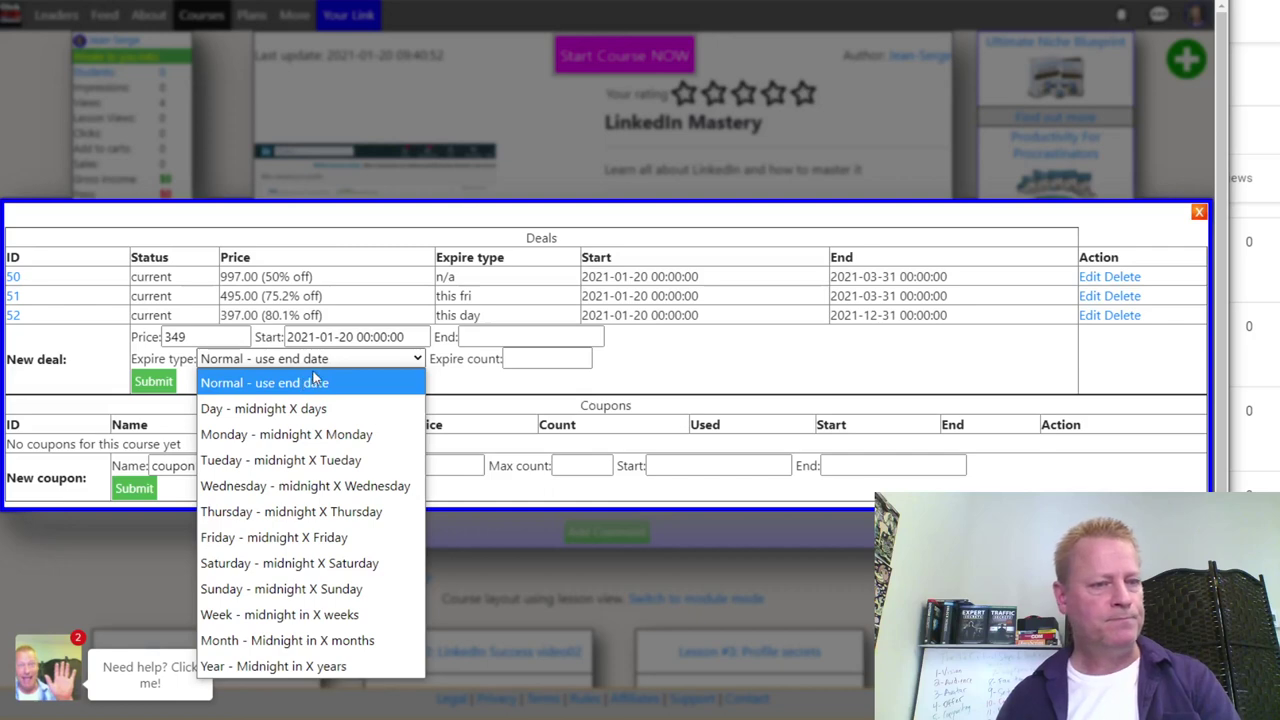
- Set the 349 deal's end date to 2021-01-21, submit it, and reload the deals list
left_click(482, 338)
type("20")
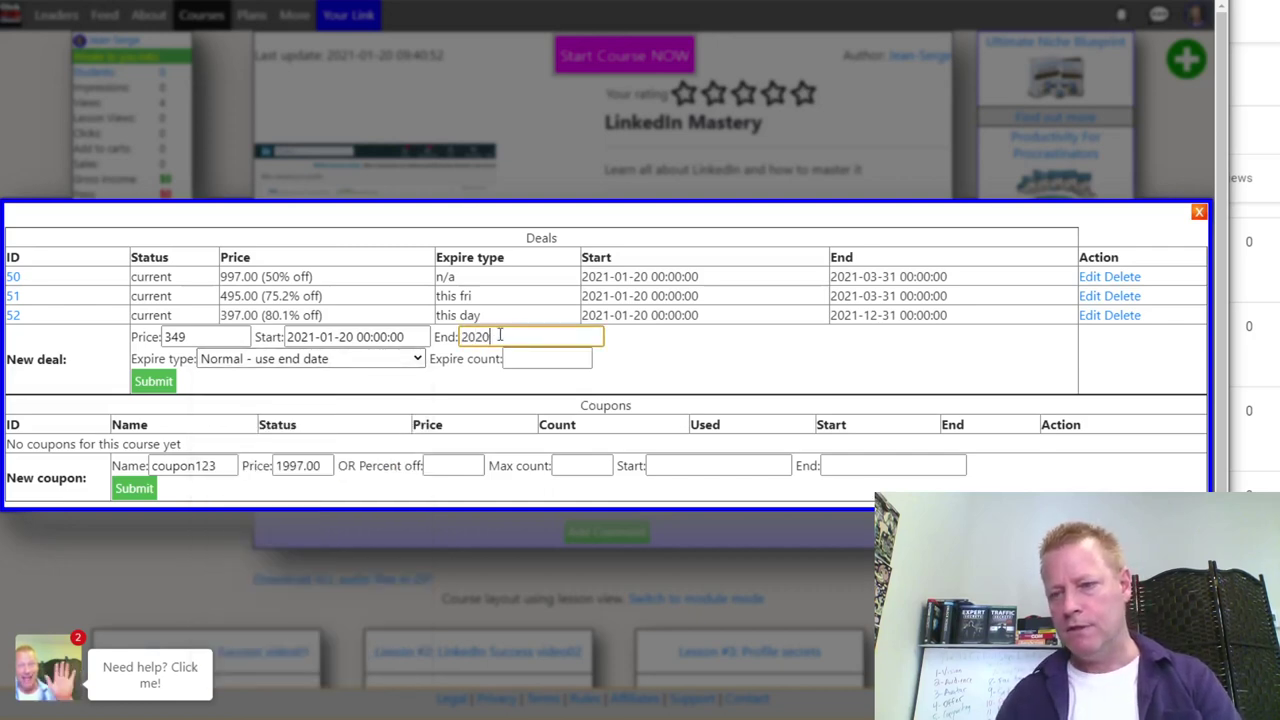
key("BackSpace")
type("1-01-20")
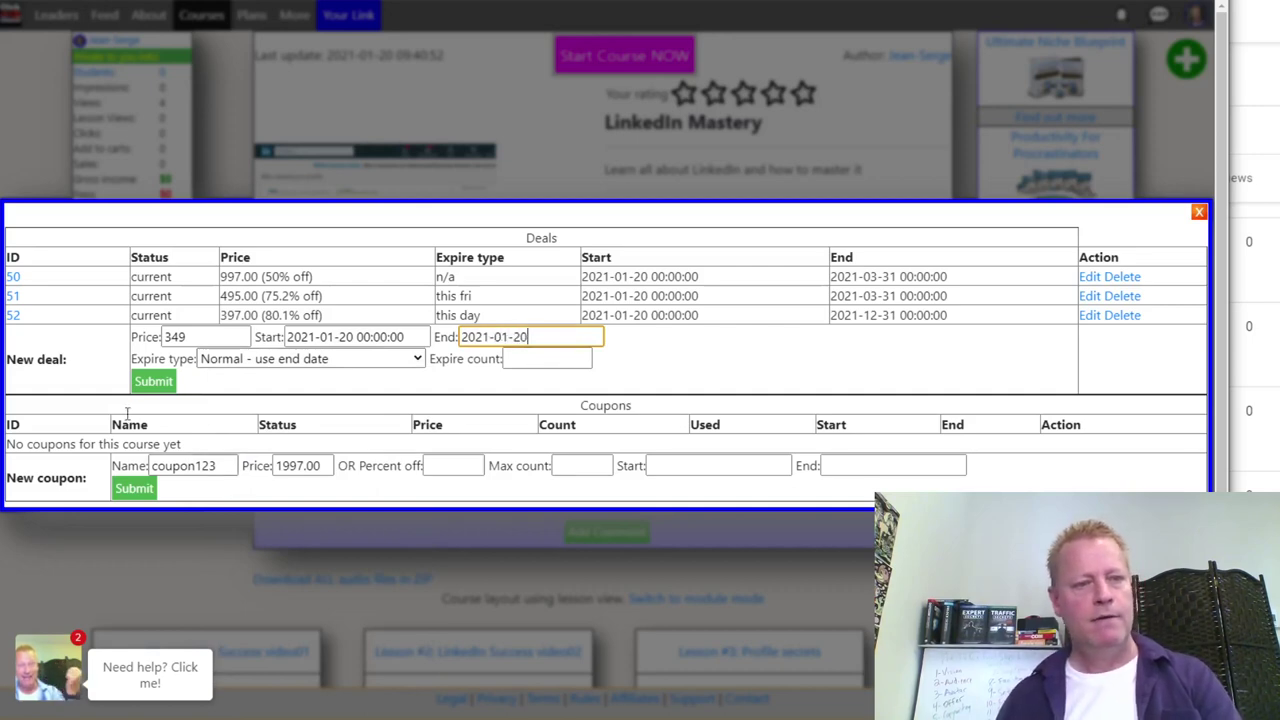
key("BackSpace")
type("1")
left_click(629, 337)
left_click(153, 381)
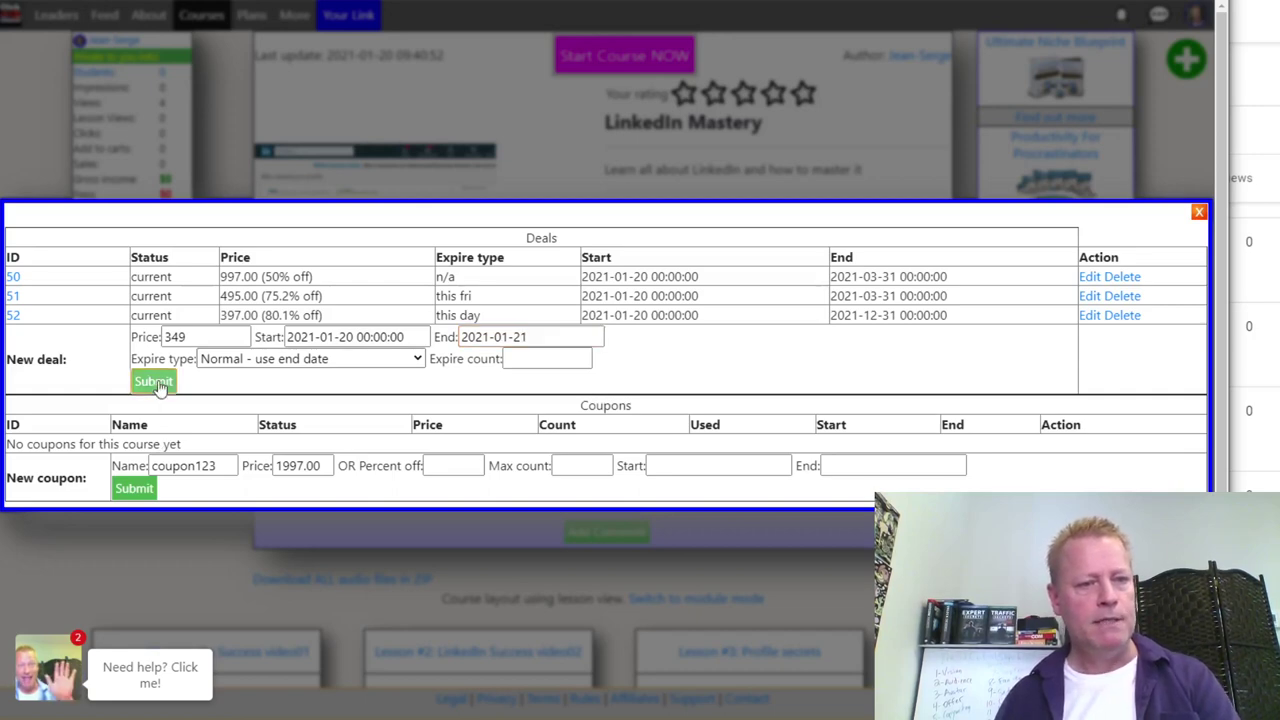
left_click(605, 375)
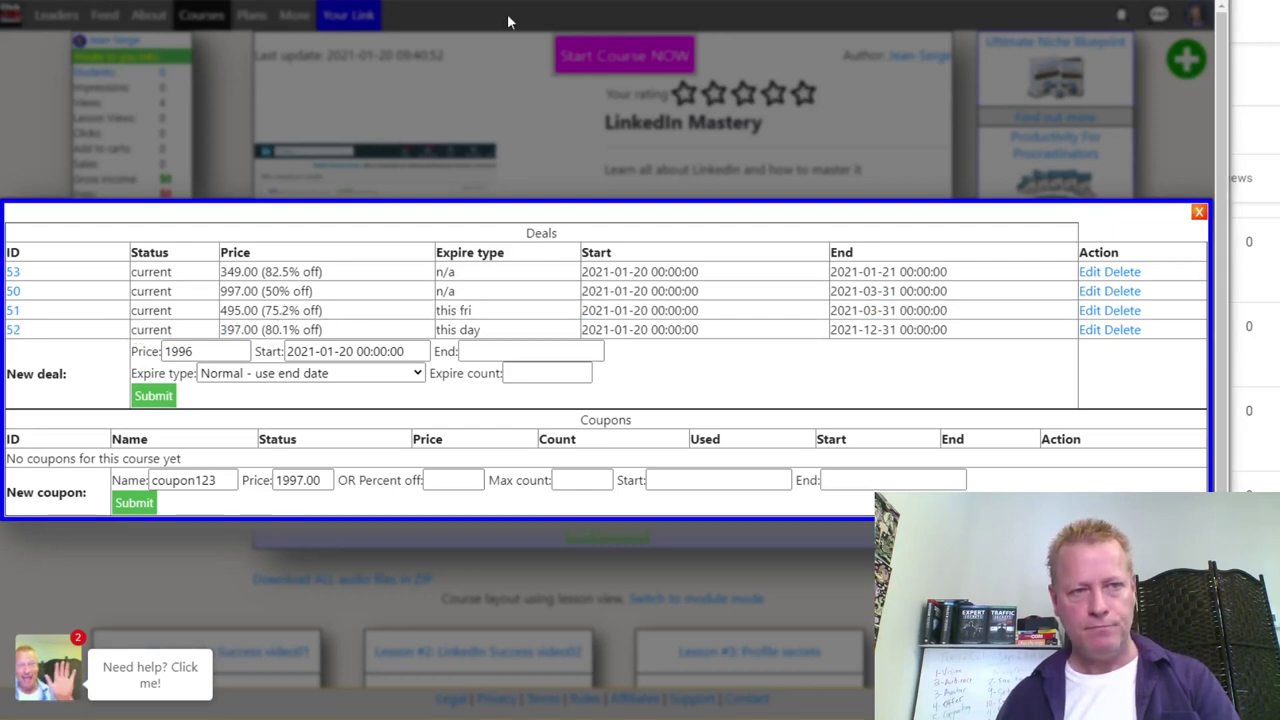
- Switch to the logged-out window, refresh the LinkedIn Mastery page, and check the one-day deal's price and expiry
key("alt+Tab")
left_click(600, 94)
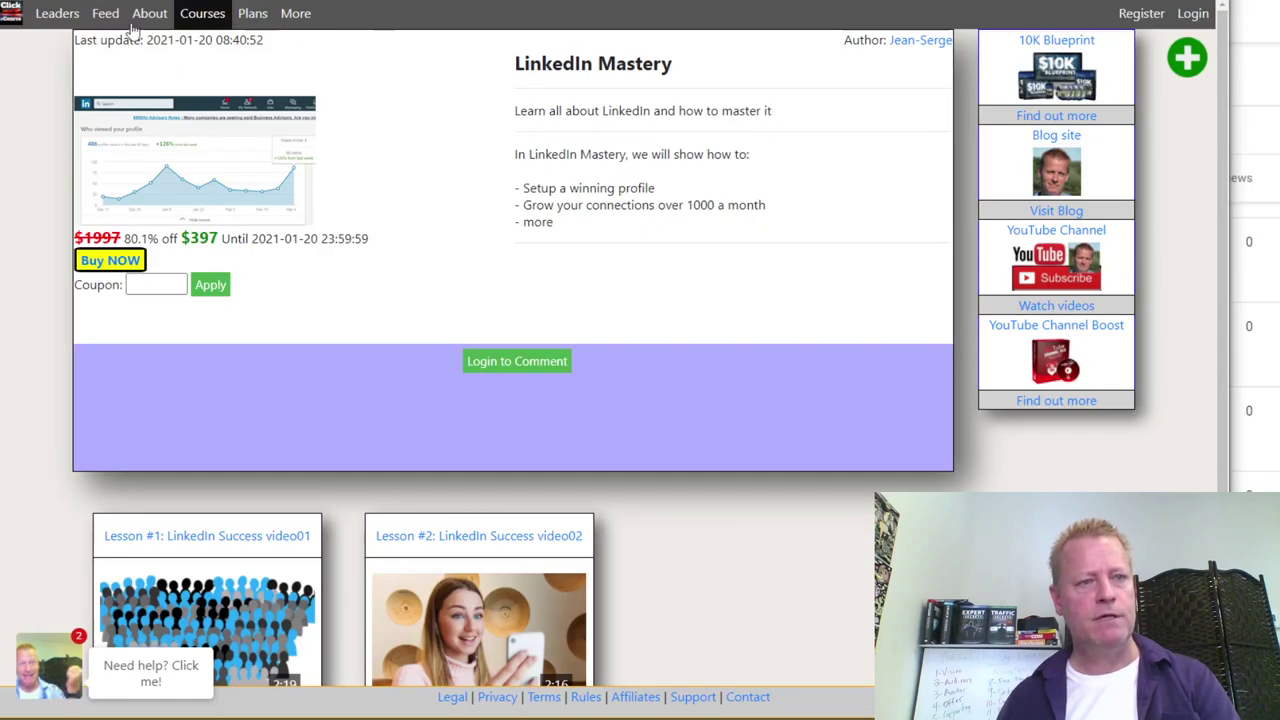
key("F5")
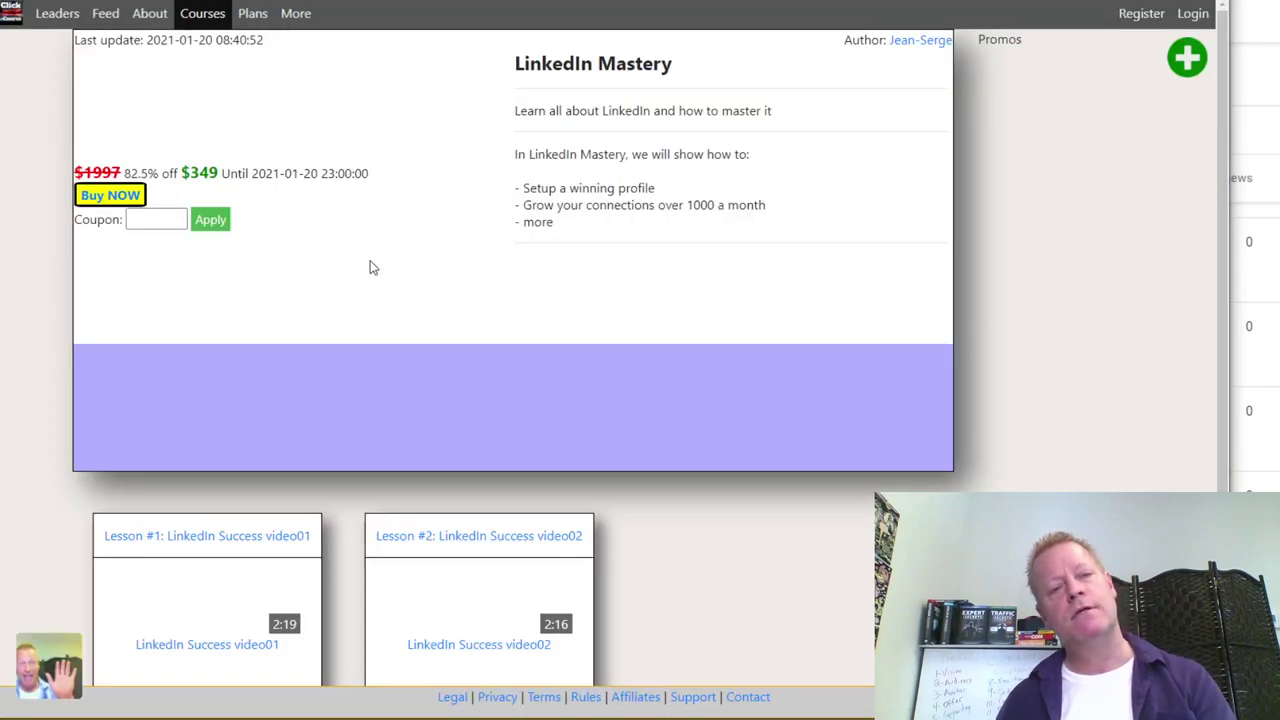
left_click_drag(334, 257, 378, 230)
left_click(220, 257)
- Return to the owner's deals manager and review the 349 deal's price against the other listed deals
key("alt+Tab")
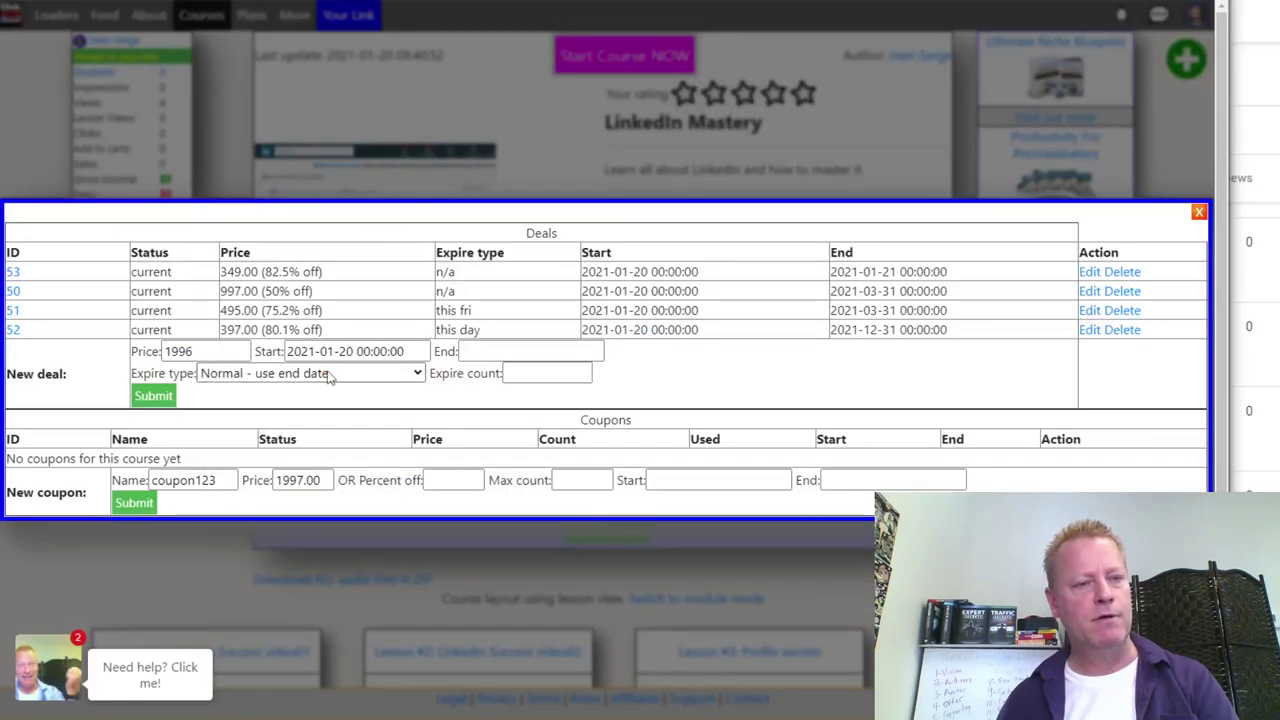
left_click_drag(221, 271, 365, 267)
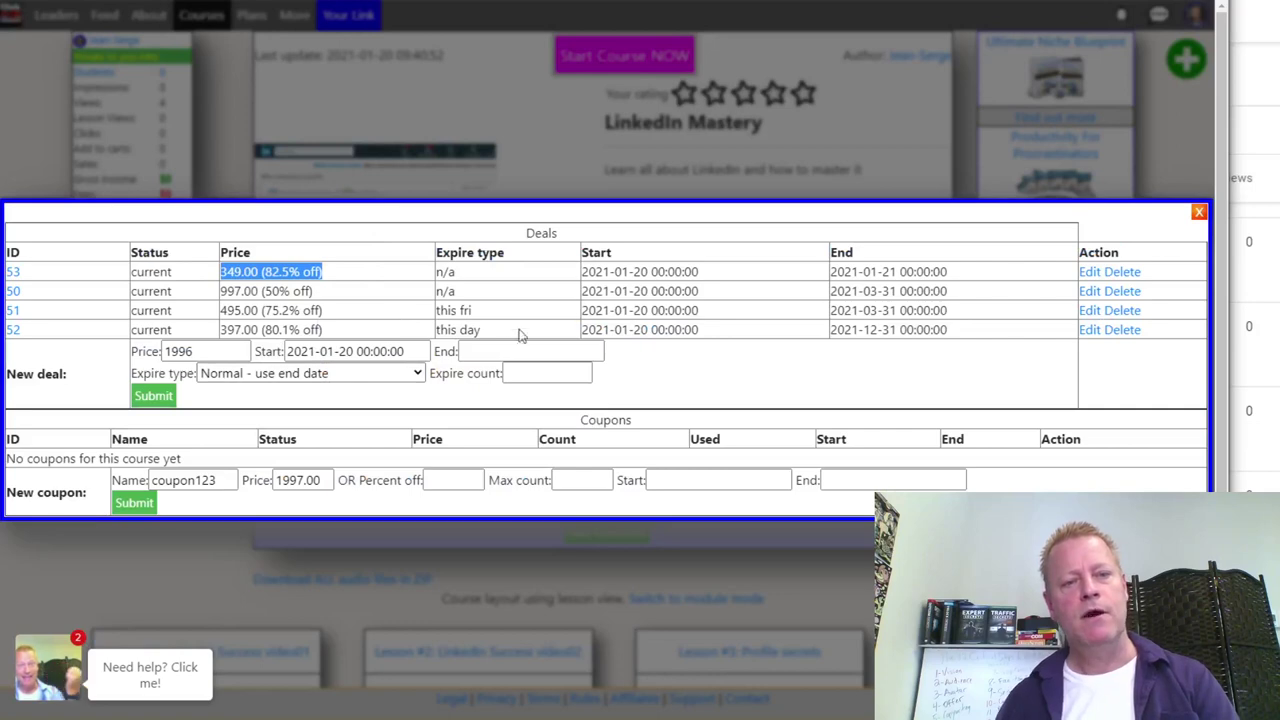
key("alt+Tab")
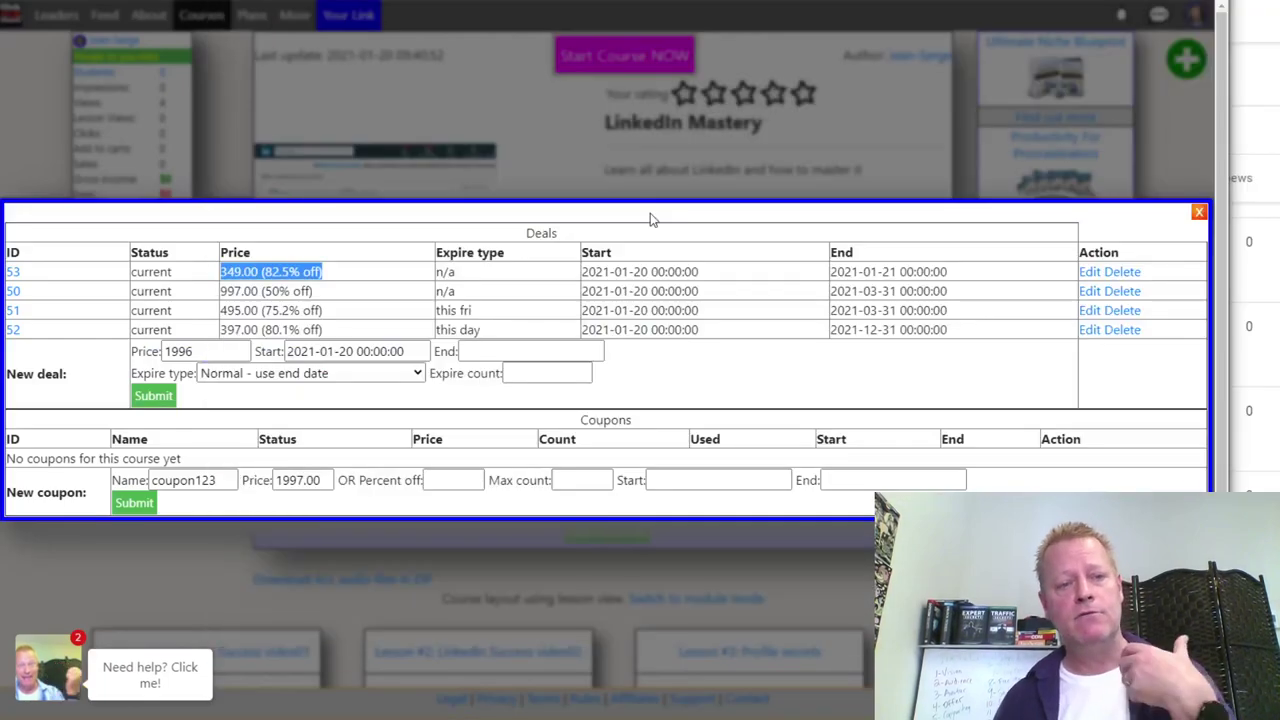
left_click(731, 377)
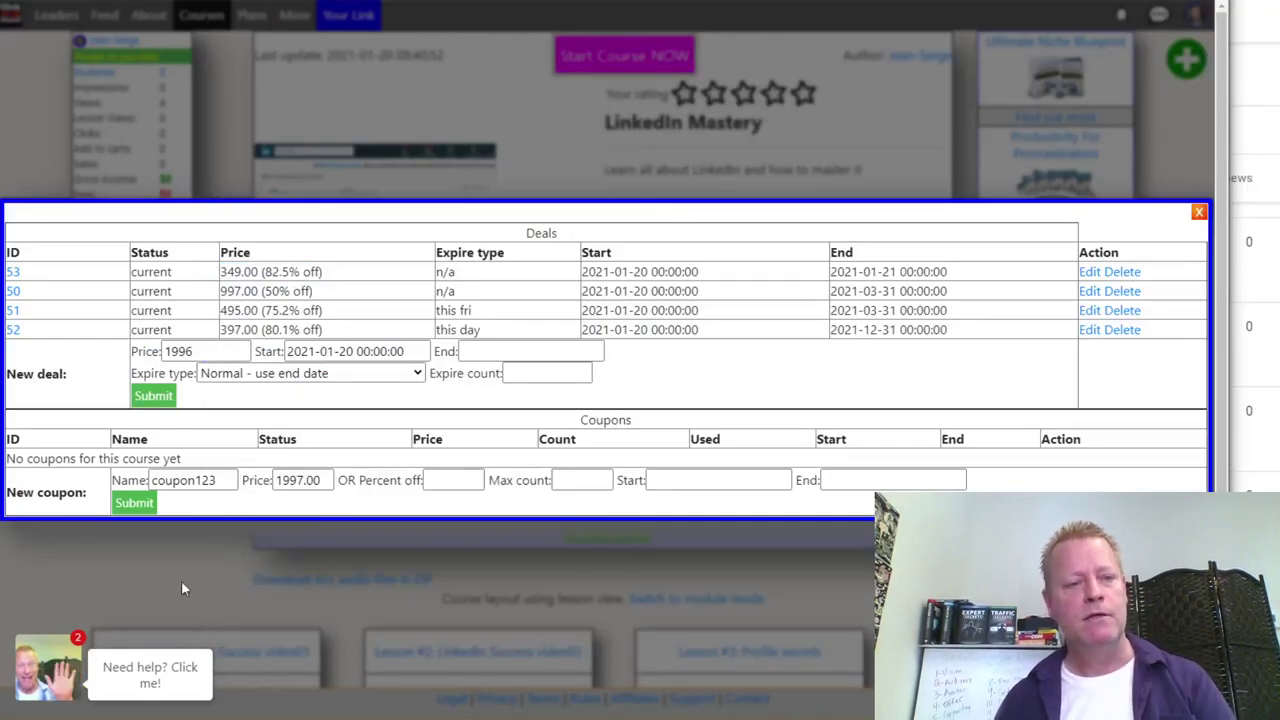
- Name the new coupon super49 and set its price to 49
double_click(194, 482)
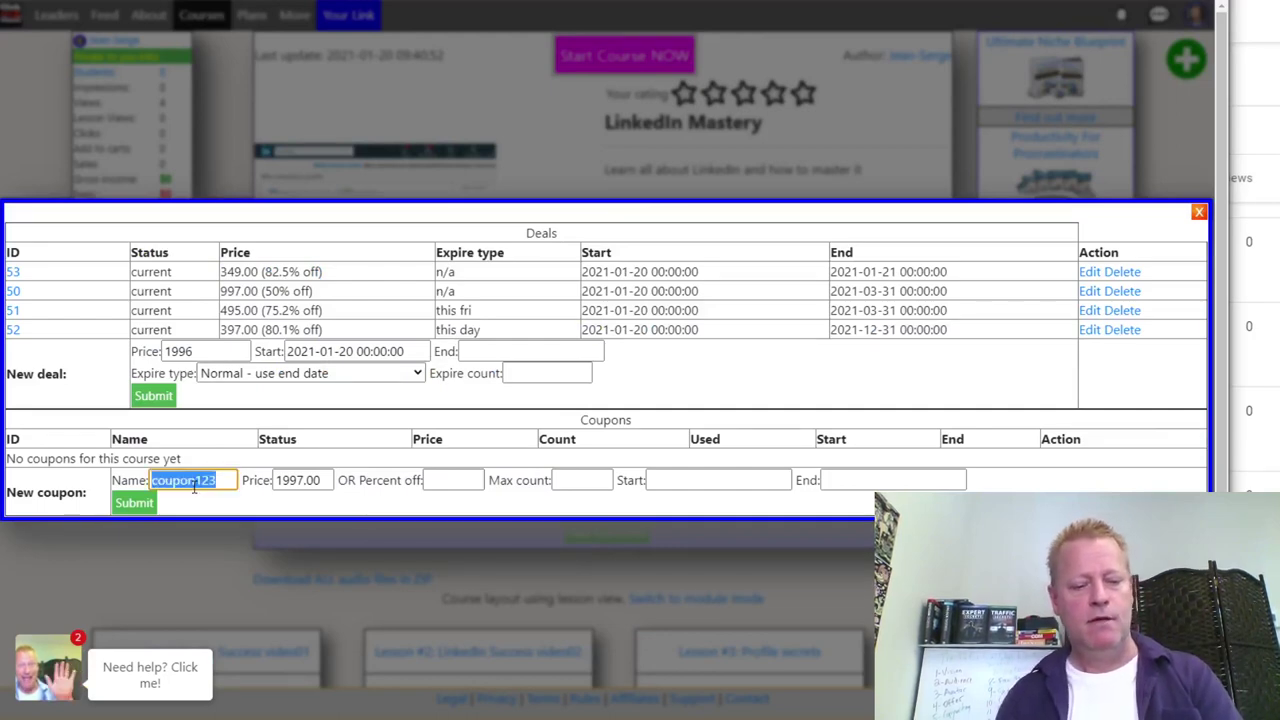
type("super49")
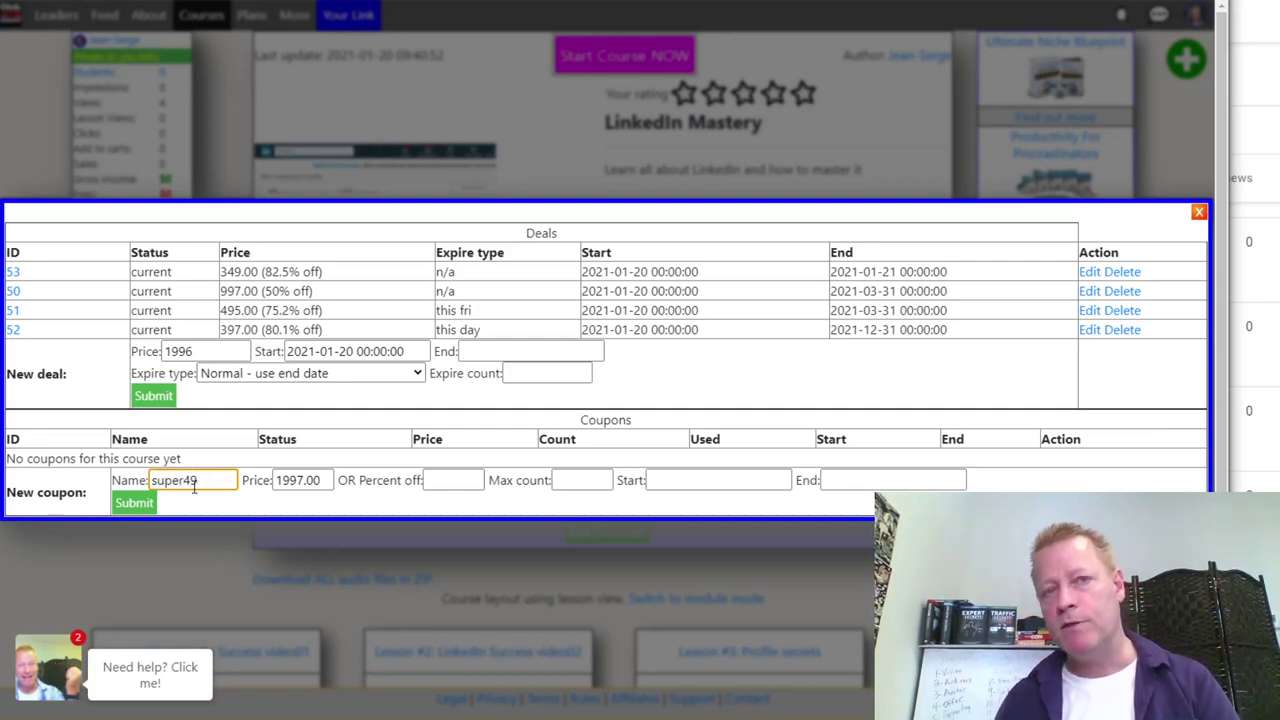
double_click(297, 481)
left_click(443, 480)
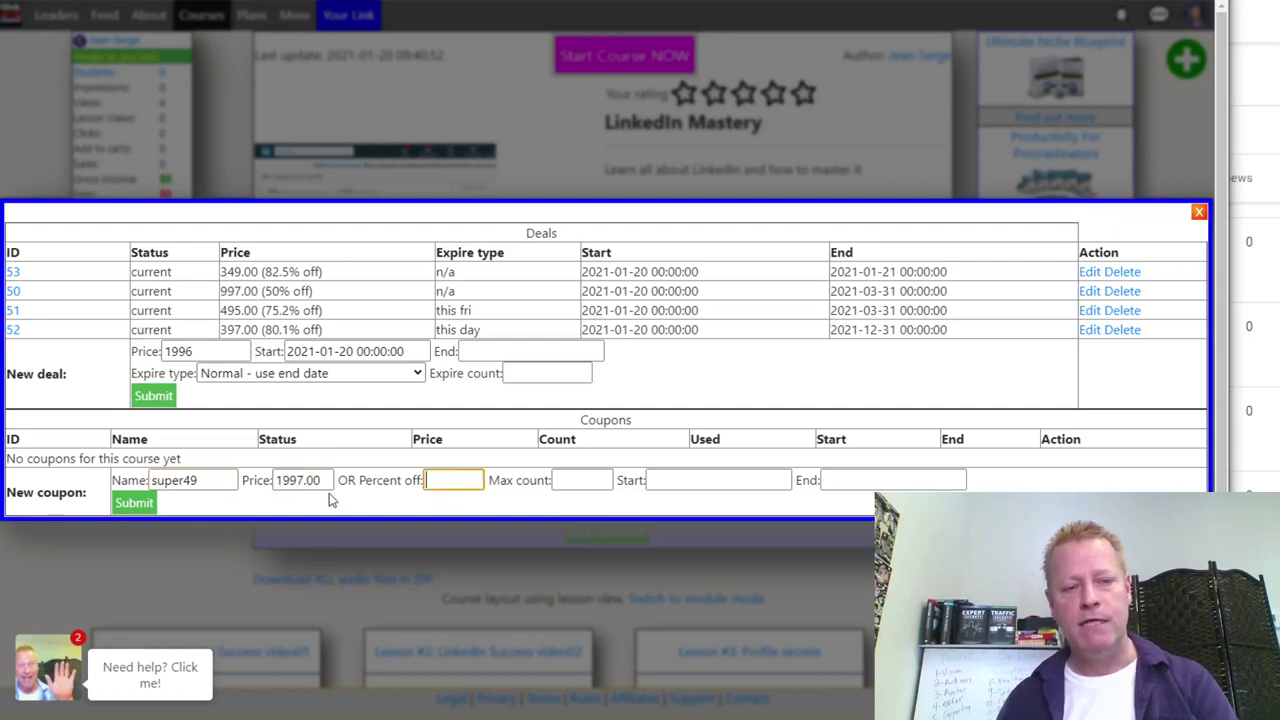
left_click(327, 486)
double_click(320, 482)
type("49")
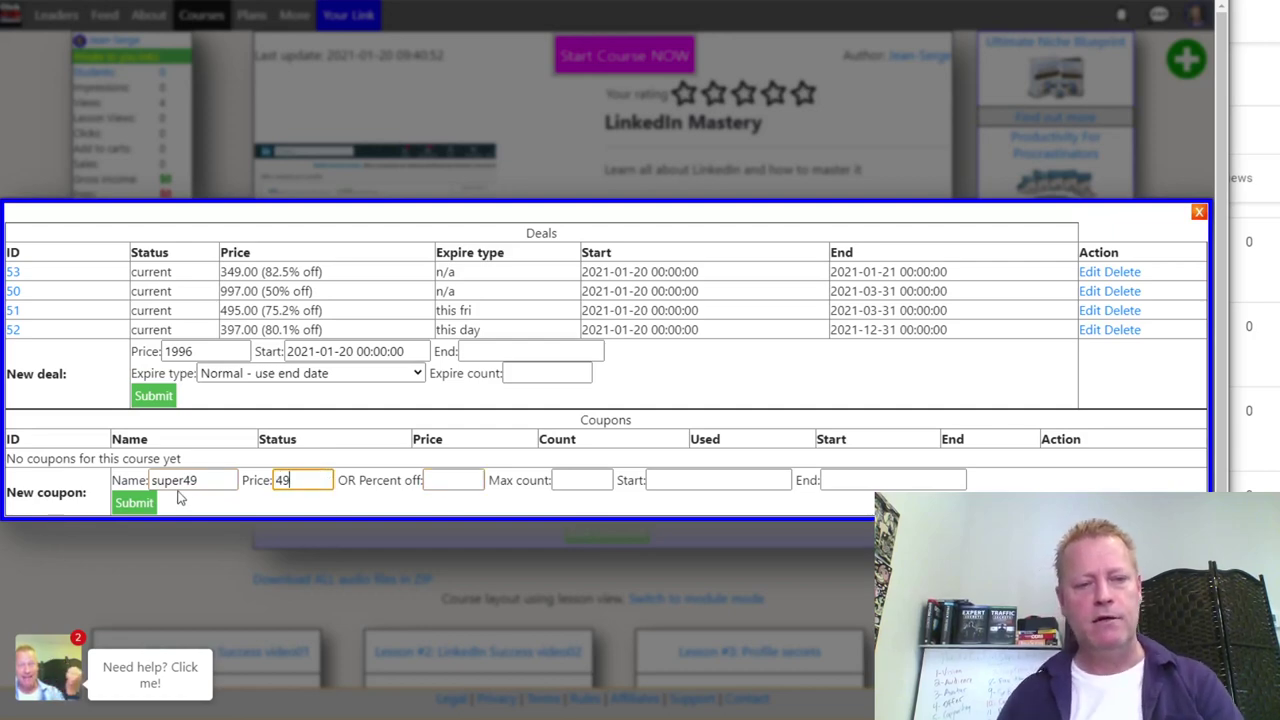
- Limit the super49 coupon to a max count of 5 without dates, submit it, and reload the coupons list
left_click(438, 474)
left_click(579, 476)
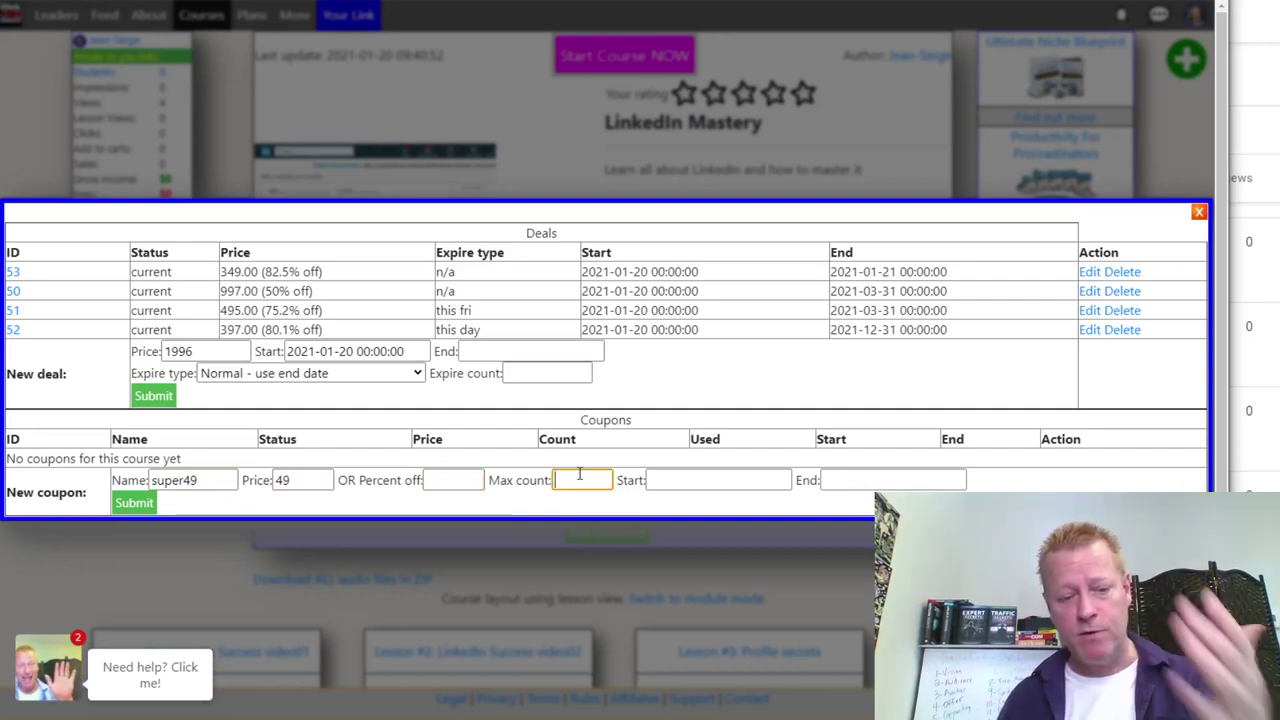
type("5")
left_click(675, 478)
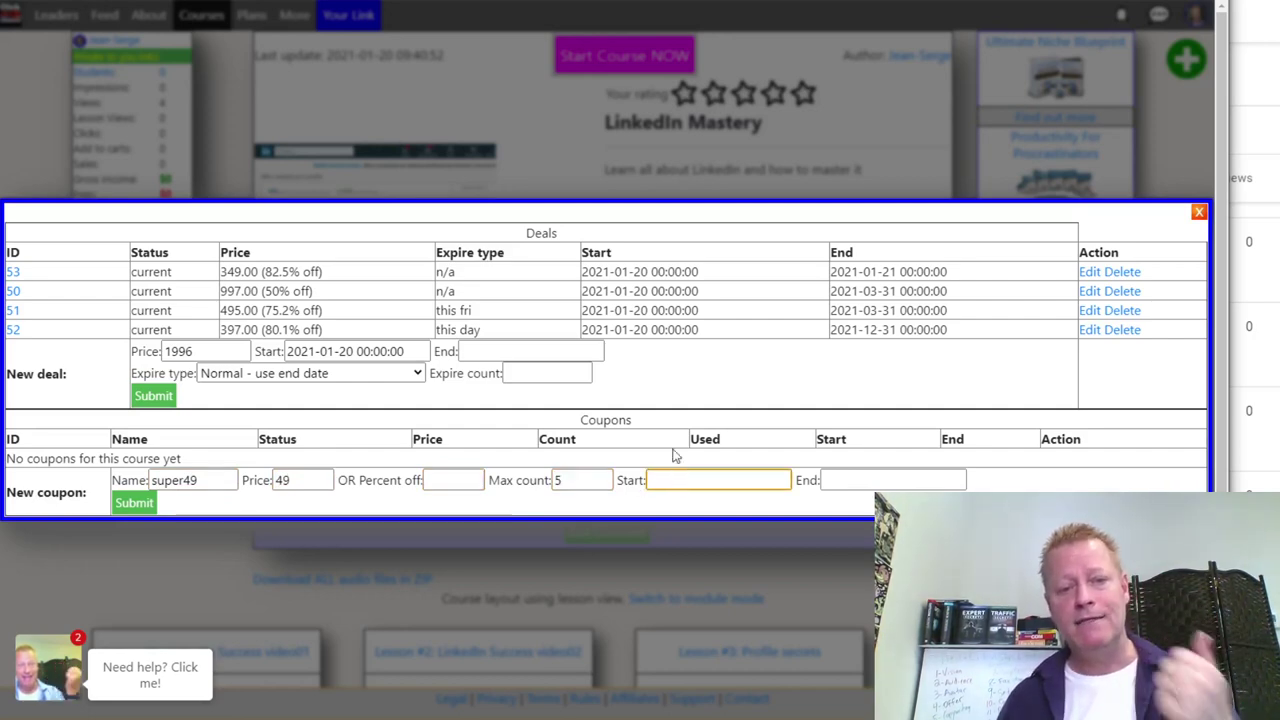
left_click(585, 480)
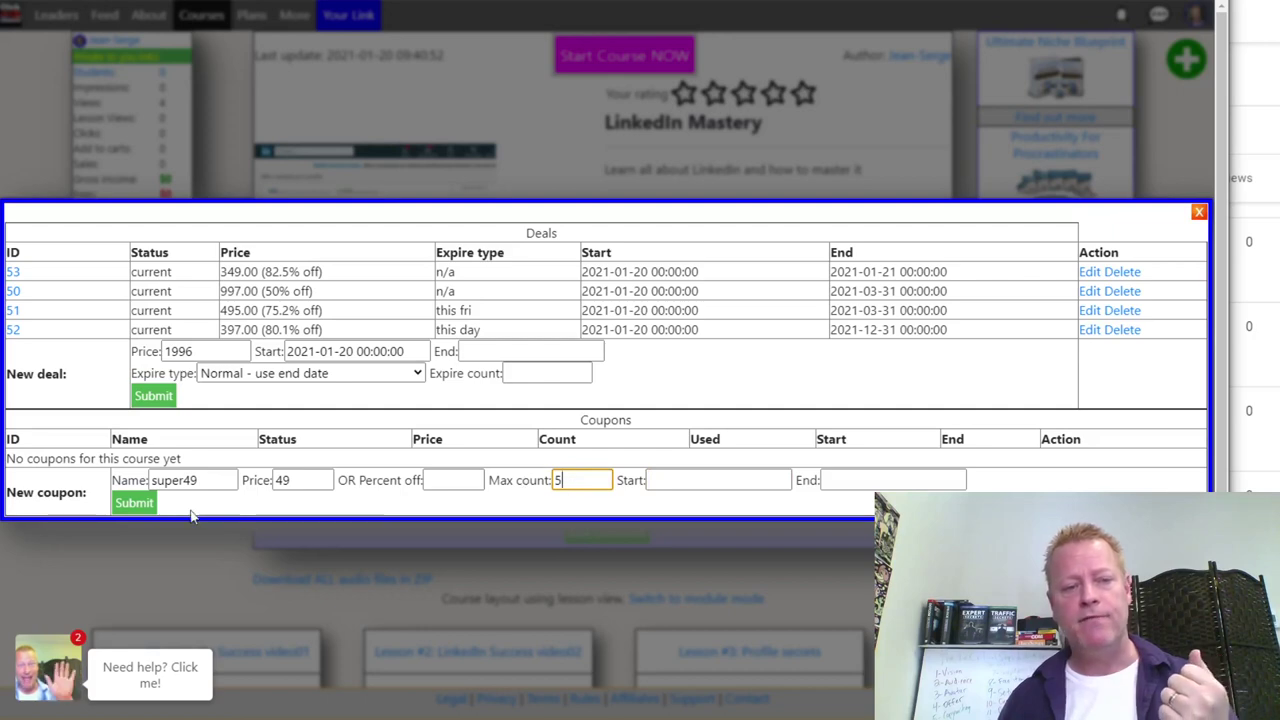
left_click(145, 506)
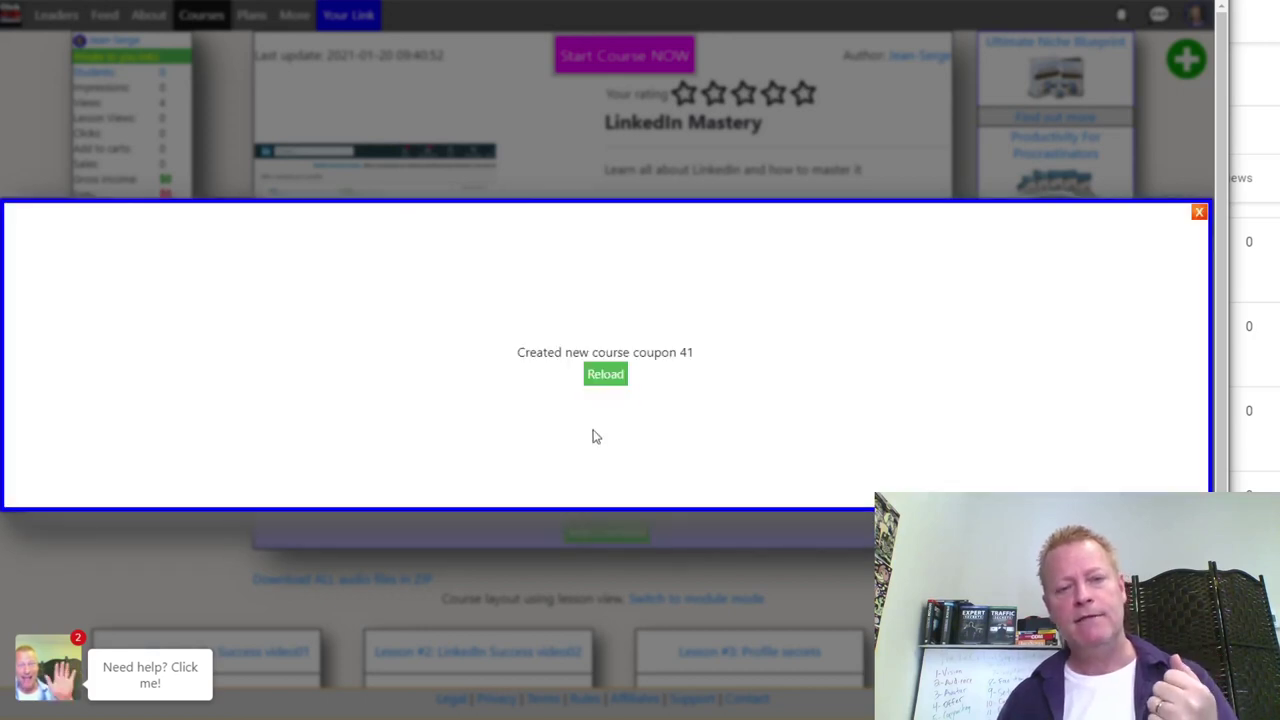
left_click(605, 374)
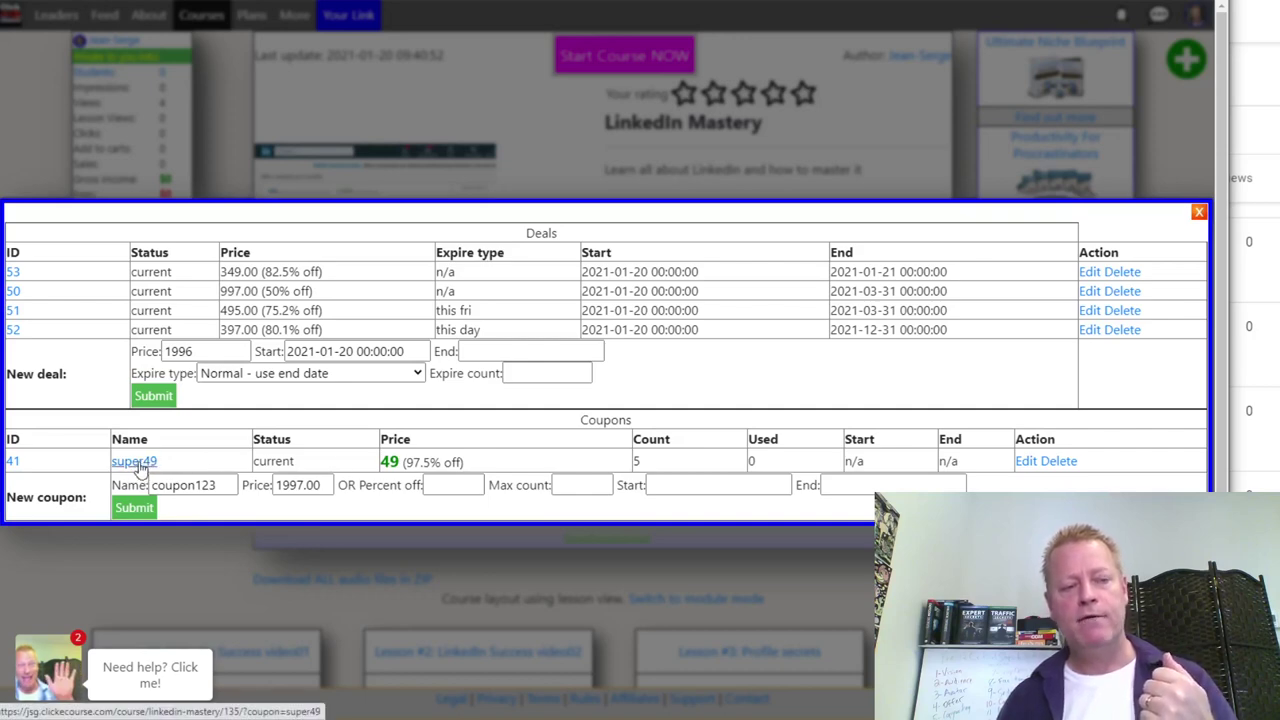
- Open the super49 coupon link in an incognito window and check the discounted price, coupon name and remaining uses
right_click(141, 467)
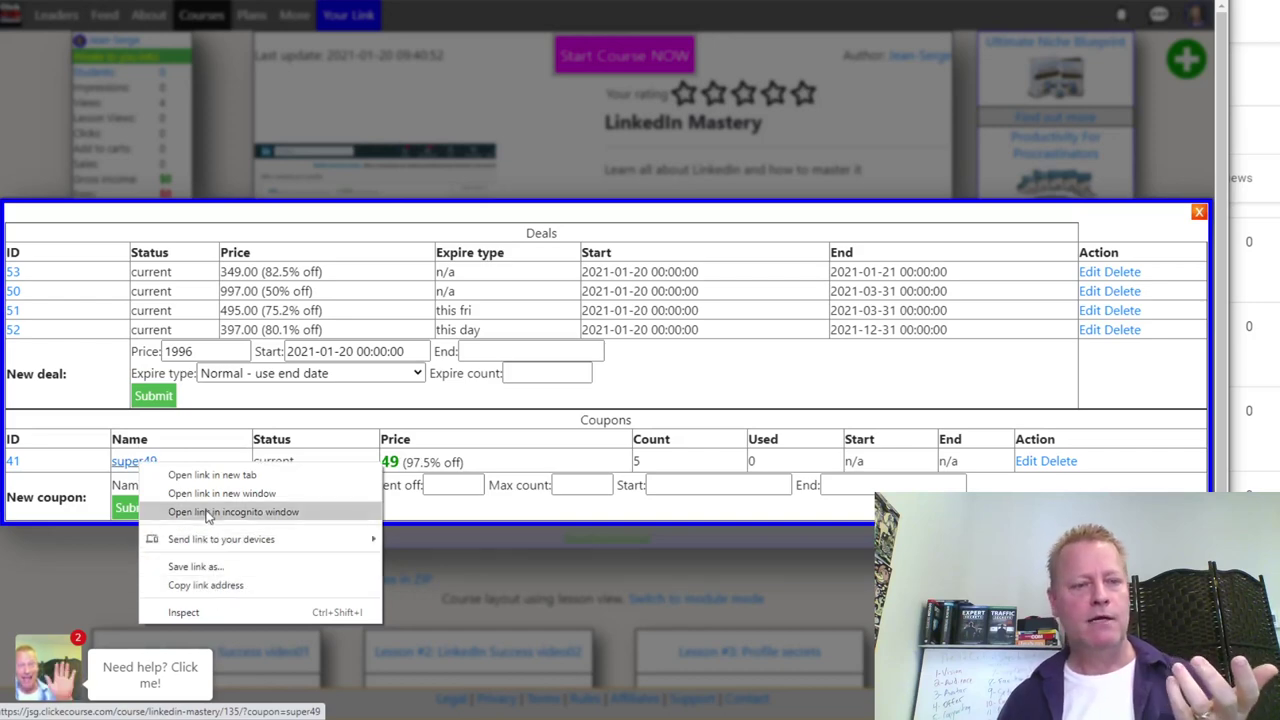
left_click(257, 512)
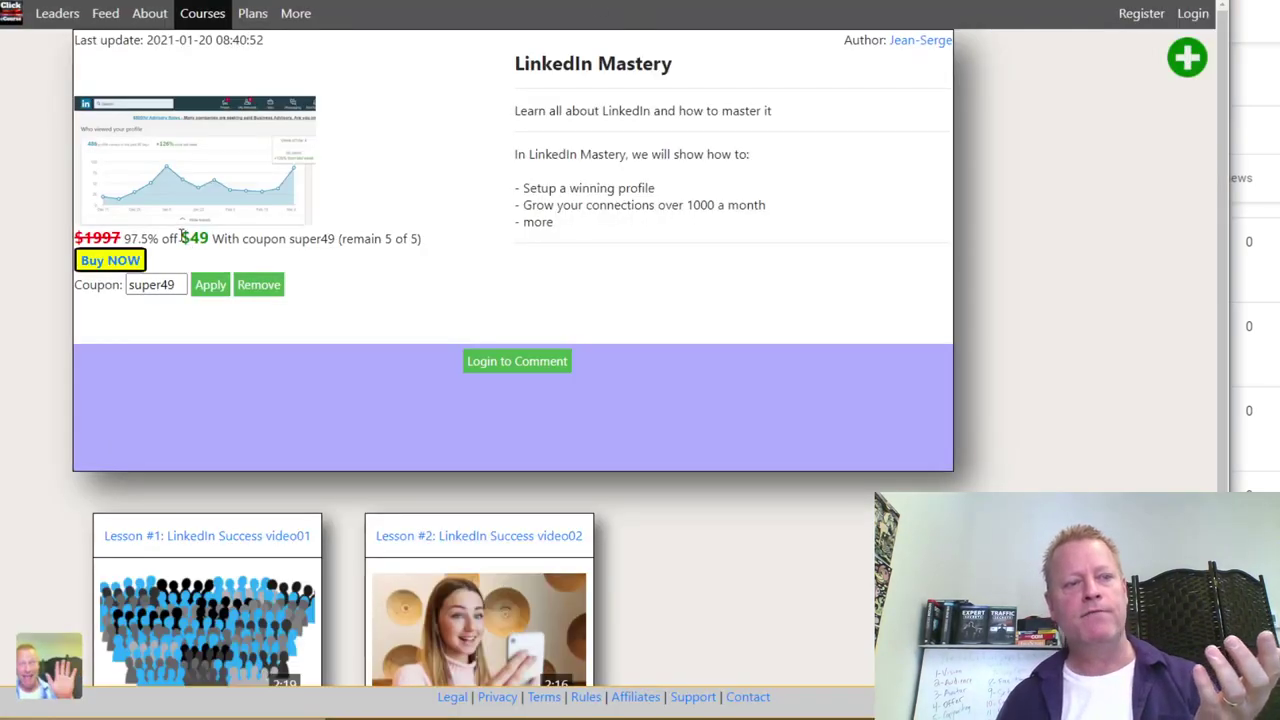
left_click_drag(180, 237, 244, 238)
left_click(312, 238)
double_click(312, 238)
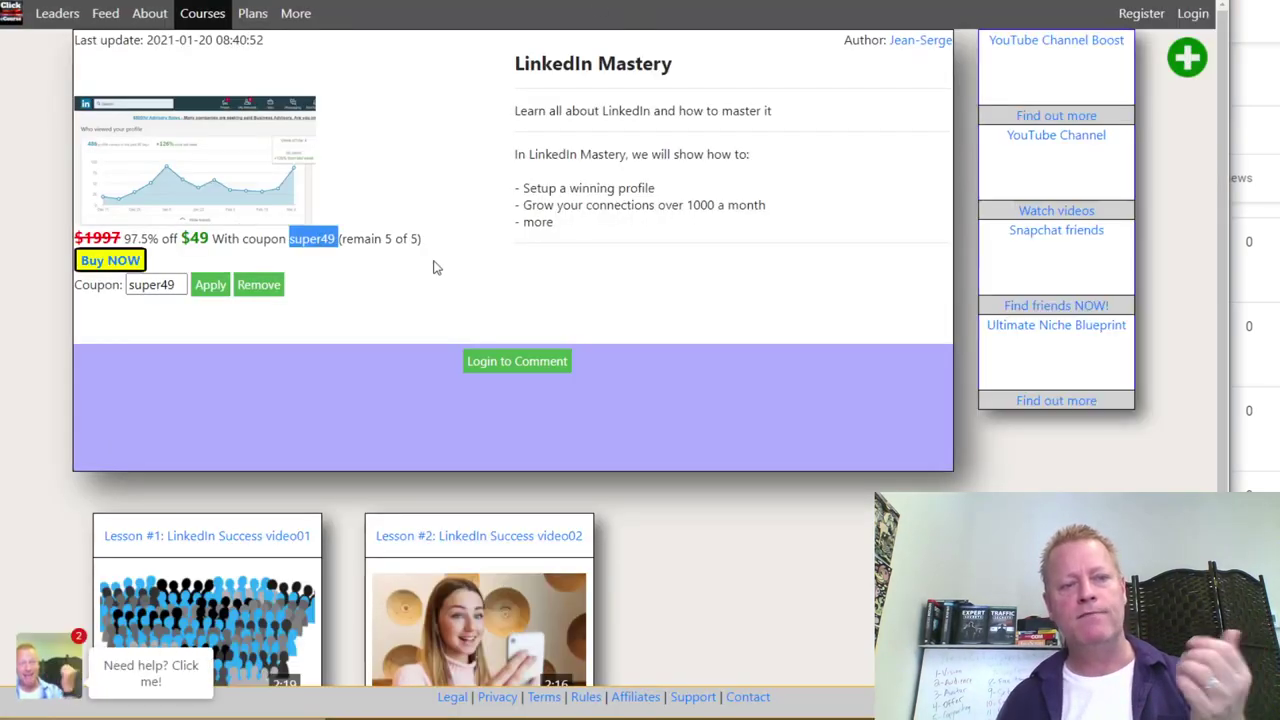
left_click_drag(354, 239, 447, 242)
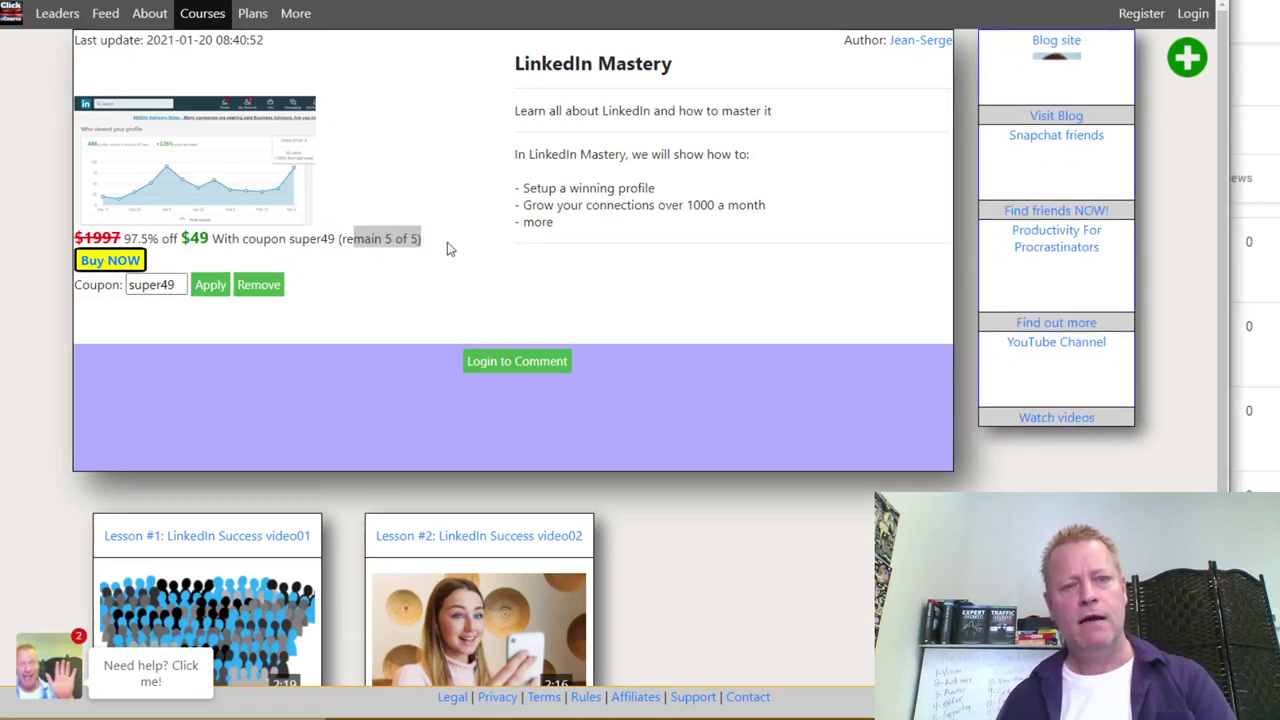
- Return to the owner's deals manager, name a new coupon super99hdh and set its price to 99
key("alt+Tab")
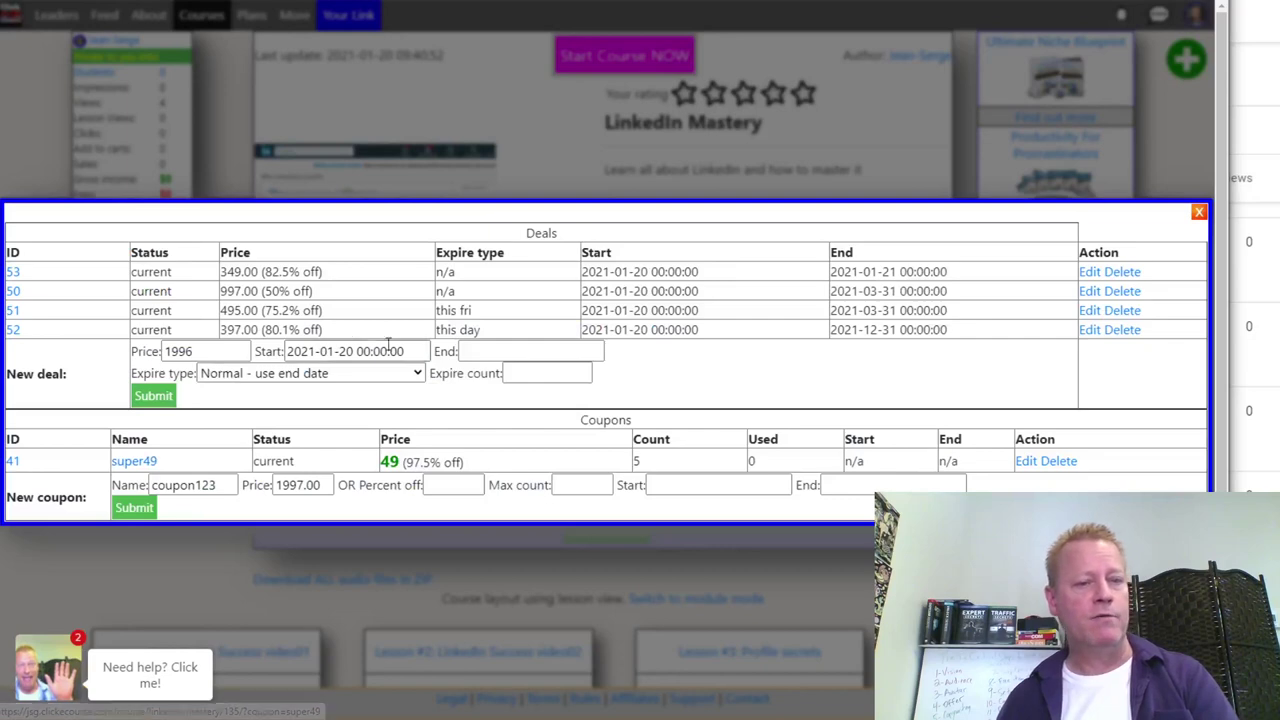
double_click(197, 485)
type("super")
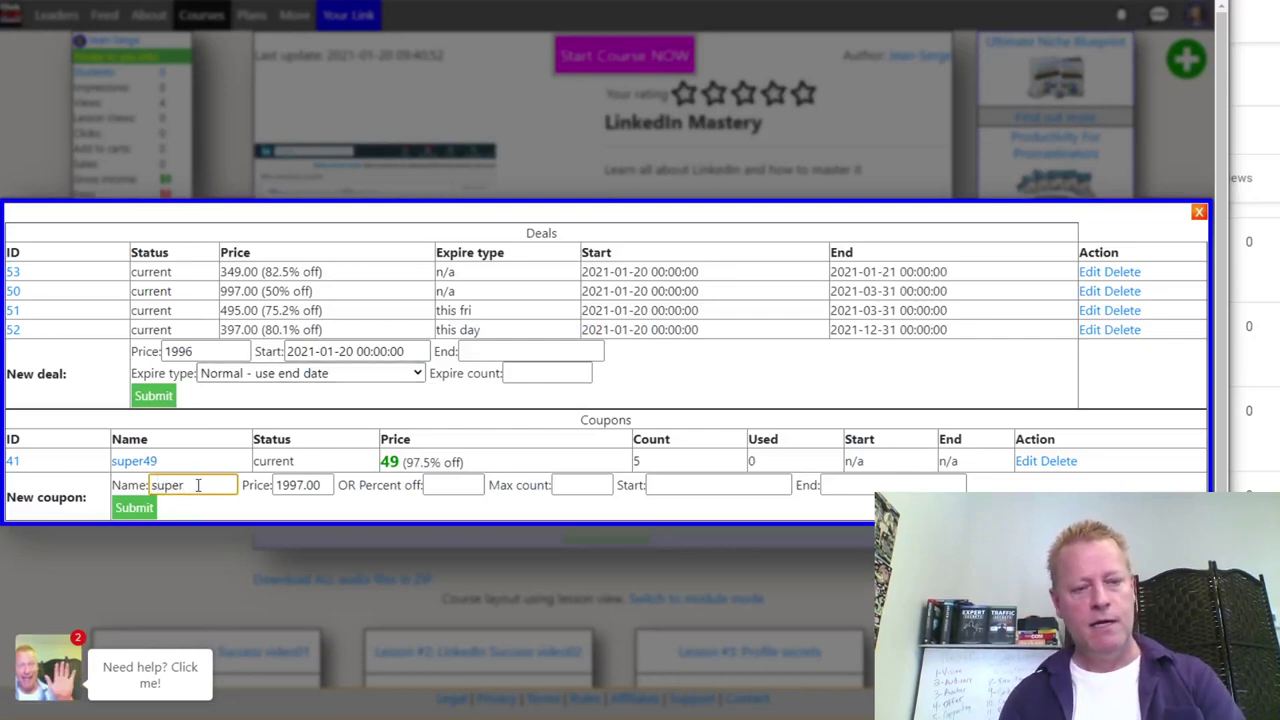
type("99dh")
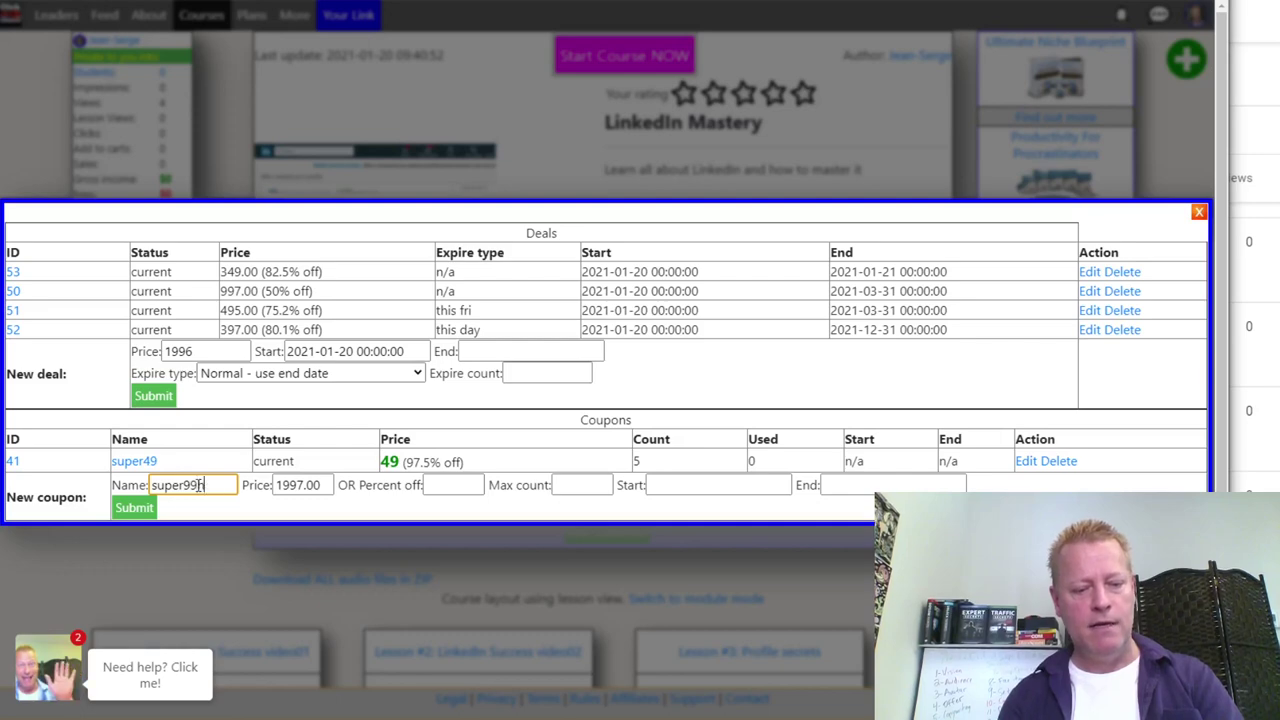
double_click(210, 485)
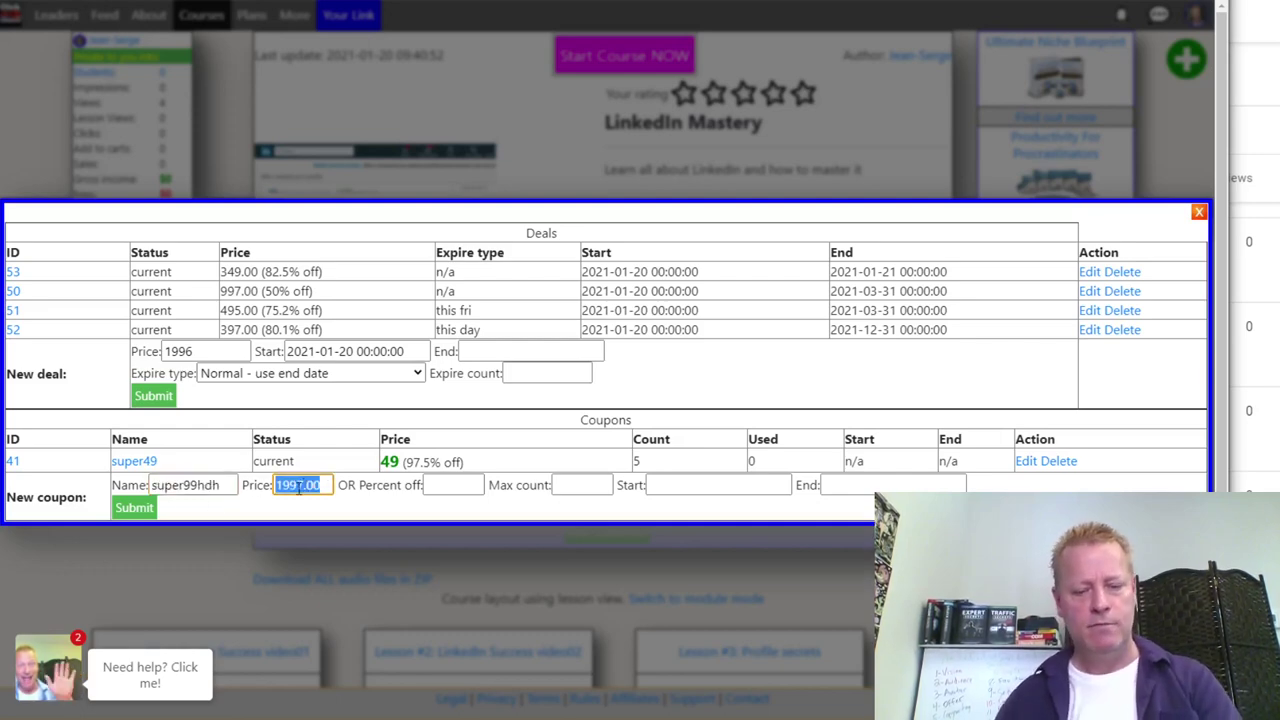
type("99")
key("Tab")
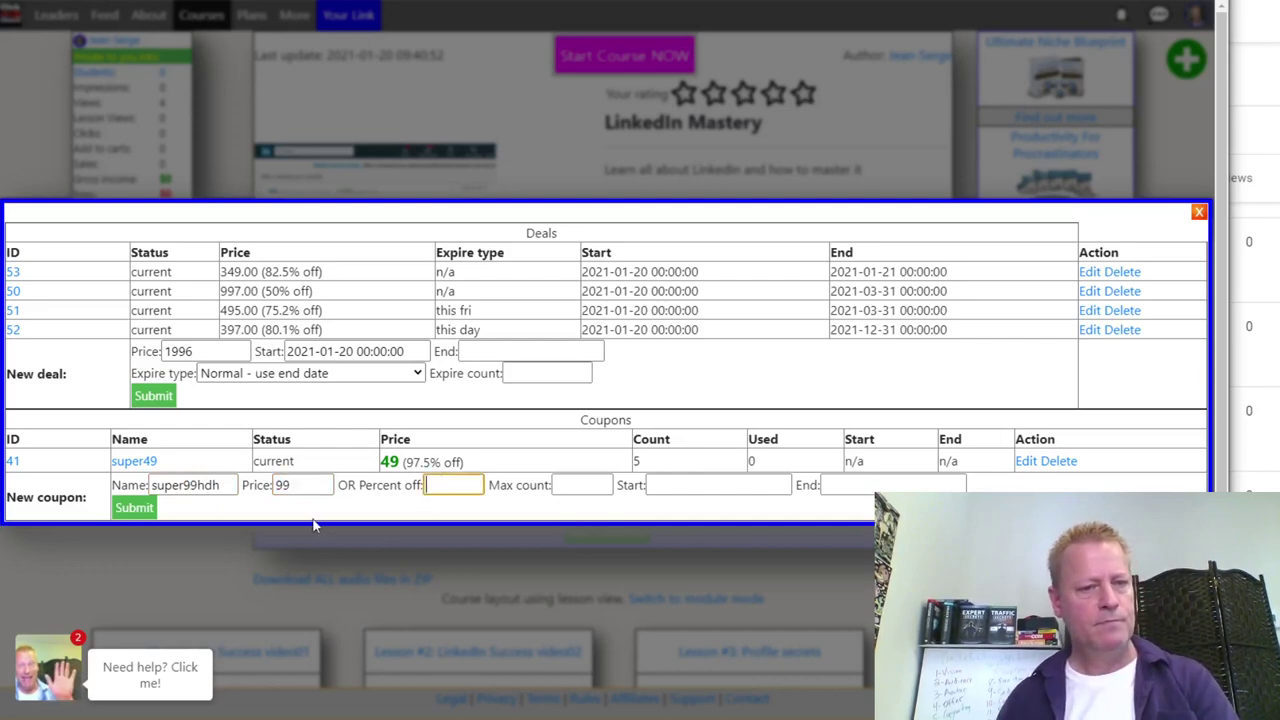
- Limit the super99hdh coupon to a max count of 10 without dates, submit it, and reload the coupons list
left_click(591, 485)
type("1")
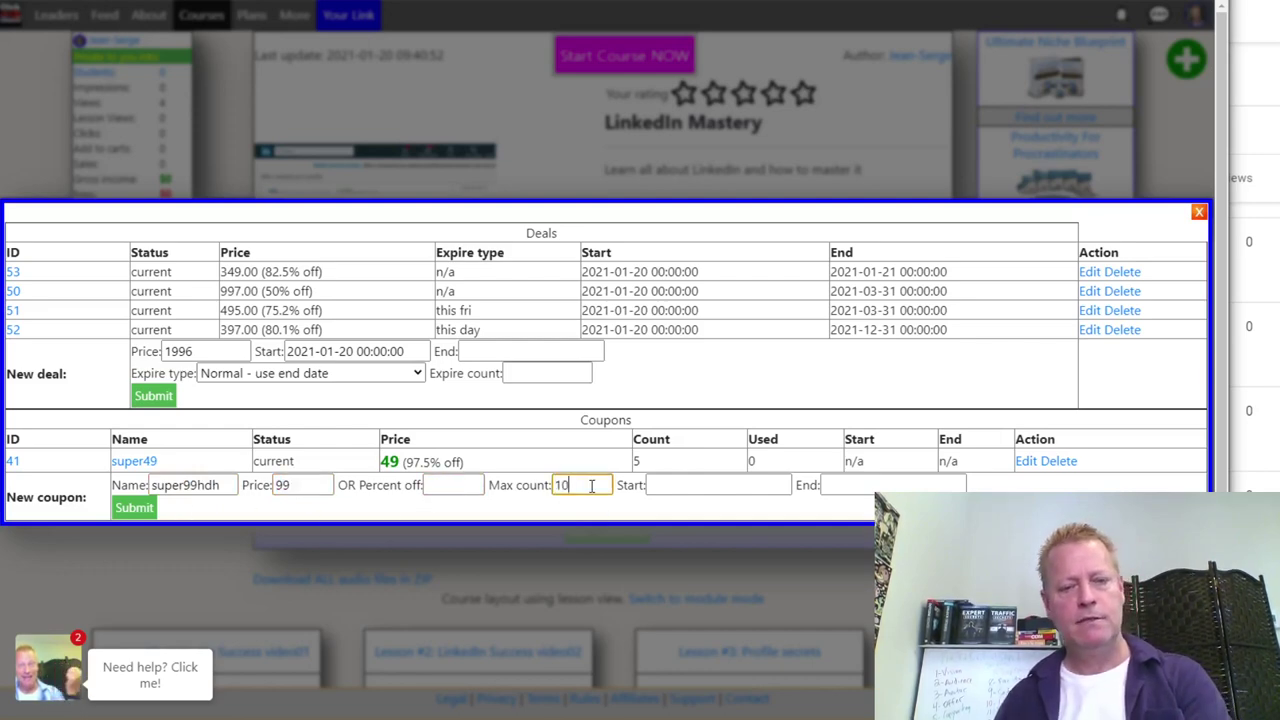
type("0")
left_click(659, 485)
left_click(134, 508)
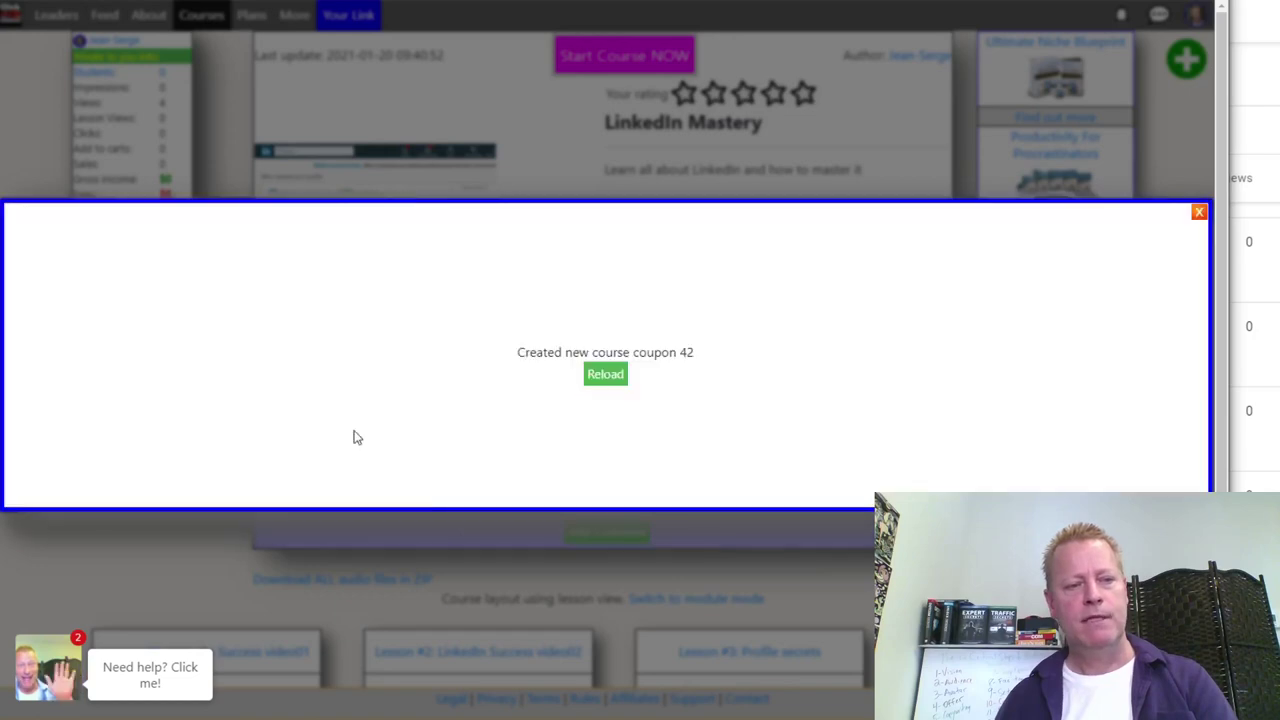
left_click(604, 375)
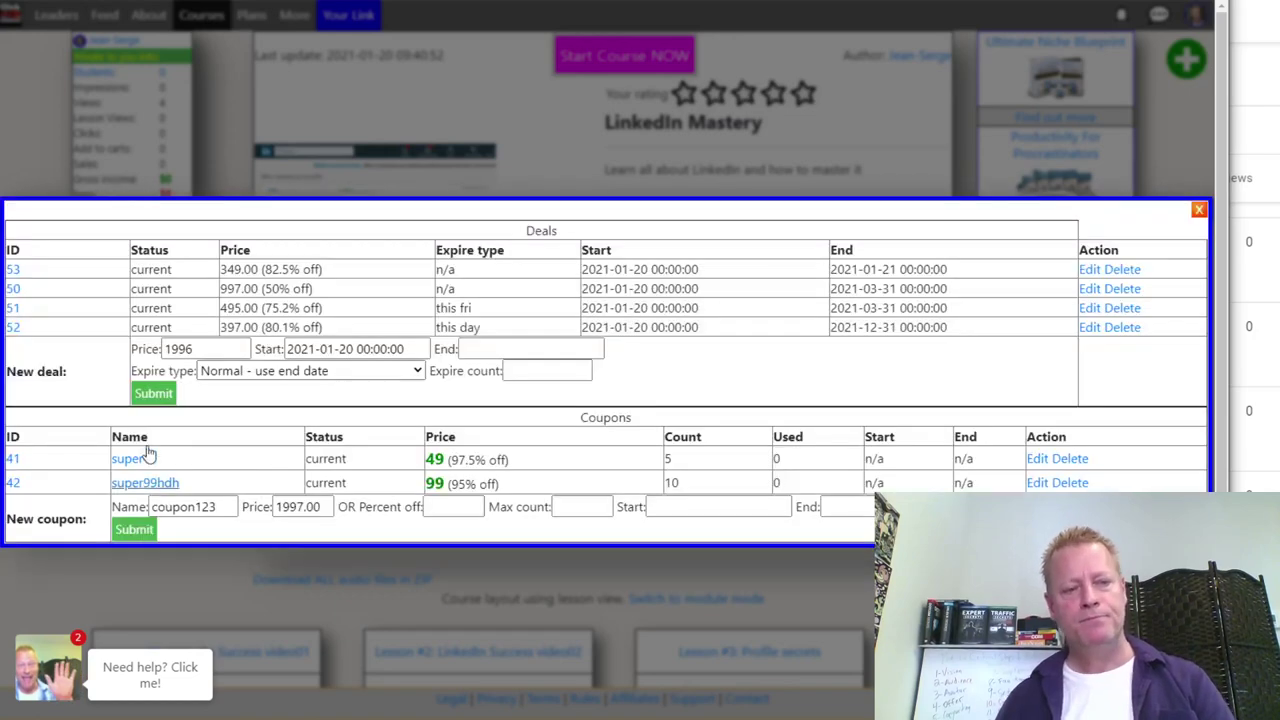
- Open the super99hdh coupon link in an incognito window and check the applied coupon name and discounted price
right_click(162, 483)
left_click(226, 531)
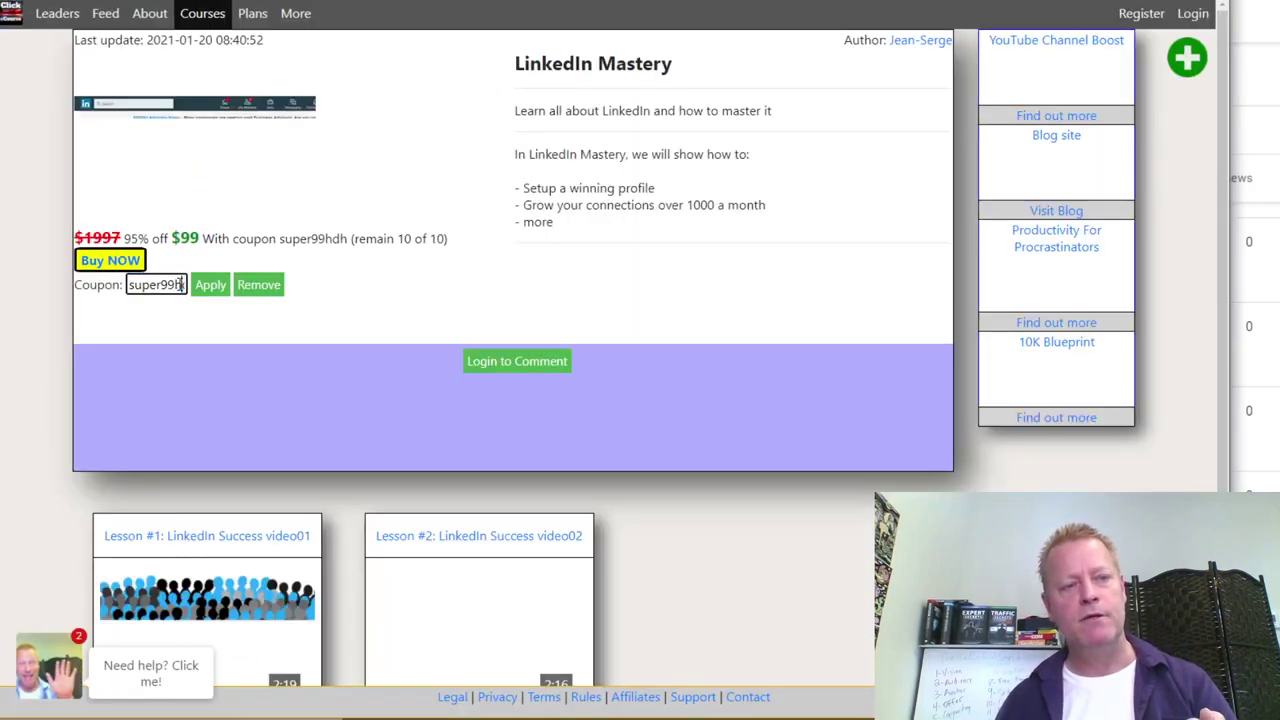
double_click(158, 285)
double_click(305, 238)
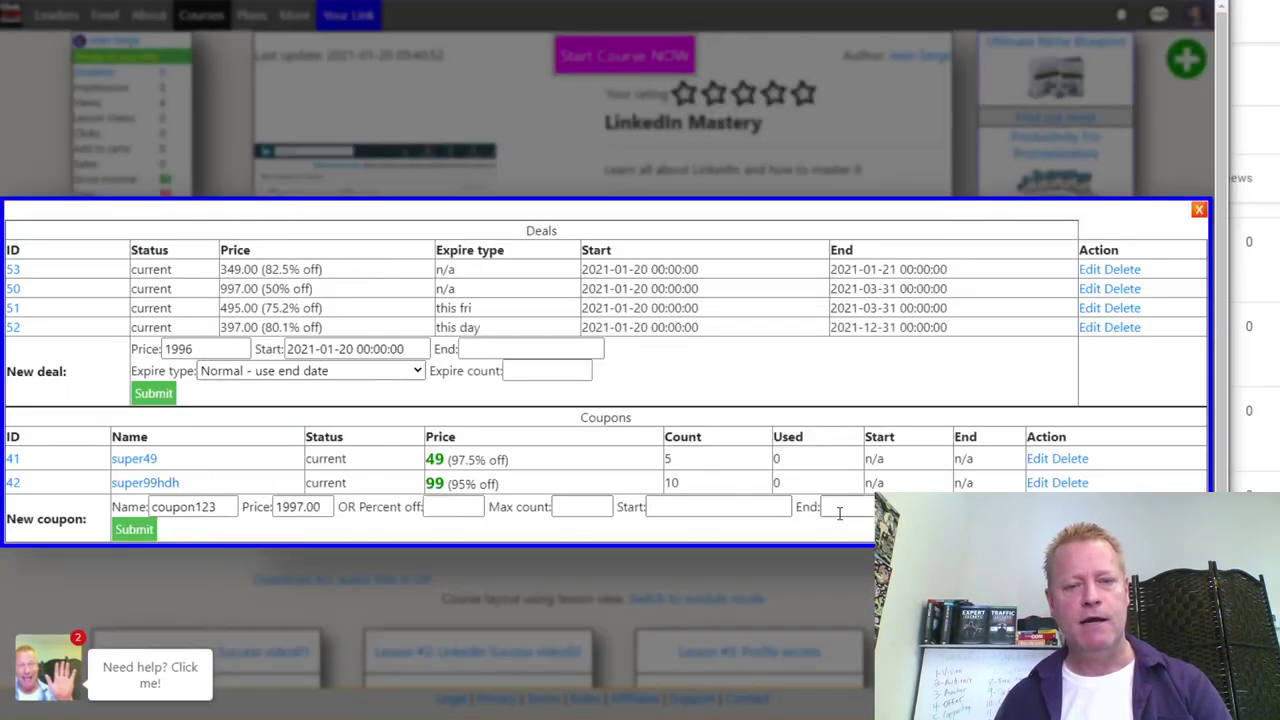
- Close the open deals manager windows on the owner's page, then reopen the manager to review the listed deals and coupons
left_click(765, 506)
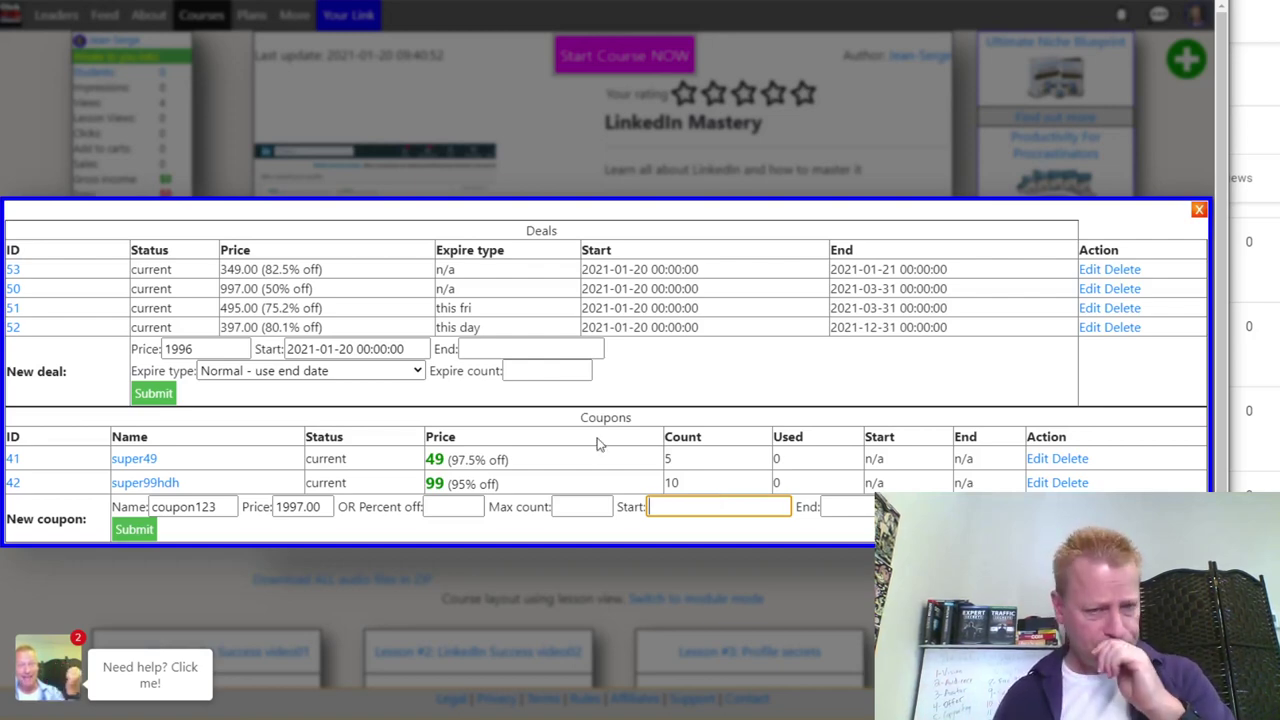
left_click(1198, 210)
left_click(618, 378)
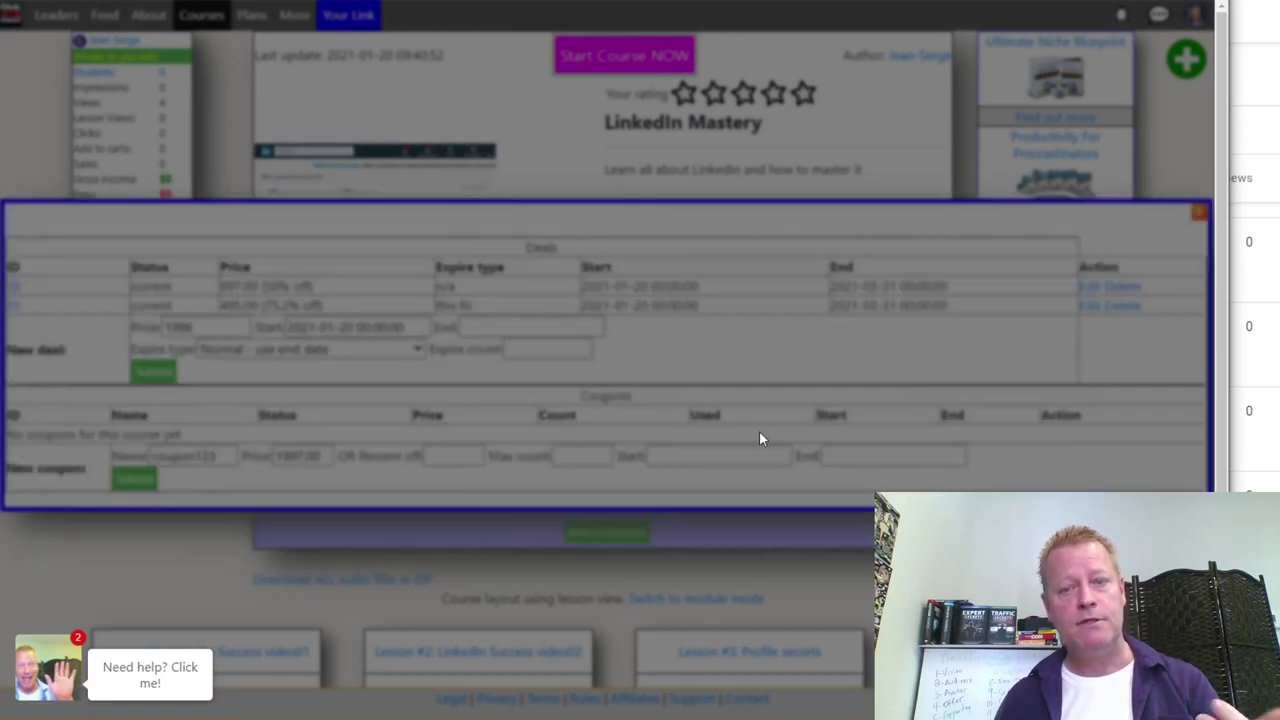
left_click(1198, 213)
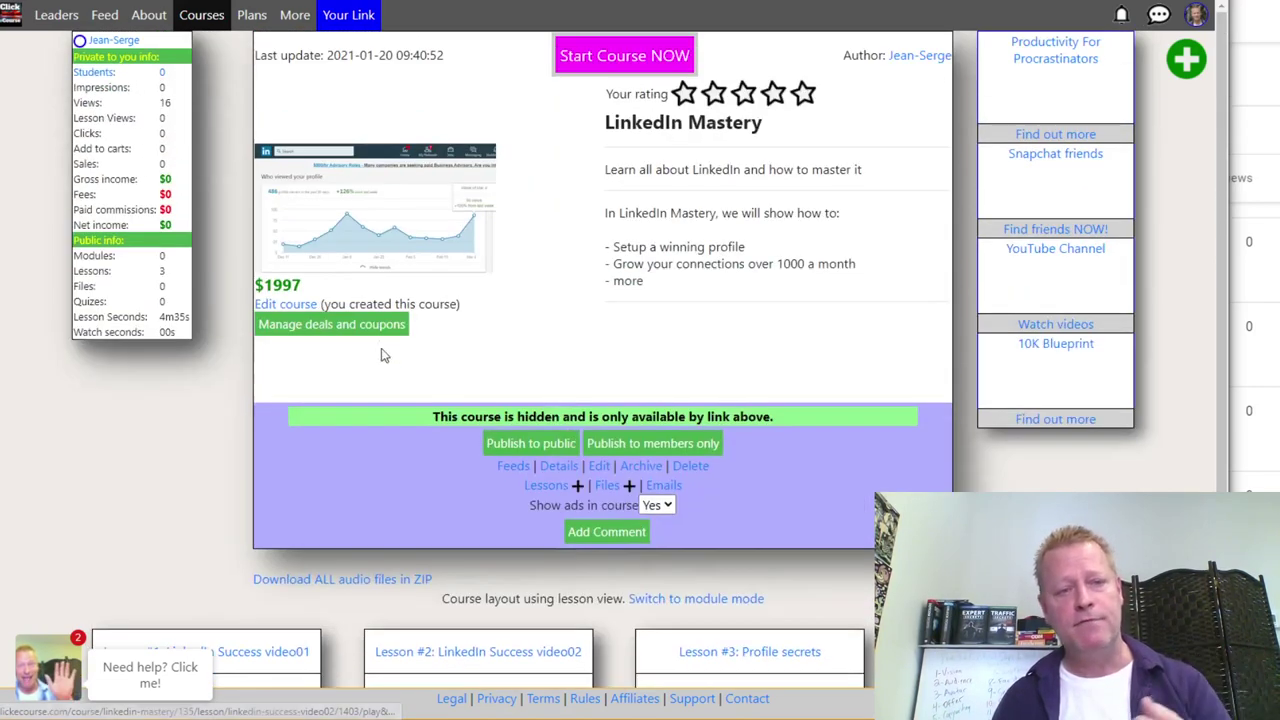
left_click(368, 327)
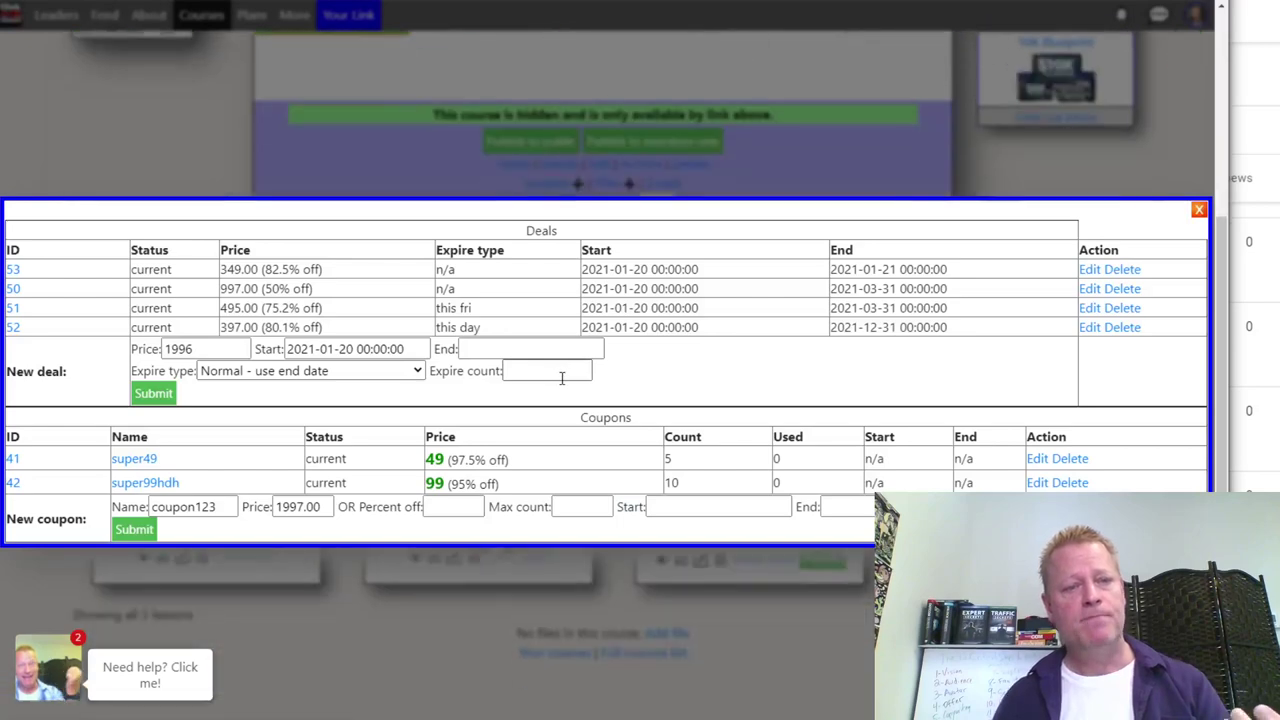
left_click(1198, 210)
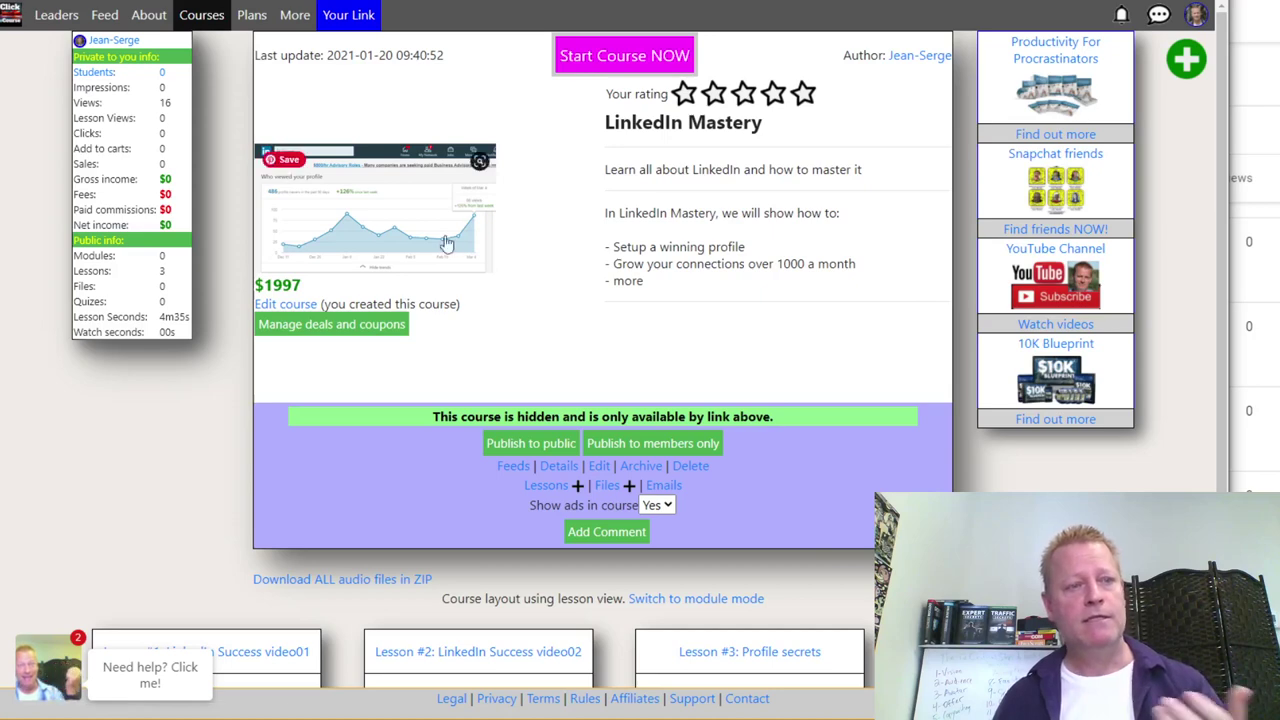
- Review the LinkedIn Mastery course's private and public statistics, including views, income and lesson figures
left_click_drag(91, 87, 175, 208)
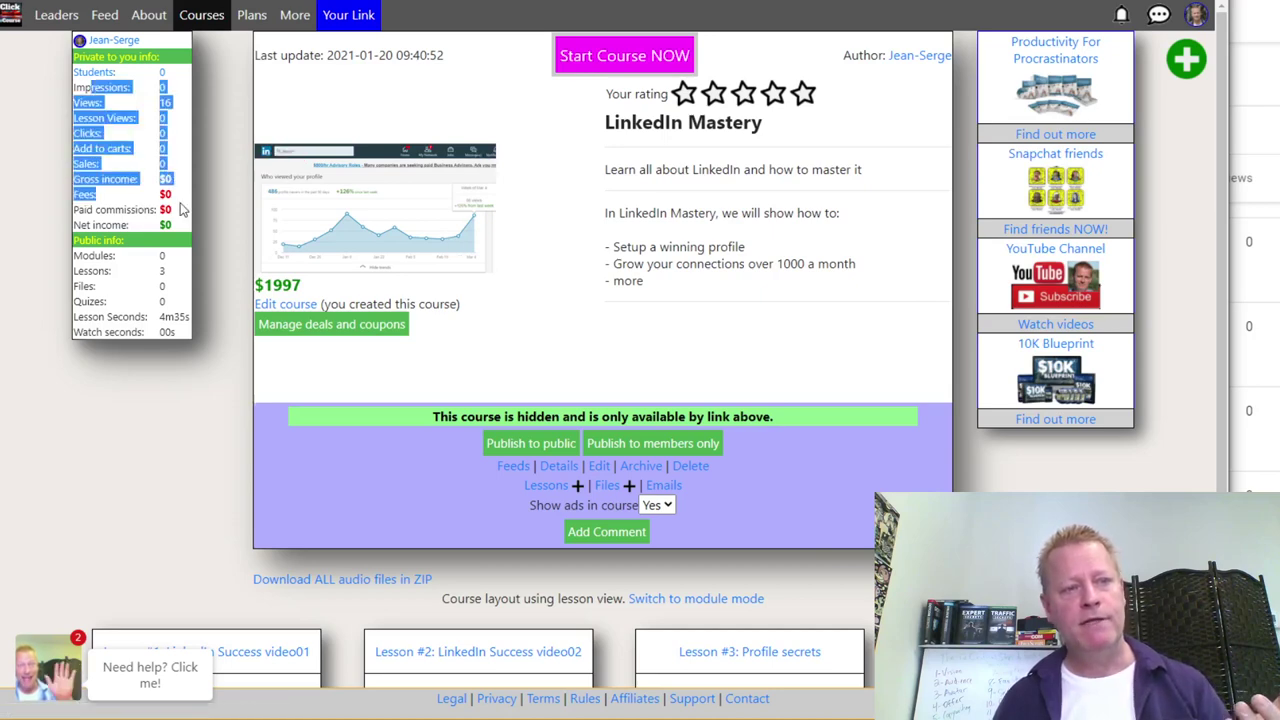
left_click(178, 220)
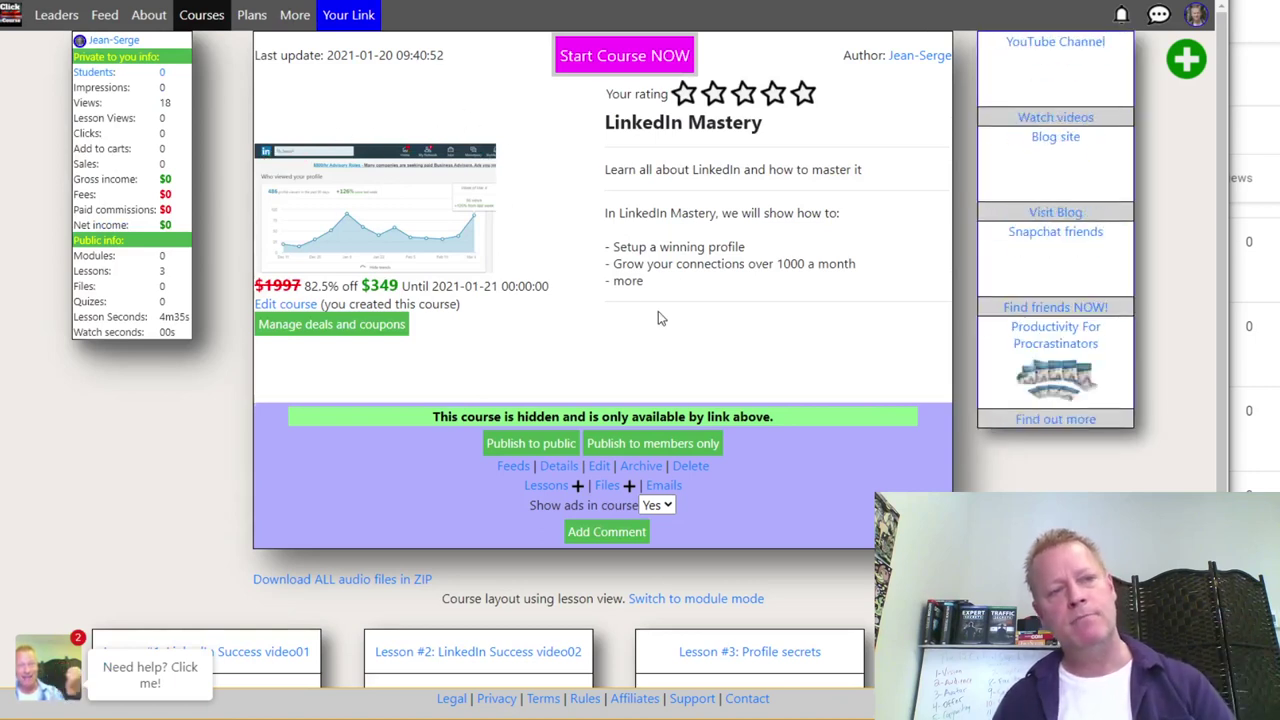
left_click_drag(176, 112, 152, 110)
left_click(167, 131)
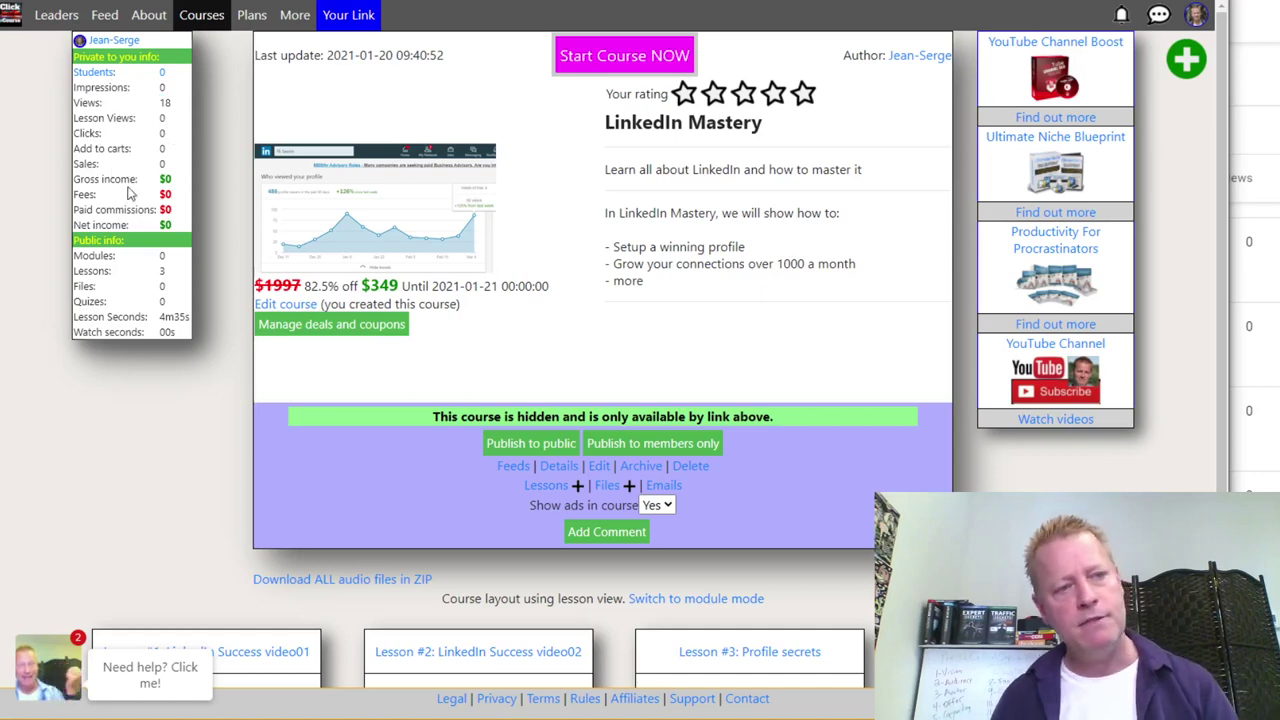
left_click_drag(180, 336, 78, 270)
left_click(92, 292)
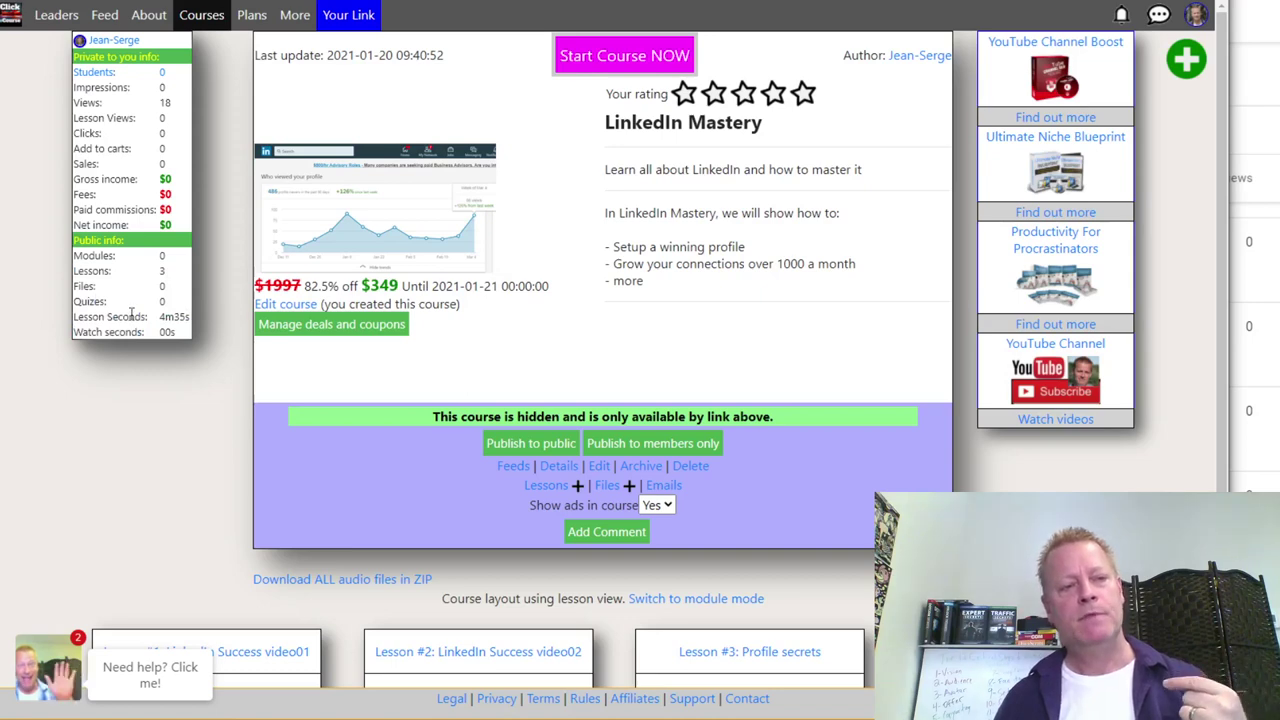
- Compare the course's Lesson Seconds statistic with the video durations shown on the lesson cards
left_click_drag(157, 317, 178, 312)
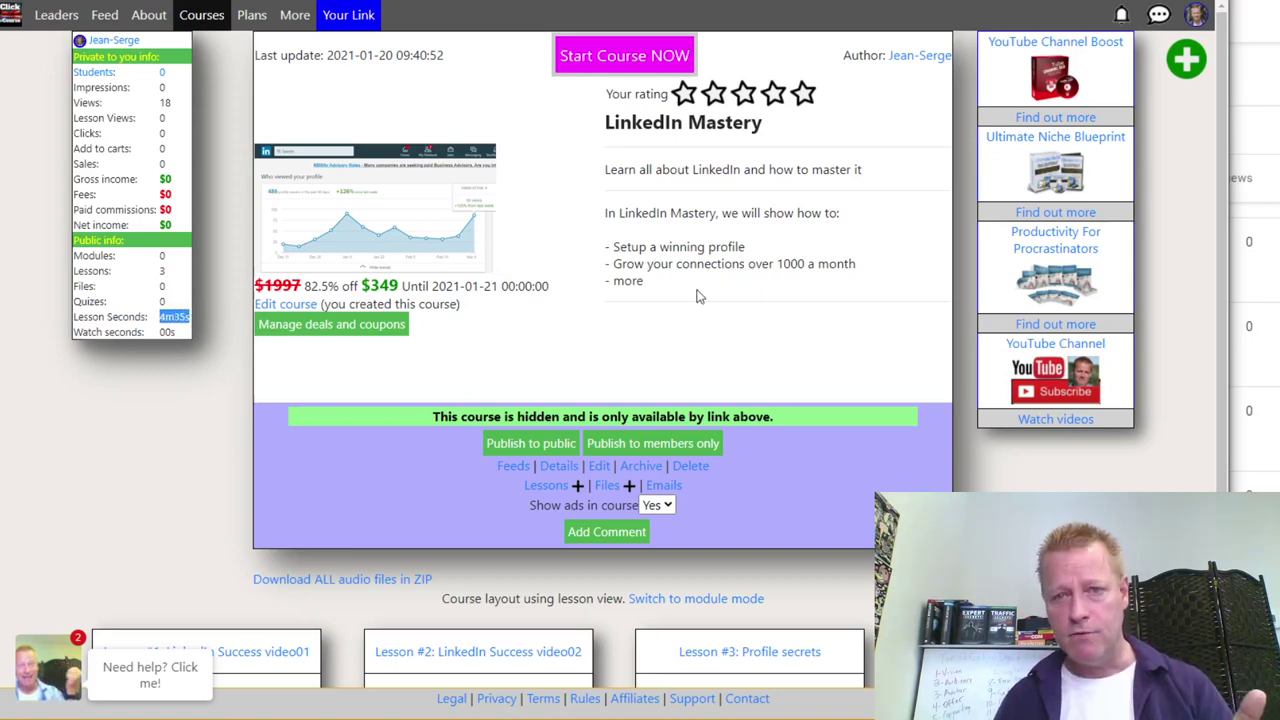
scroll(698, 297, "down", 3)
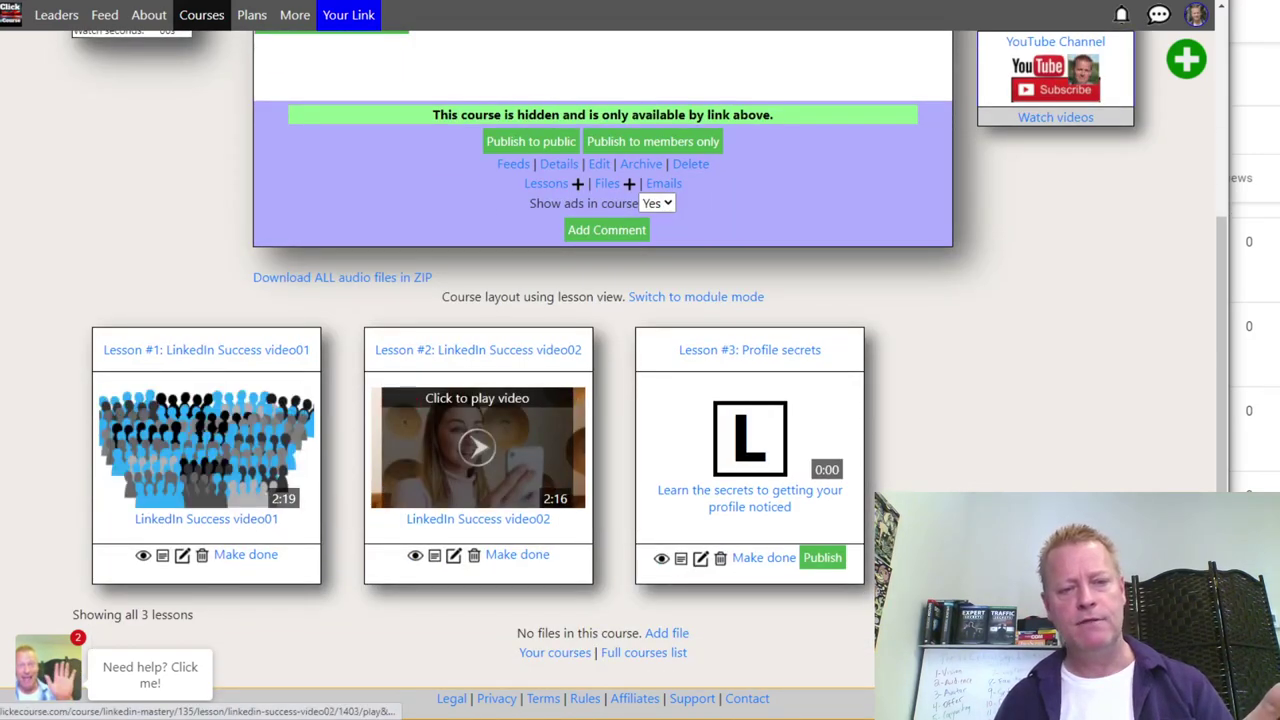
scroll(228, 330, "up", 3)
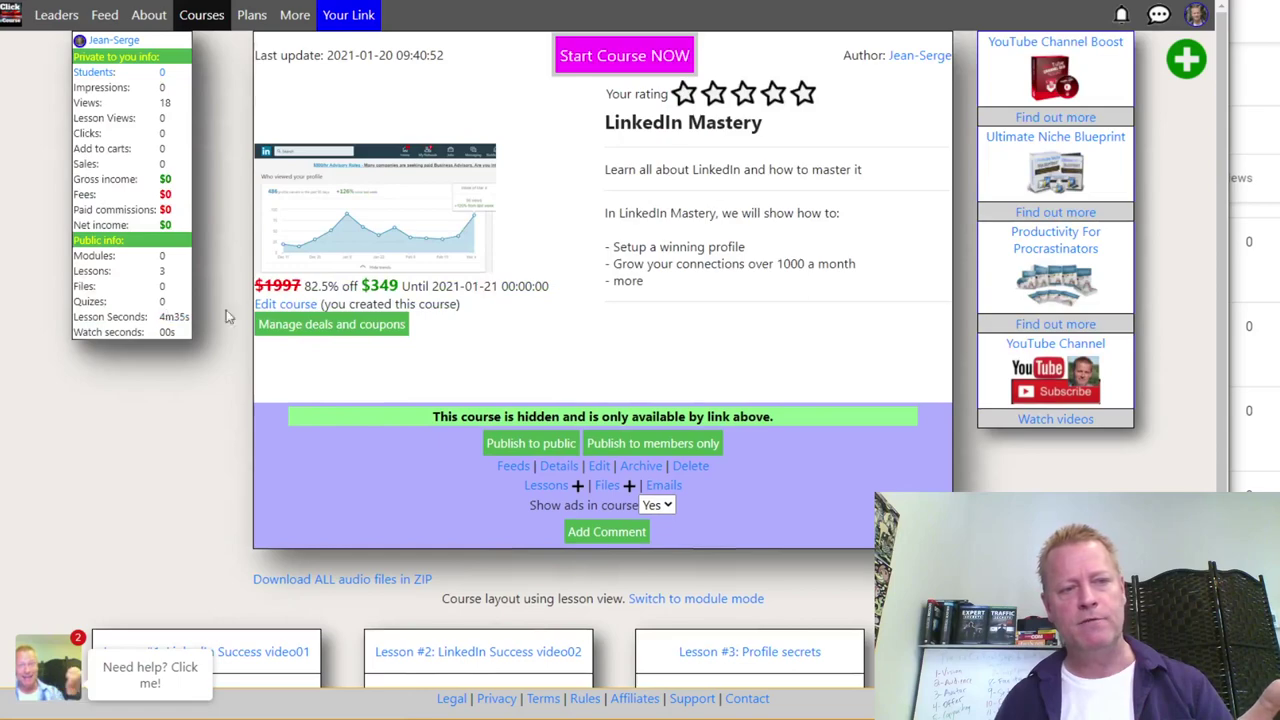
scroll(543, 337, "down", 3)
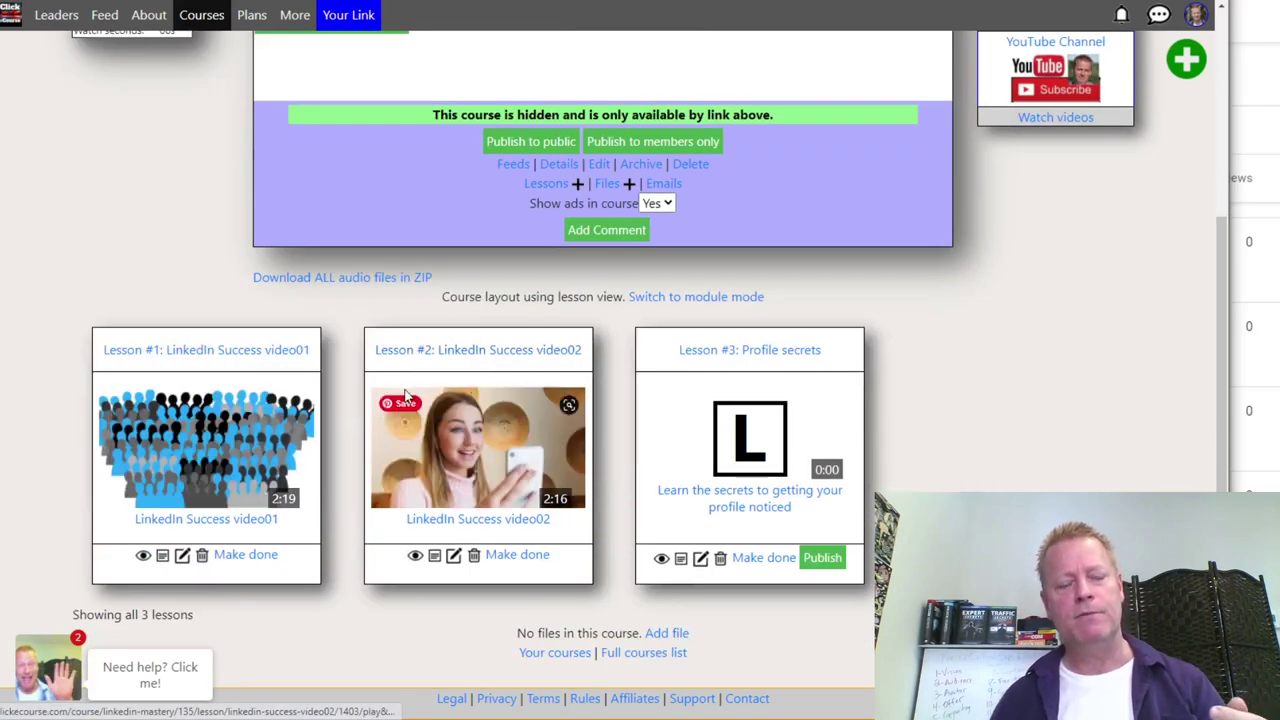
scroll(343, 272, "up", 3)
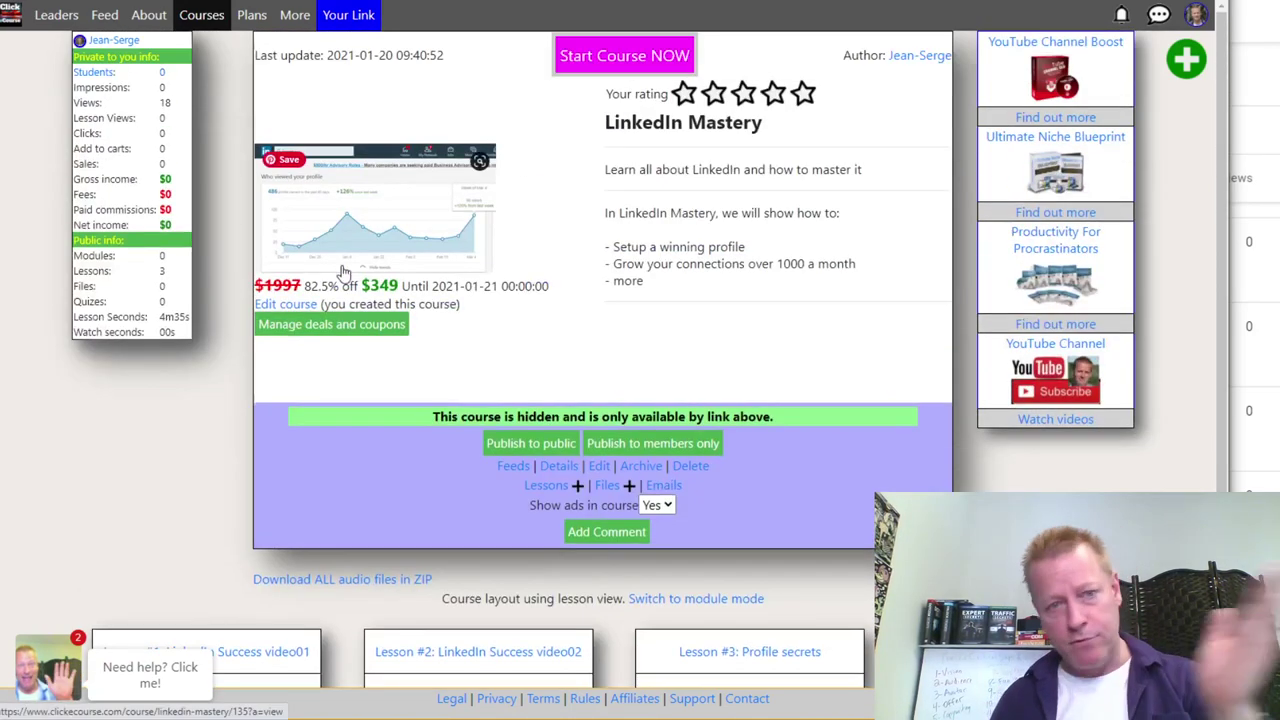
- Open the Become Perfect Webinar Master course in the incognito window and examine the tiered coupon prices in its description
key("alt+Tab")
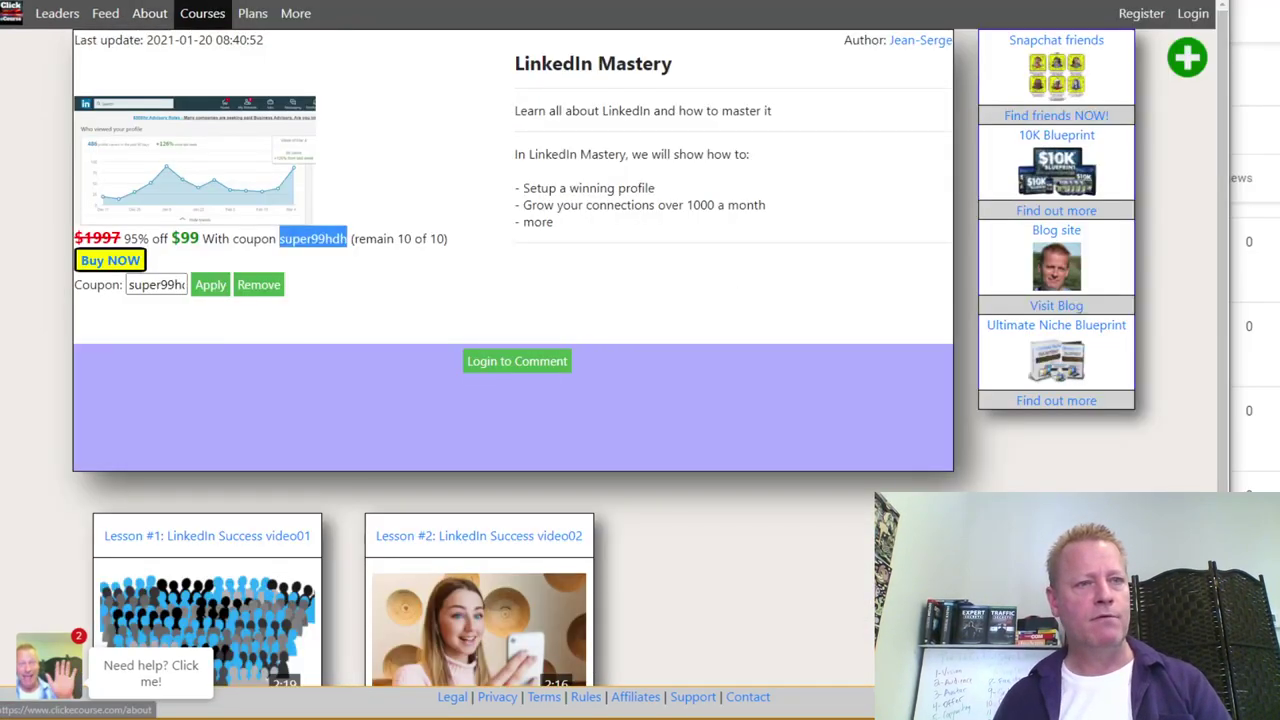
left_click(202, 13)
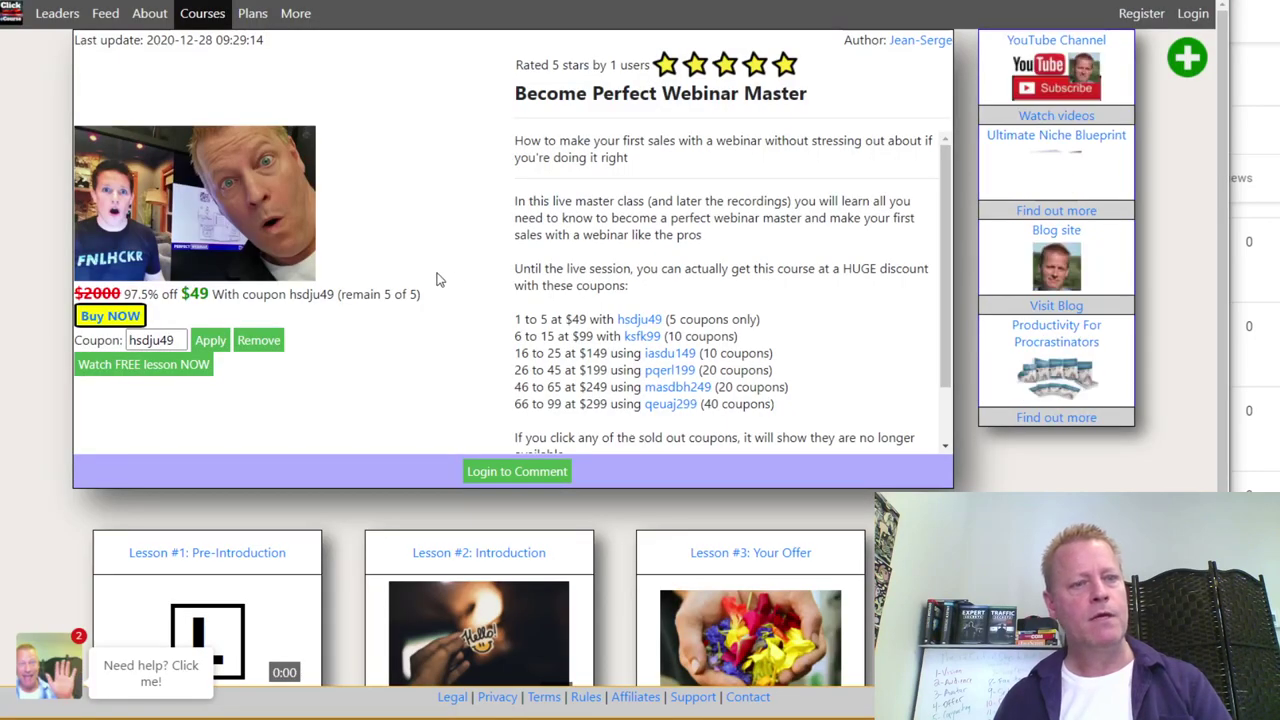
scroll(472, 283, "down", 2)
scroll(472, 283, "up", 2)
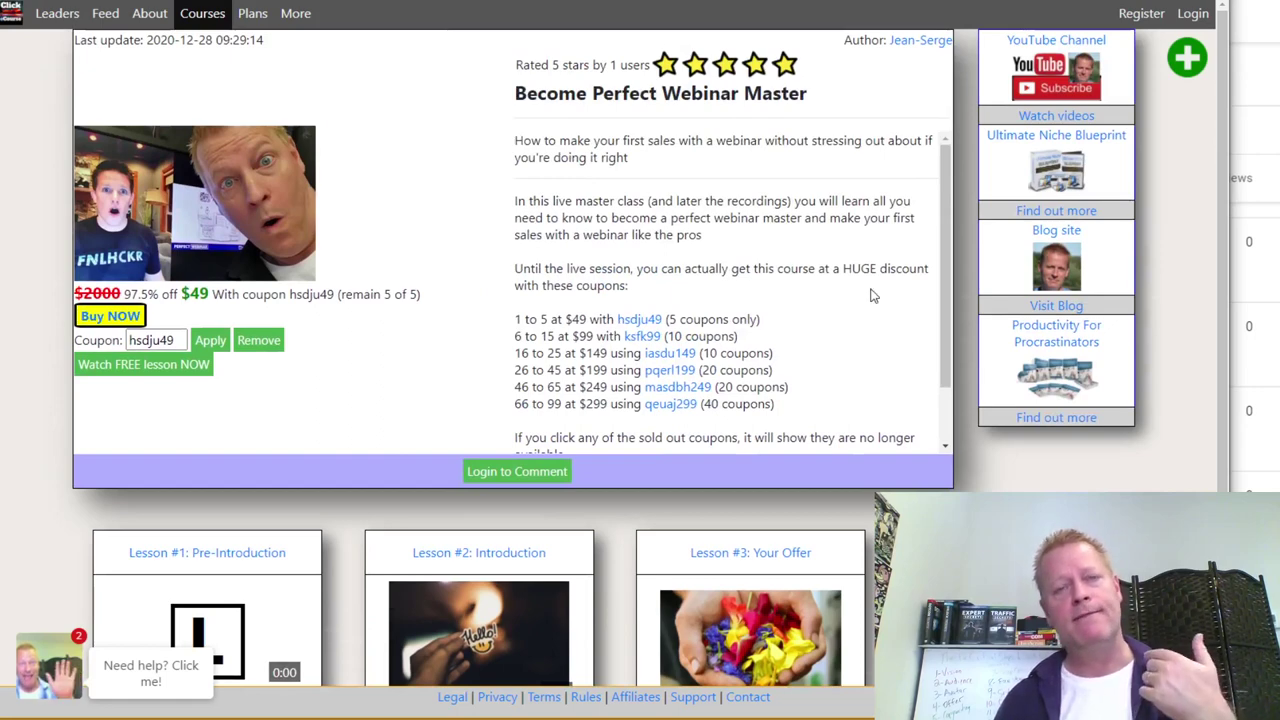
scroll(860, 281, "down", 1)
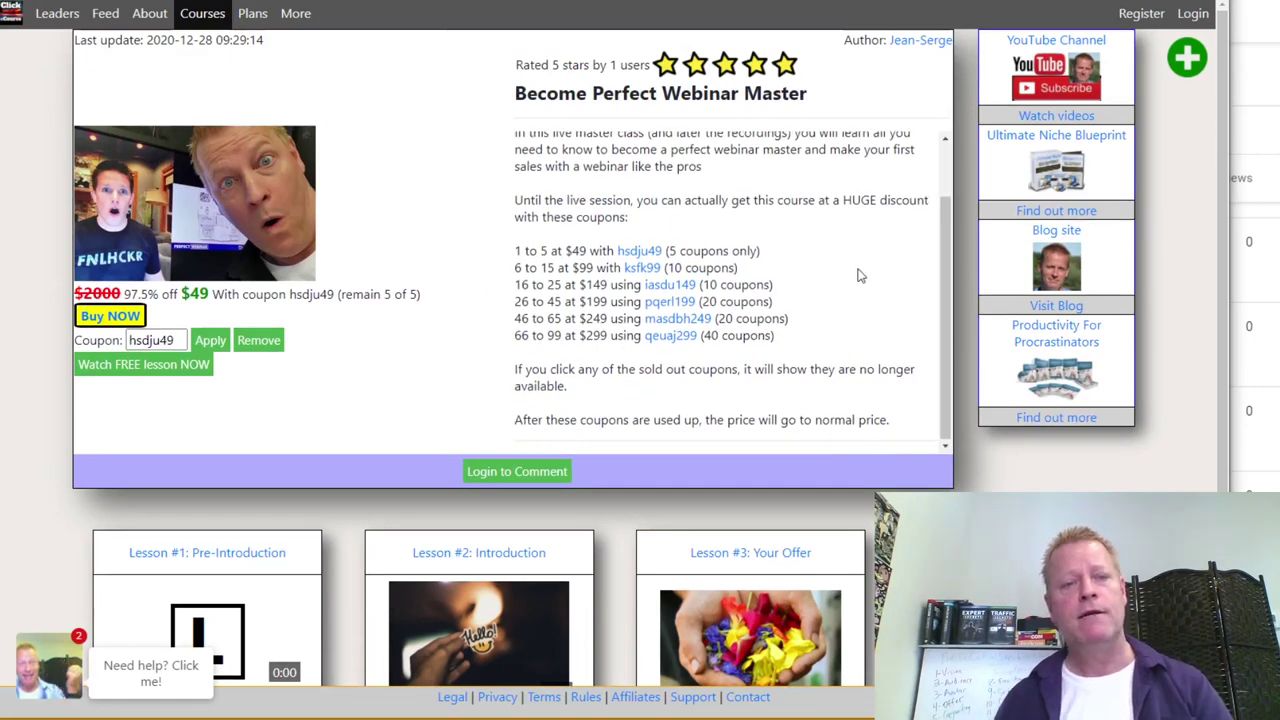
scroll(859, 274, "up", 1)
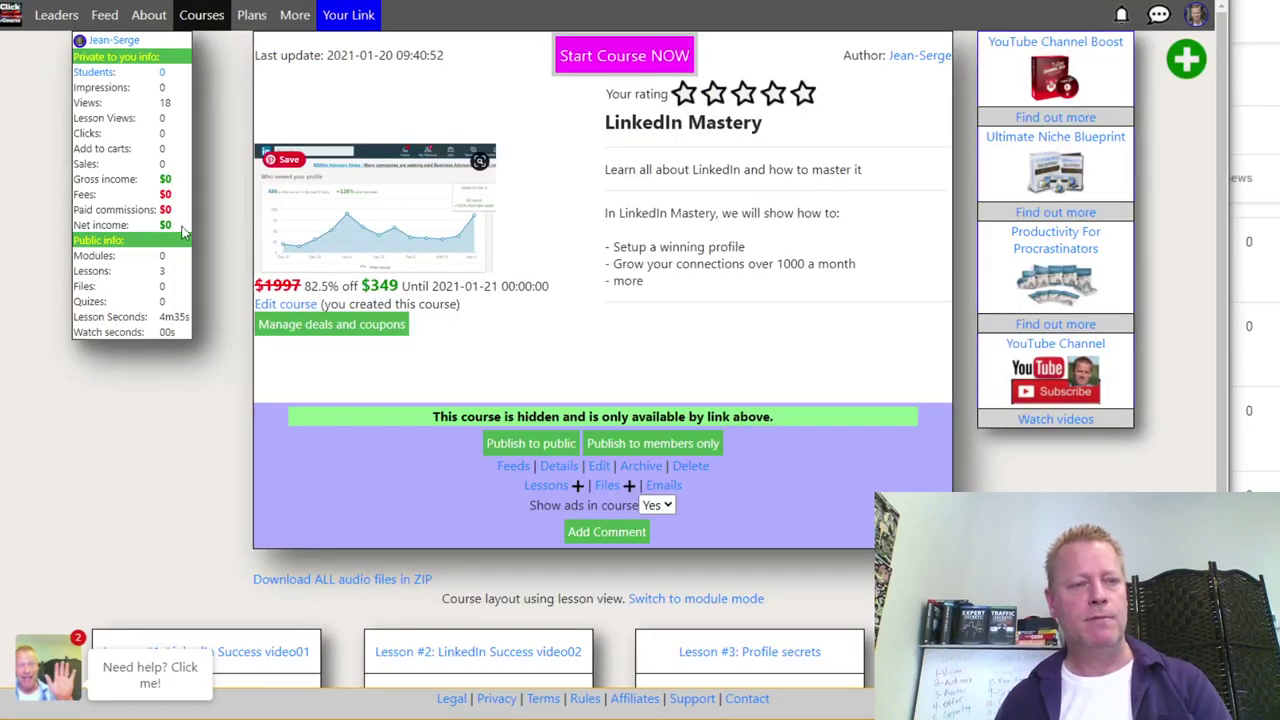
- Examine the private and public info sections on the owner's LinkedIn Mastery page
left_click_drag(182, 236, 76, 57)
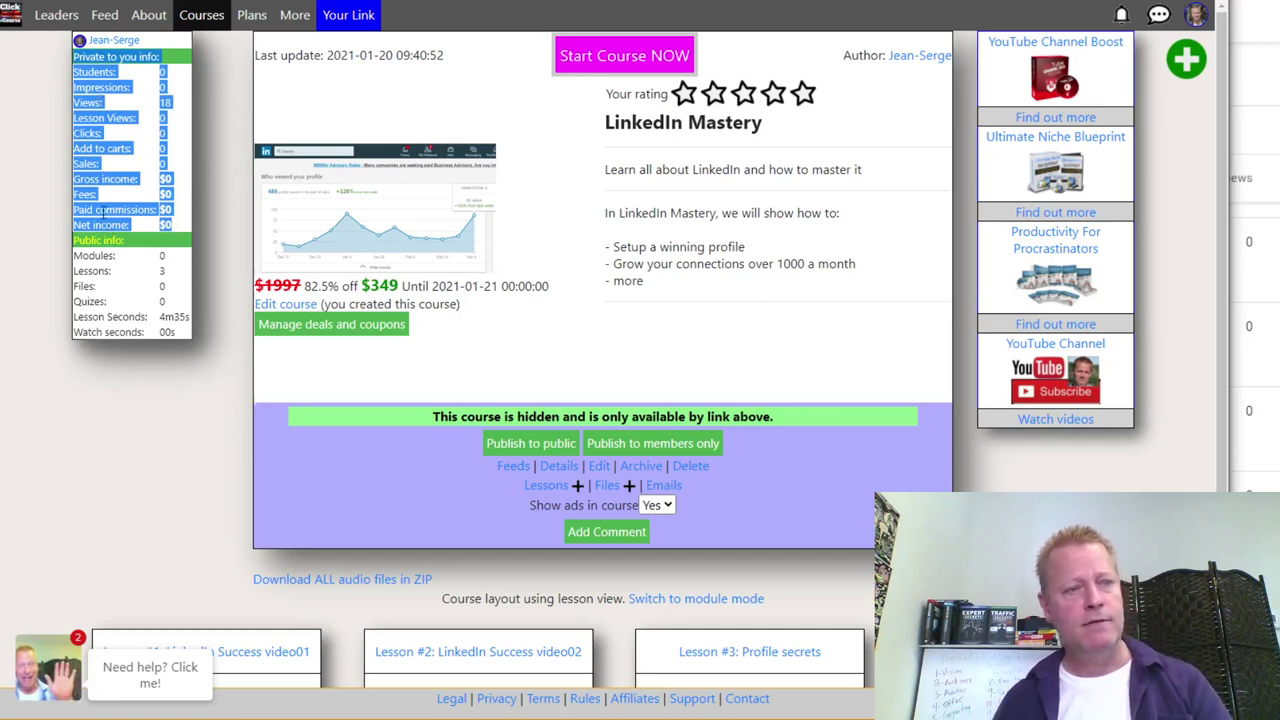
left_click(236, 263)
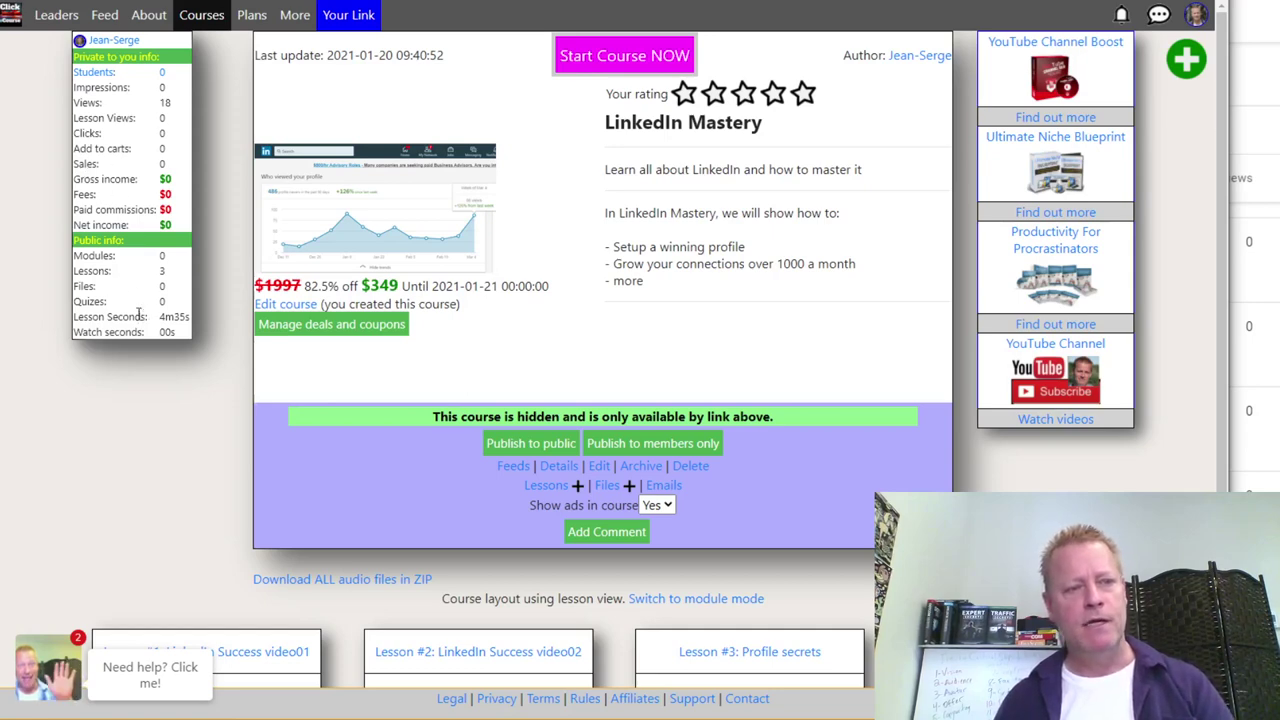
left_click_drag(183, 338, 76, 242)
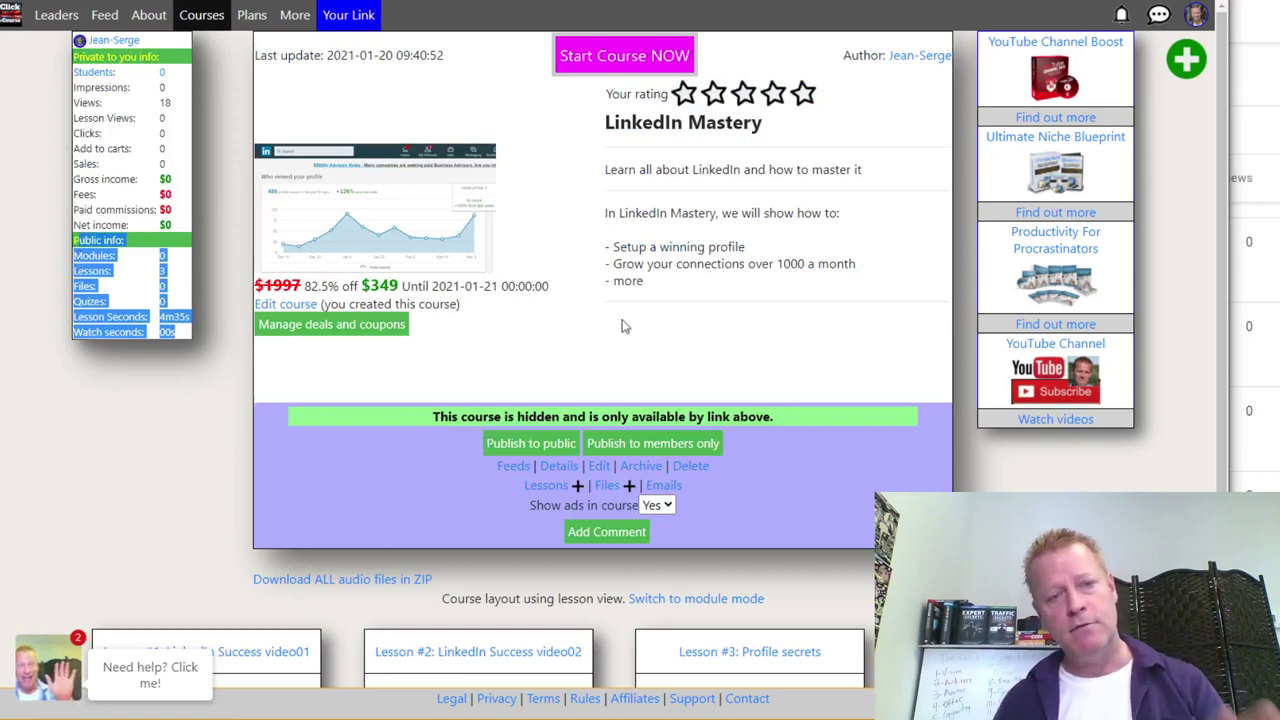
left_click(817, 368)
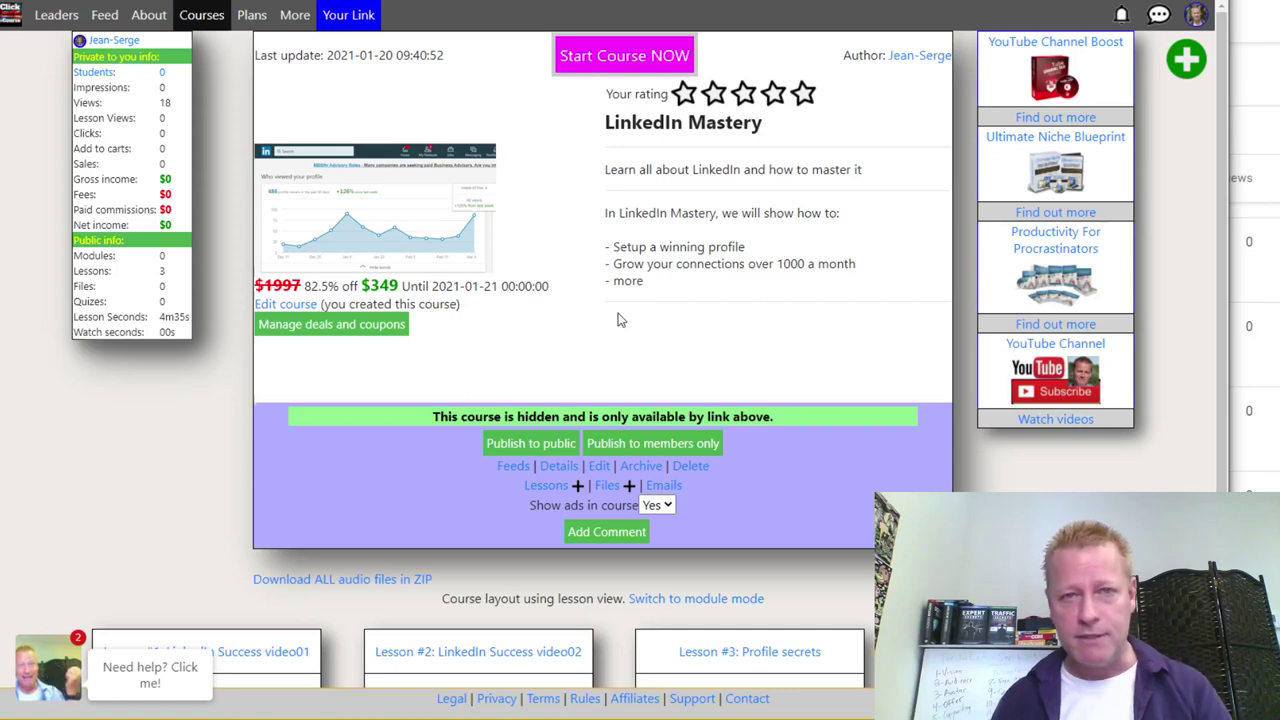
- Open the LinkedIn Mastery deals and coupons manager, review its deals and coupons, and close it
left_click(343, 331)
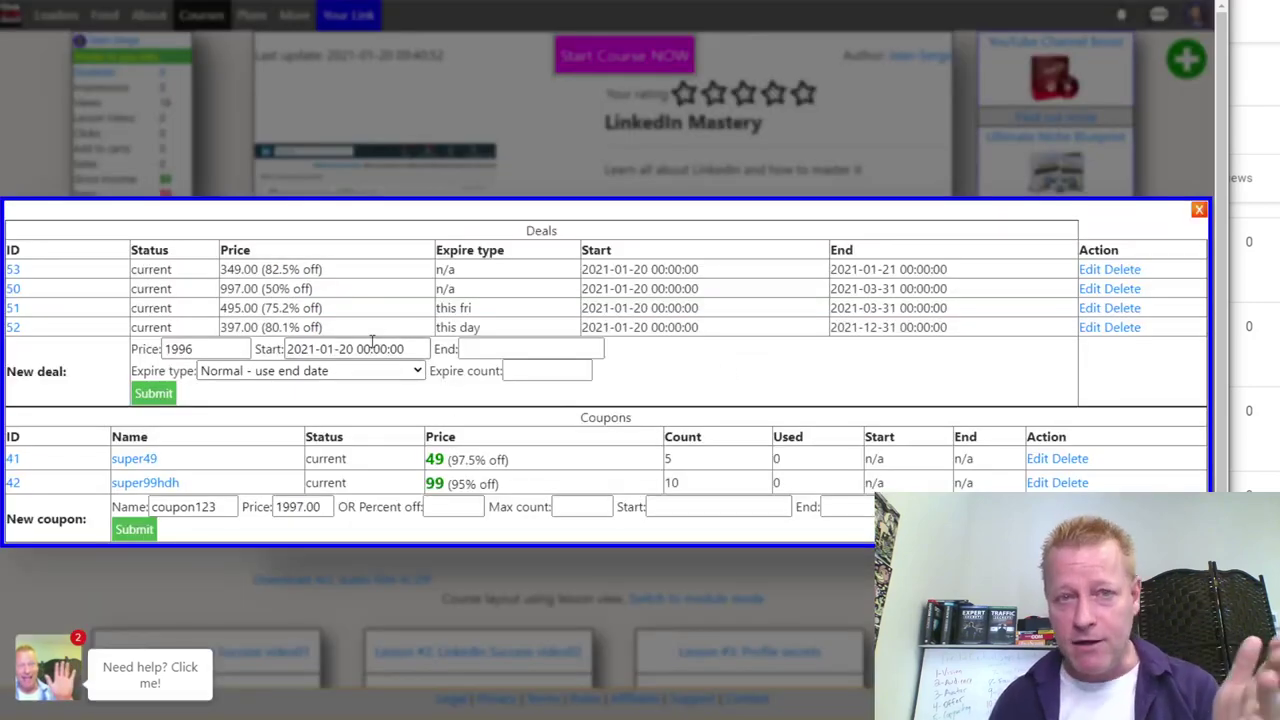
scroll(470, 355, "down", 3)
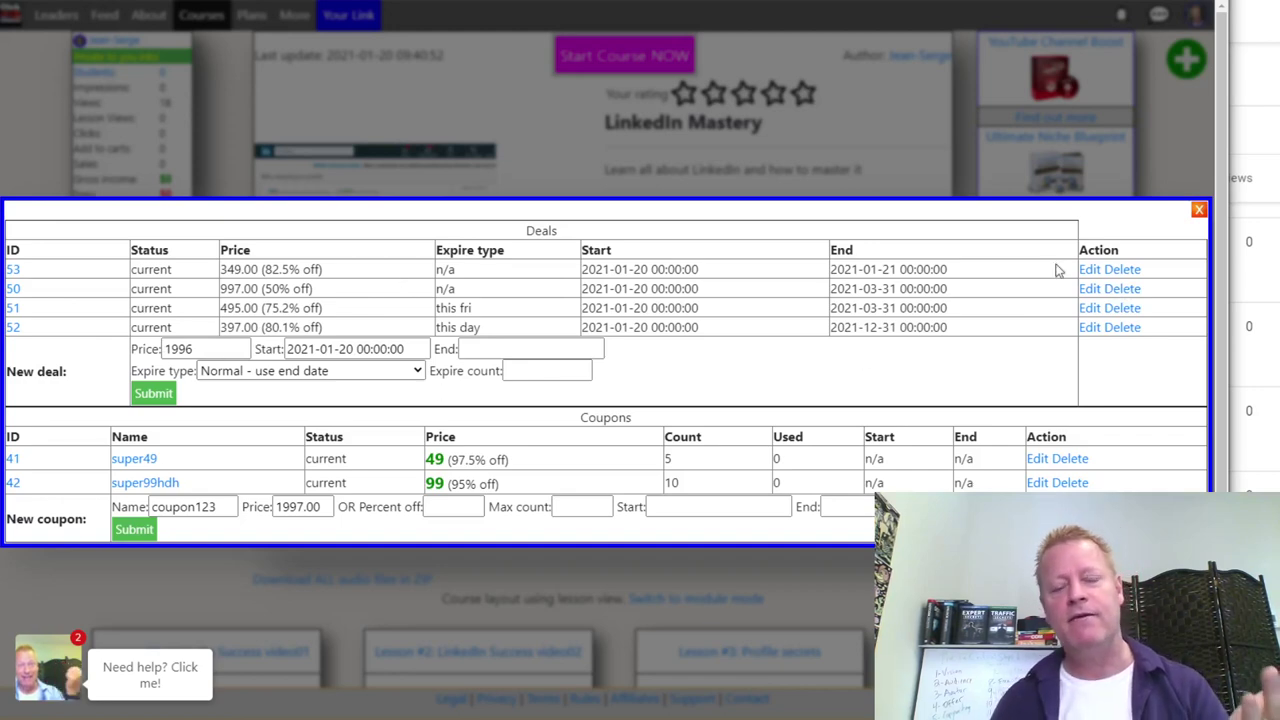
left_click(1199, 209)
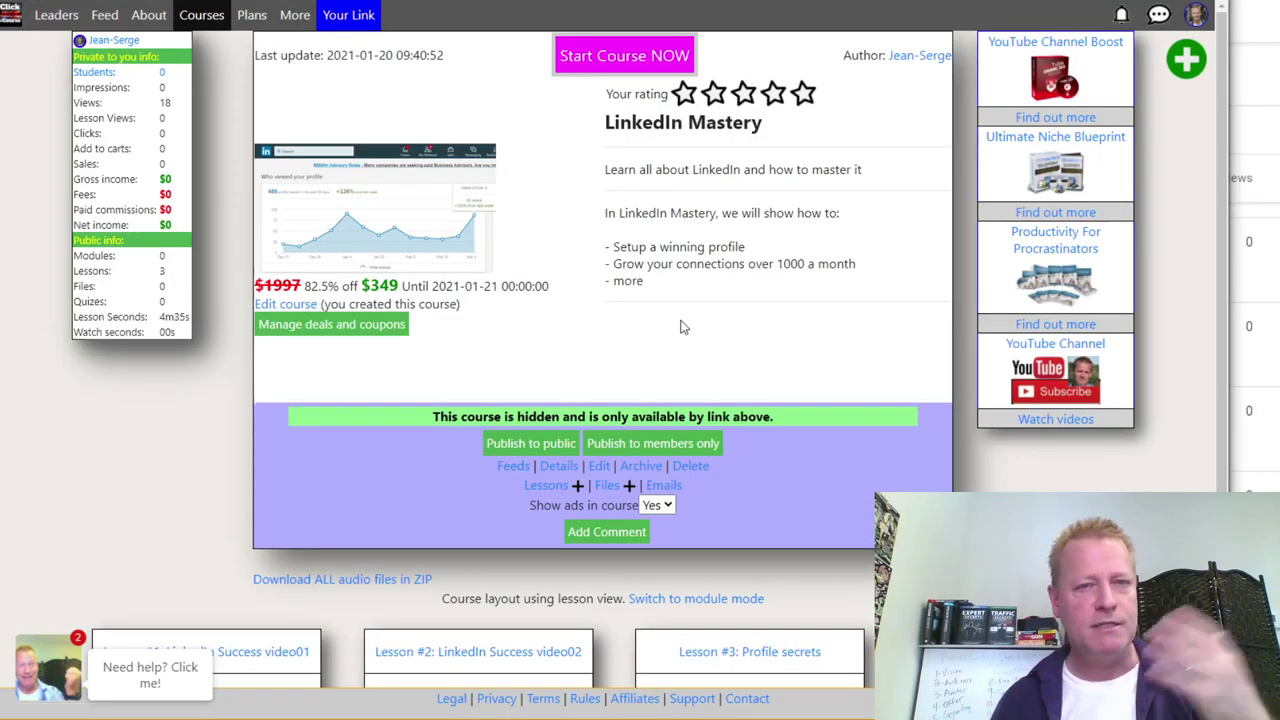